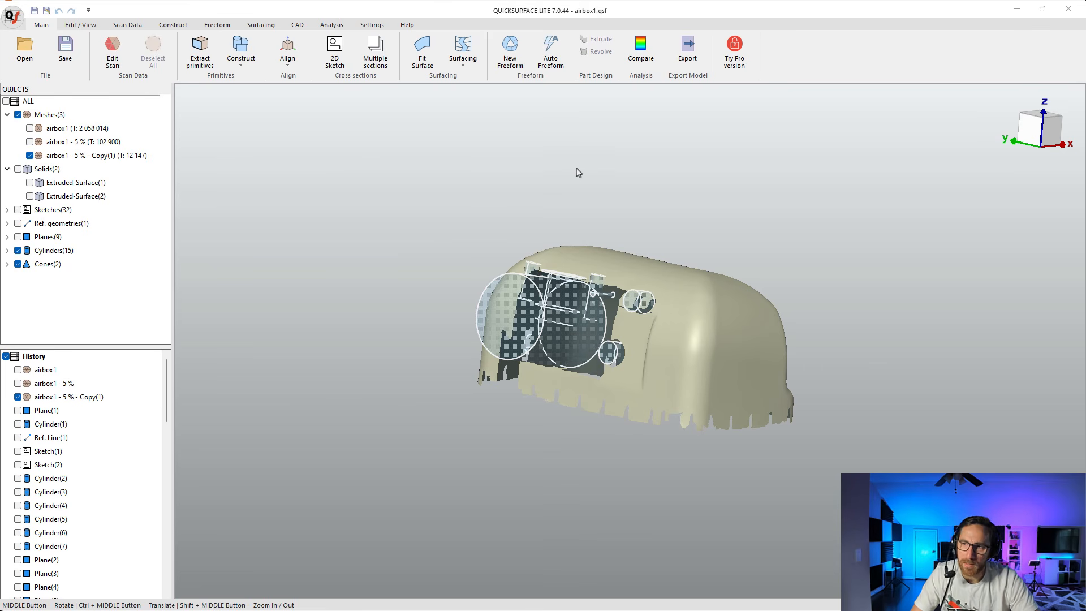
pyautogui.moveTo(620, 218); pyautogui.dragTo(692, 335, button='middle')
pyautogui.scroll(5, 763, 404)
pyautogui.scroll(-4, 762, 407)
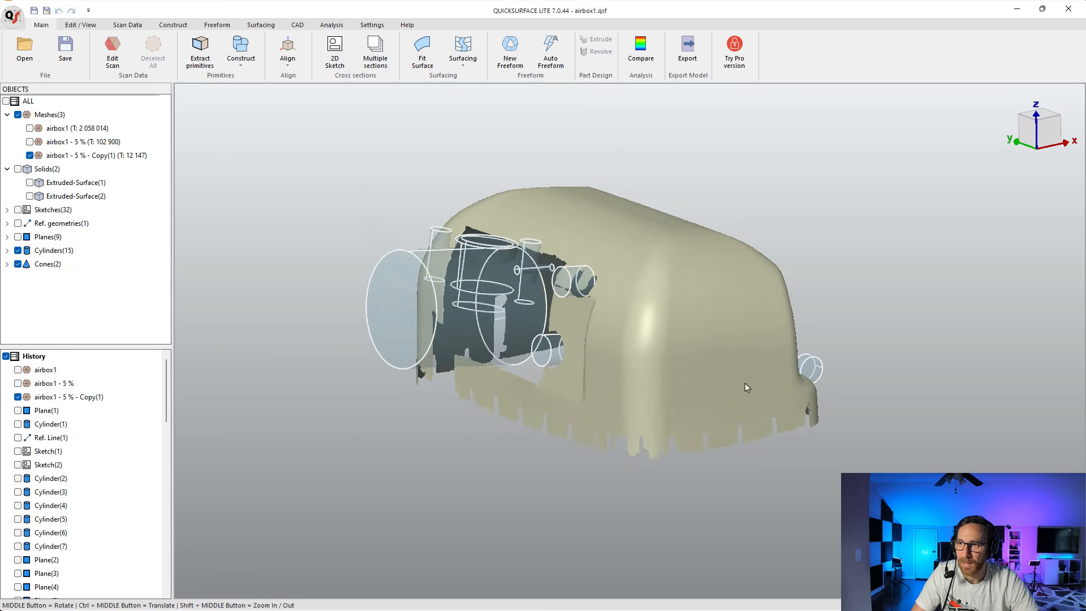
pyautogui.moveTo(745, 383); pyautogui.dragTo(599, 351, button='middle')
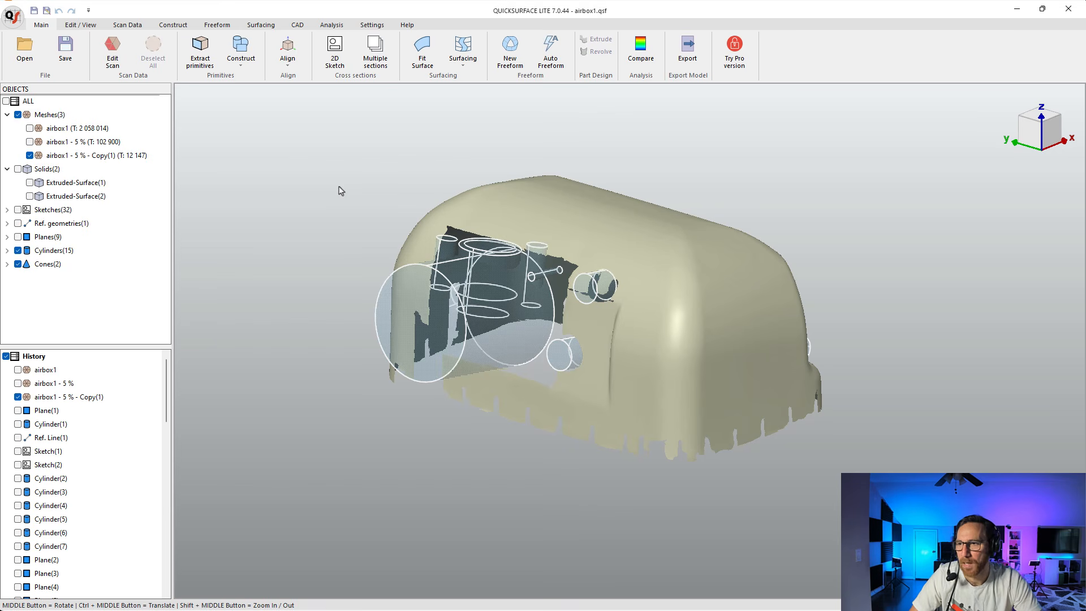
pyautogui.moveTo(601, 379); pyautogui.dragTo(538, 263, button='middle')
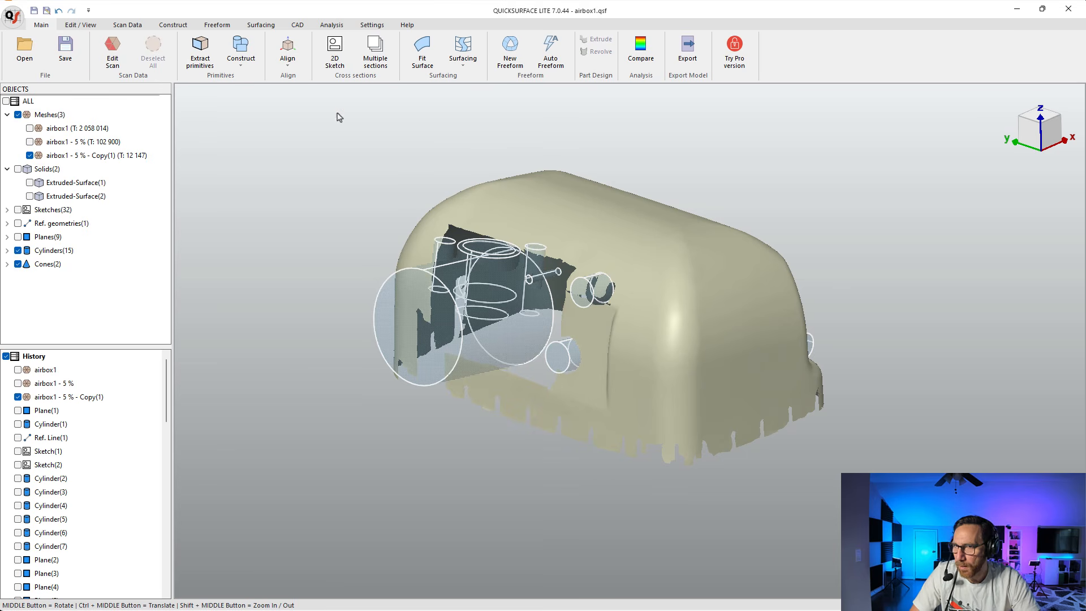
# Try the OYZ and OXZ planes as section planes for a new 2D sketch through the trimmed mesh, and cancel.
pyautogui.click(335, 49)
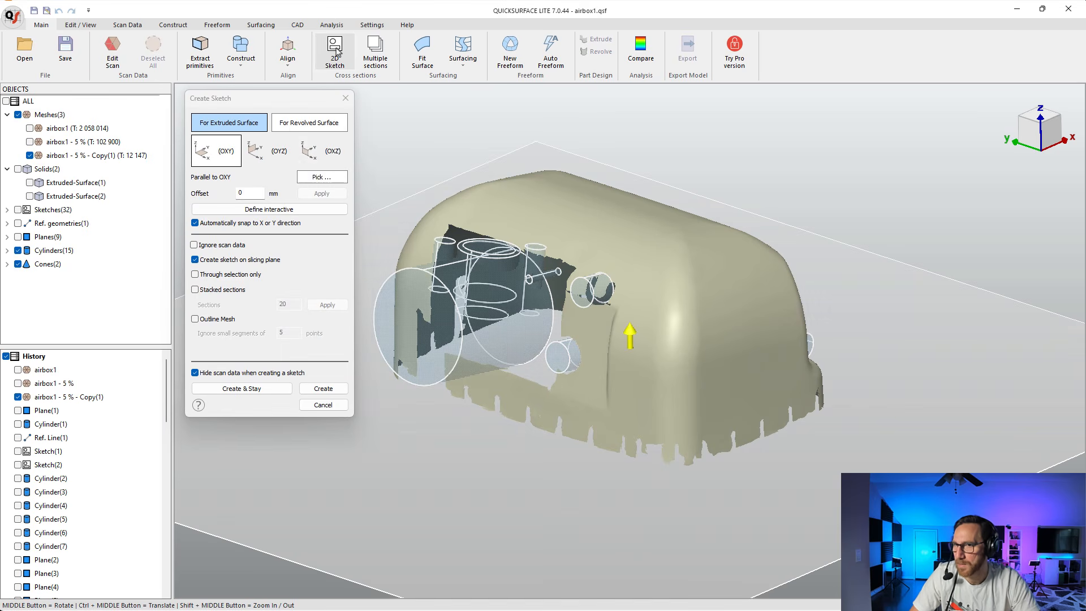
pyautogui.click(291, 150)
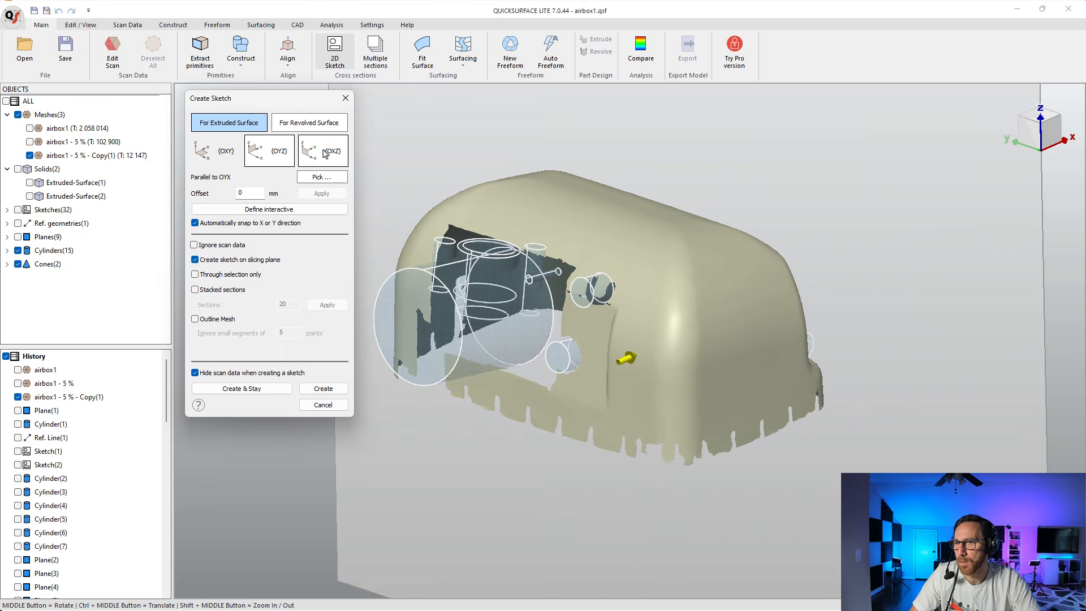
pyautogui.click(323, 150)
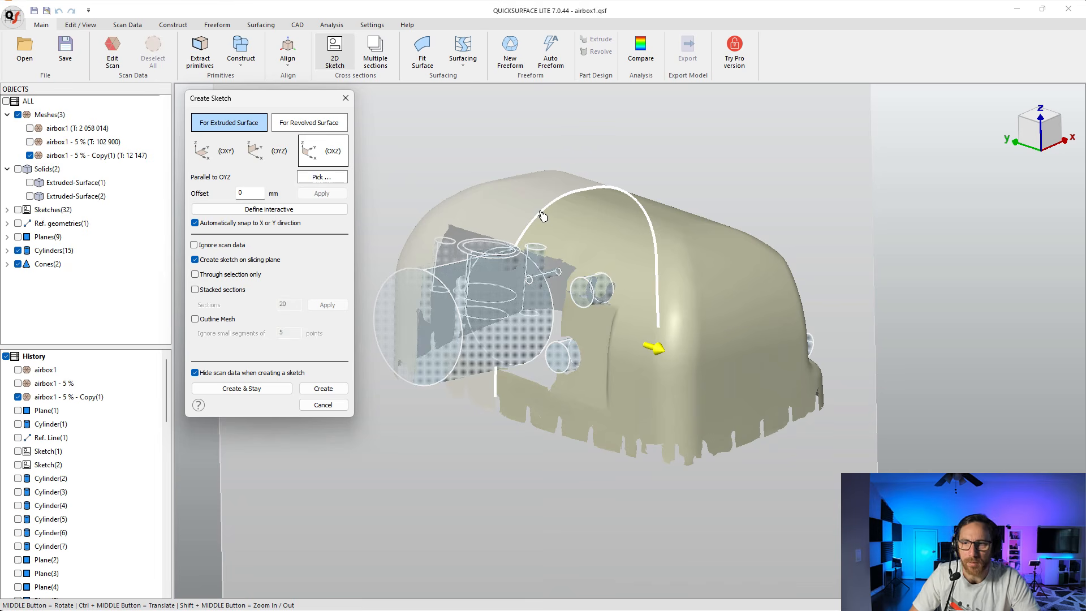
pyautogui.click(324, 405)
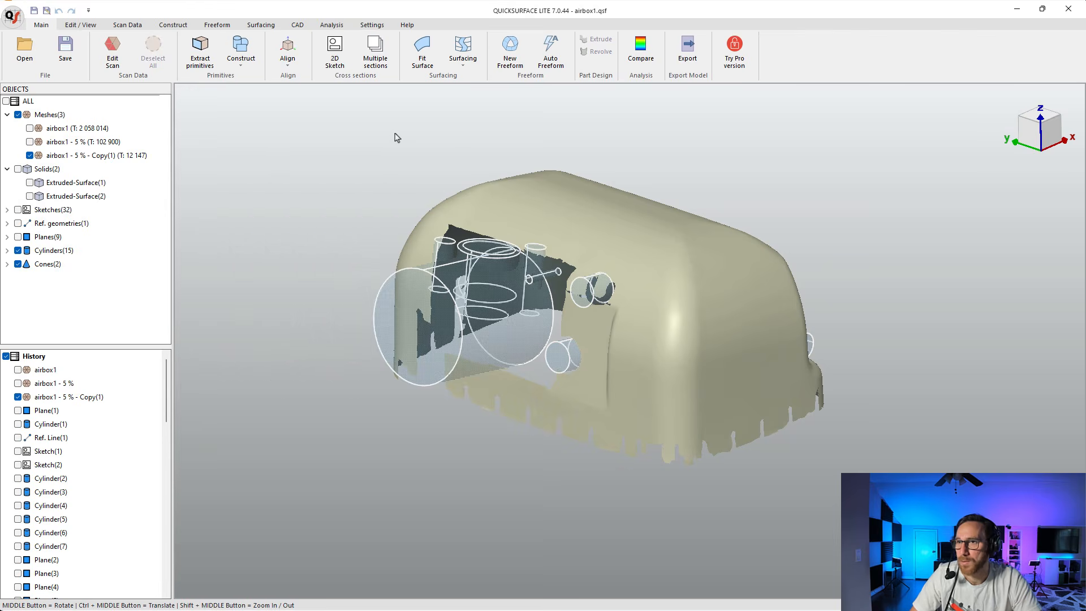
# Try an Auto Freeform surface on the trimmed mesh with the Basic algorithm and Medium target quads count, and cancel it.
pyautogui.click(547, 48)
pyautogui.click(301, 254)
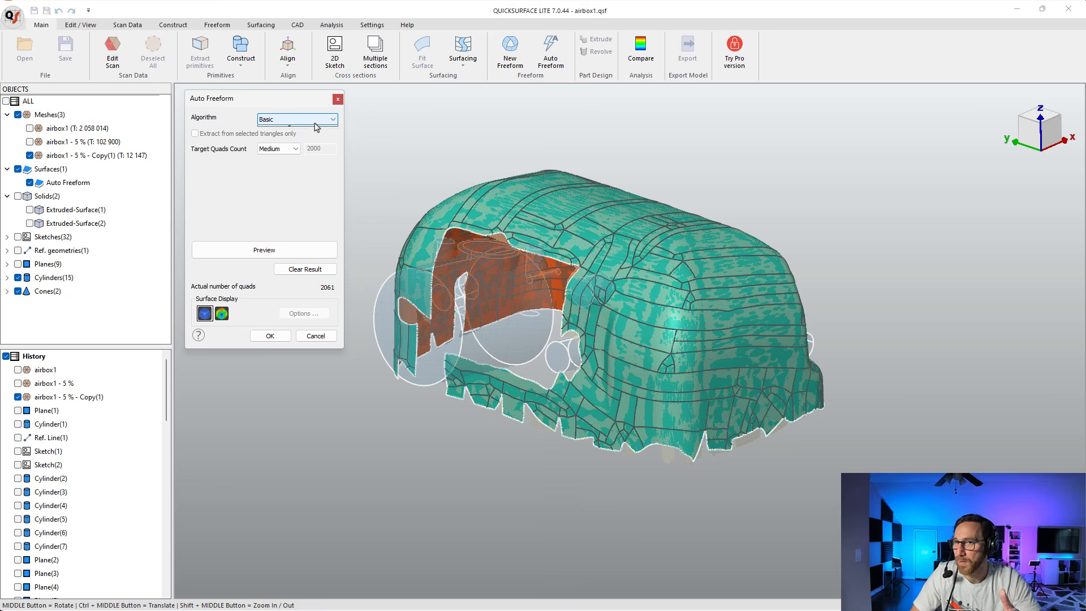
pyautogui.click(316, 120)
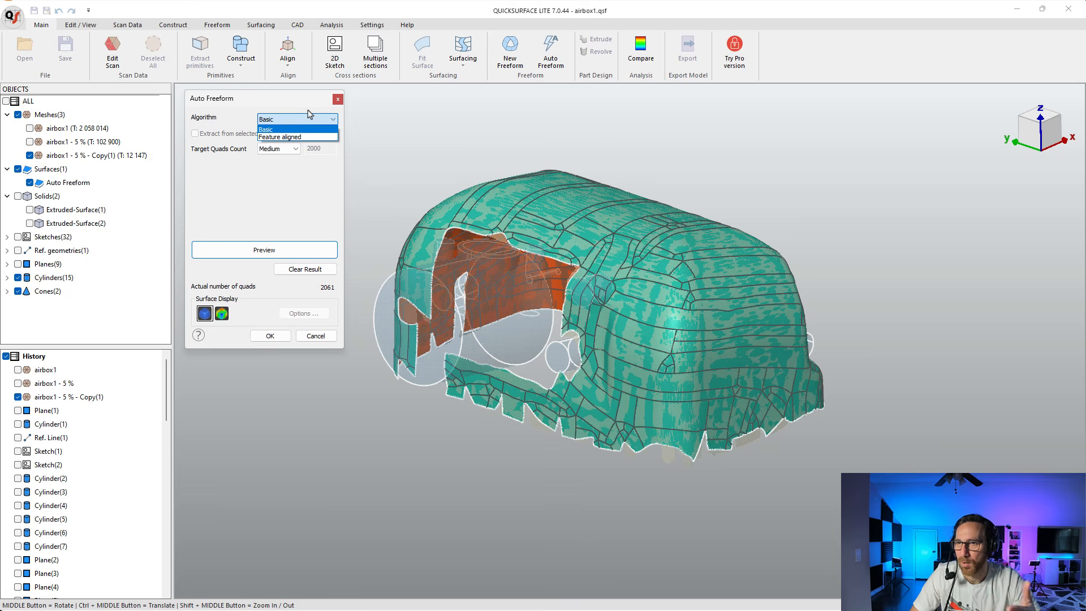
pyautogui.click(310, 117)
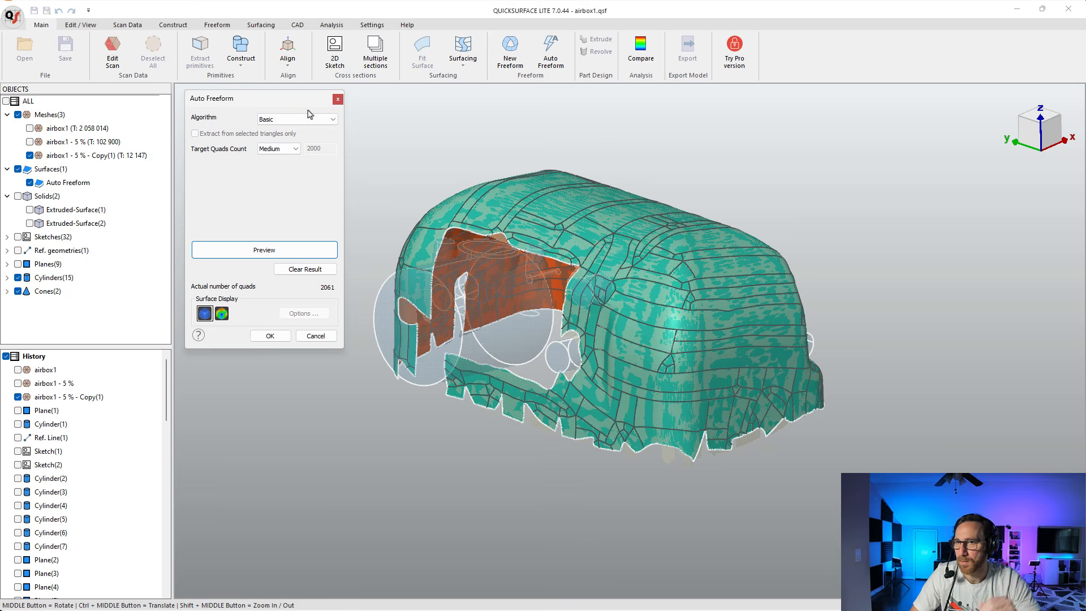
pyautogui.click(314, 336)
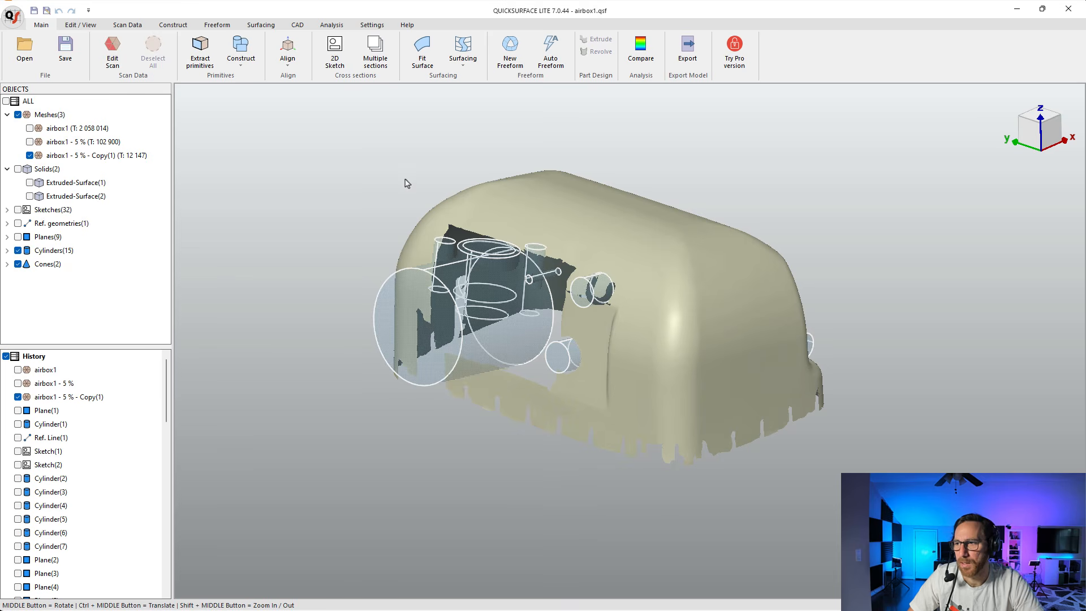
# Show the full airbox1 mesh and hide the airbox1 - 5 % - Copy(1) mesh, all cylinders and all cones.
pyautogui.moveTo(405, 181)
pyautogui.mouseDown(button='middle')
pyautogui.moveTo(381, 197)
pyautogui.moveTo(388, 209)
pyautogui.moveTo(403, 189)
pyautogui.moveTo(388, 185)
pyautogui.mouseUp(button='middle')
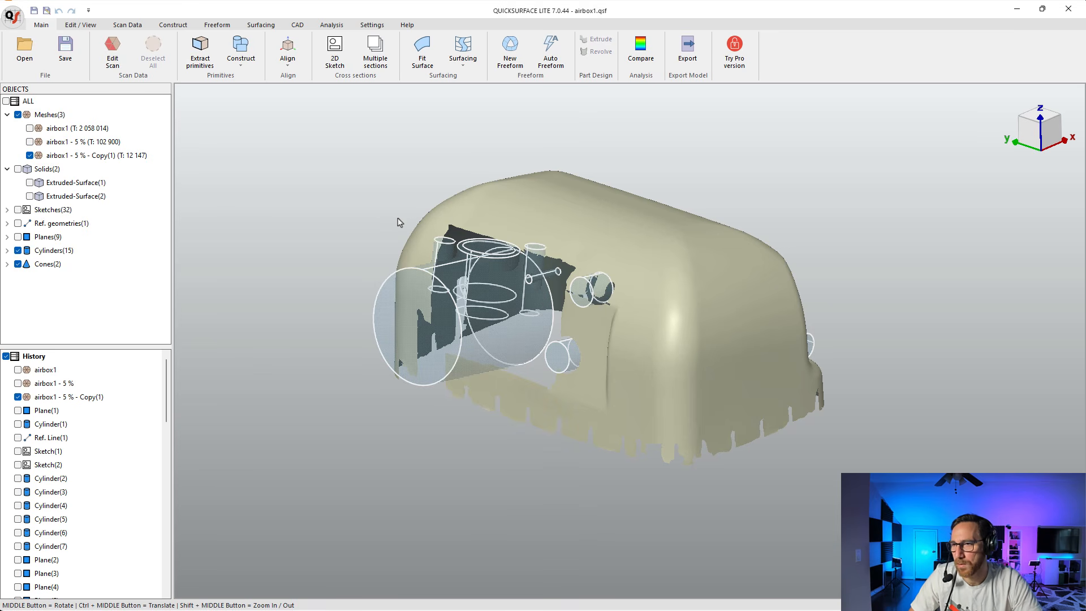
pyautogui.click(30, 129)
pyautogui.click(30, 155)
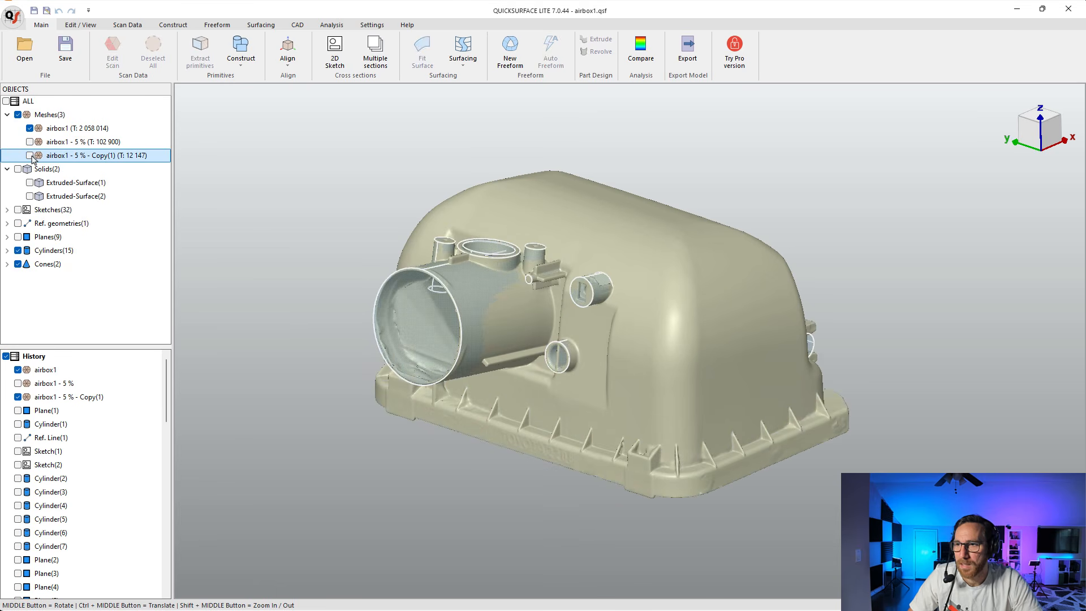
pyautogui.click(17, 251)
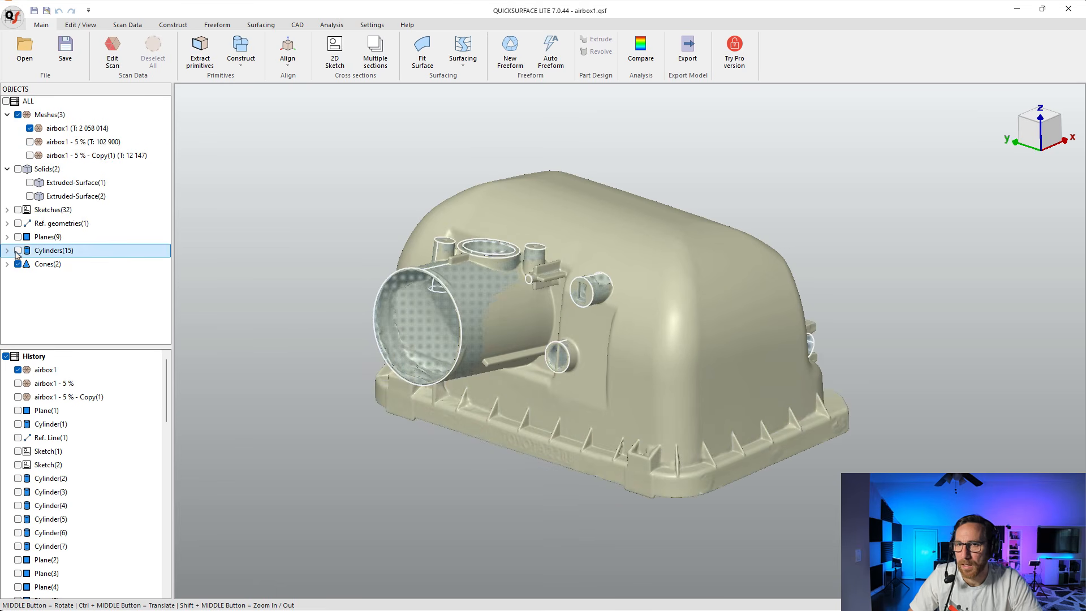
pyautogui.click(18, 264)
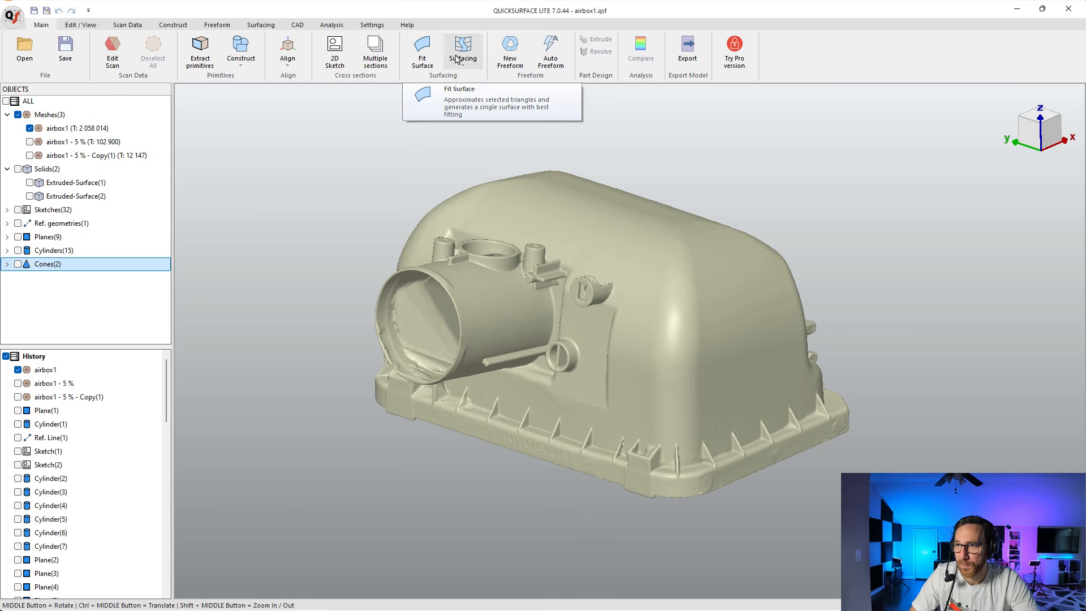
pyautogui.click(127, 25)
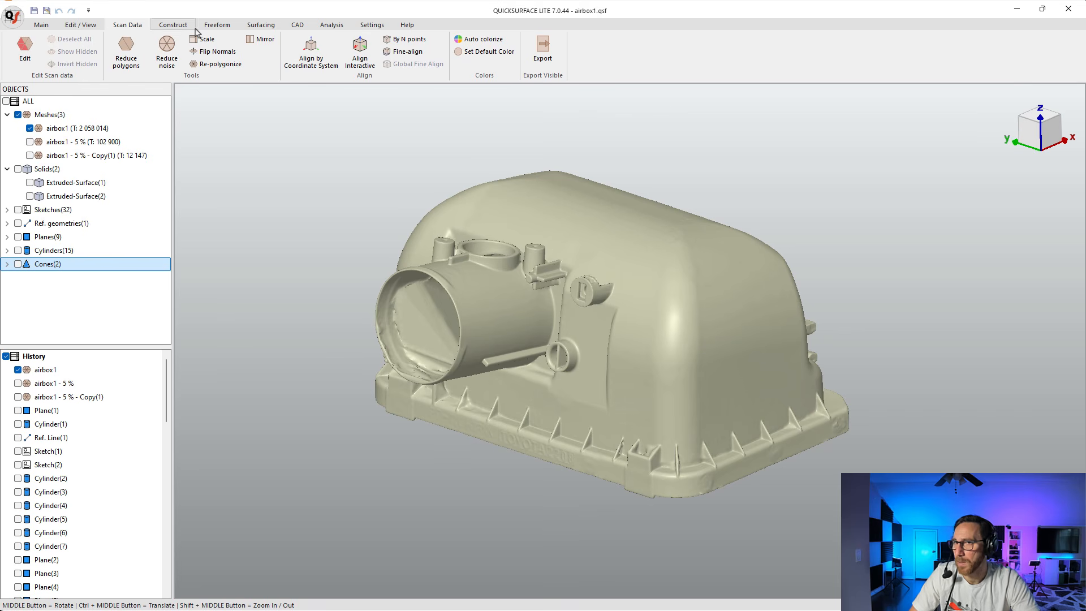
pyautogui.click(261, 27)
pyautogui.click(298, 26)
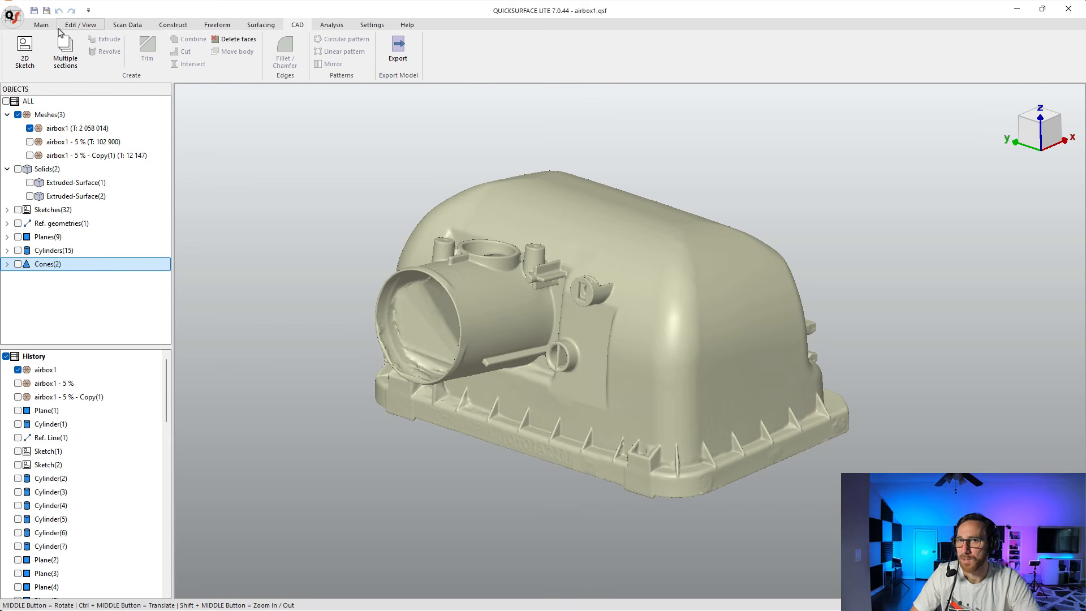
pyautogui.click(41, 26)
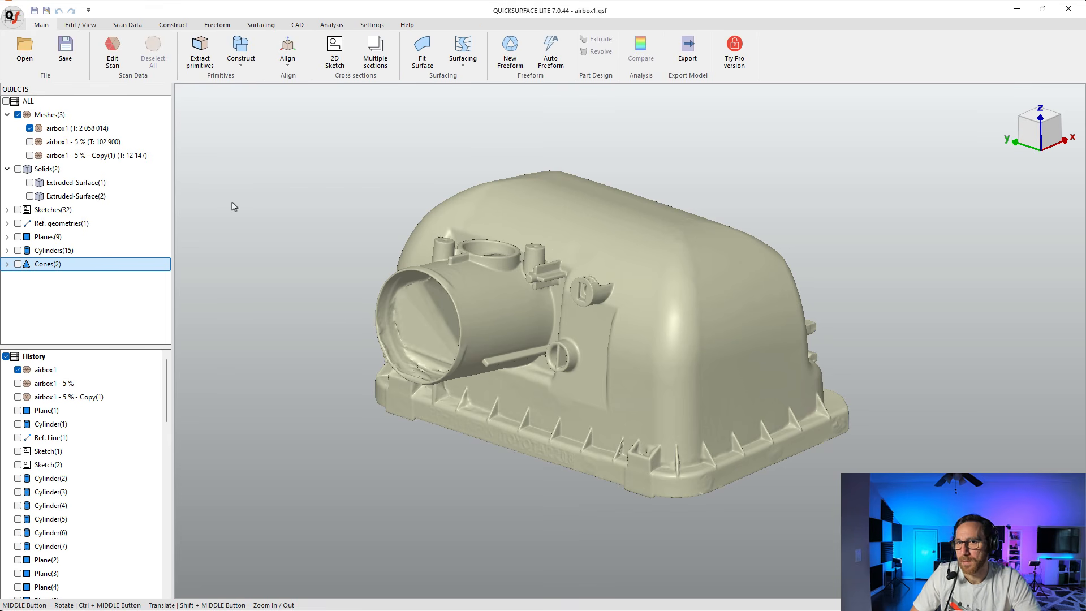
# Show both extruded solids together with the airbox1 mesh to examine them, and hide them again.
pyautogui.click(30, 182)
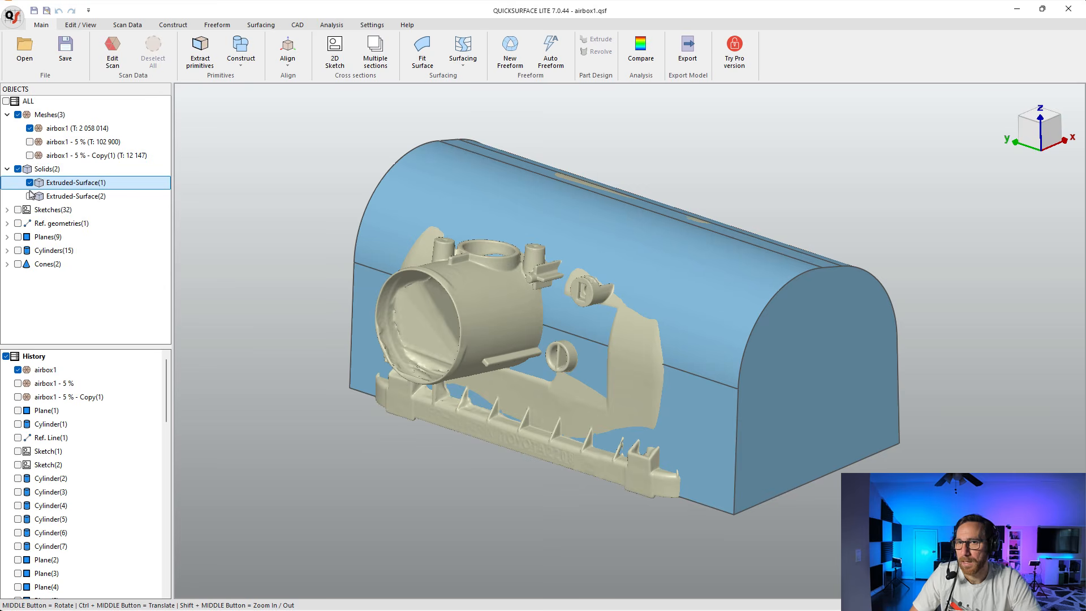
pyautogui.click(29, 196)
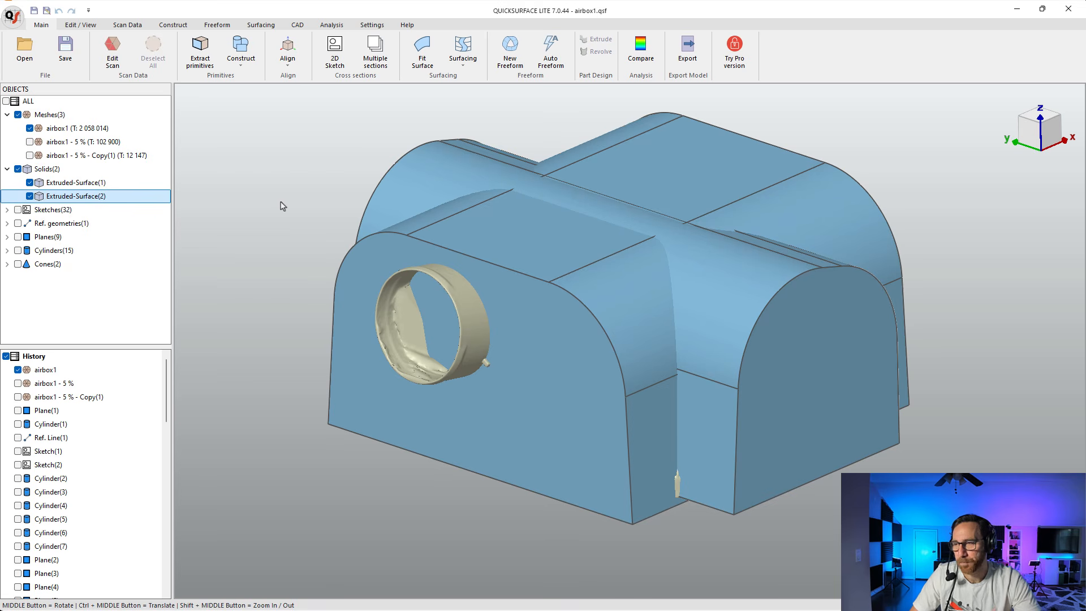
pyautogui.click(29, 182)
pyautogui.click(30, 195)
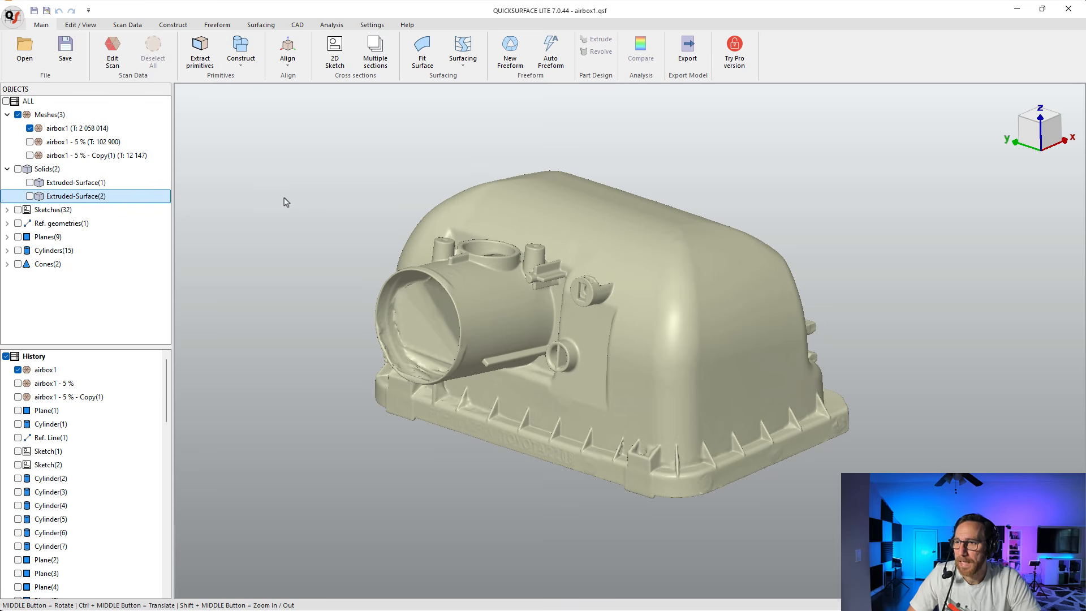
# Select the full airbox1 mesh and examine its inlet tube and its interior from the open underside.
pyautogui.click(62, 129)
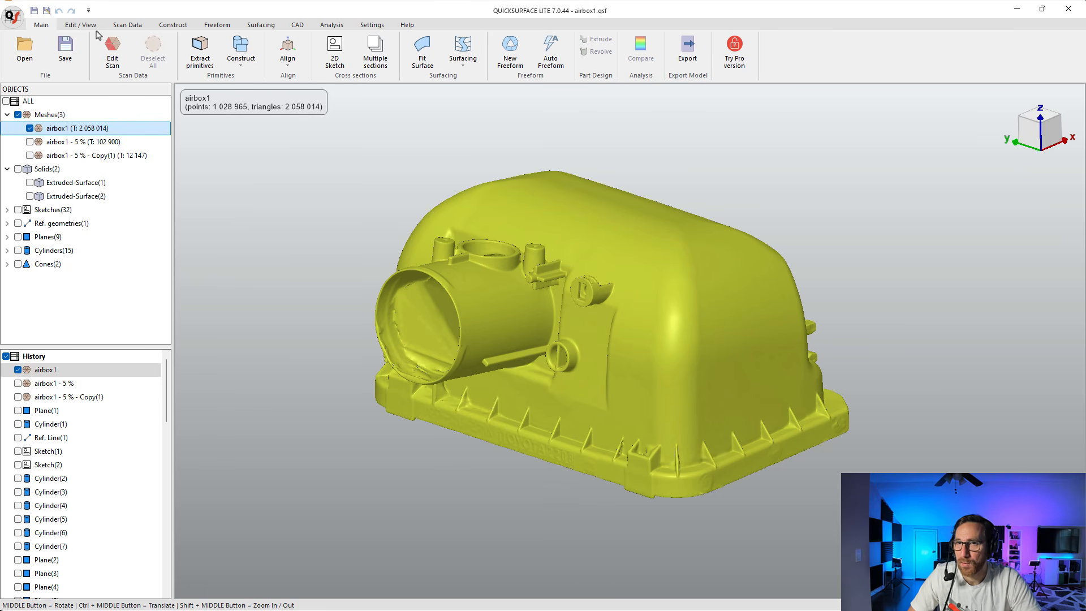
pyautogui.click(135, 27)
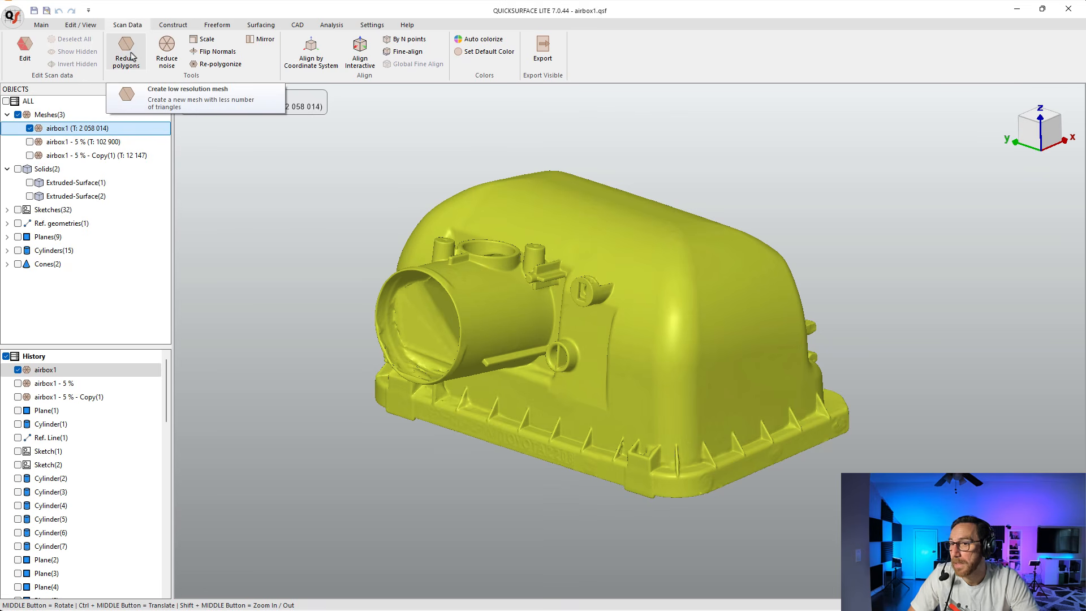
pyautogui.scroll(3, 446, 358)
pyautogui.moveTo(446, 358)
pyautogui.mouseDown(button='middle')
pyautogui.moveTo(553, 318)
pyautogui.moveTo(523, 289)
pyautogui.moveTo(456, 300)
pyautogui.moveTo(431, 222)
pyautogui.mouseUp(button='middle')
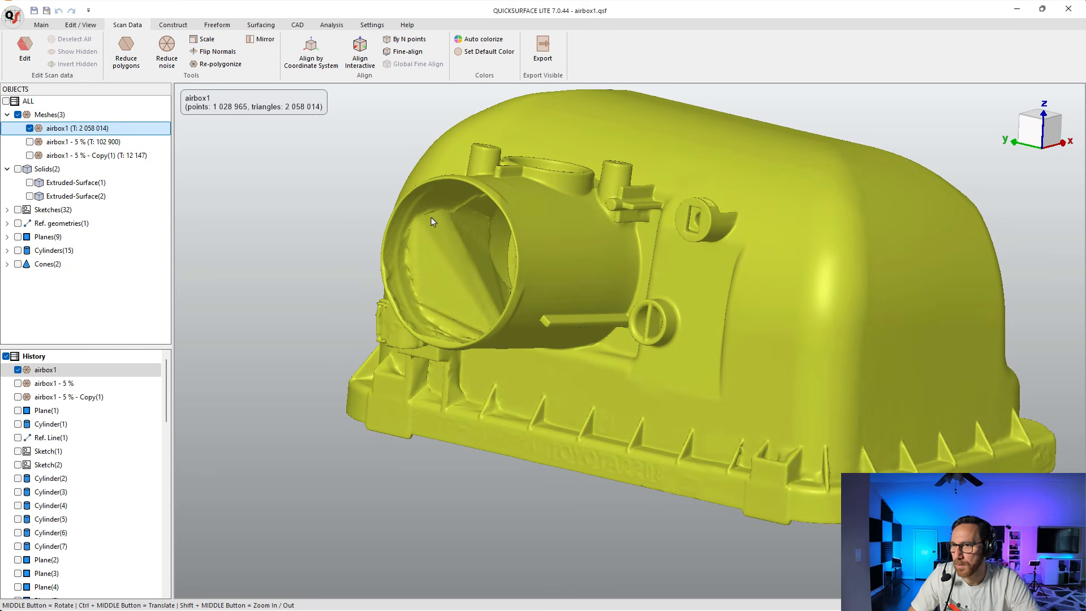
pyautogui.moveTo(520, 284)
pyautogui.mouseDown(button='middle')
pyautogui.moveTo(583, 266)
pyautogui.moveTo(679, 317)
pyautogui.moveTo(699, 355)
pyautogui.moveTo(786, 339)
pyautogui.moveTo(735, 317)
pyautogui.moveTo(792, 317)
pyautogui.moveTo(802, 287)
pyautogui.mouseUp(button='middle')
pyautogui.moveTo(833, 346); pyautogui.dragTo(650, 289, button='middle')
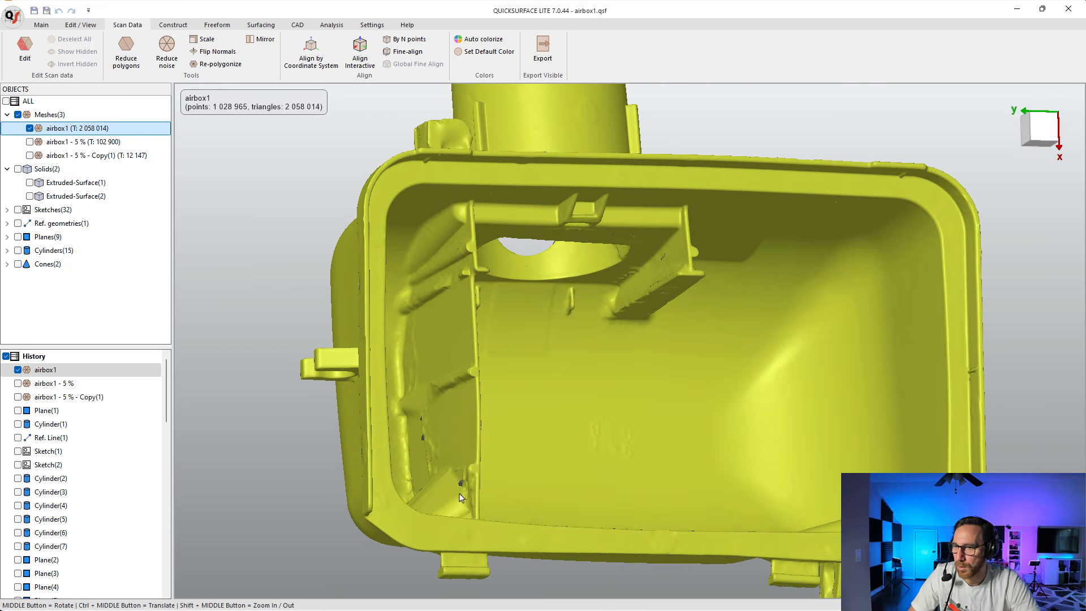
pyautogui.scroll(2, 459, 496)
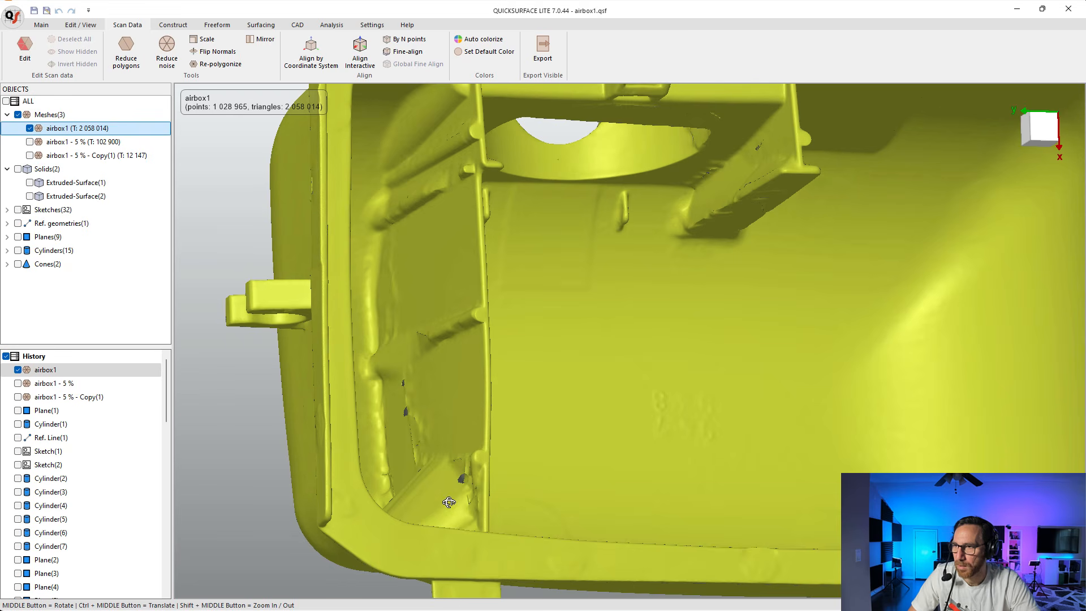
pyautogui.moveTo(447, 501); pyautogui.dragTo(443, 526, button='middle')
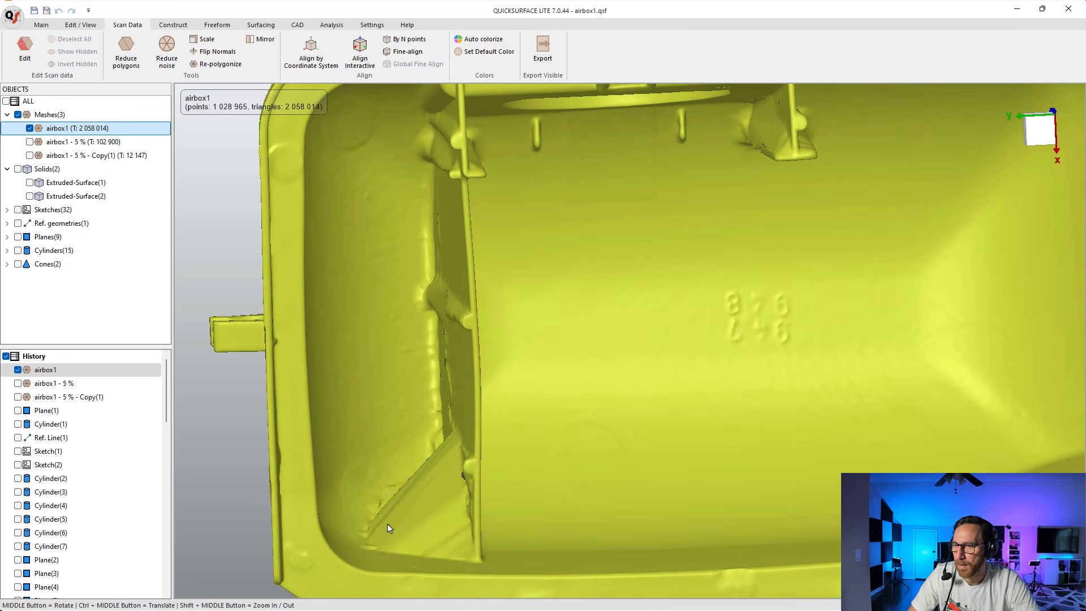
pyautogui.scroll(-3, 388, 524)
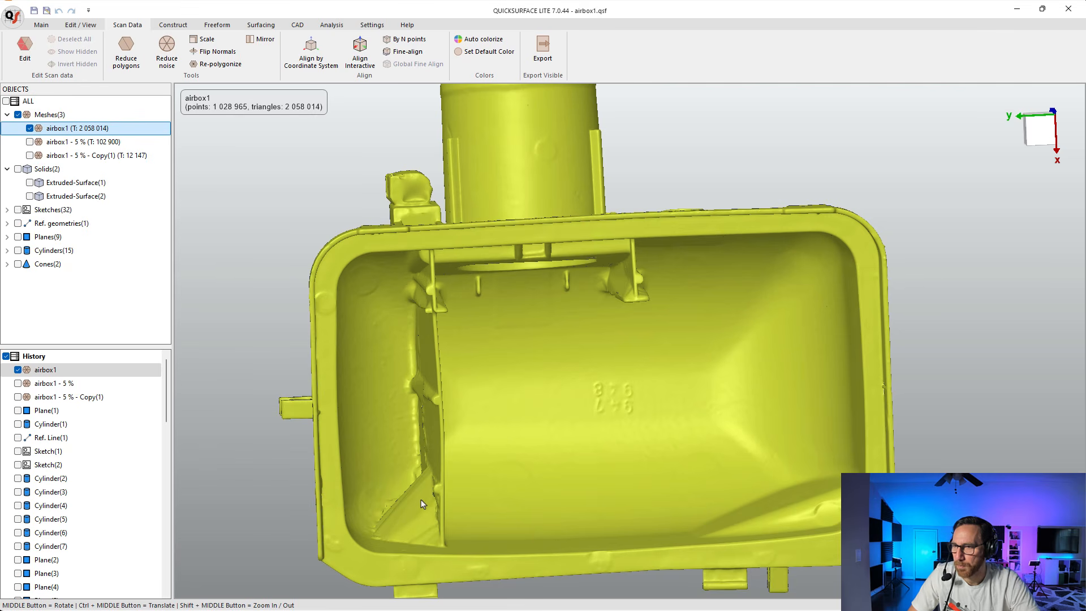
pyautogui.moveTo(422, 504); pyautogui.dragTo(552, 341, button='middle')
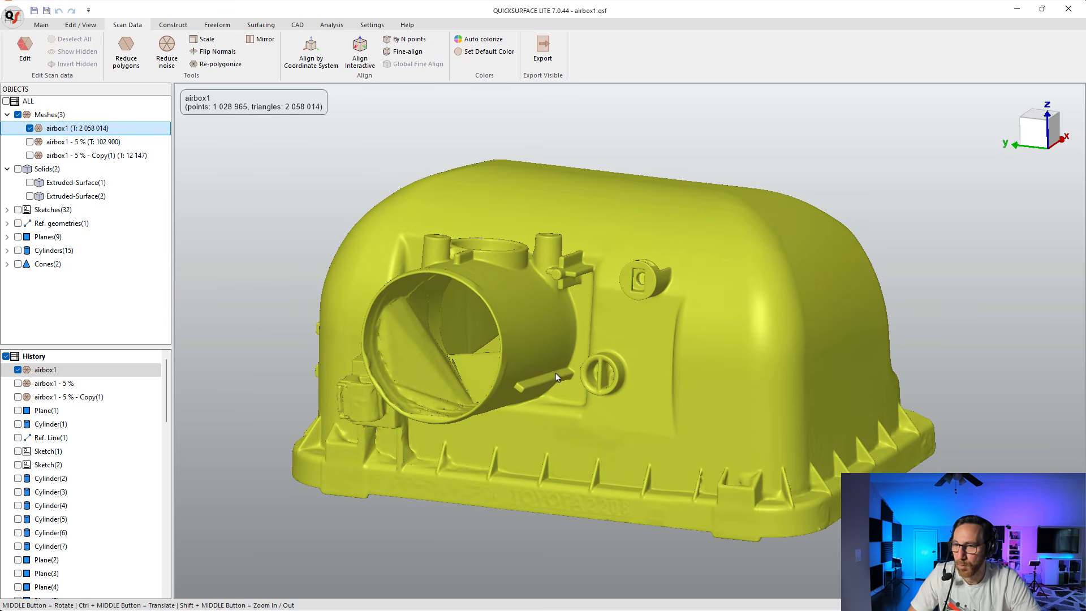
pyautogui.moveTo(377, 459)
pyautogui.mouseDown(button='middle')
pyautogui.moveTo(416, 477)
pyautogui.moveTo(408, 449)
pyautogui.moveTo(391, 443)
pyautogui.mouseUp(button='middle')
pyautogui.scroll(-4, 391, 443)
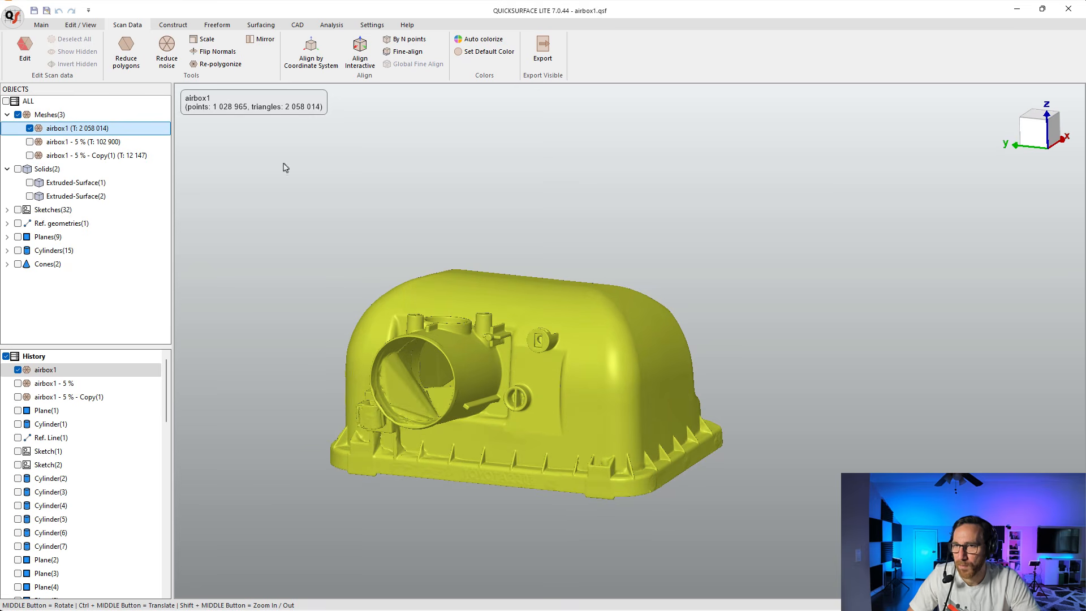
# Start a polygon reduction of the full airbox1 mesh with its wireframe shown and preview it at 50 %.
pyautogui.click(132, 52)
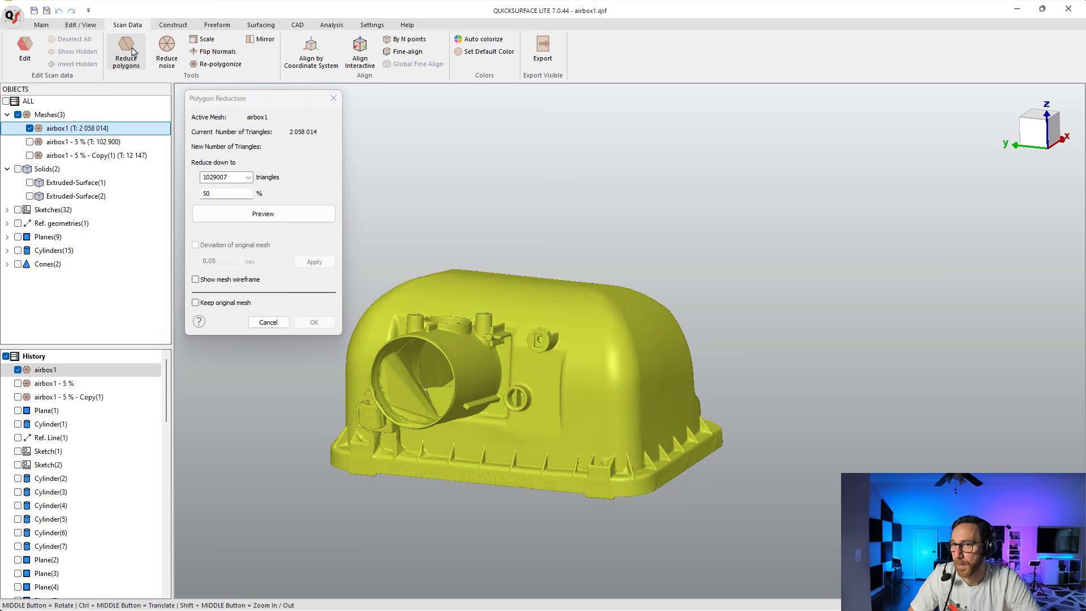
pyautogui.click(196, 280)
pyautogui.scroll(5, 517, 382)
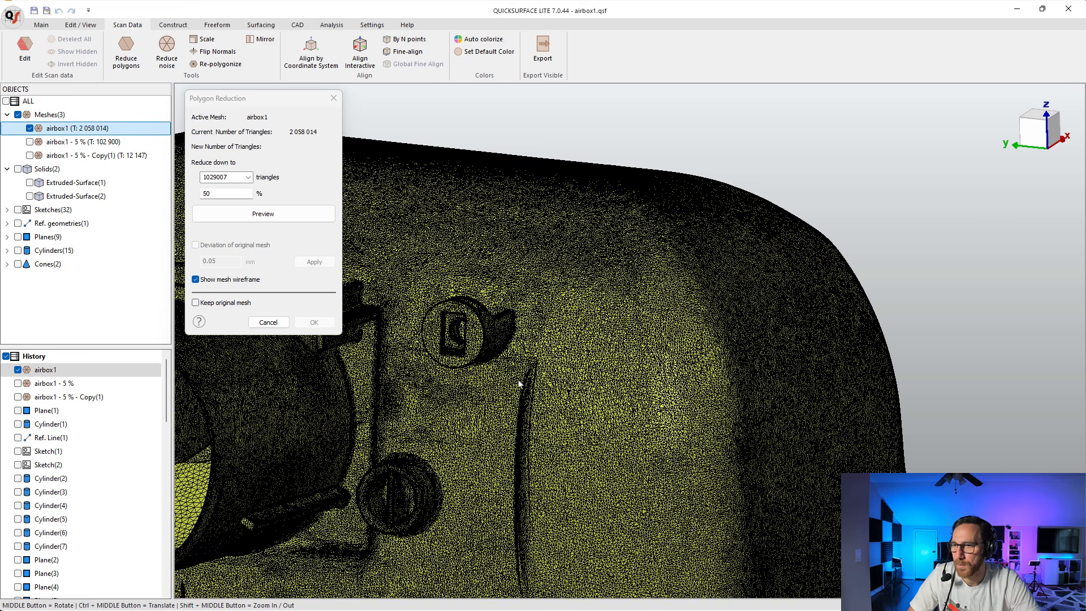
pyautogui.scroll(3, 518, 384)
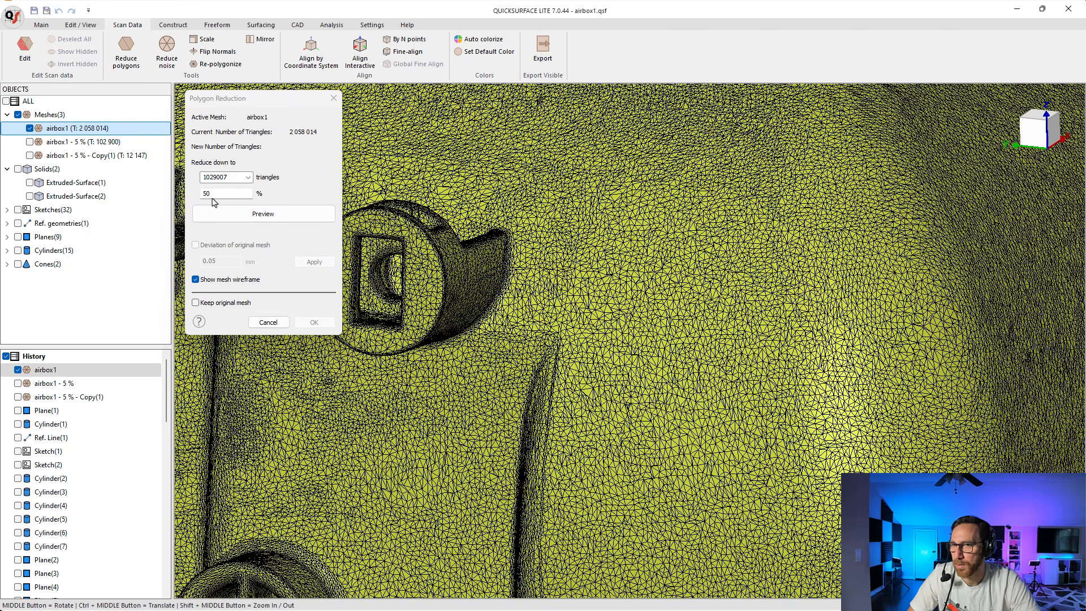
pyautogui.click(260, 217)
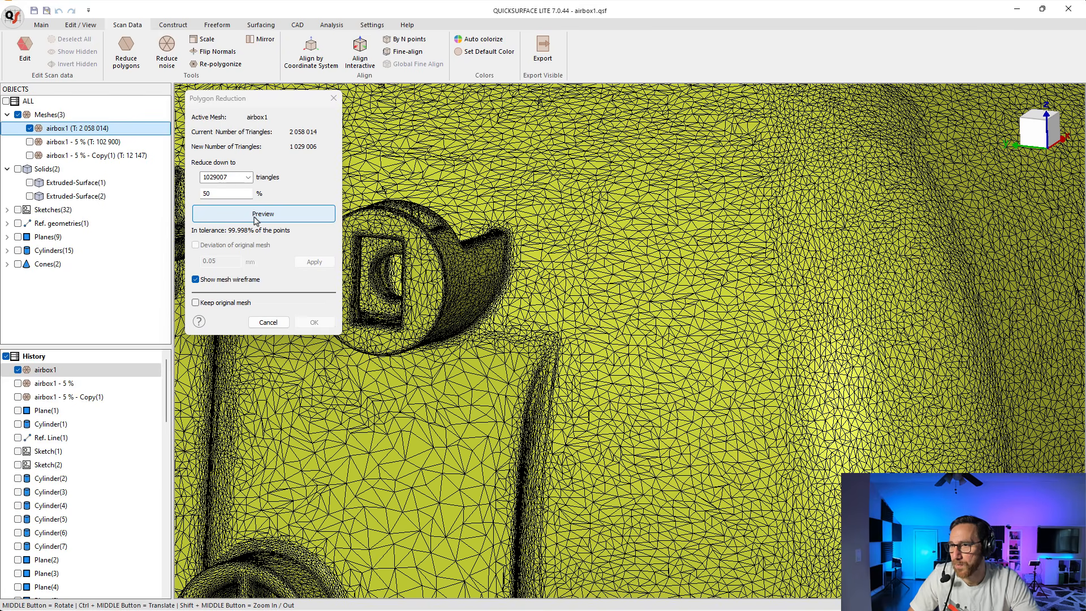
pyautogui.moveTo(407, 280)
pyautogui.mouseDown(button='middle')
pyautogui.moveTo(384, 228)
pyautogui.moveTo(411, 264)
pyautogui.mouseUp(button='middle')
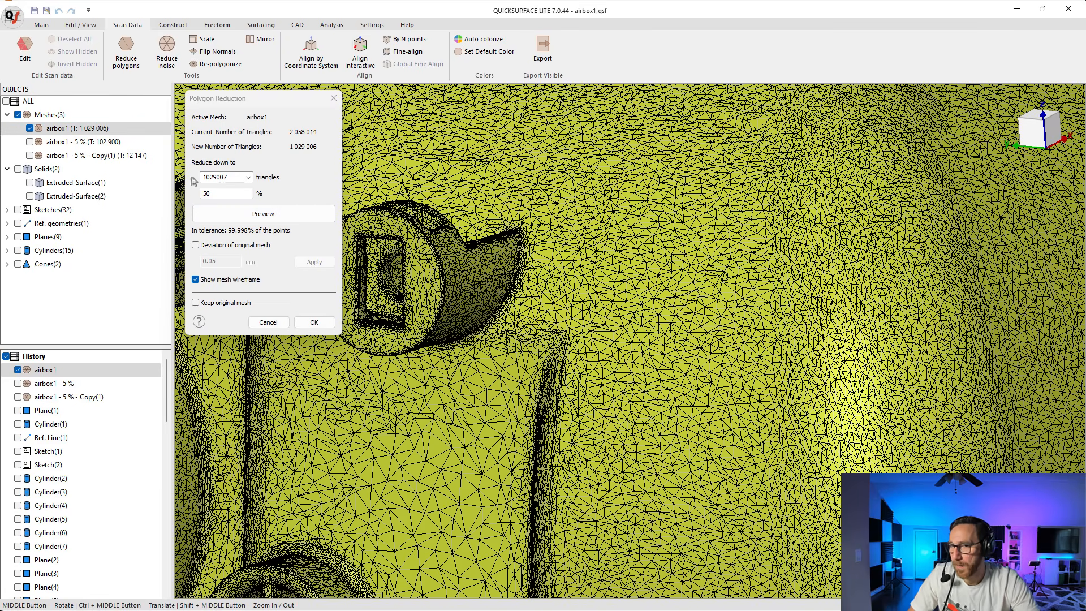
# Preview the polygon reduction at 5 % and examine the triangle density on the front wall, the base flange and the bracket beside the inlet.
pyautogui.moveTo(219, 192); pyautogui.dragTo(196, 196)
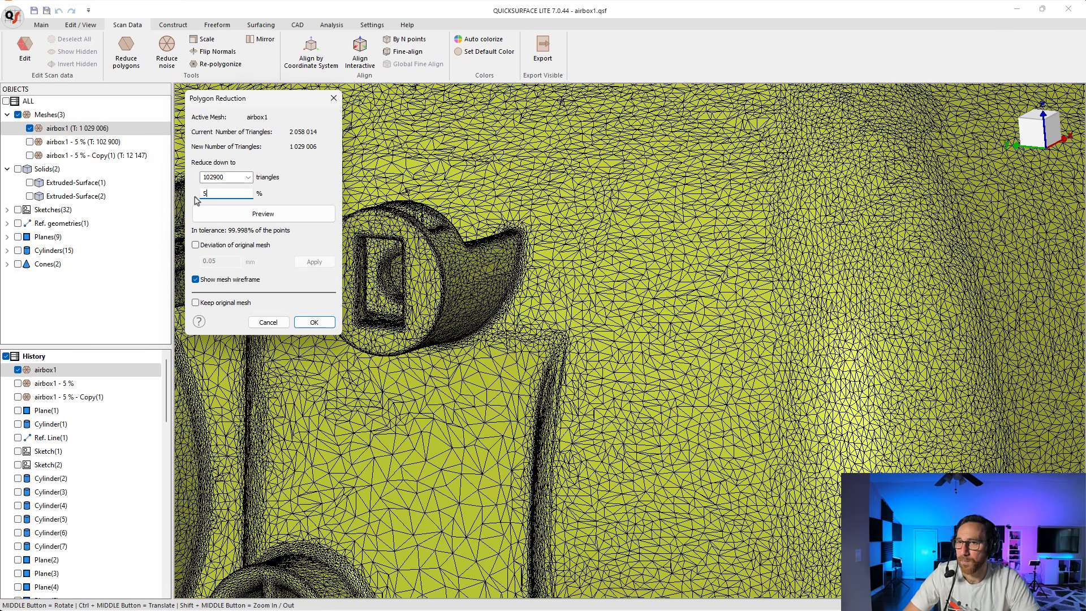
pyautogui.click(257, 218)
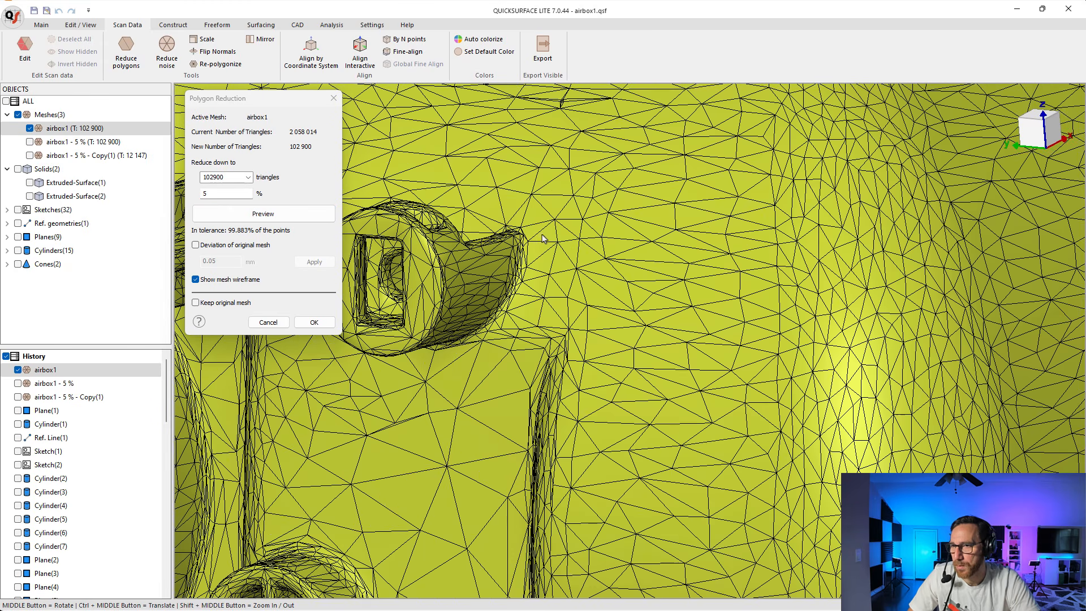
pyautogui.scroll(-5, 457, 241)
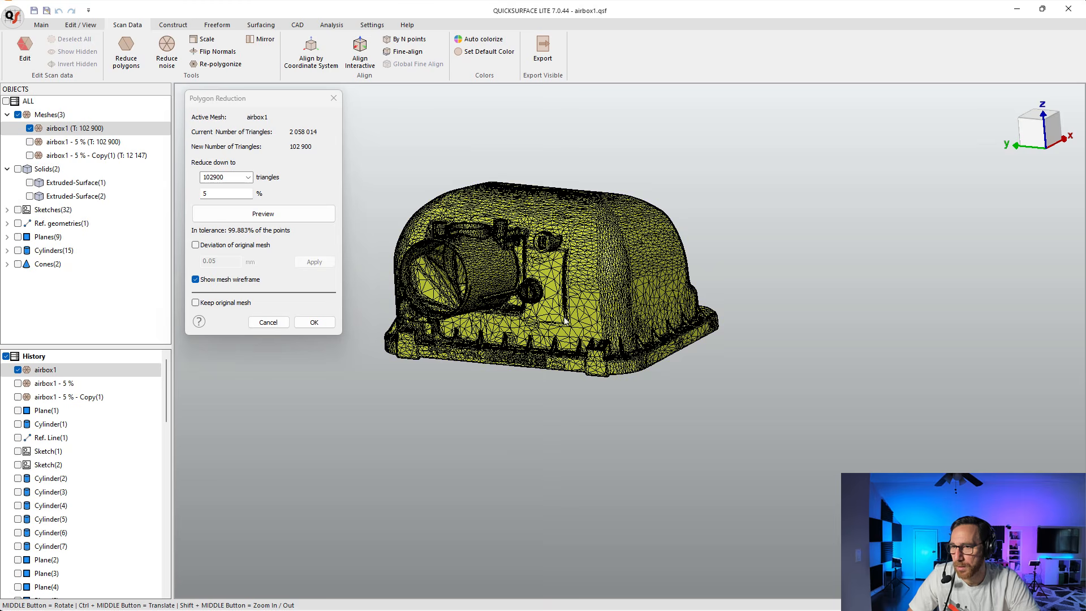
pyautogui.moveTo(588, 283); pyautogui.dragTo(600, 290, button='middle')
pyautogui.scroll(6, 554, 357)
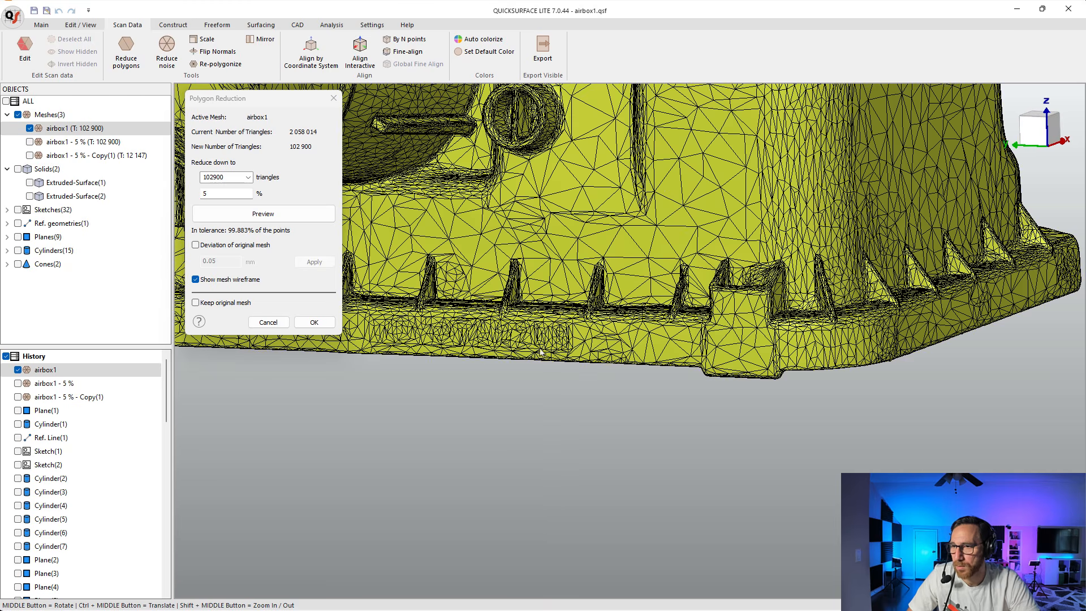
pyautogui.scroll(2, 538, 337)
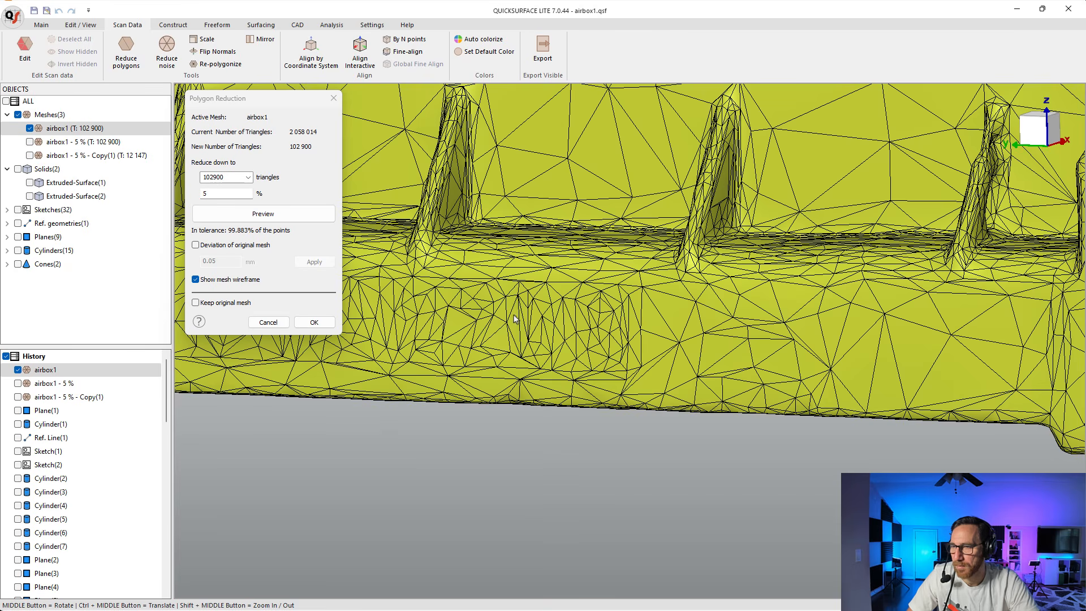
pyautogui.scroll(-10, 554, 334)
pyautogui.moveTo(554, 334); pyautogui.dragTo(634, 146, button='middle')
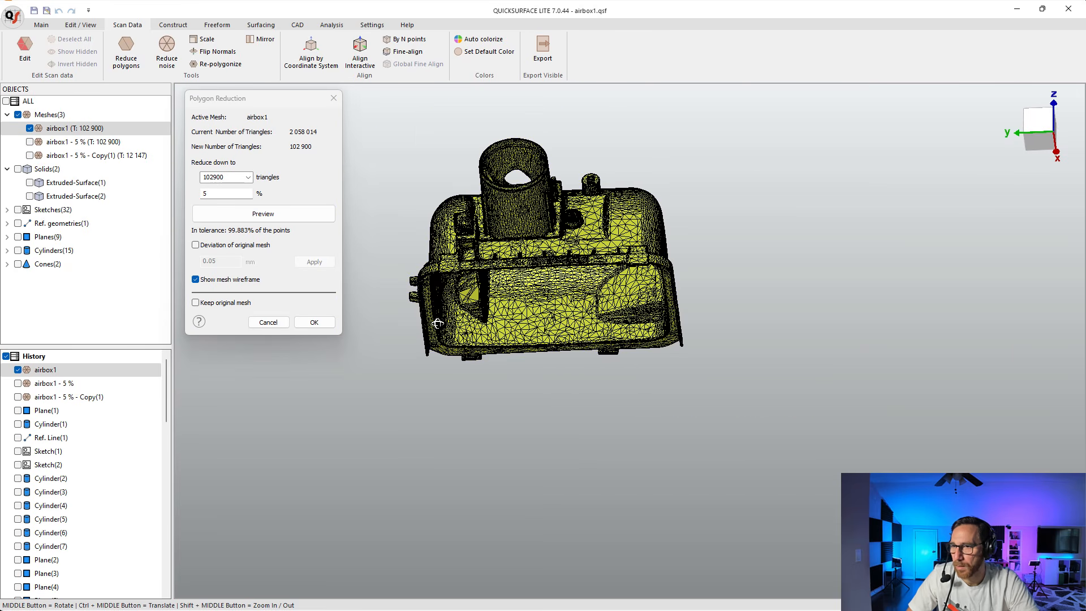
pyautogui.moveTo(438, 323); pyautogui.dragTo(557, 354, button='middle')
pyautogui.scroll(10, 500, 242)
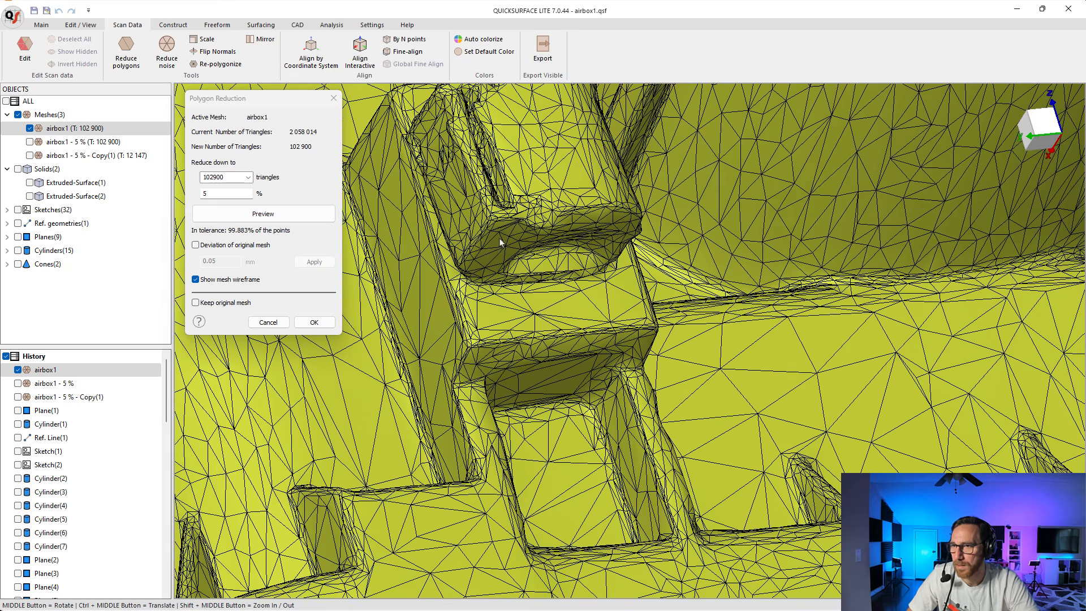
pyautogui.moveTo(500, 242)
pyautogui.mouseDown(button='middle')
pyautogui.moveTo(512, 234)
pyautogui.moveTo(481, 241)
pyautogui.mouseUp(button='middle')
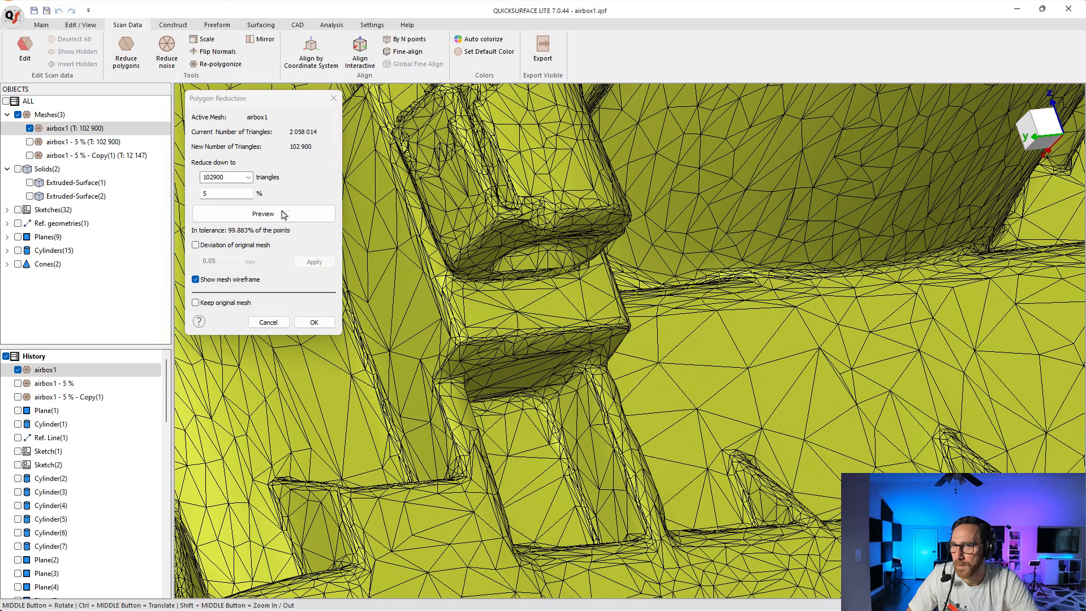
# Preview the reduction at 50 % again to compare the triangle density around the bracket and over the whole airbox.
pyautogui.click(231, 193)
pyautogui.moveTo(231, 193); pyautogui.dragTo(197, 198)
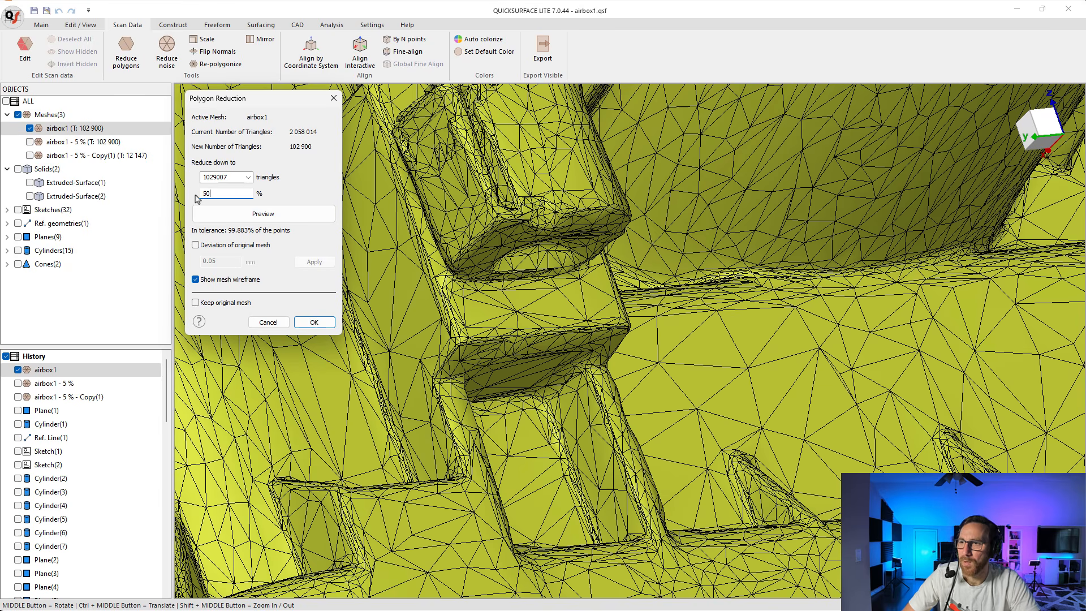
pyautogui.click(257, 214)
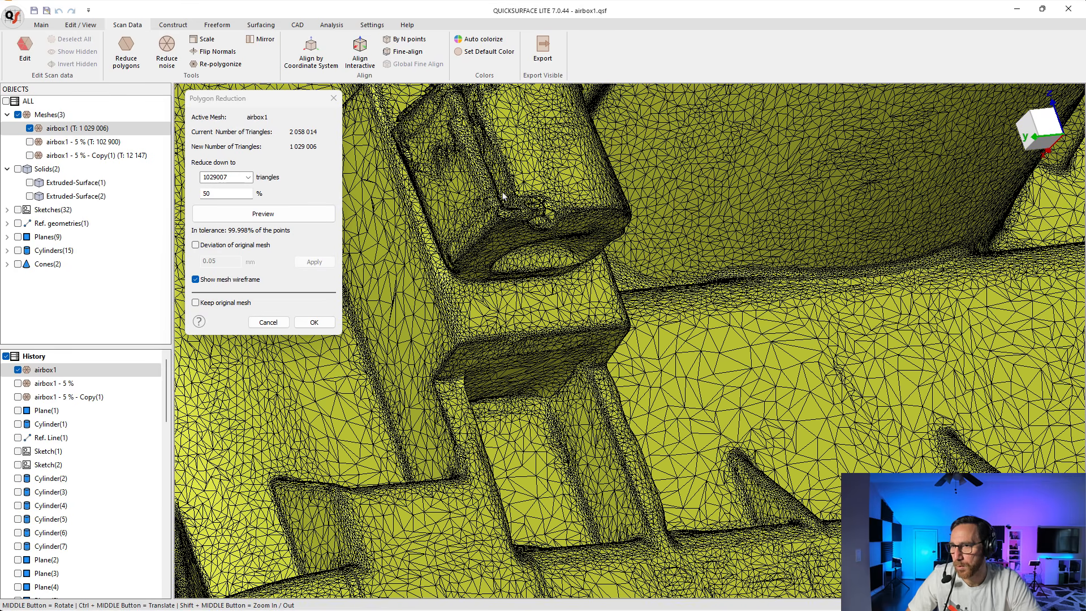
pyautogui.scroll(-10, 521, 267)
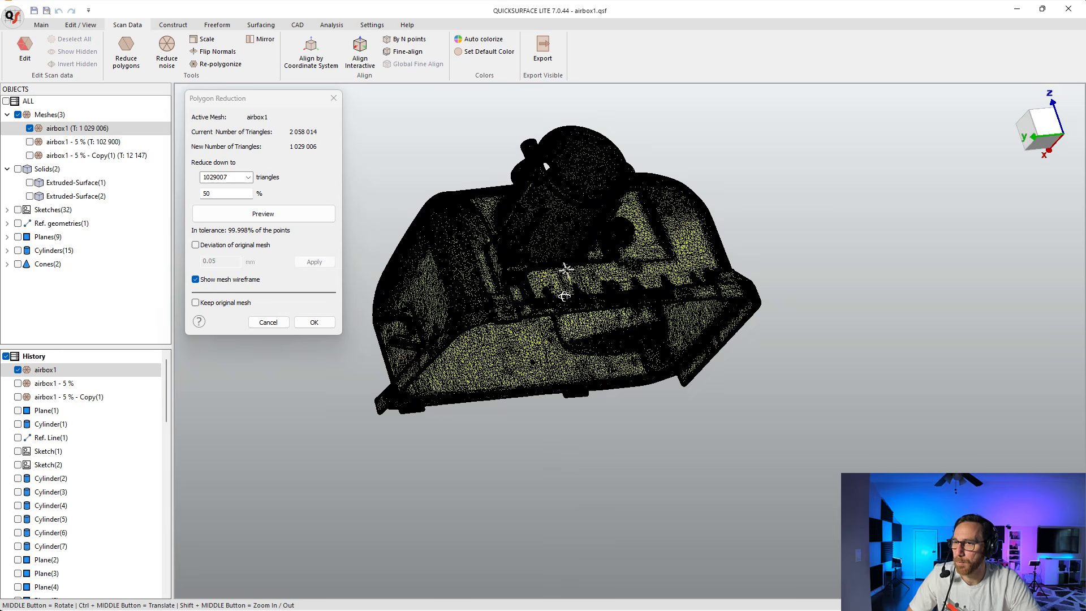
pyautogui.moveTo(564, 296); pyautogui.dragTo(362, 233, button='middle')
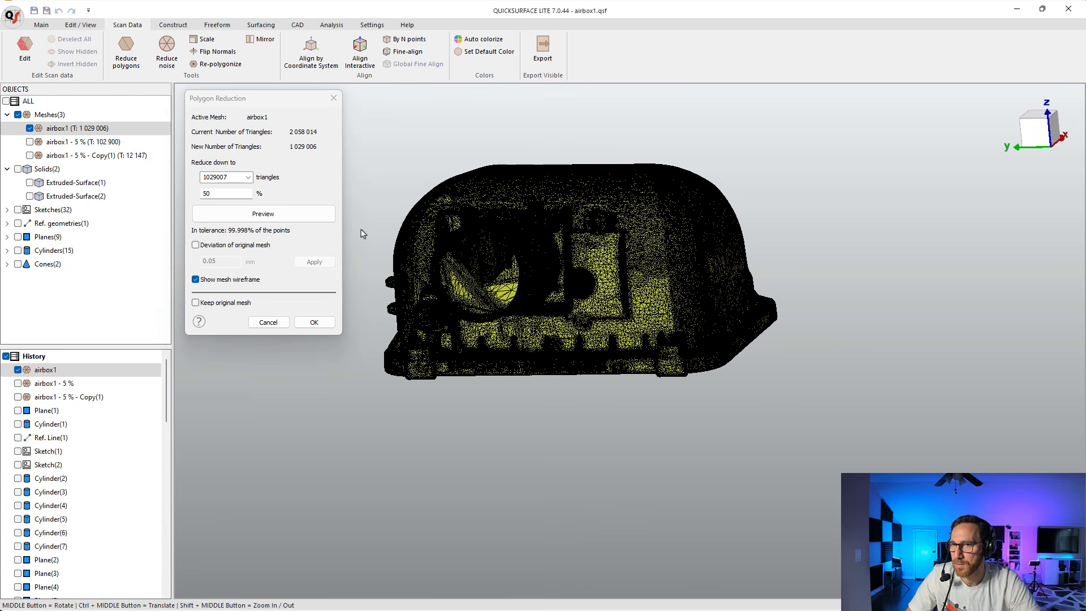
# Reduce the airbox1 mesh to 5 % of its triangles, keeping the original mesh.
pyautogui.doubleClick(251, 194)
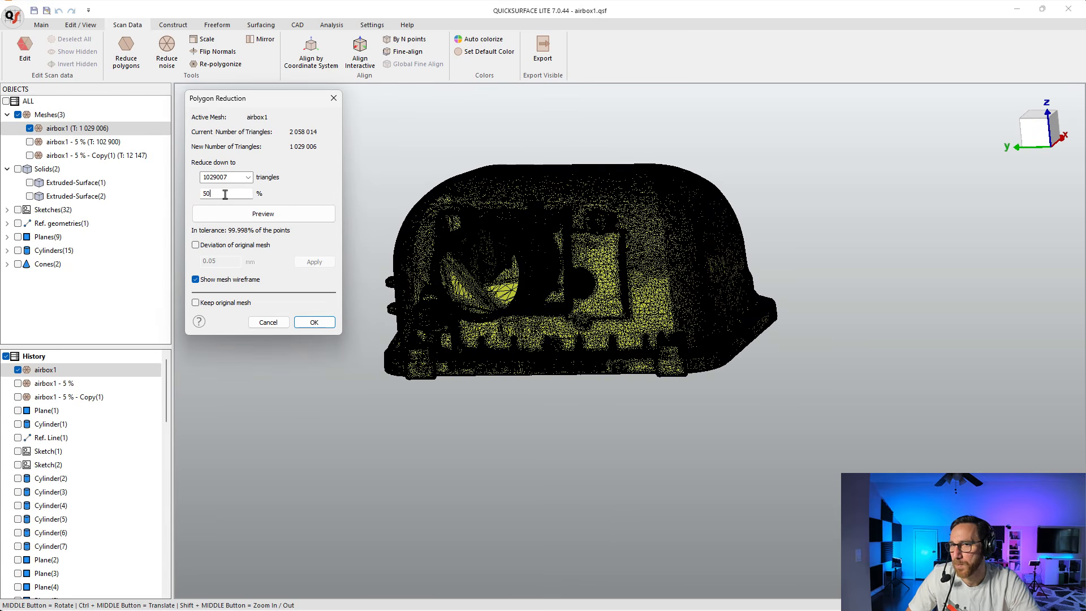
pyautogui.write('5')
pyautogui.click(283, 213)
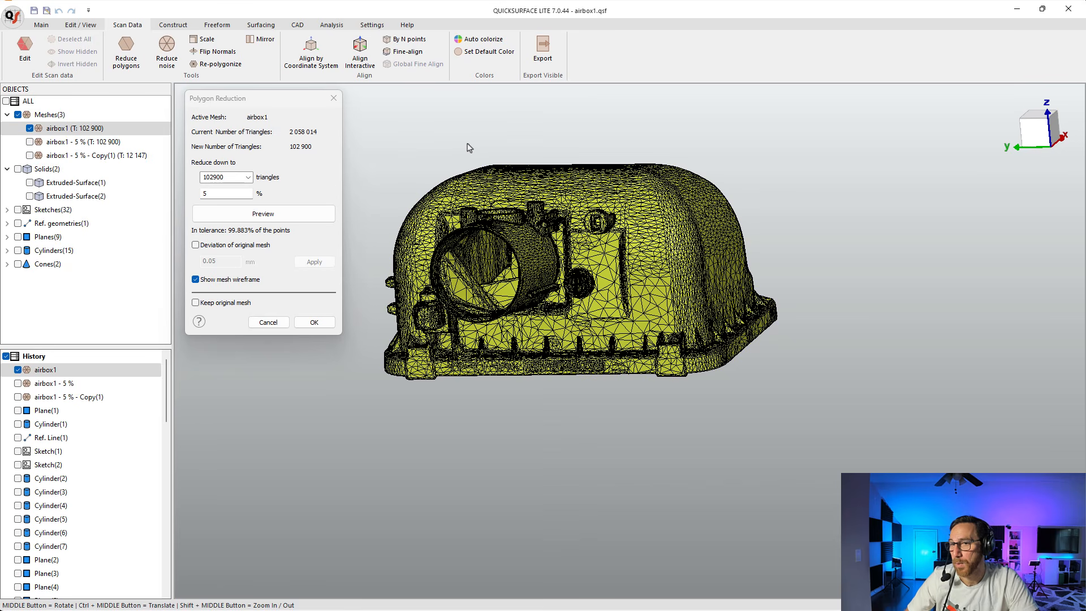
pyautogui.click(195, 302)
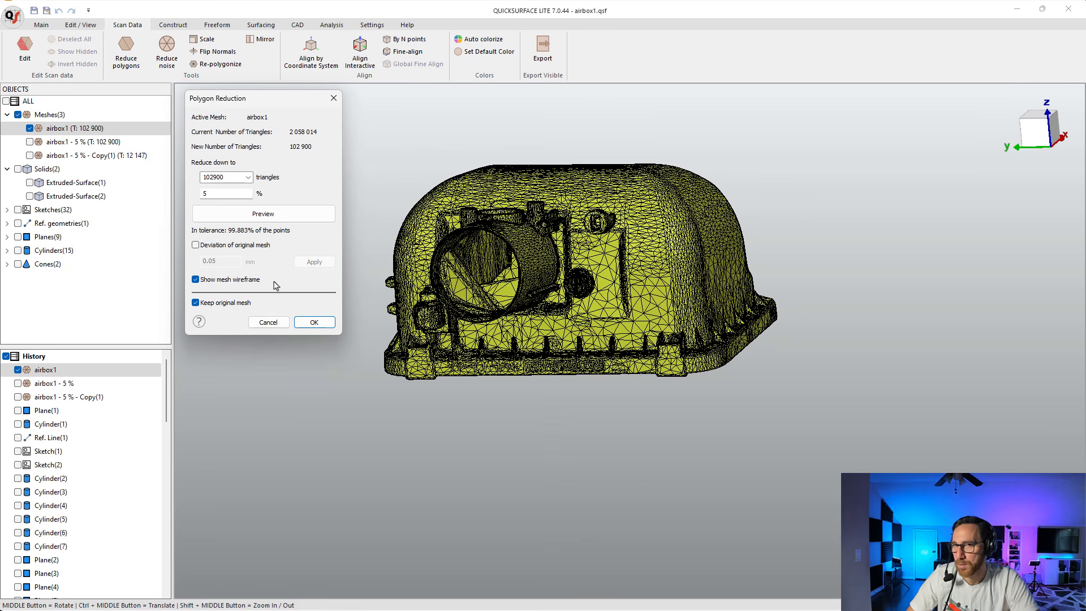
pyautogui.click(312, 321)
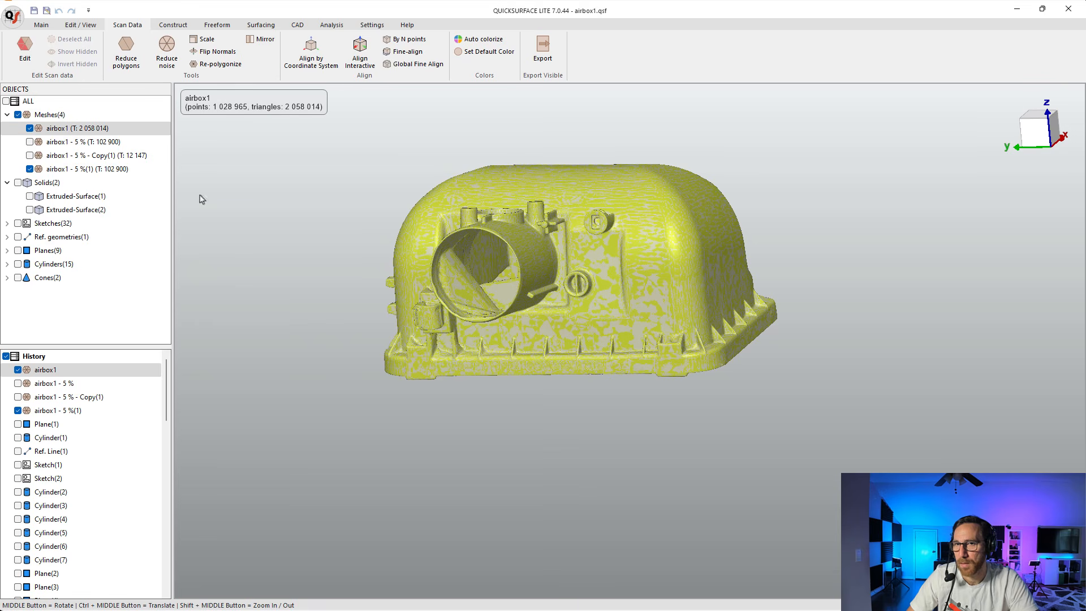
# Toggle the full airbox1 mesh to compare it with the new 5 % mesh, hide the reduced one and select the full mesh.
pyautogui.click(29, 129)
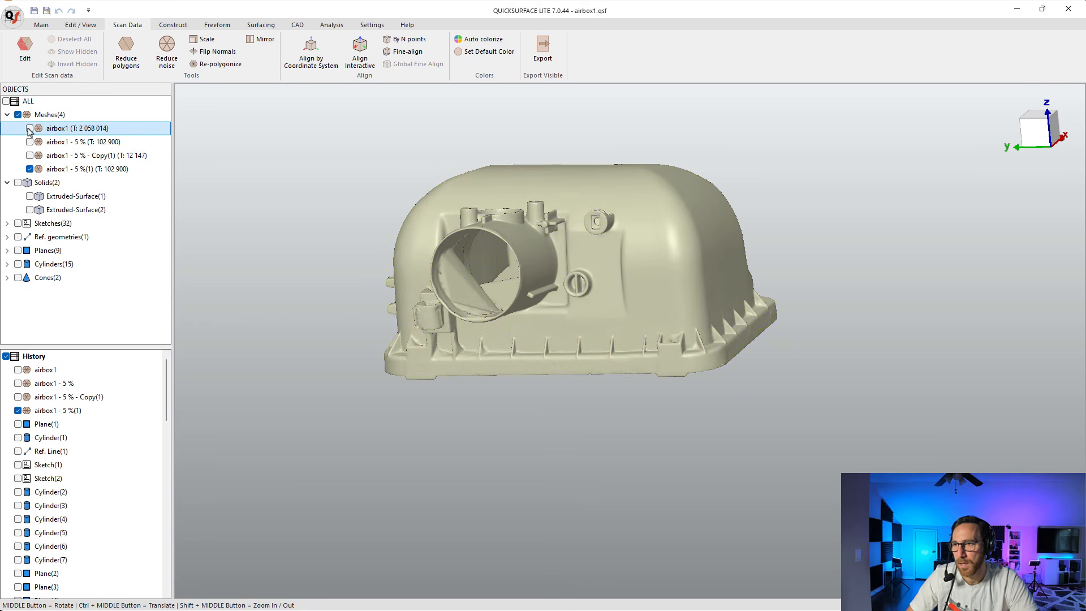
pyautogui.click(29, 129)
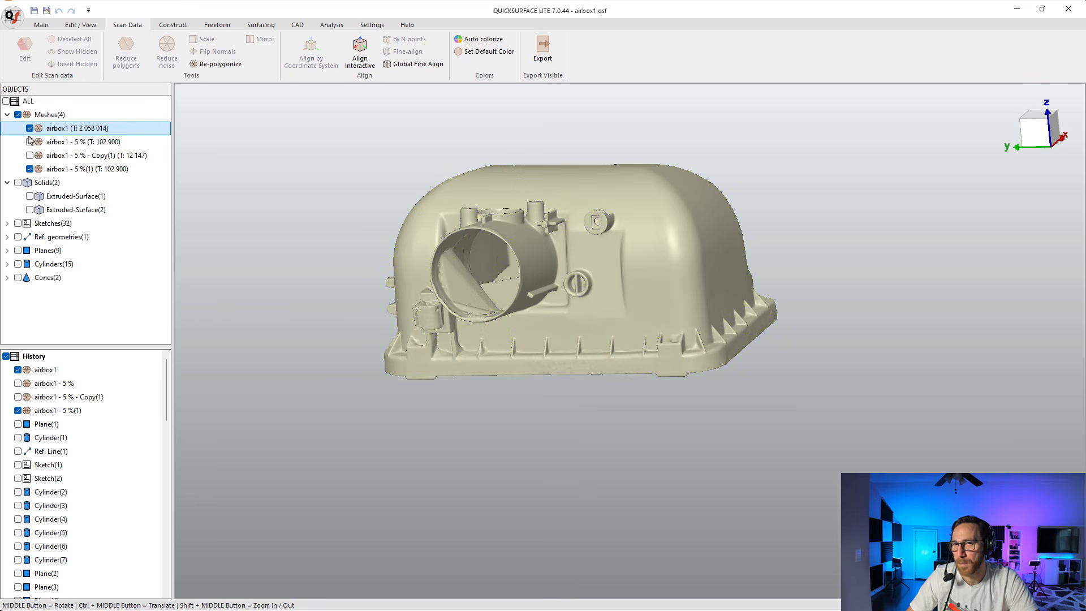
pyautogui.click(29, 169)
pyautogui.click(57, 128)
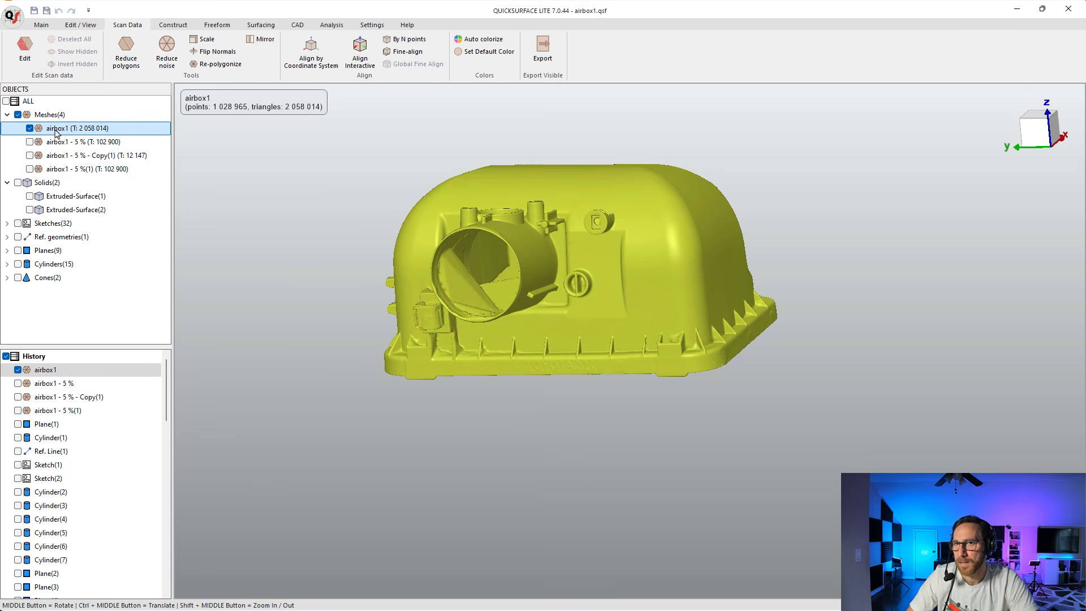
# Preview a 5 % reduction of the full airbox1 mesh, examine its deviation from the original at a 0.01 mm tolerance, and cancel the reduction.
pyautogui.click(126, 51)
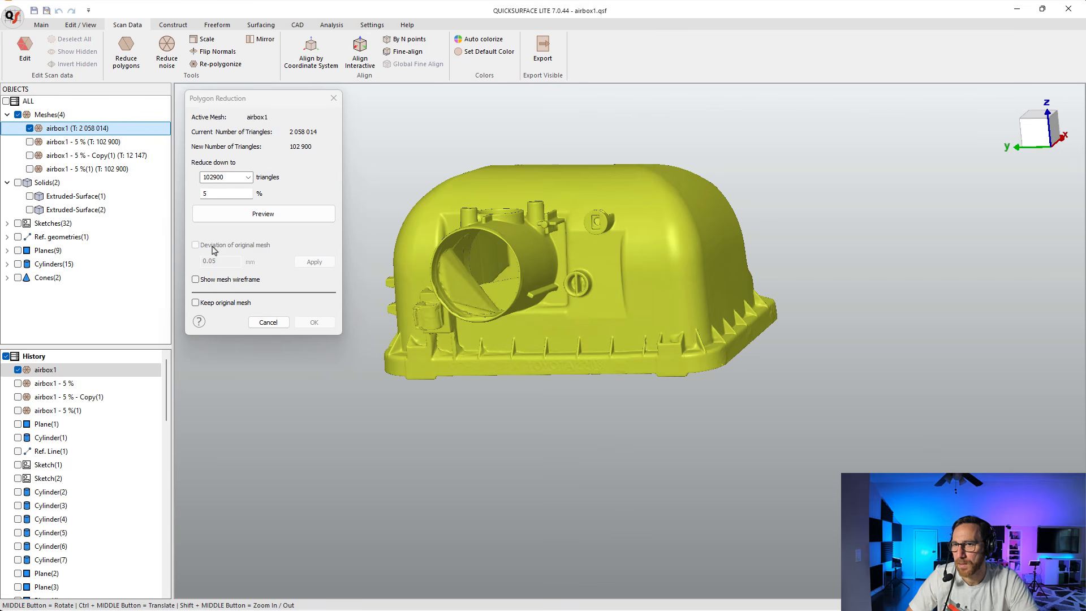
pyautogui.click(264, 219)
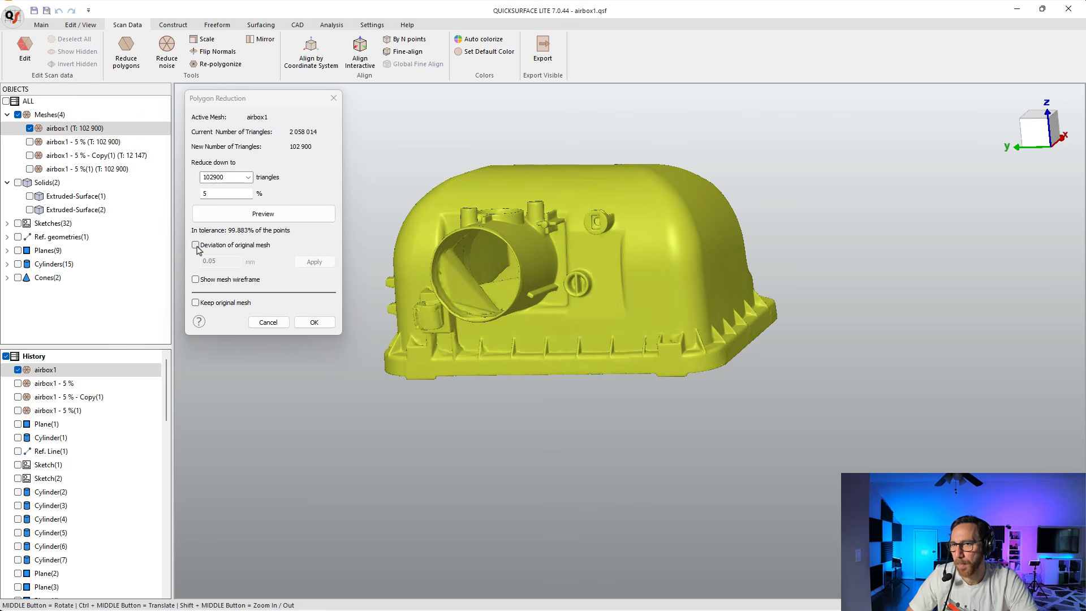
pyautogui.click(195, 245)
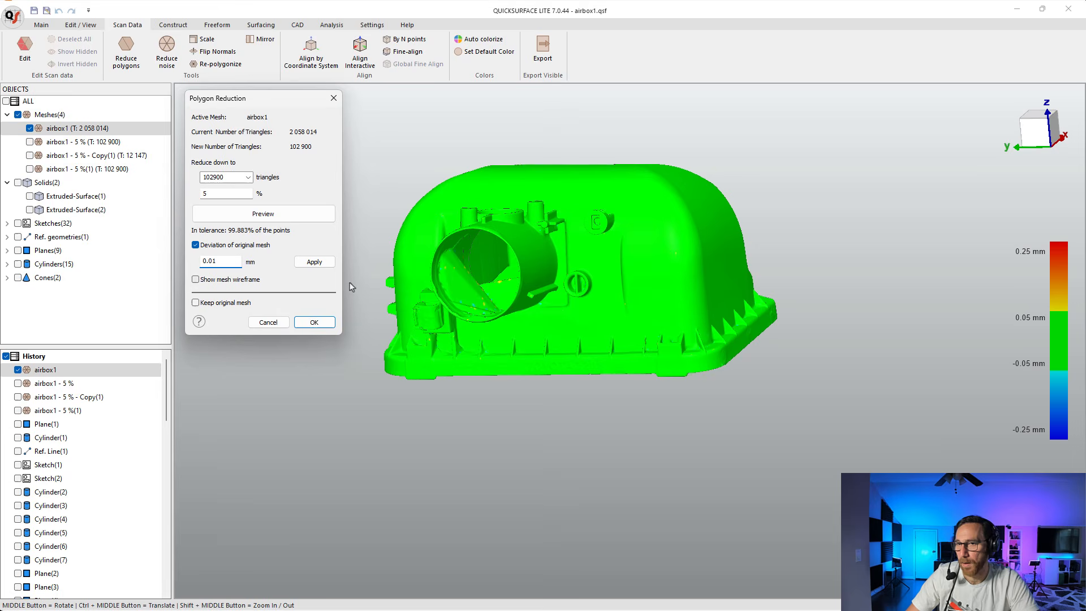
pyautogui.click(318, 262)
pyautogui.moveTo(597, 379); pyautogui.dragTo(682, 265, button='middle')
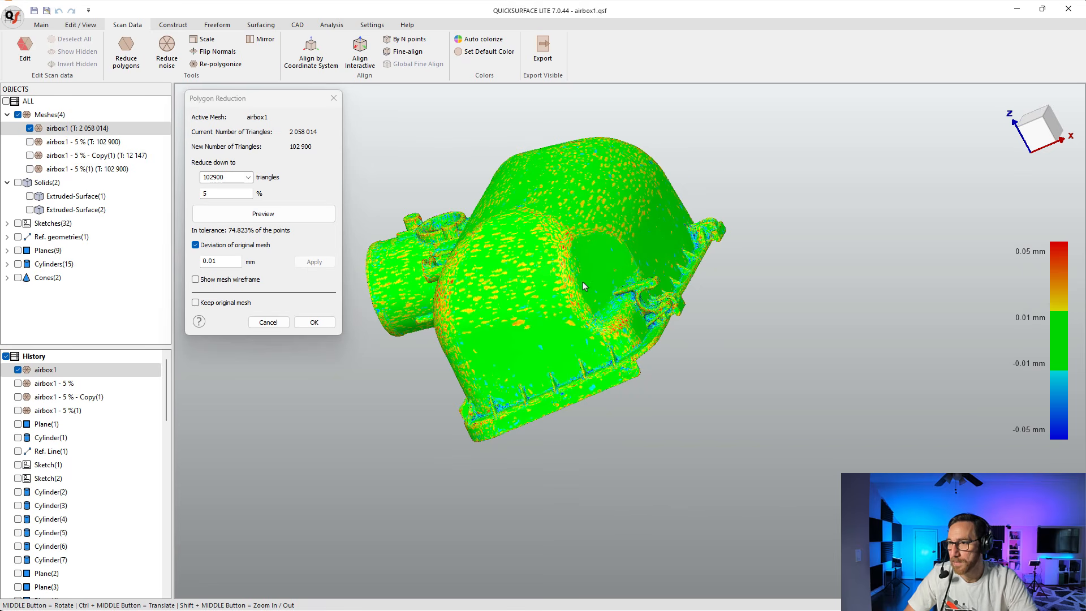
pyautogui.moveTo(584, 285); pyautogui.dragTo(618, 278, button='middle')
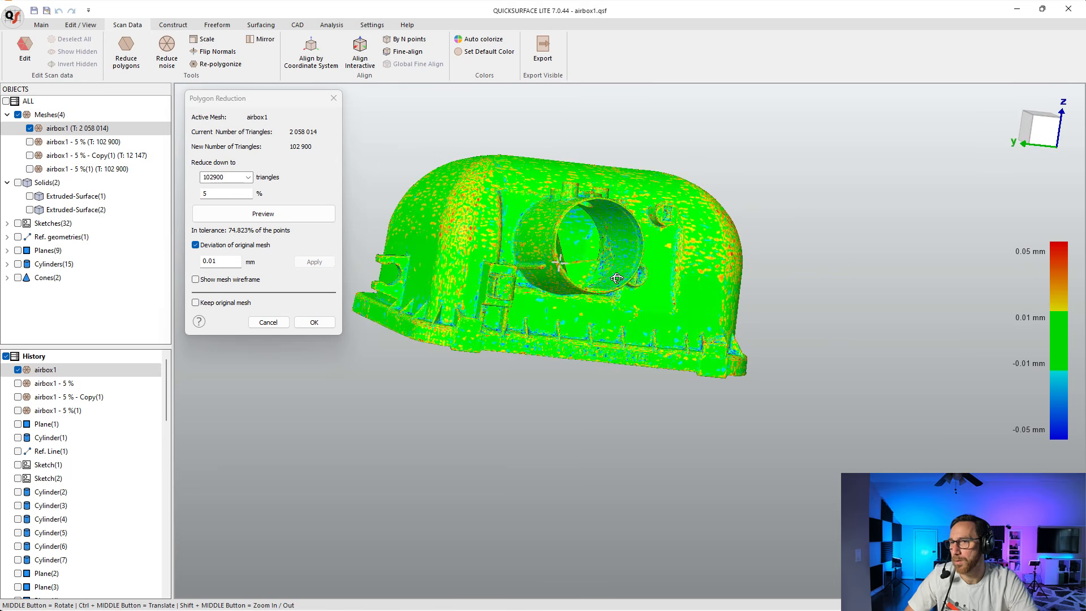
pyautogui.click(268, 321)
pyautogui.moveTo(509, 340); pyautogui.dragTo(362, 320, button='middle')
# Hide the full airbox1 mesh and show only the reduced airbox1 - 5 %(1) mesh.
pyautogui.click(30, 128)
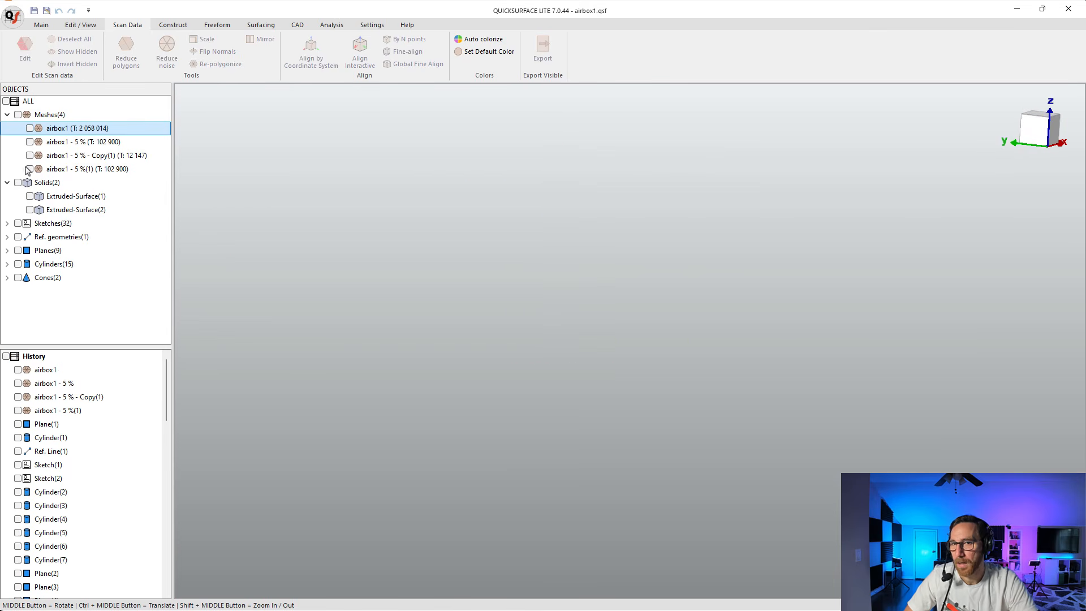
pyautogui.click(29, 168)
pyautogui.moveTo(399, 234); pyautogui.dragTo(434, 301, button='middle')
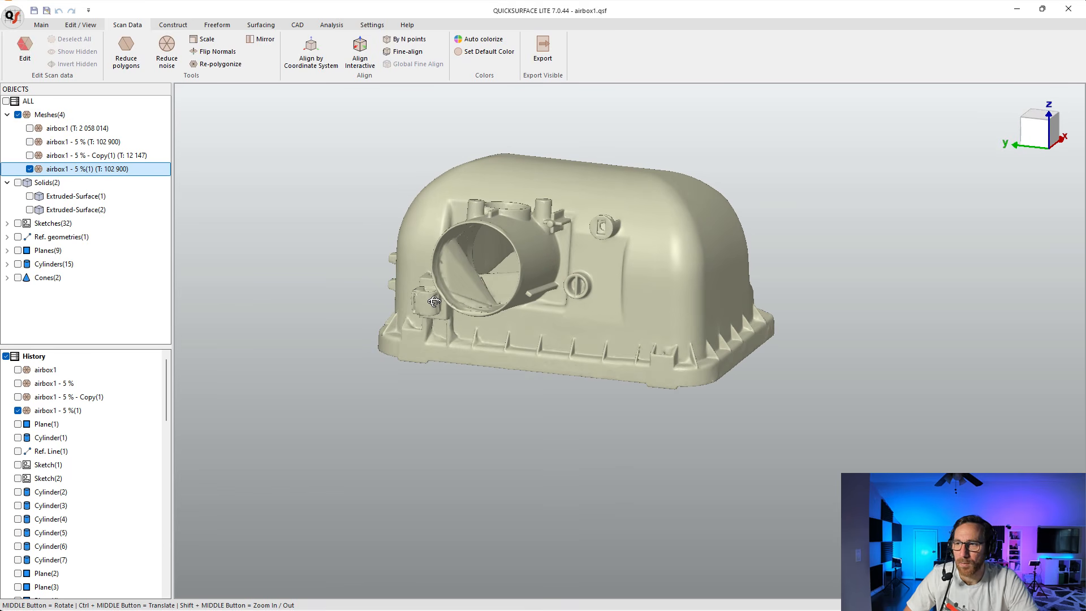
# Edit the individual meshes of airbox1 - 5 %(1), select the main airbox body and keep only that sub mesh.
pyautogui.click(42, 26)
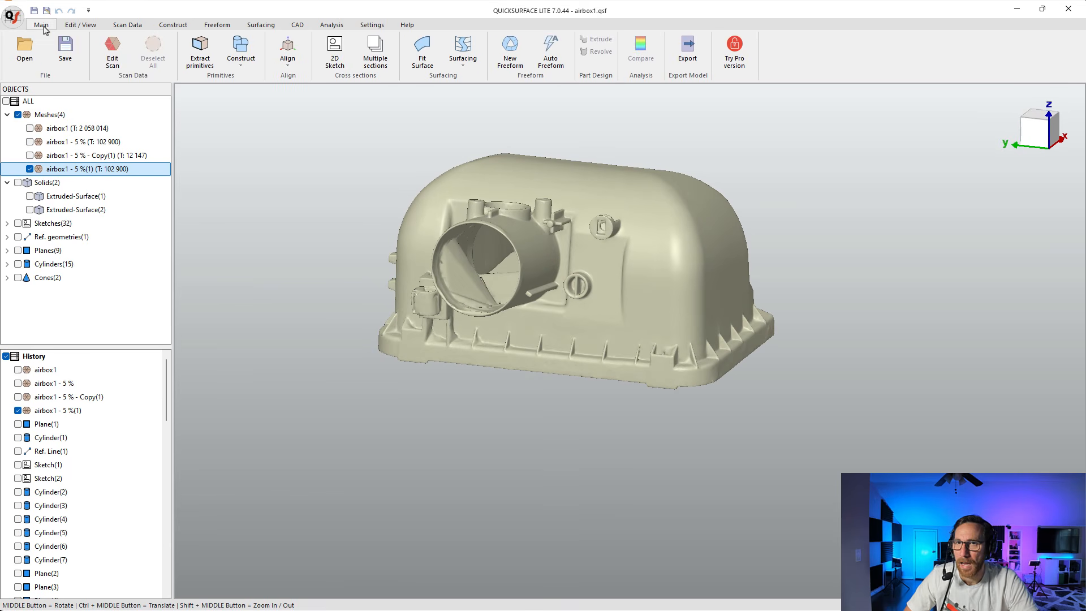
pyautogui.click(113, 48)
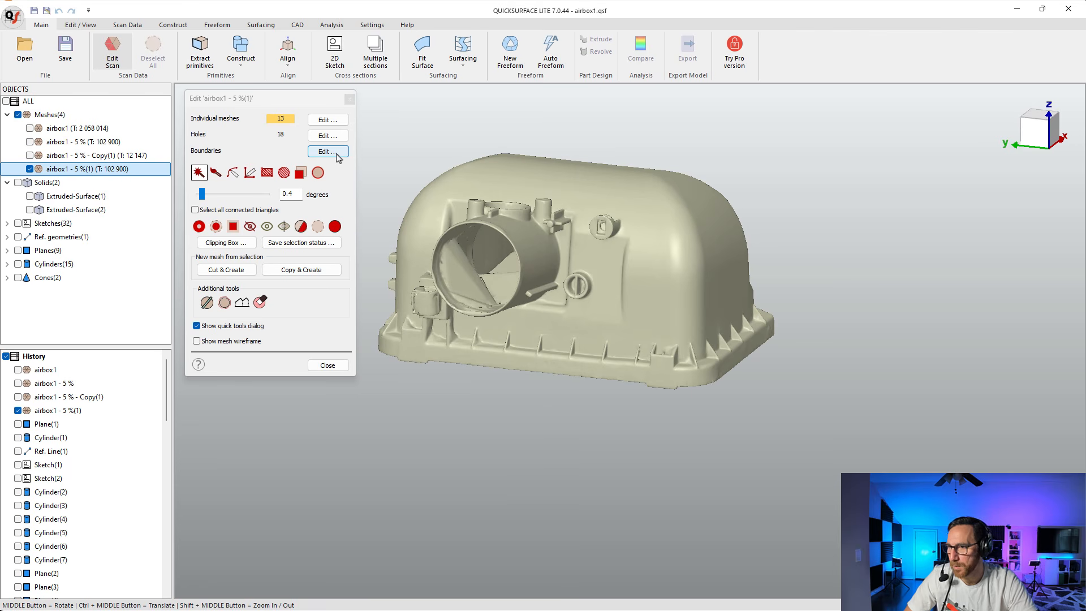
pyautogui.click(327, 120)
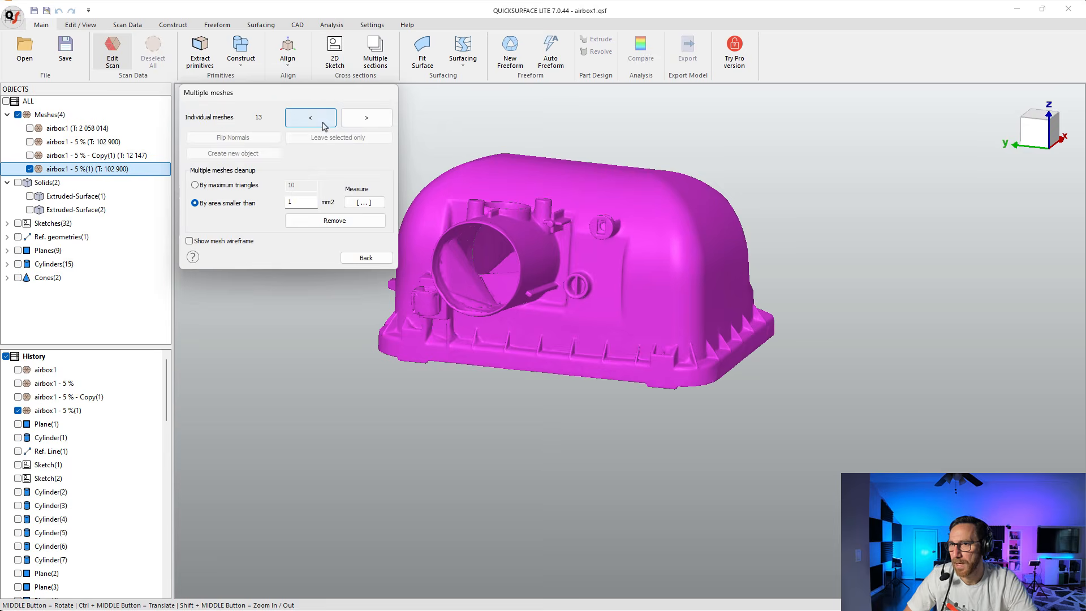
pyautogui.click(632, 204)
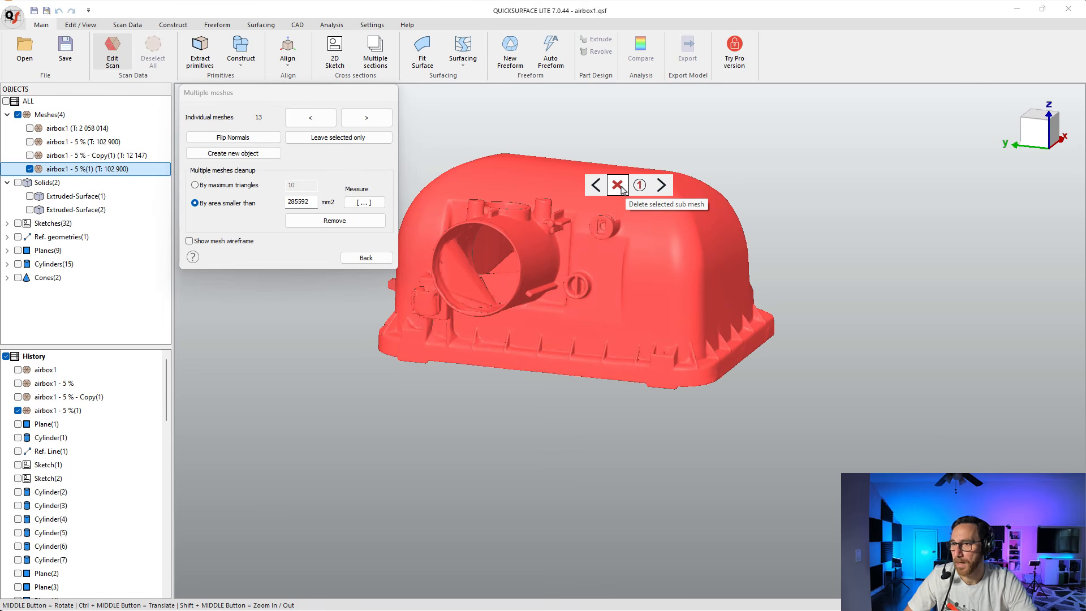
pyautogui.click(628, 187)
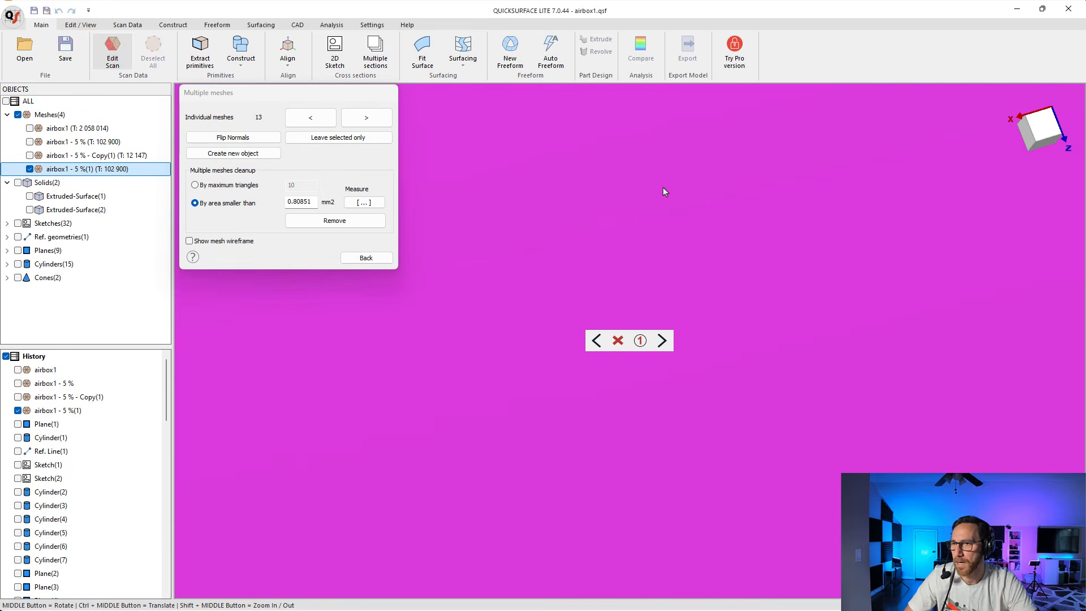
pyautogui.scroll(-12, 655, 206)
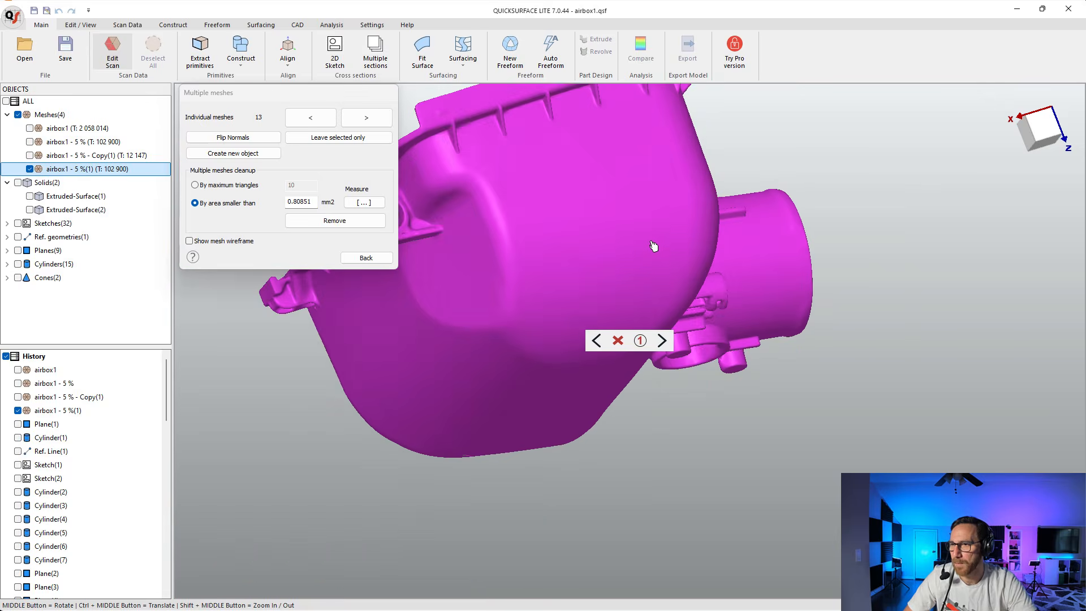
pyautogui.click(682, 324)
pyautogui.moveTo(707, 352); pyautogui.dragTo(609, 245, button='middle')
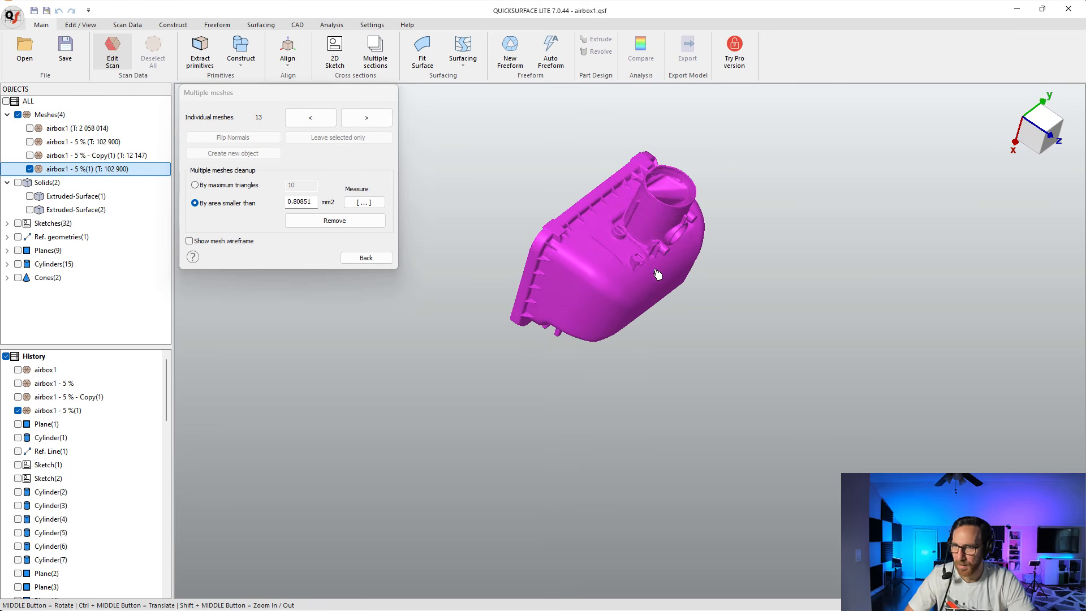
pyautogui.click(607, 277)
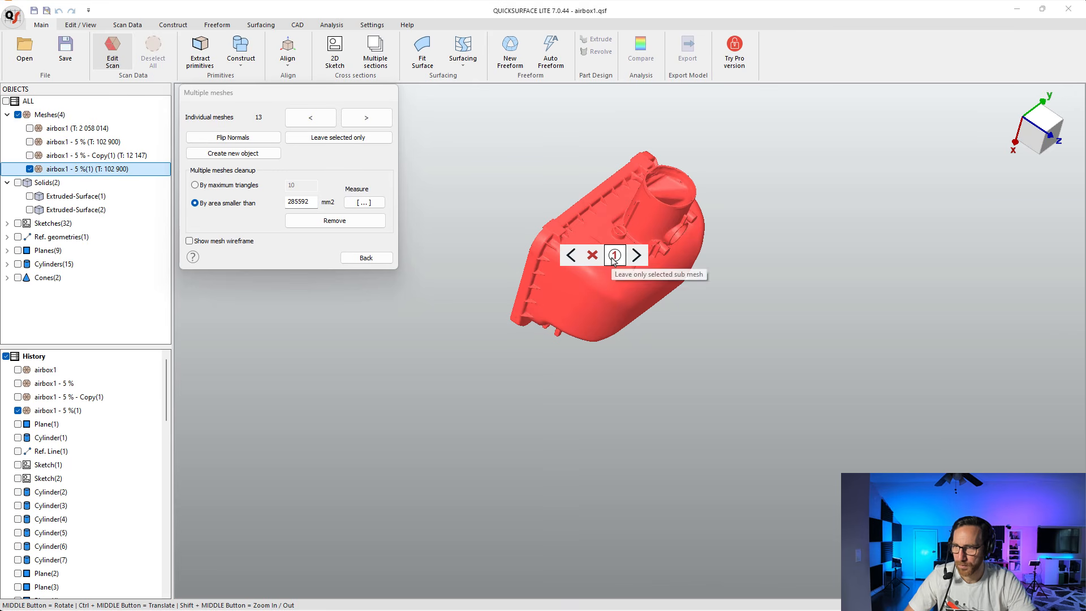
pyautogui.click(614, 256)
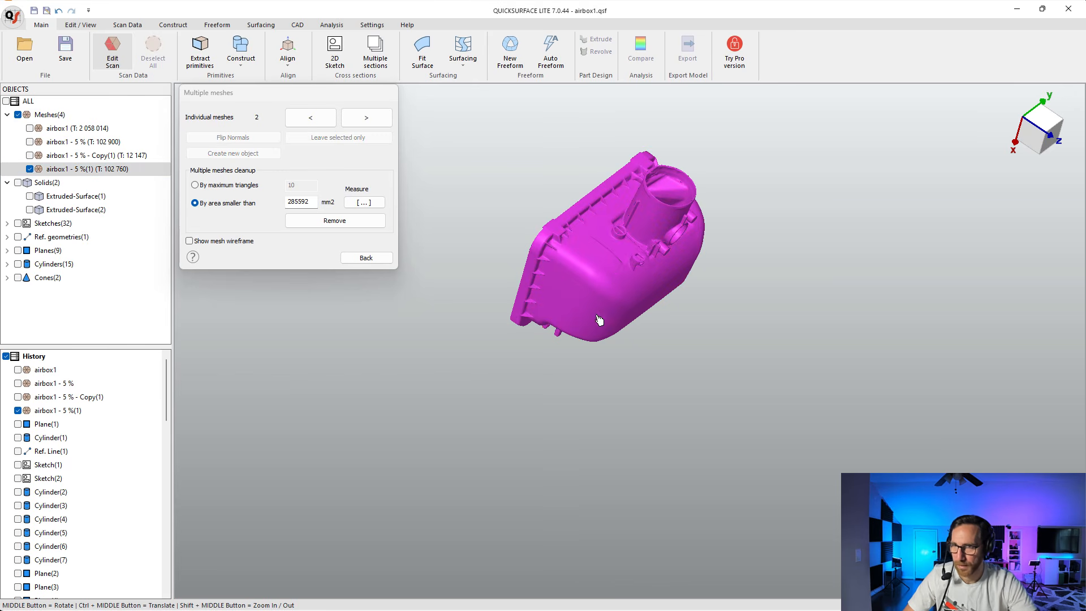
# Repeat the individual-mesh cleanup from the airbox's open underside, leaving only the main body's sub mesh, and return to the mesh editing options.
pyautogui.moveTo(599, 320); pyautogui.dragTo(588, 362, button='middle')
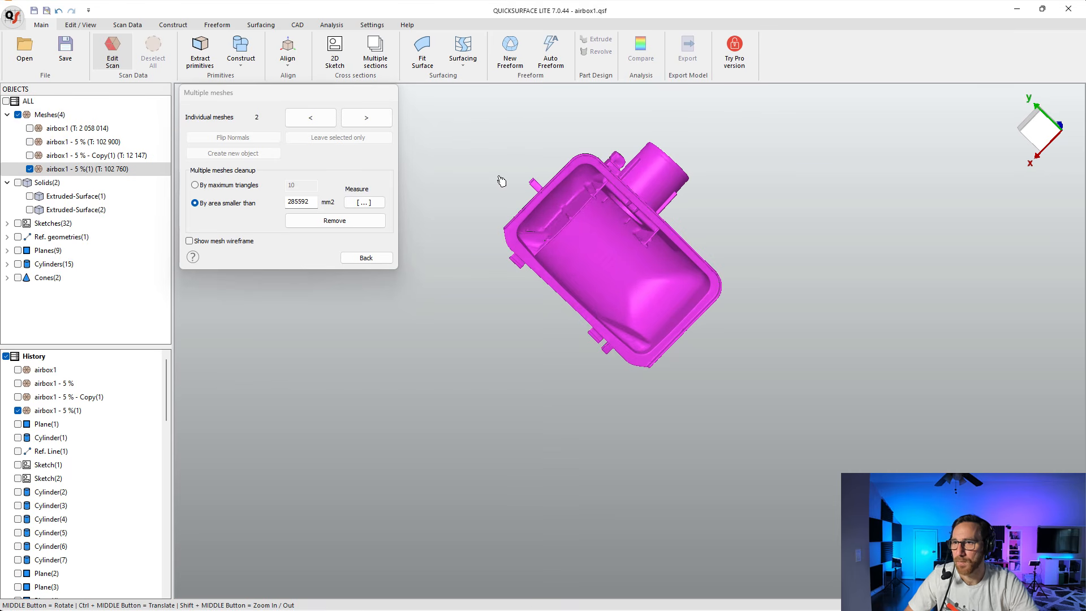
pyautogui.moveTo(502, 180); pyautogui.dragTo(430, 204, button='middle')
pyautogui.click(366, 257)
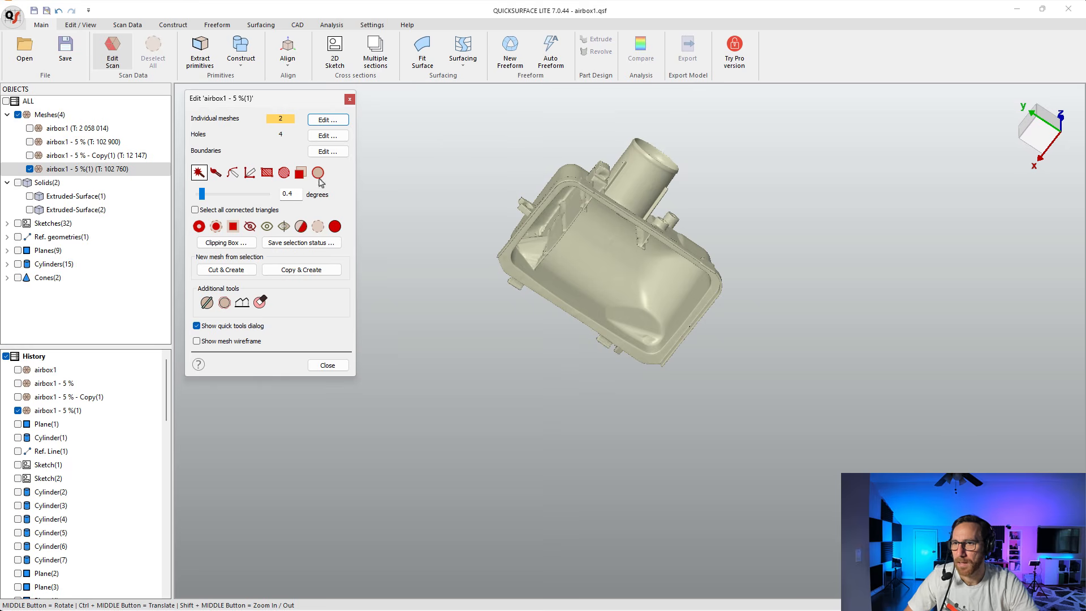
pyautogui.click(324, 120)
pyautogui.click(611, 249)
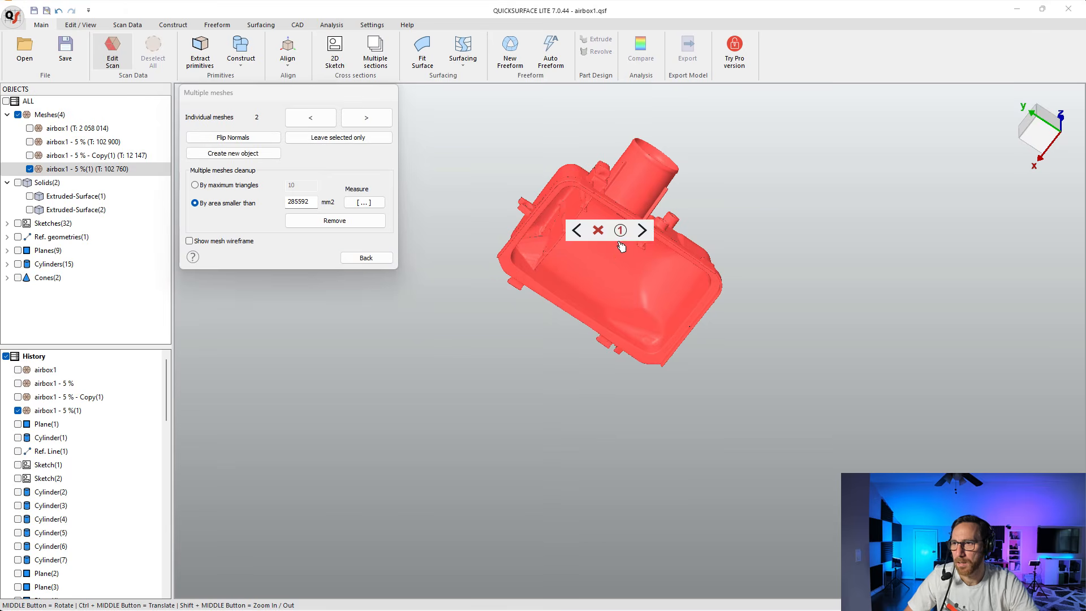
pyautogui.click(621, 232)
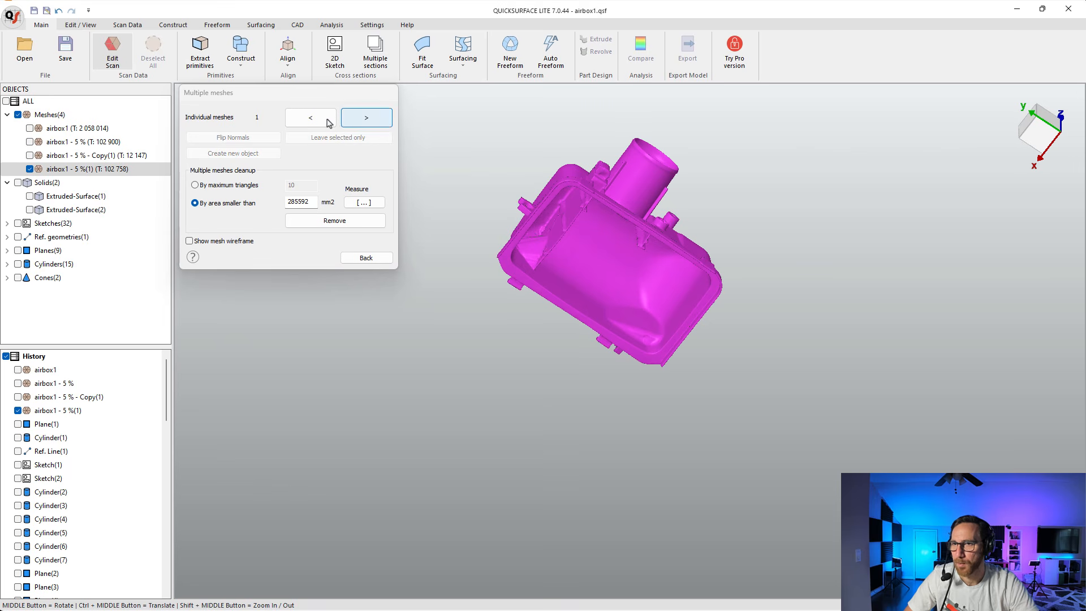
pyautogui.click(365, 257)
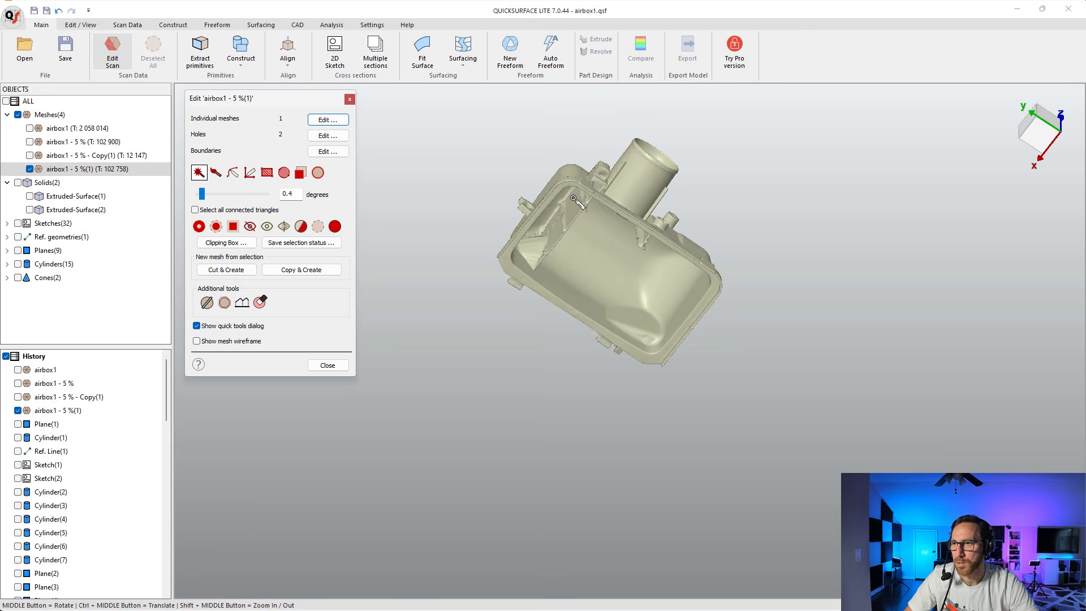
# Examine the cleaned mesh inside and out and step through its holes without filling any of them.
pyautogui.moveTo(751, 177); pyautogui.dragTo(538, 253, button='middle')
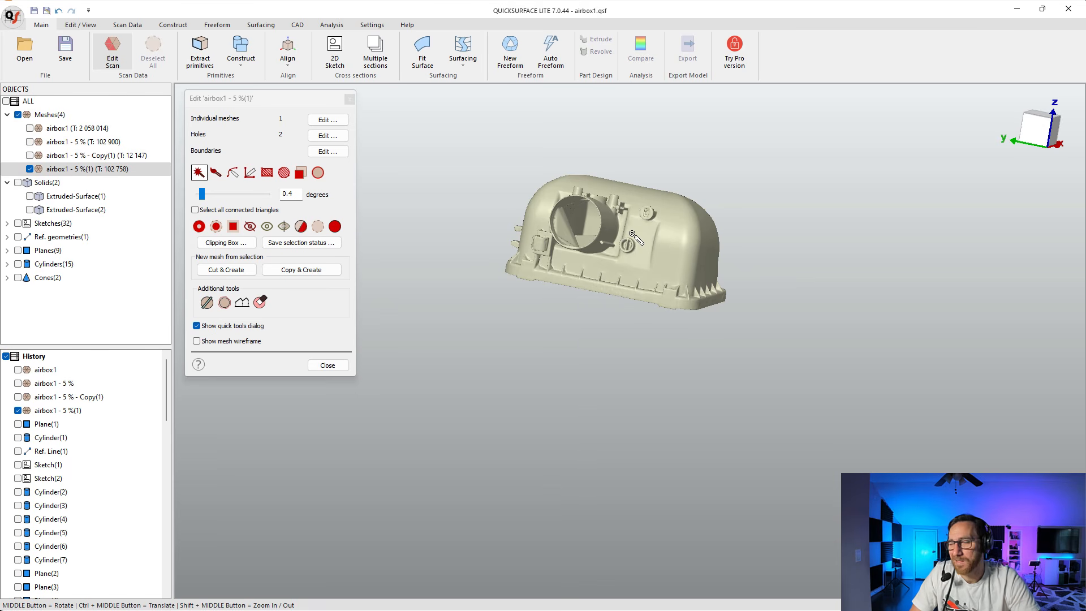
pyautogui.scroll(3, 702, 240)
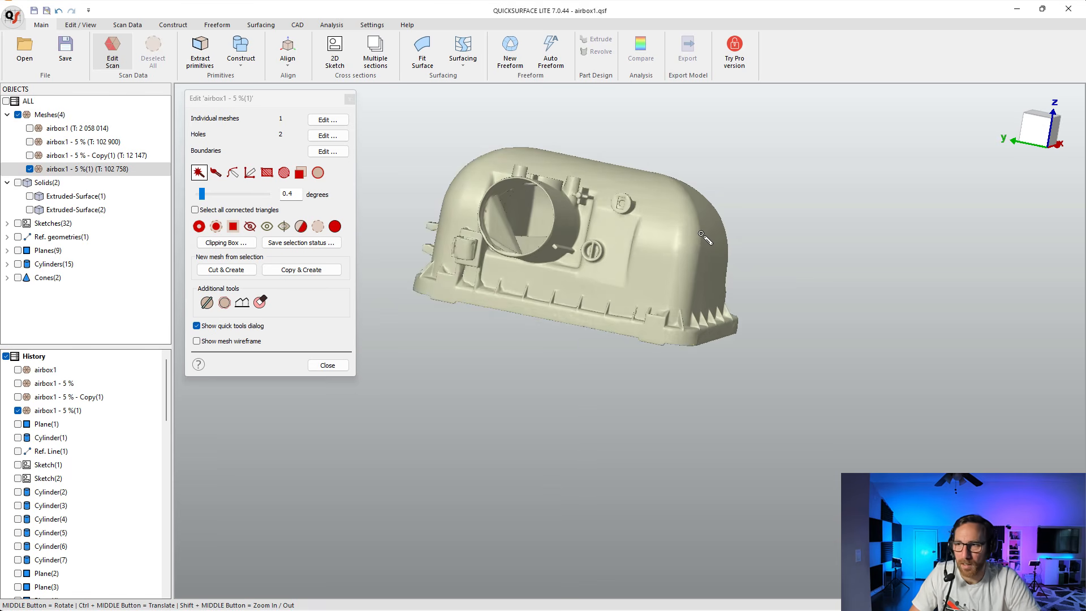
pyautogui.moveTo(669, 239); pyautogui.dragTo(612, 288, button='middle')
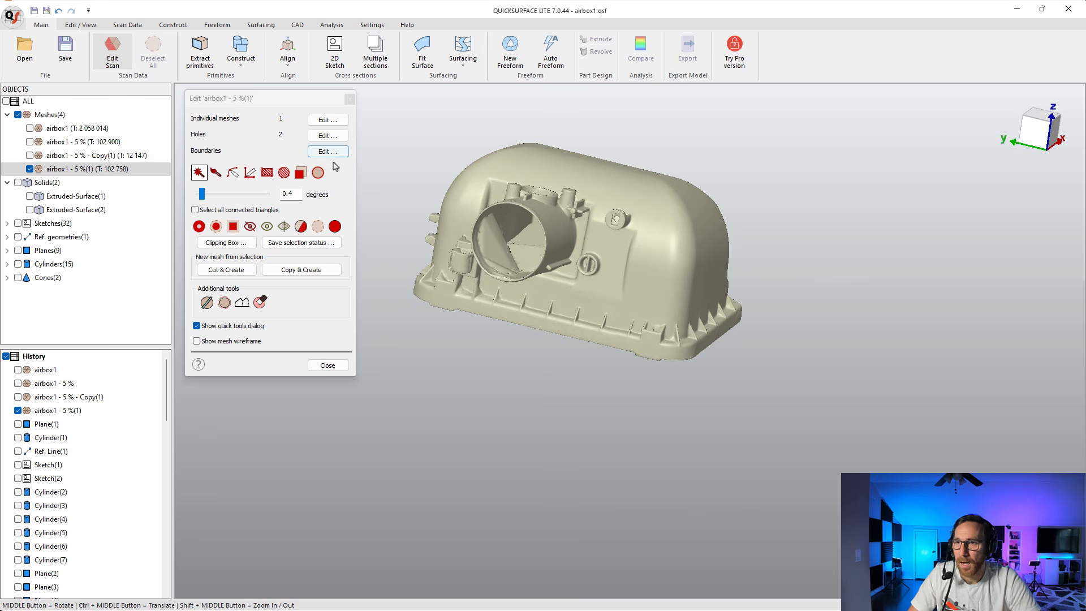
pyautogui.click(336, 139)
pyautogui.click(336, 139)
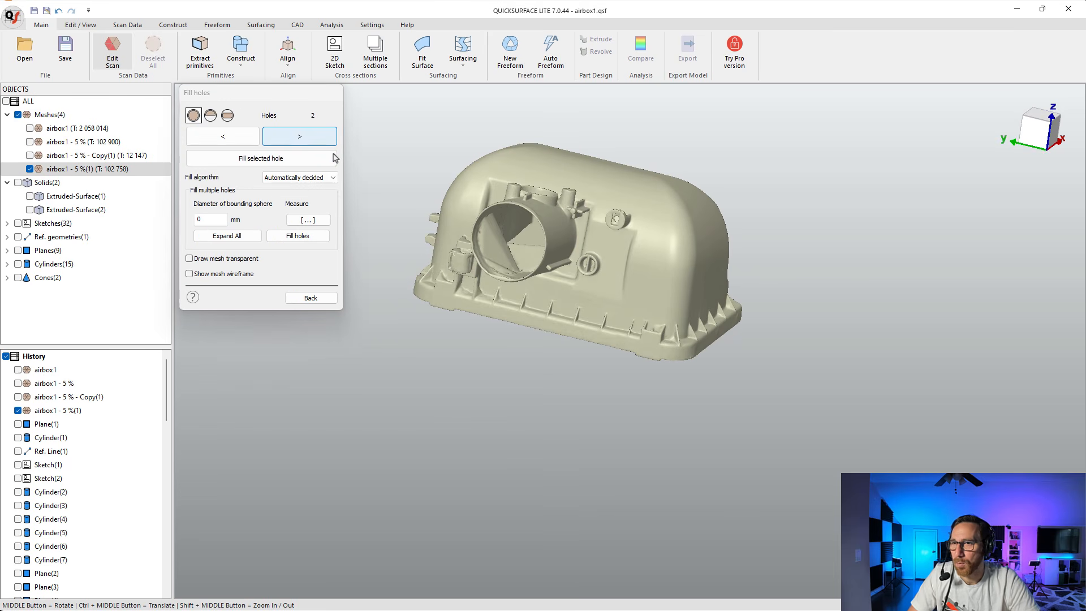
pyautogui.click(314, 144)
pyautogui.moveTo(560, 229); pyautogui.dragTo(638, 275, button='middle')
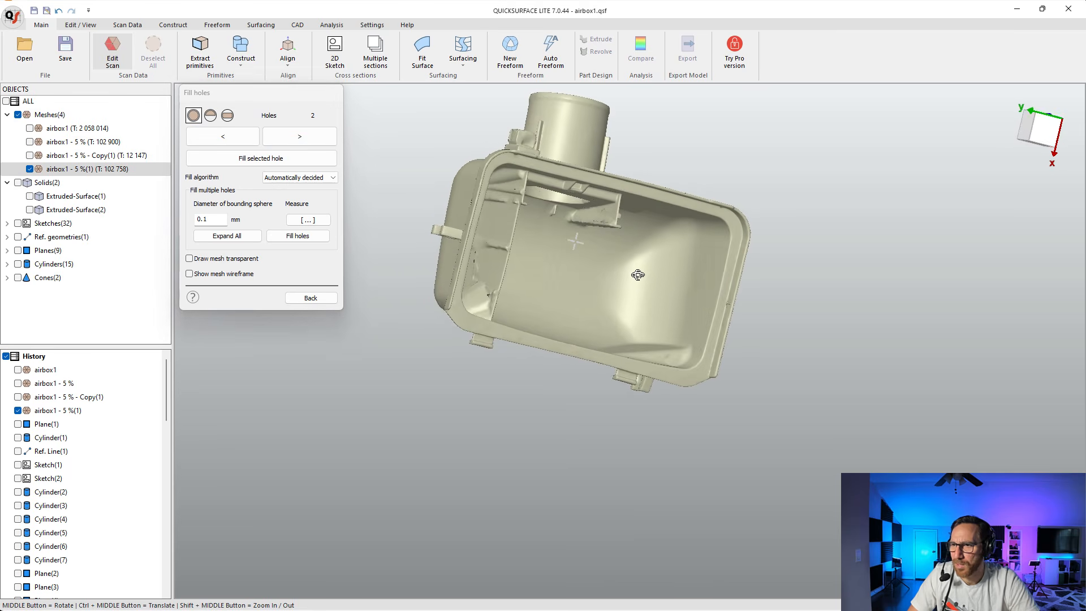
pyautogui.scroll(5, 495, 302)
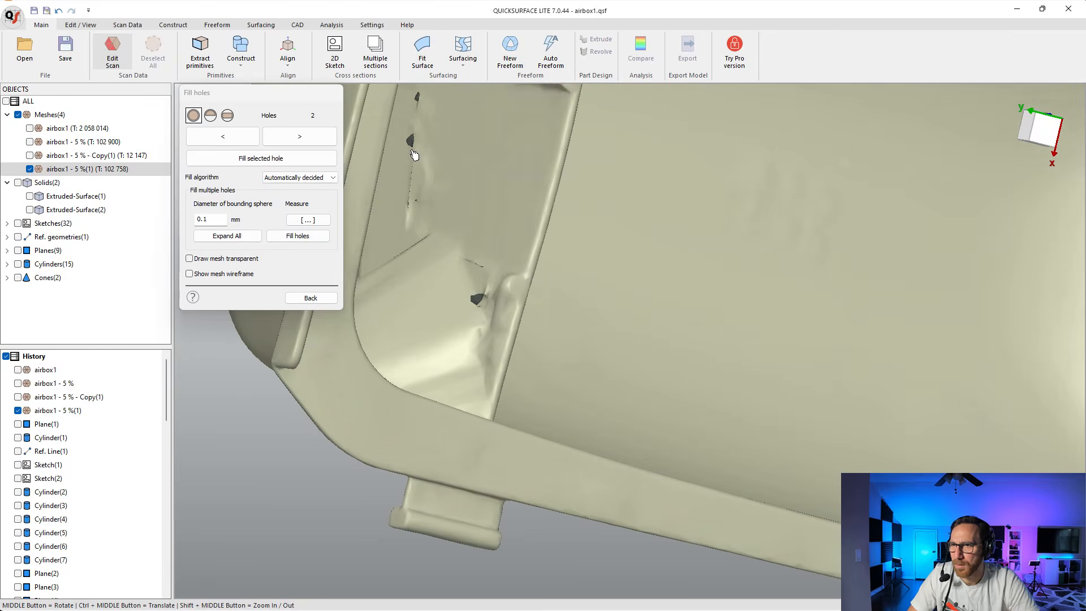
pyautogui.scroll(-8, 485, 231)
pyautogui.moveTo(651, 193); pyautogui.dragTo(580, 317, button='middle')
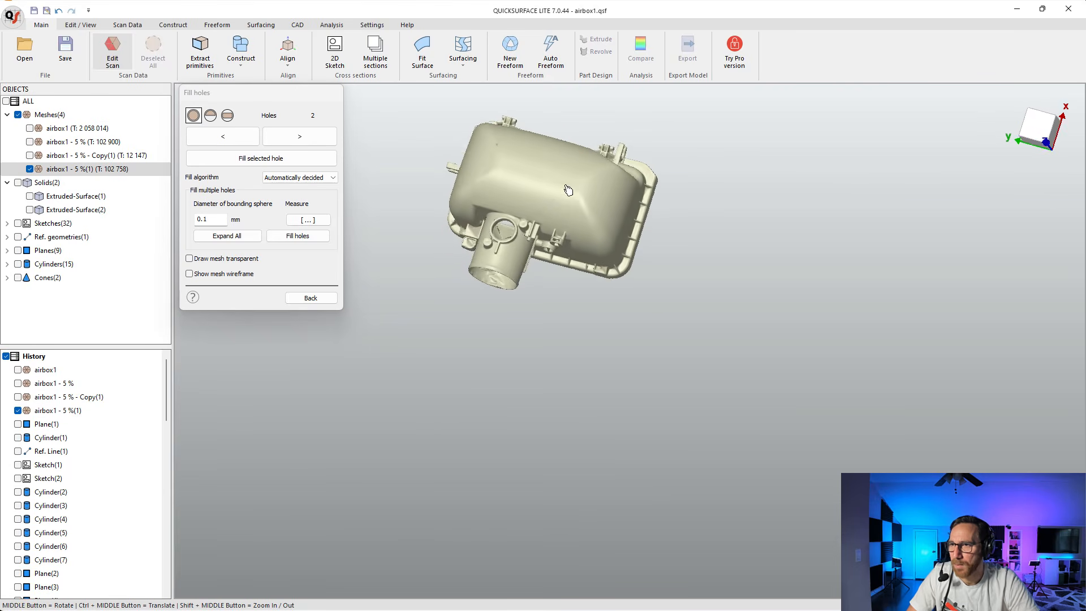
pyautogui.moveTo(568, 190); pyautogui.dragTo(592, 57, button='middle')
pyautogui.click(310, 134)
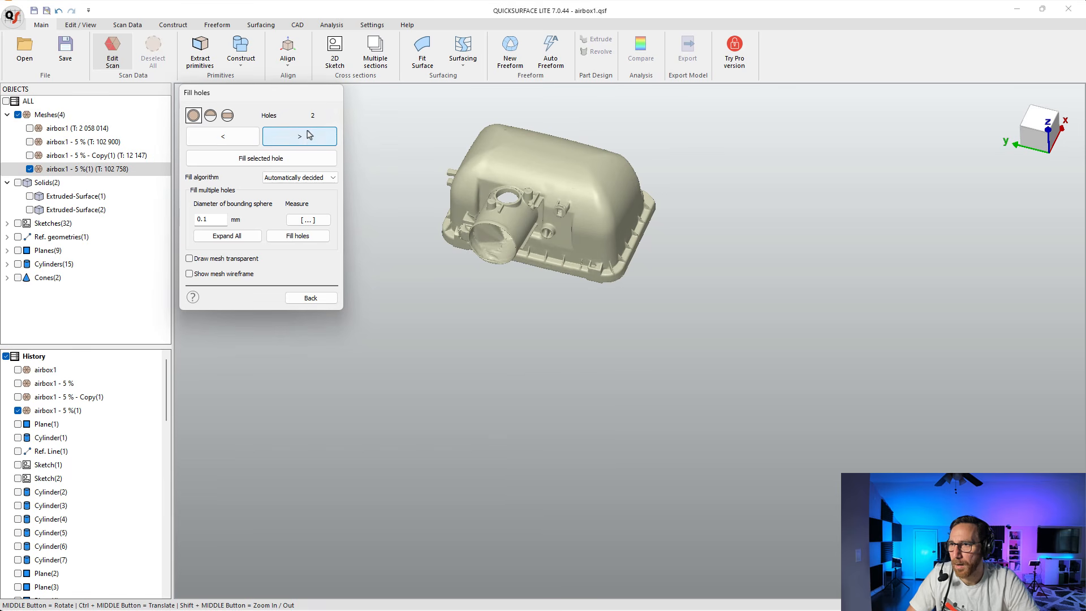
pyautogui.click(311, 298)
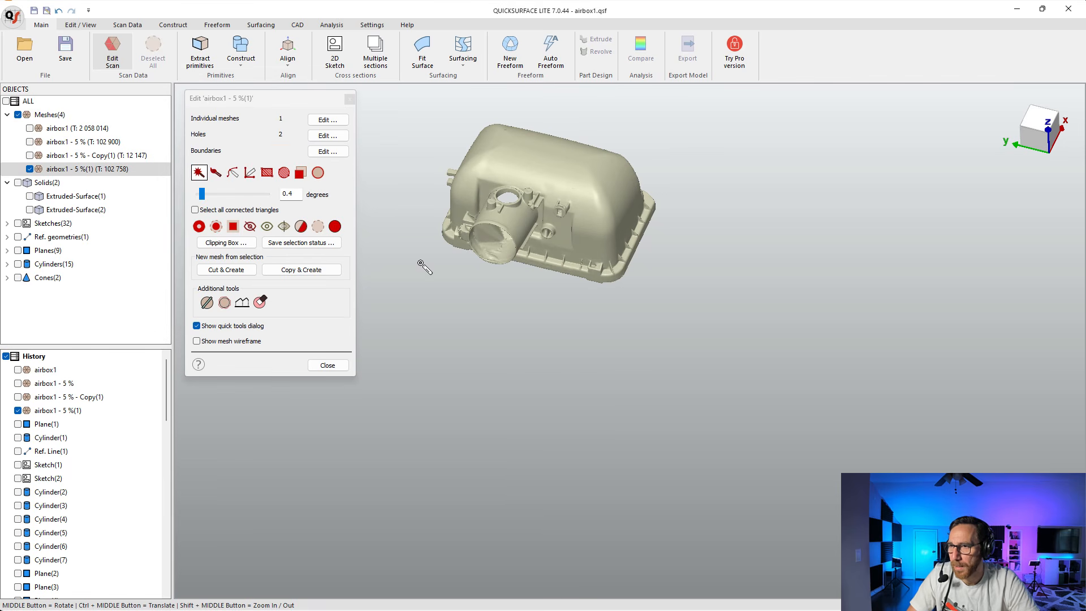
# Select the airbox's smooth outer shell with the curvature-based Magic wand and raise the selection angle to 8 degrees.
pyautogui.moveTo(543, 229); pyautogui.dragTo(596, 268, button='middle')
pyautogui.scroll(3, 572, 287)
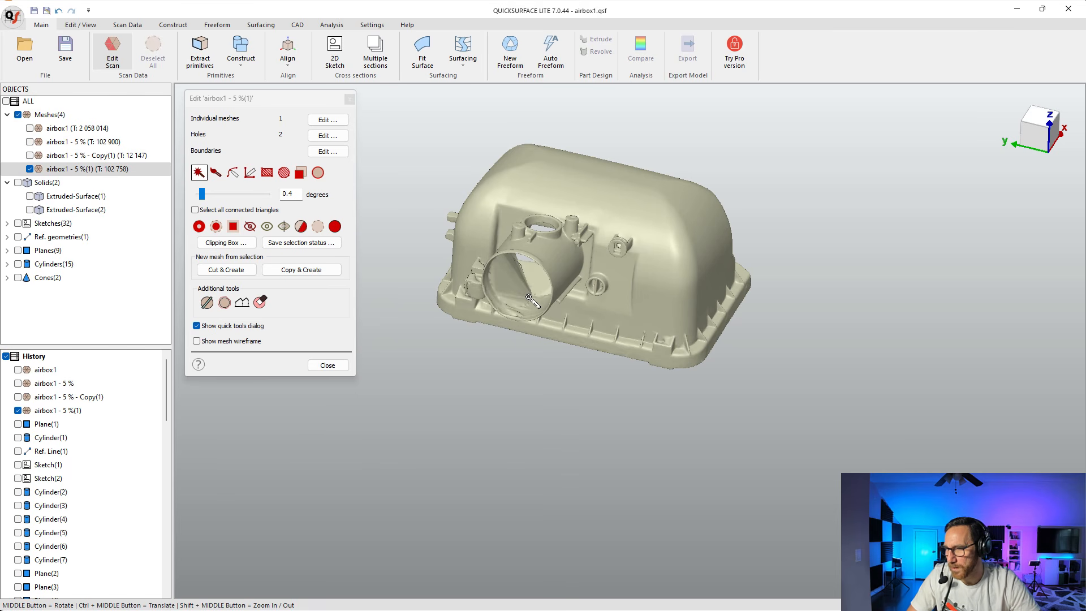
pyautogui.moveTo(508, 275); pyautogui.dragTo(563, 252, button='middle')
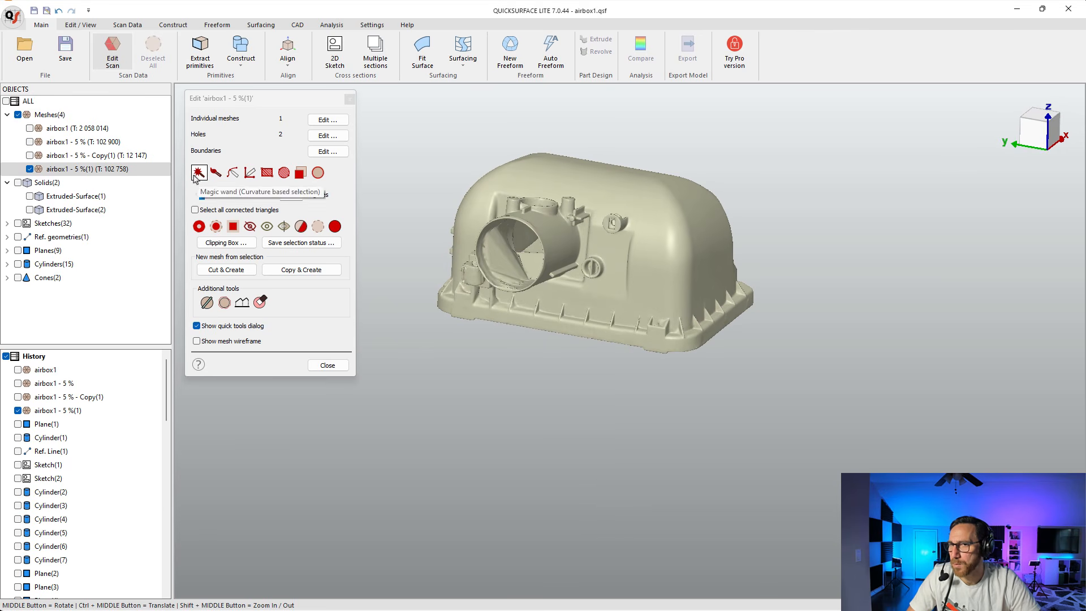
pyautogui.click(637, 199)
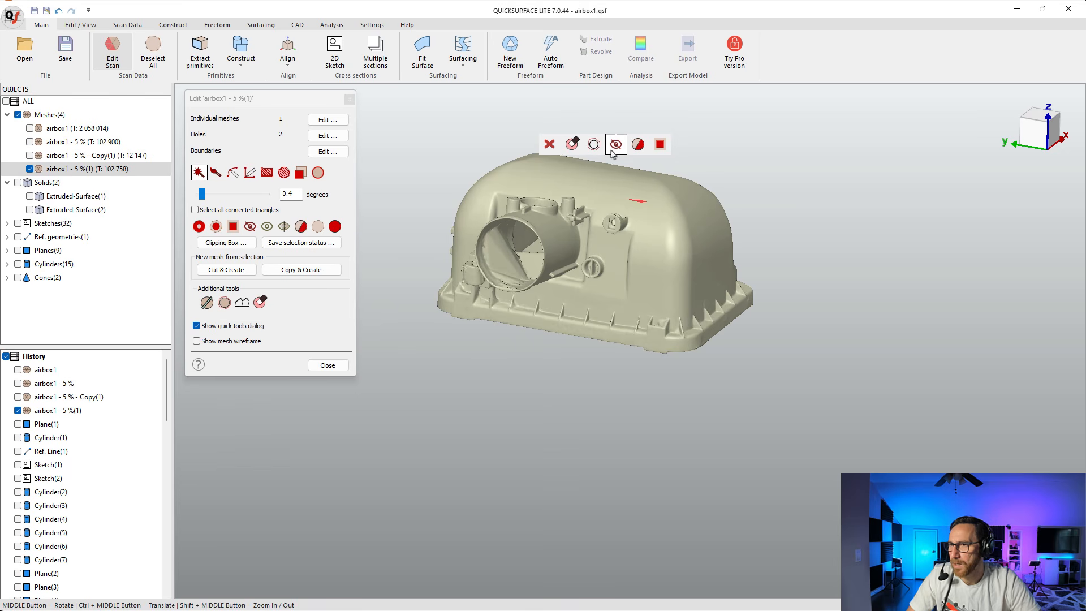
pyautogui.moveTo(201, 195); pyautogui.dragTo(234, 202)
pyautogui.moveTo(429, 346); pyautogui.dragTo(395, 308, button='middle')
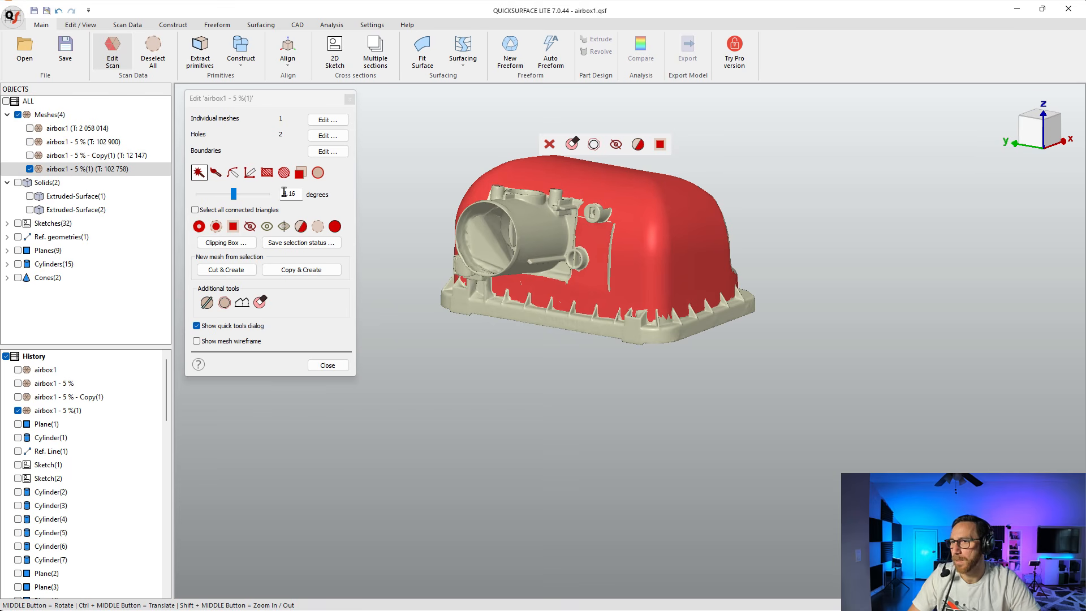
pyautogui.keyDown('shift'); pyautogui.moveTo(679, 249); pyautogui.dragTo(839, 305, button='middle'); pyautogui.keyUp('shift')
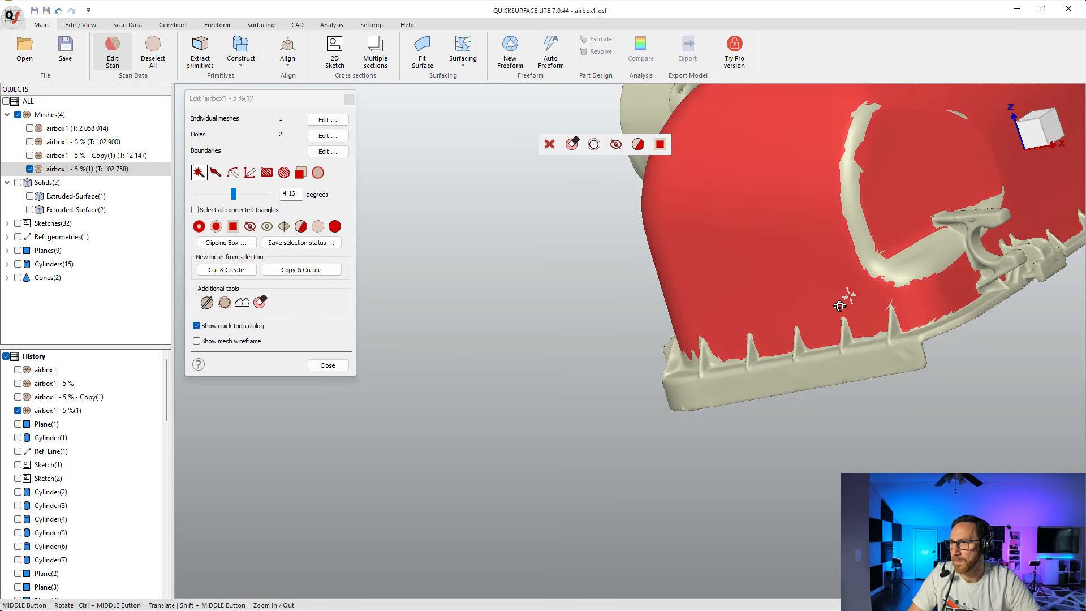
pyautogui.moveTo(233, 194); pyautogui.dragTo(269, 198)
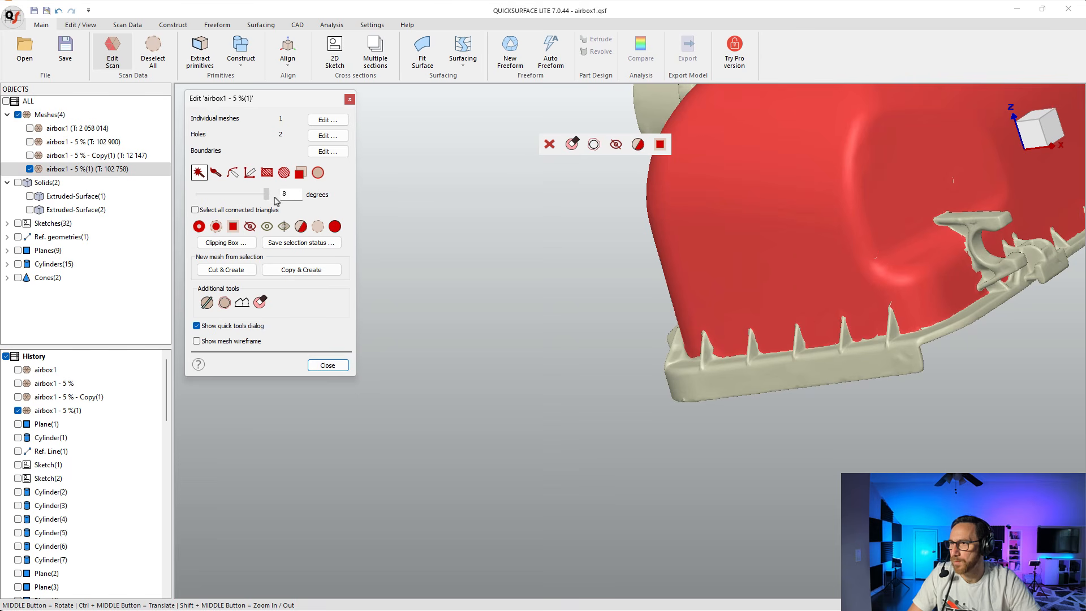
pyautogui.moveTo(607, 332); pyautogui.dragTo(568, 274, button='middle')
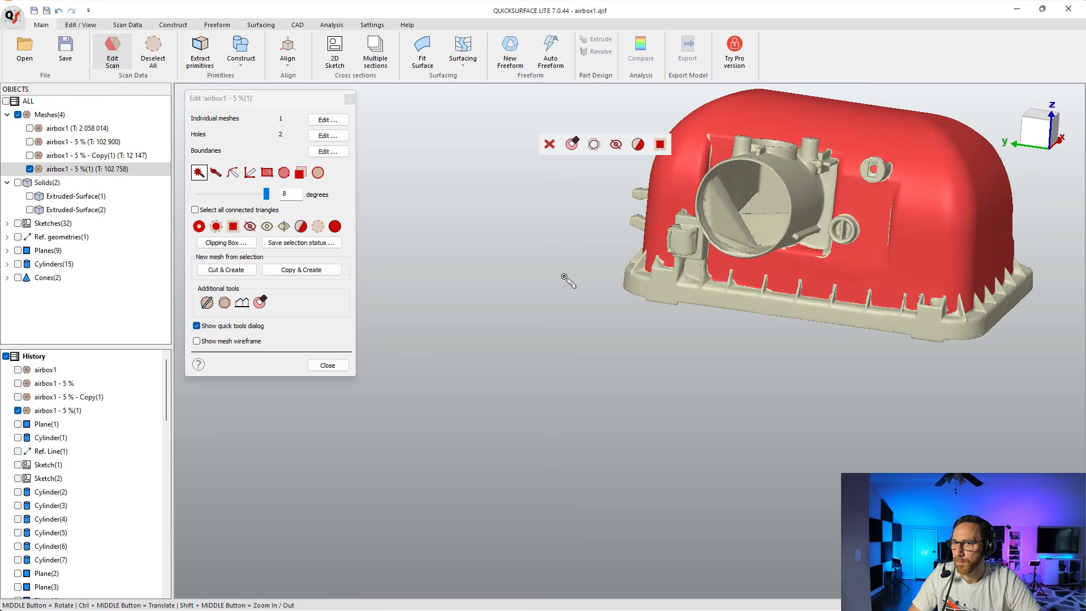
# Copy the selected shell into a new mesh, finish the mesh editing and hide the airbox1 - 5 %(1) mesh to inspect the copy.
pyautogui.click(300, 270)
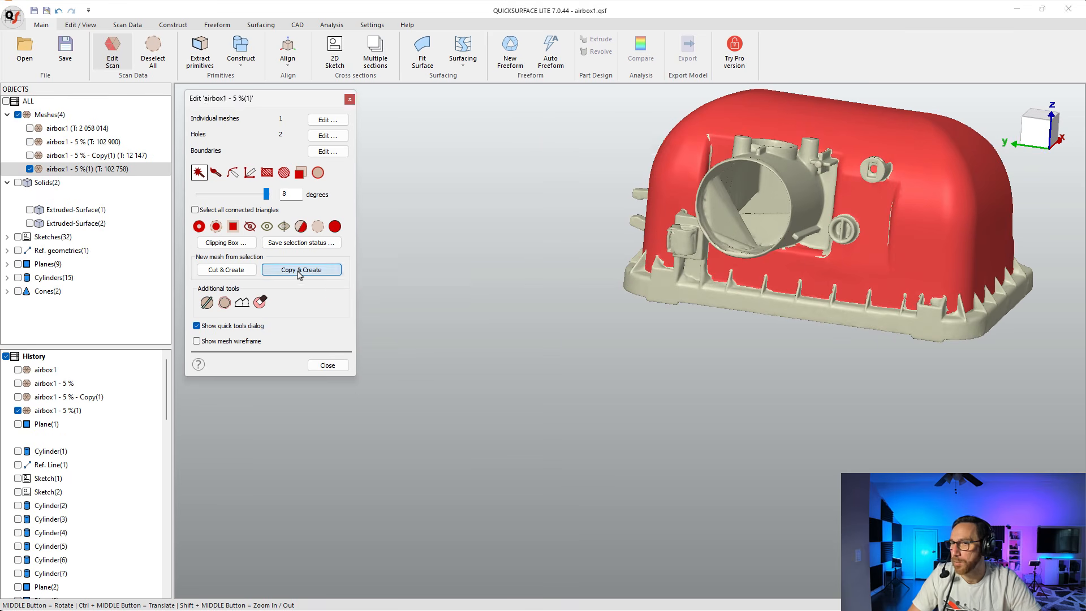
pyautogui.click(328, 365)
pyautogui.click(30, 169)
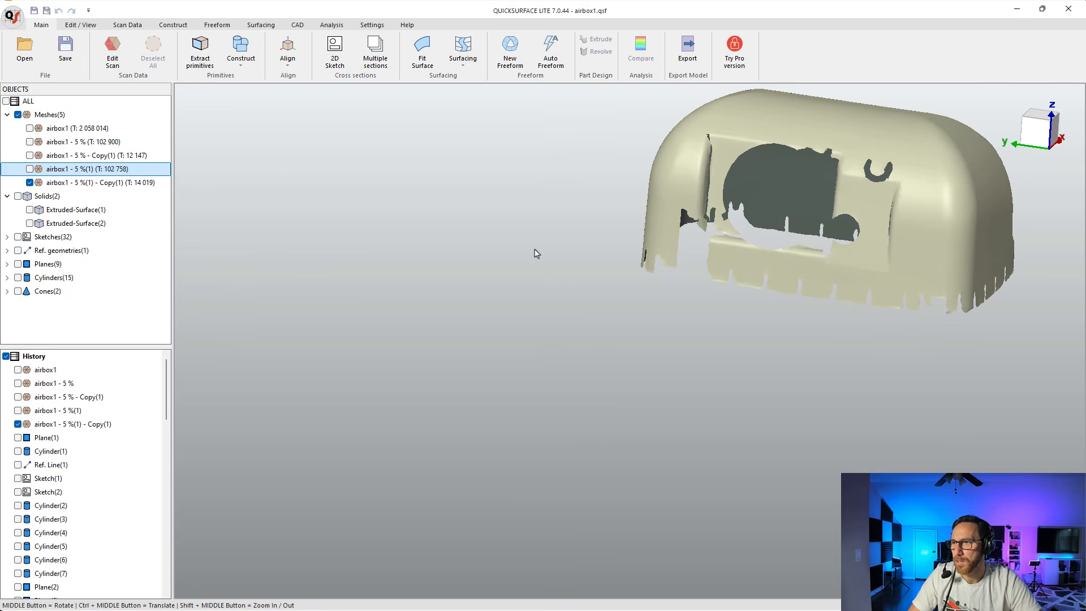
pyautogui.moveTo(625, 268)
pyautogui.mouseDown(button='middle')
pyautogui.moveTo(573, 301)
pyautogui.moveTo(586, 293)
pyautogui.mouseUp(button='middle')
pyautogui.moveTo(587, 292); pyautogui.dragTo(525, 325)
pyautogui.keyDown('ctrl'); pyautogui.moveTo(664, 267); pyautogui.dragTo(507, 360, button='middle'); pyautogui.keyUp('ctrl')
pyautogui.scroll(3, 613, 333)
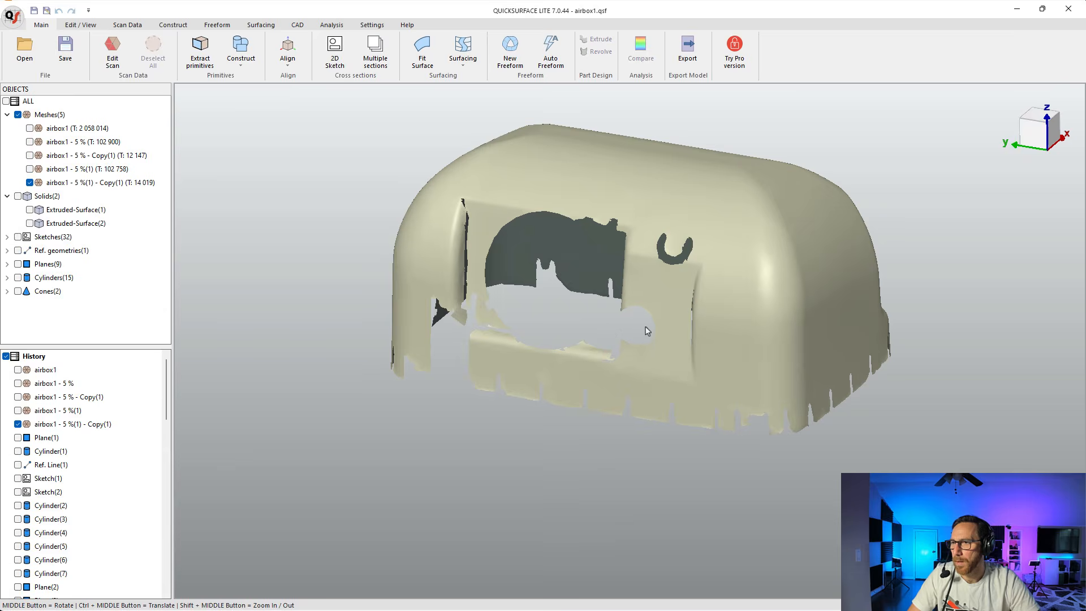
pyautogui.moveTo(647, 331); pyautogui.dragTo(754, 297, button='middle')
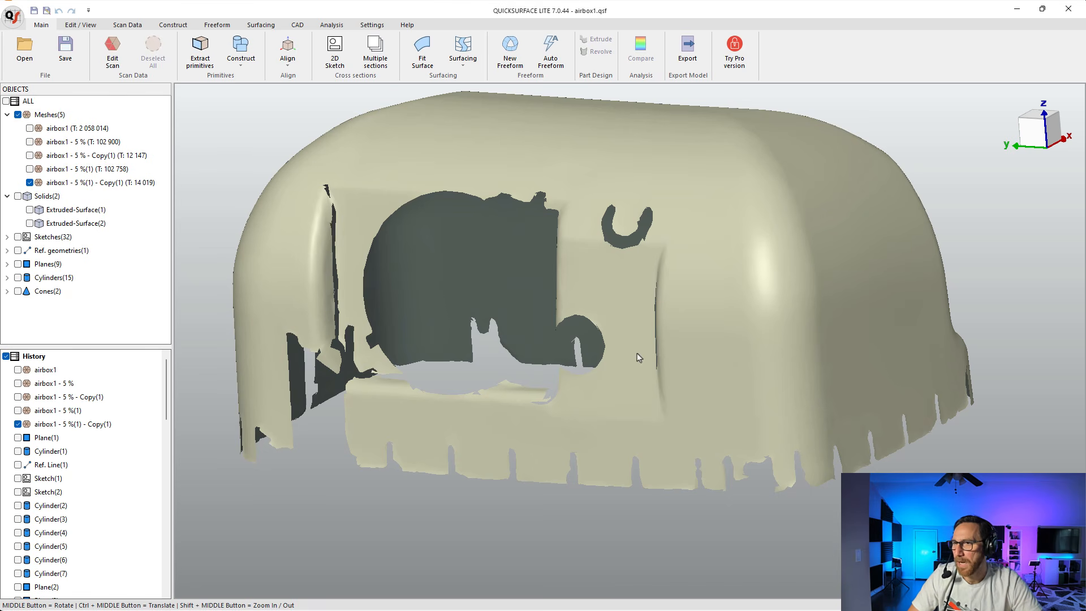
pyautogui.scroll(-3, 628, 375)
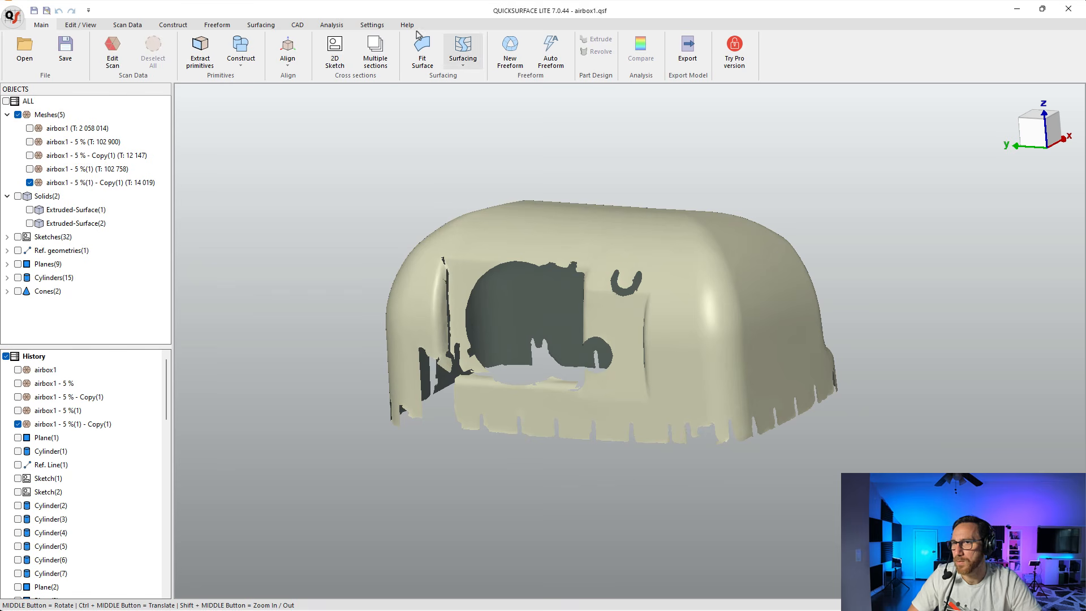
# Preview multiple cross sections of the shell copy along the OXY, OYZ and OXZ planes at 10 mm spacing without creating them.
pyautogui.click(375, 48)
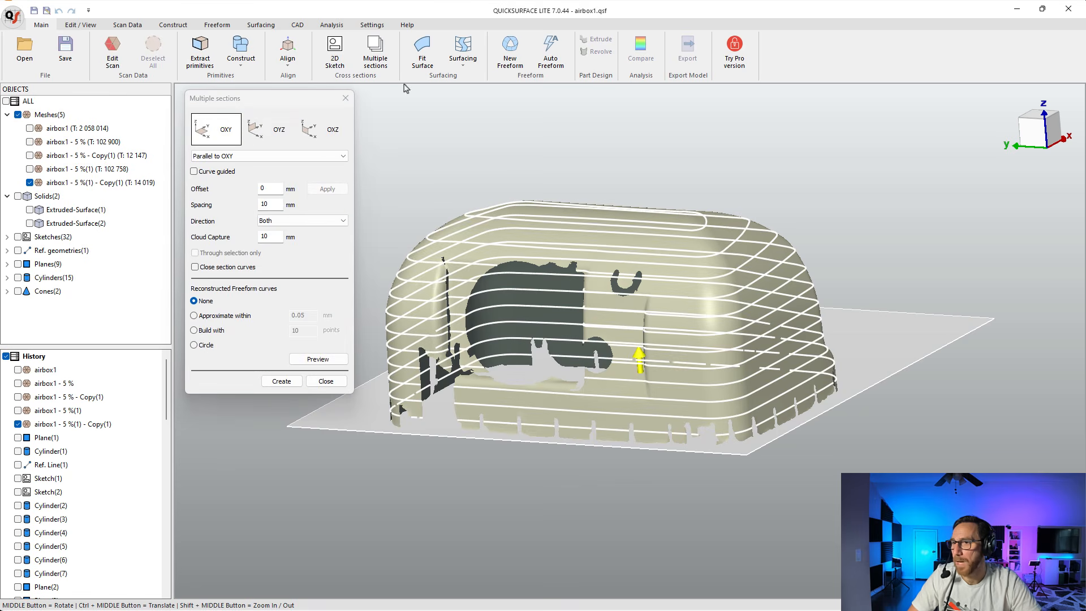
pyautogui.click(260, 129)
pyautogui.click(313, 132)
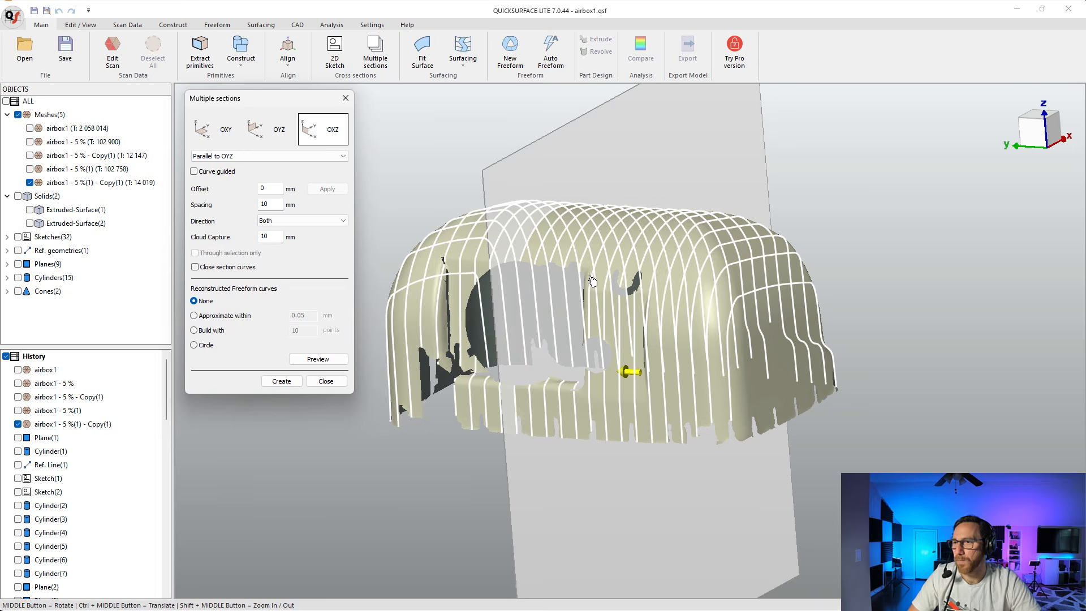
pyautogui.moveTo(613, 292); pyautogui.dragTo(588, 311, button='middle')
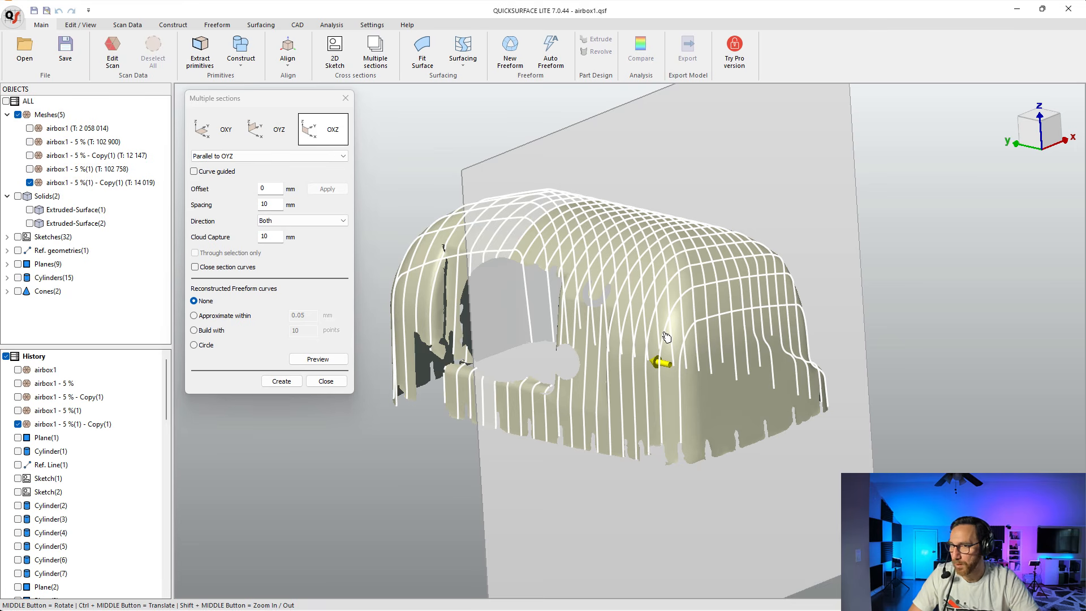
pyautogui.moveTo(655, 431)
pyautogui.mouseDown(button='middle')
pyautogui.moveTo(645, 431)
pyautogui.moveTo(667, 423)
pyautogui.mouseUp(button='middle')
pyautogui.moveTo(540, 242); pyautogui.dragTo(568, 222, button='middle')
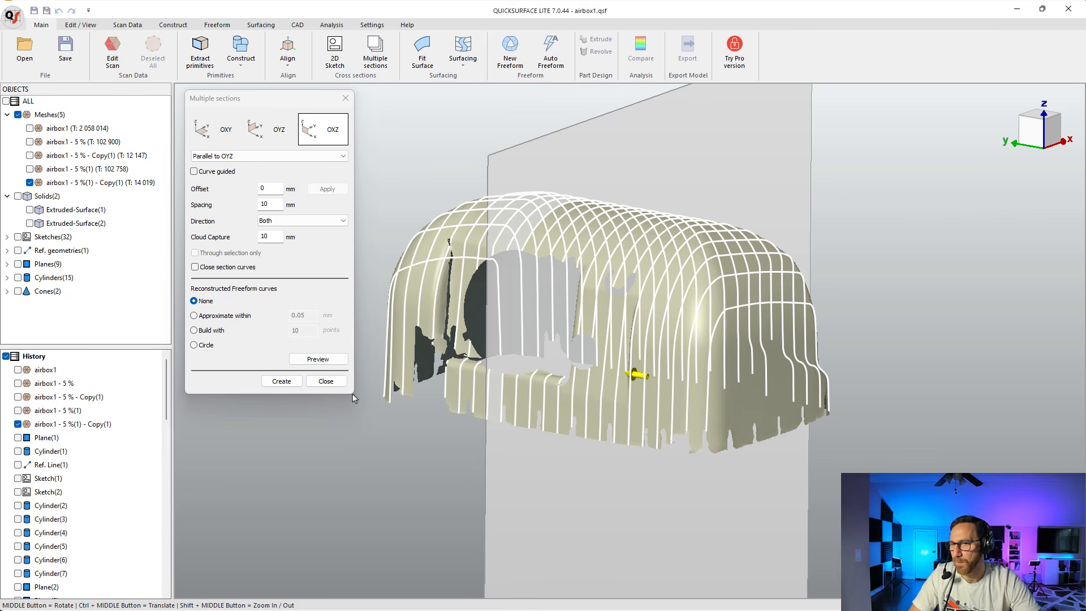
pyautogui.click(326, 381)
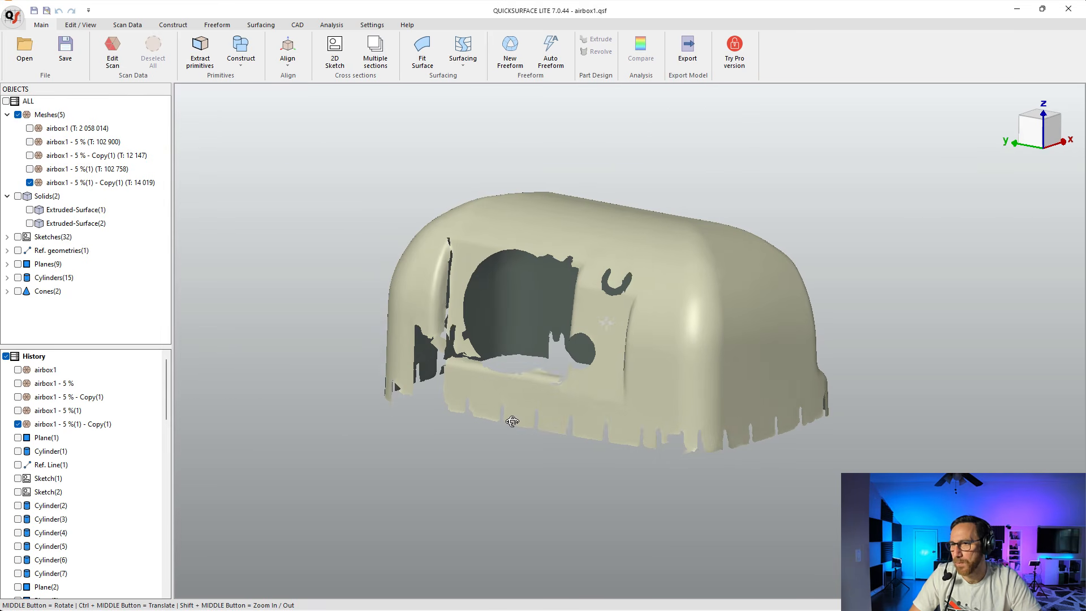
pyautogui.moveTo(513, 421); pyautogui.dragTo(511, 421, button='middle')
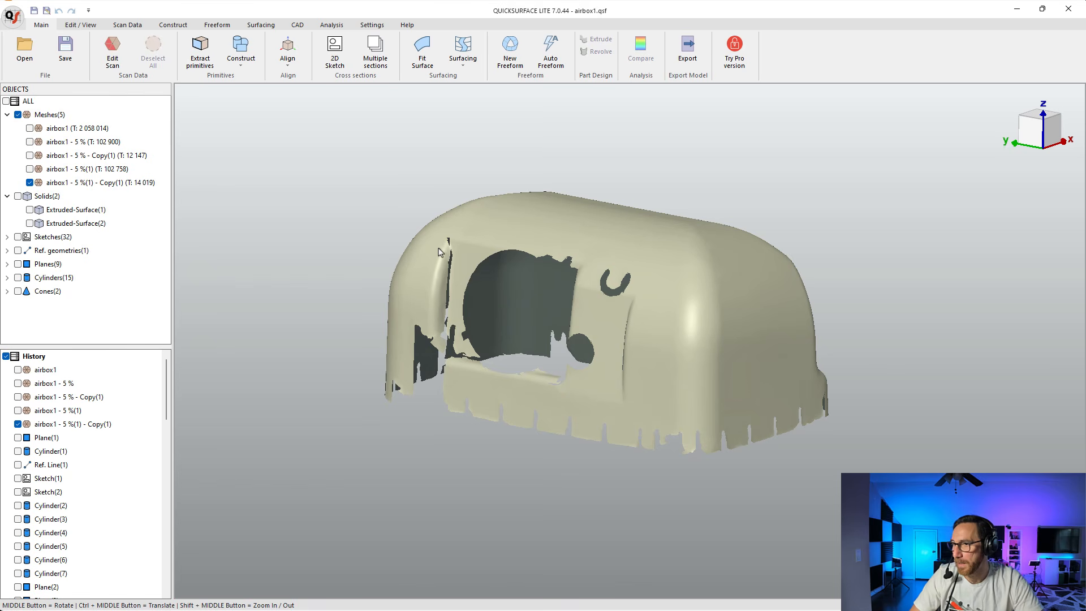
# Show the airbox1 - 5 %(1) mesh instead of its copy and check its orientation against the coordinate axes in side views.
pyautogui.click(29, 169)
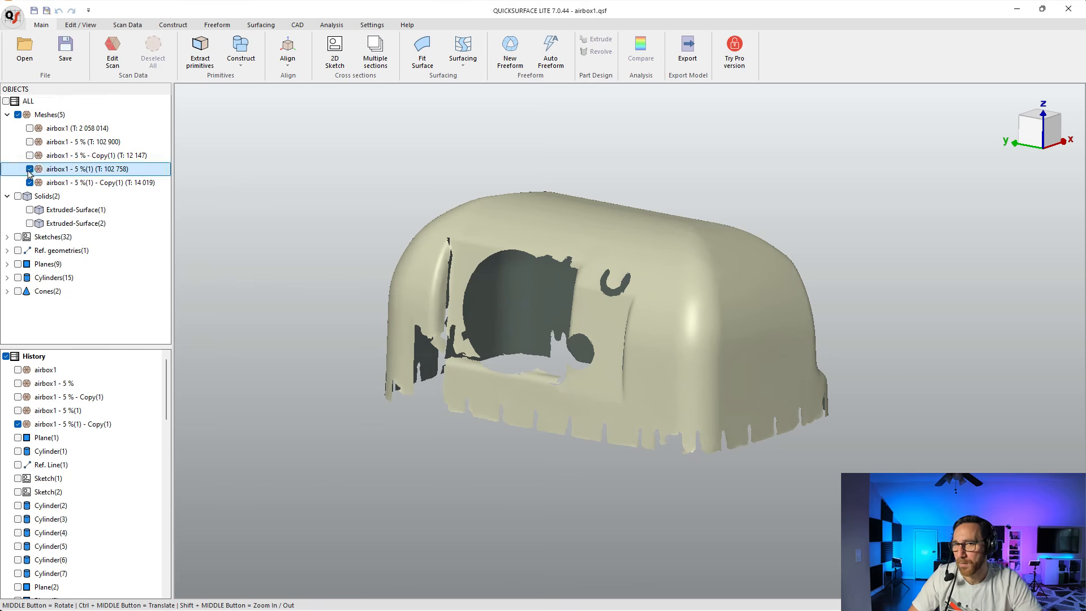
pyautogui.click(85, 182)
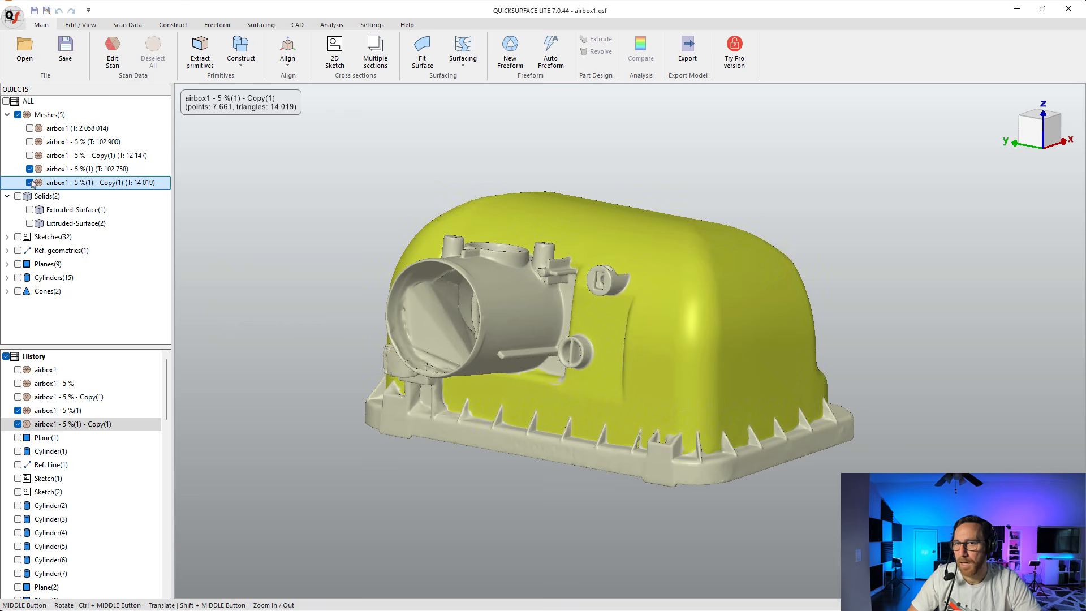
pyautogui.click(30, 182)
pyautogui.click(264, 203)
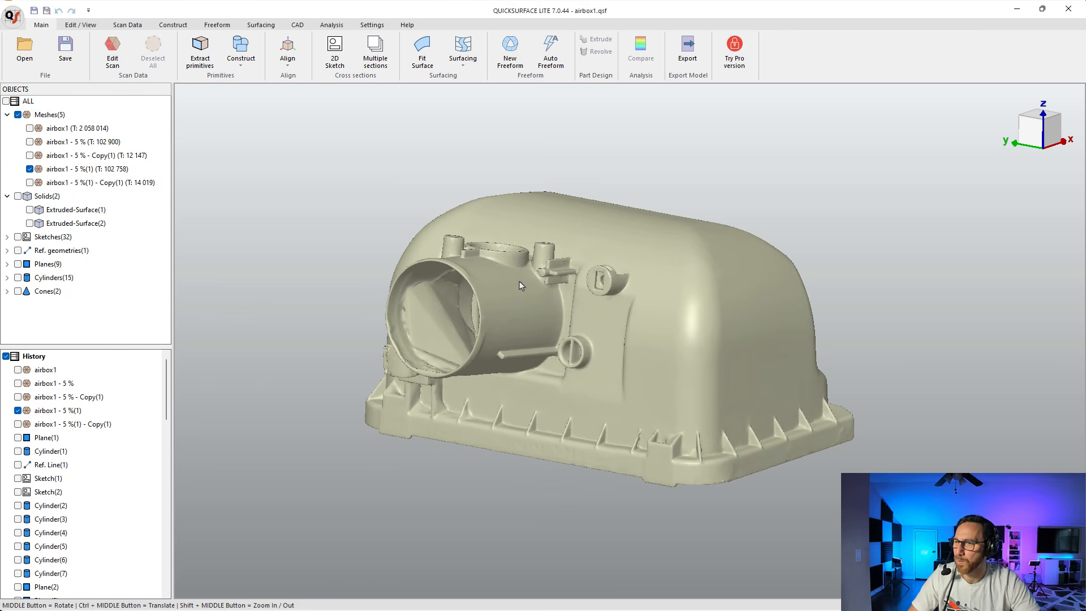
pyautogui.moveTo(910, 427); pyautogui.dragTo(820, 416, button='middle')
pyautogui.click(1049, 130)
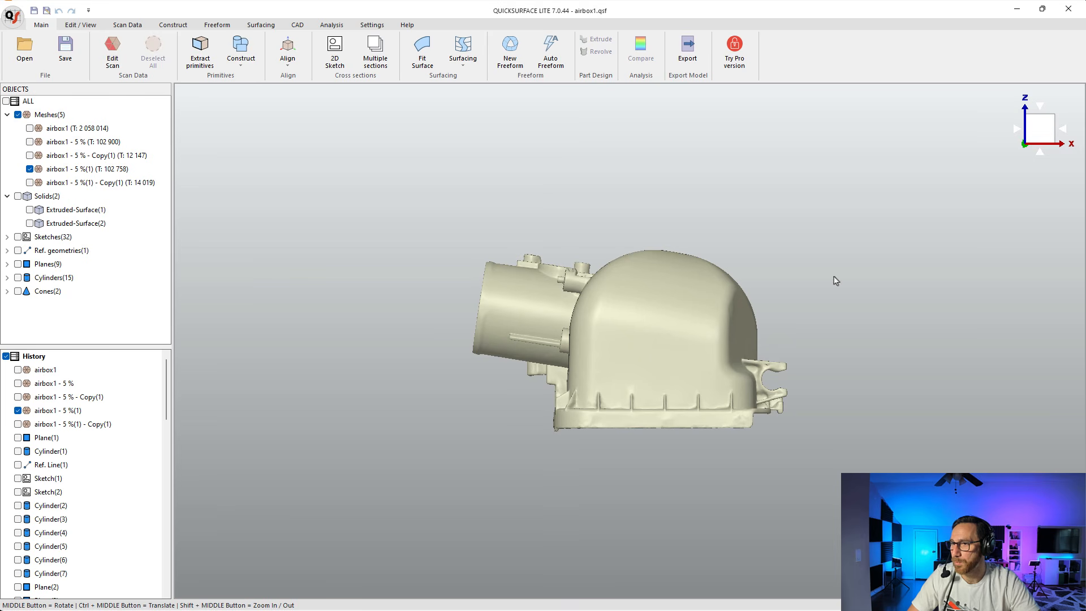
pyautogui.moveTo(1017, 129)
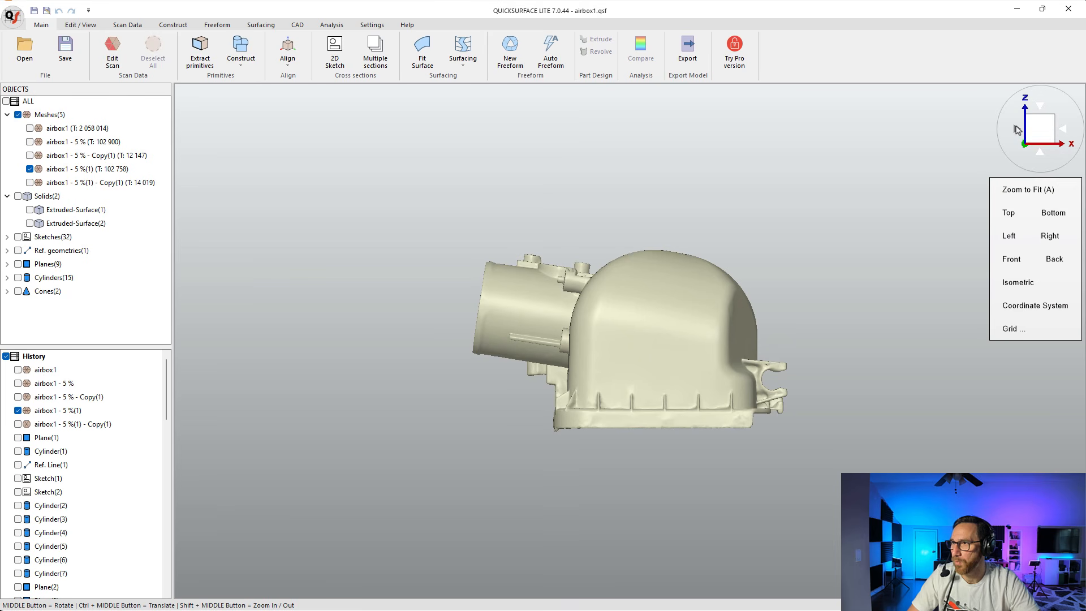
pyautogui.click(1071, 133)
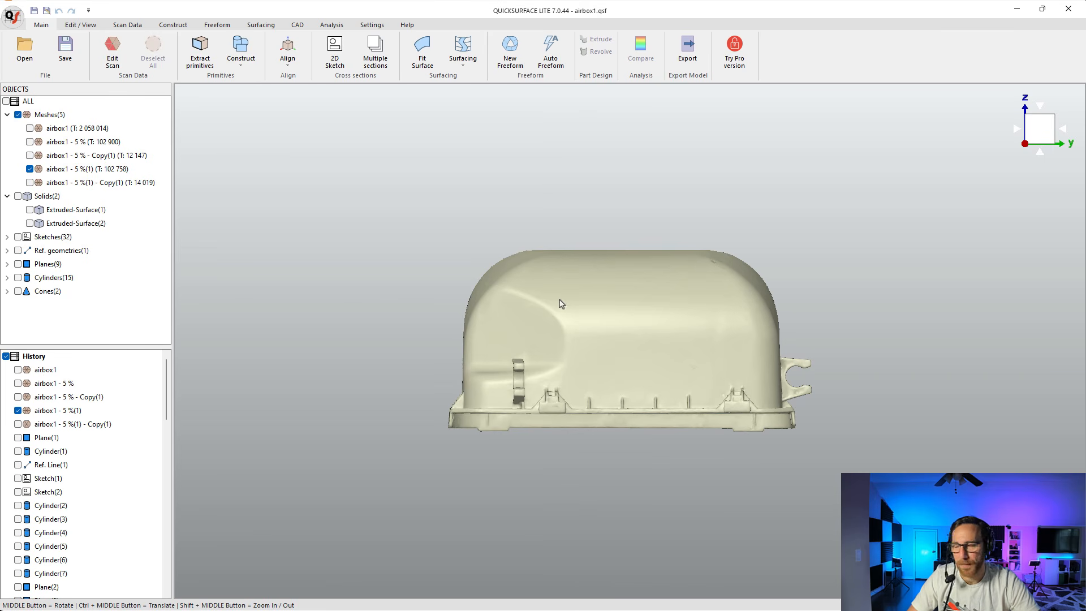
pyautogui.moveTo(508, 447); pyautogui.dragTo(727, 292, button='middle')
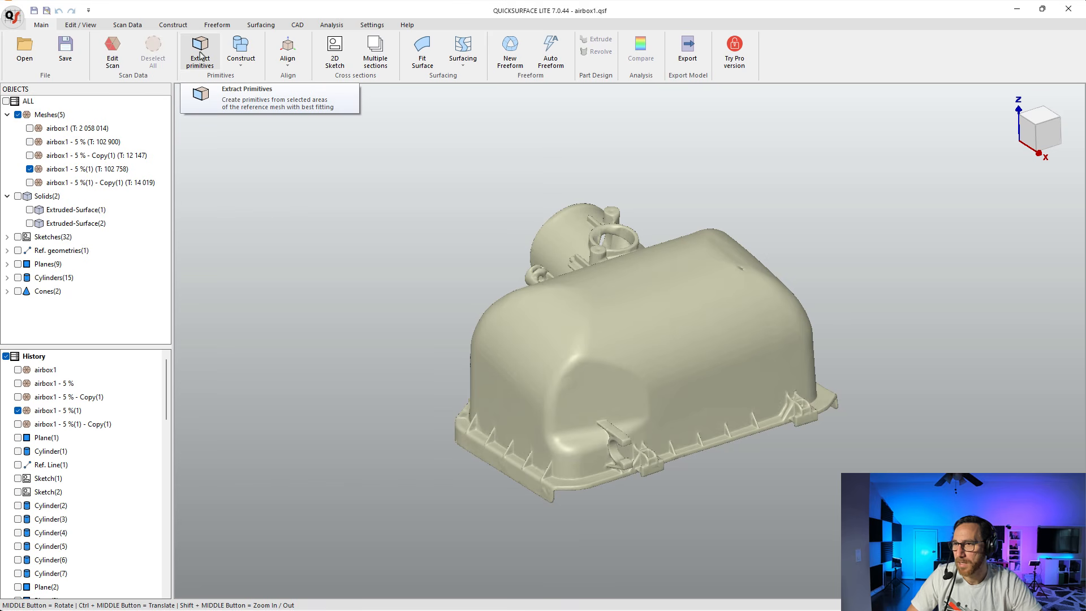
# Extract a plane from the flat underside of the airbox's base rim with an 8-degree selection and keep extracting primitives.
pyautogui.click(201, 56)
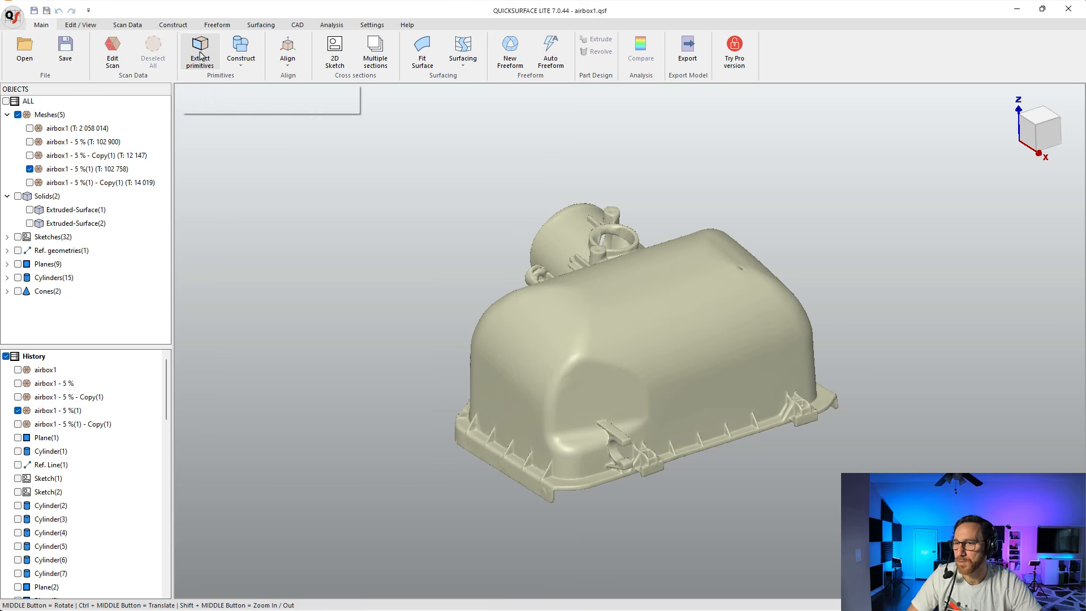
pyautogui.moveTo(630, 413); pyautogui.dragTo(623, 138, button='middle')
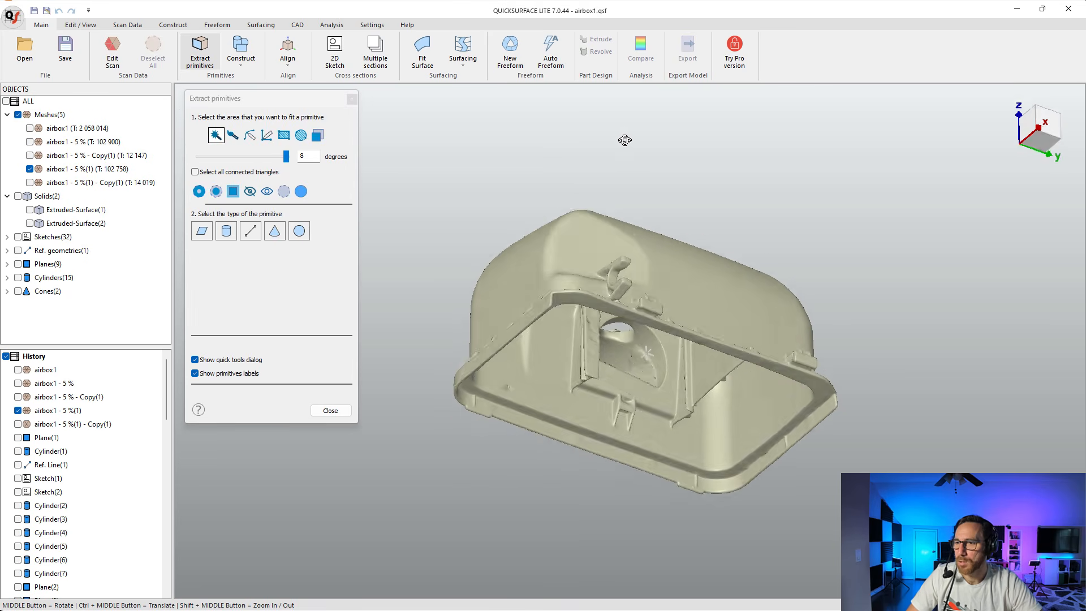
pyautogui.moveTo(622, 334); pyautogui.dragTo(730, 292, button='middle')
pyautogui.scroll(3, 502, 348)
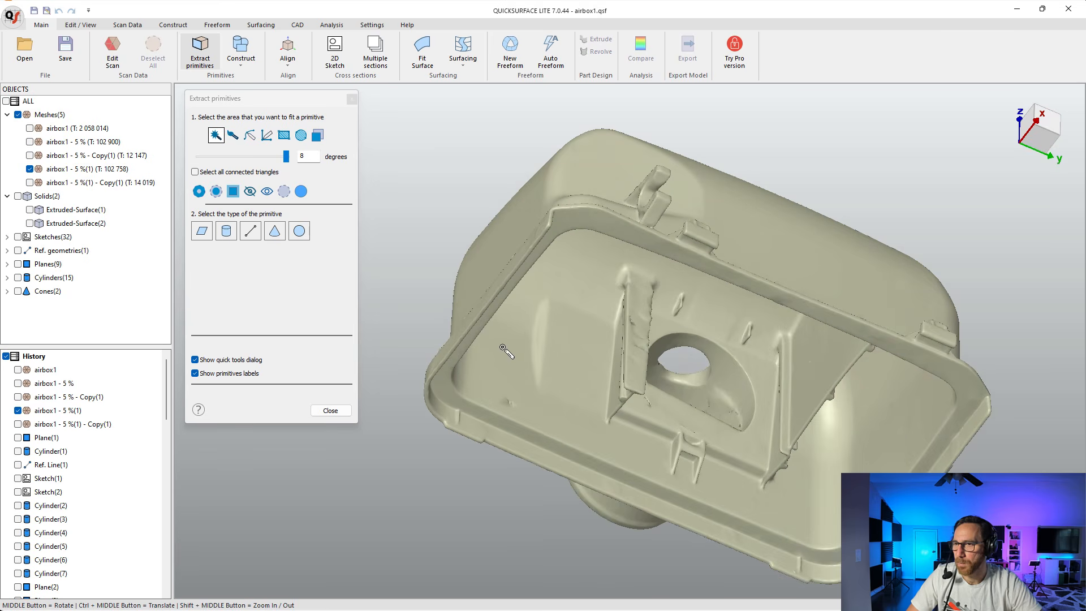
pyautogui.click(445, 388)
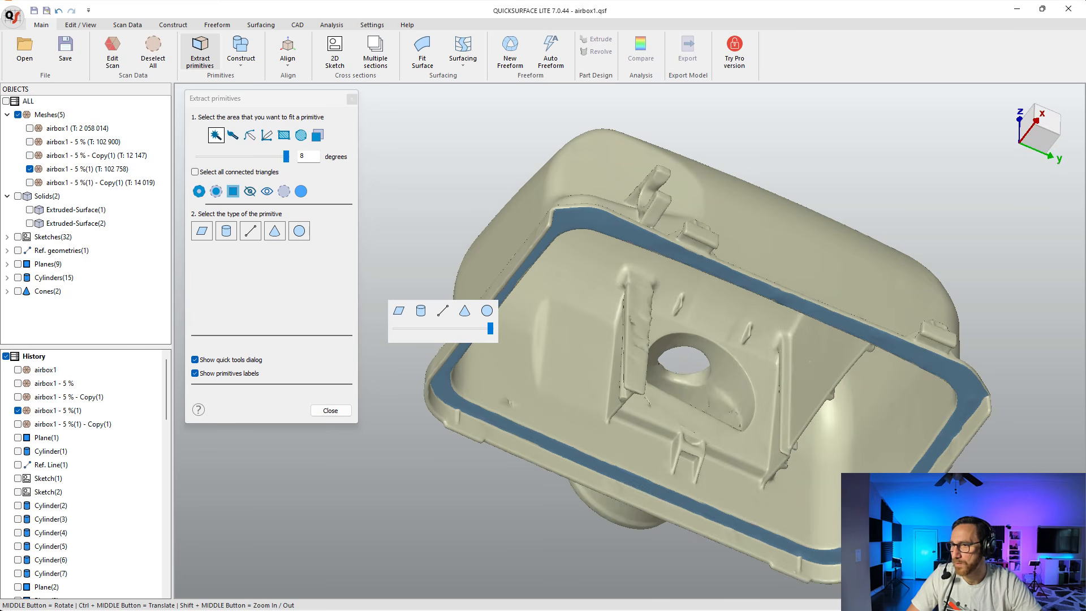
pyautogui.click(398, 312)
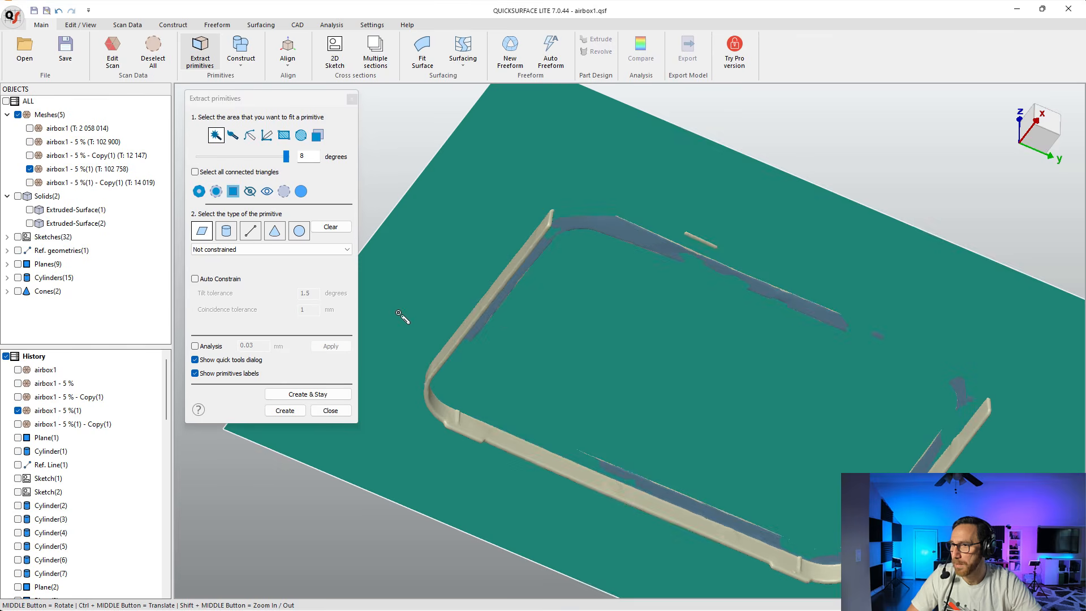
pyautogui.click(344, 395)
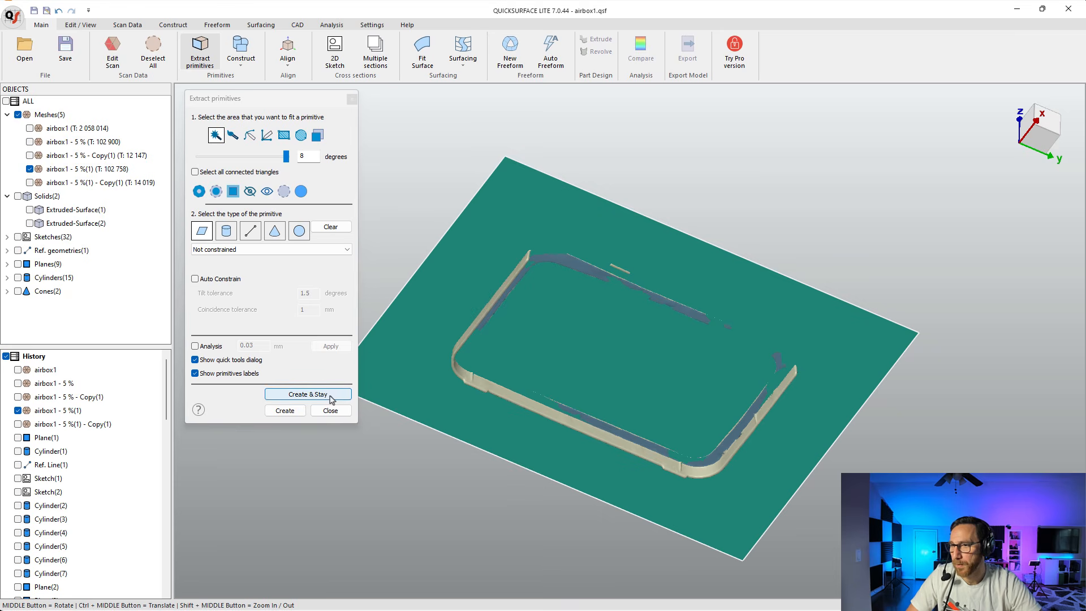
# Extract a plane from the short outer side of the base rim using a 3.68-degree selection, checking the fit with deviation analysis.
pyautogui.moveTo(639, 241); pyautogui.dragTo(574, 330, button='middle')
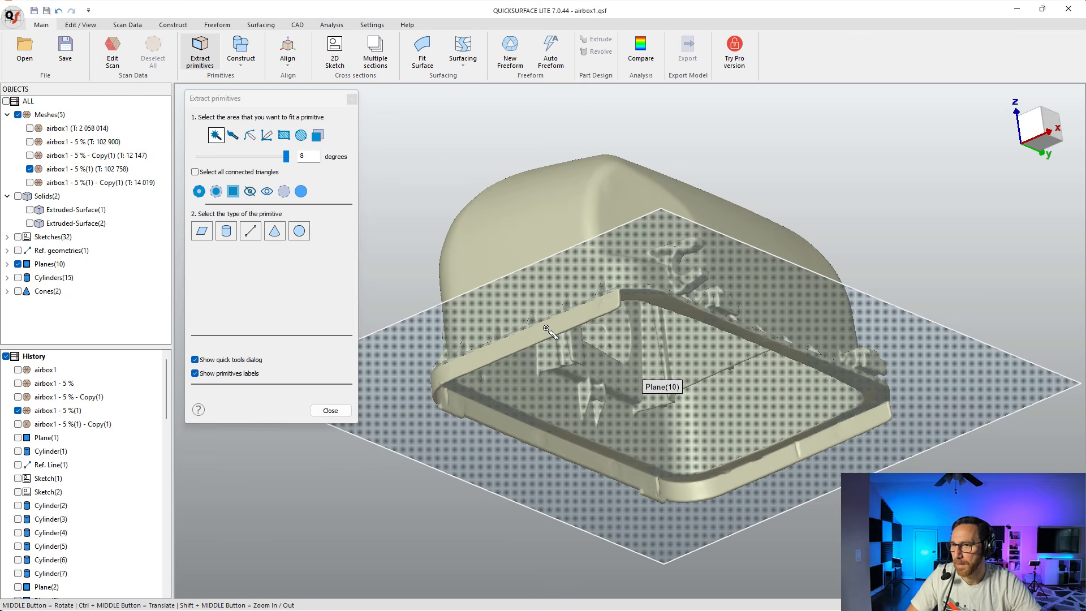
pyautogui.click(547, 331)
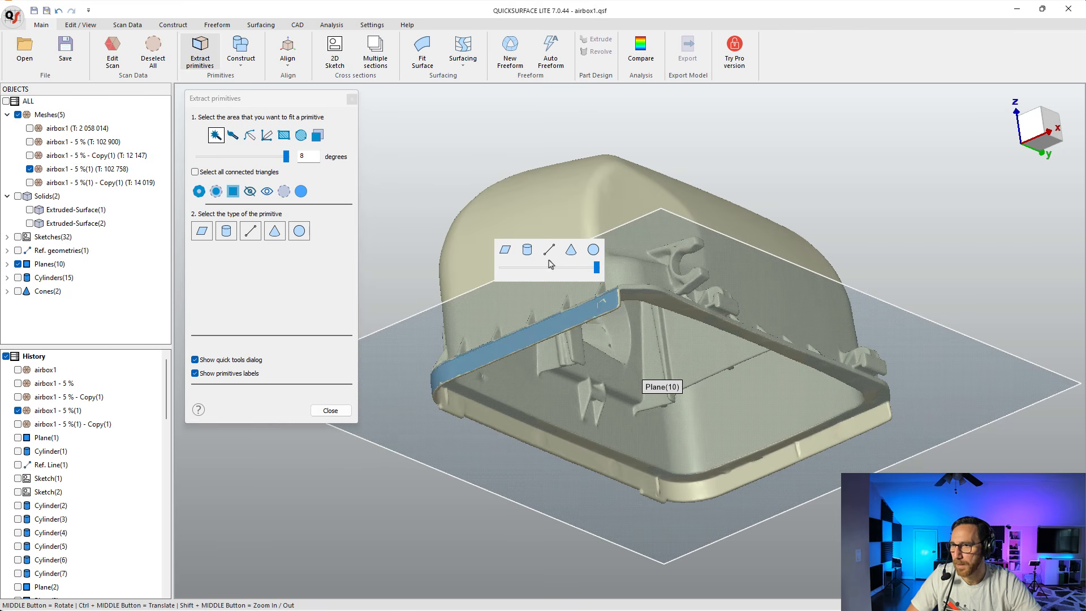
pyautogui.moveTo(596, 268); pyautogui.dragTo(545, 277)
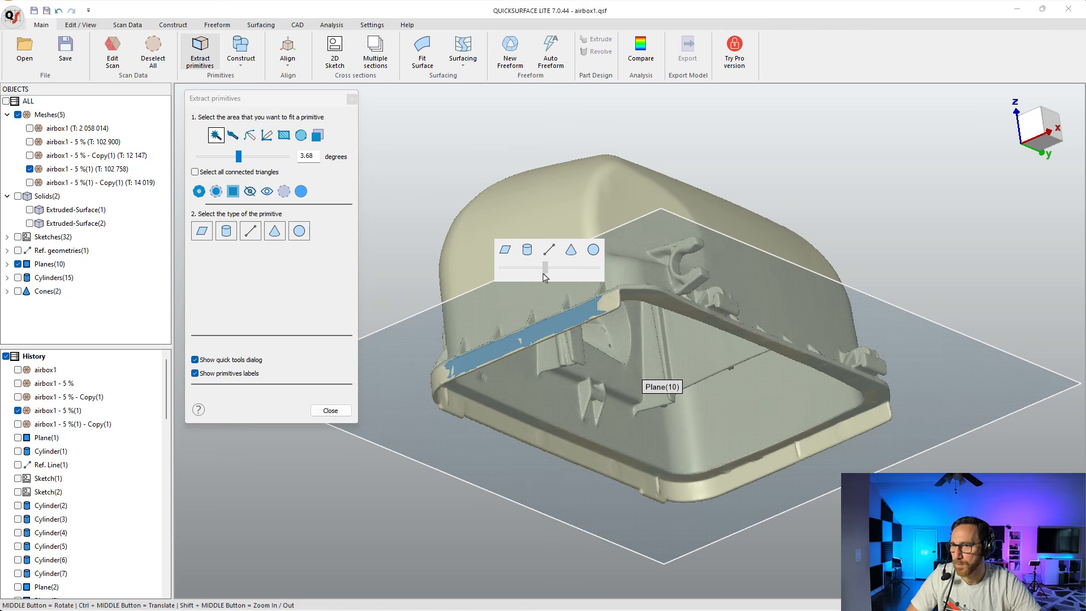
pyautogui.click(505, 250)
pyautogui.click(195, 346)
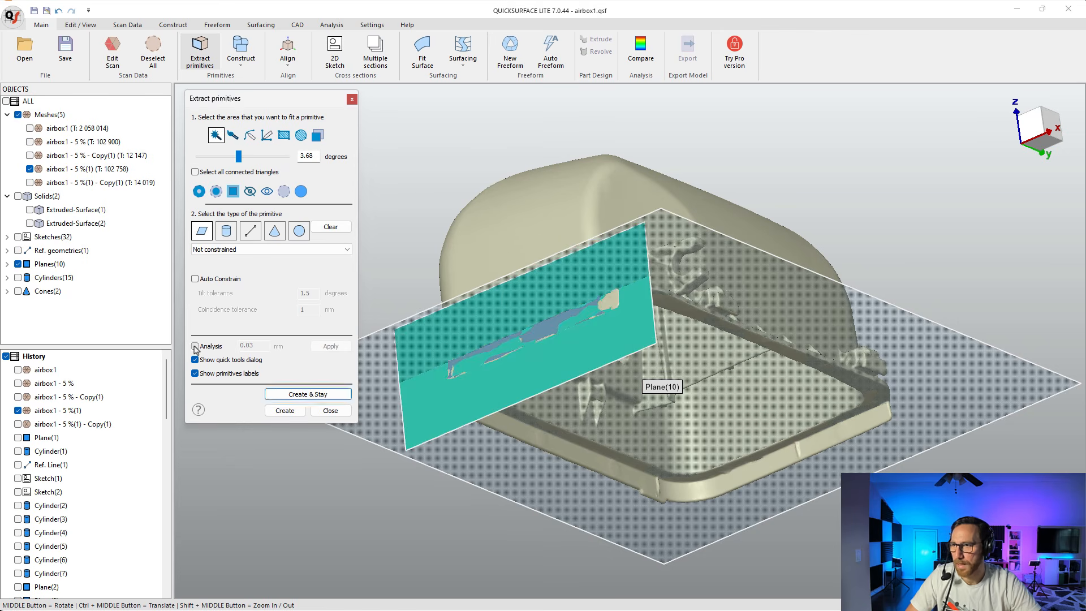
pyautogui.moveTo(594, 351); pyautogui.dragTo(661, 360, button='middle')
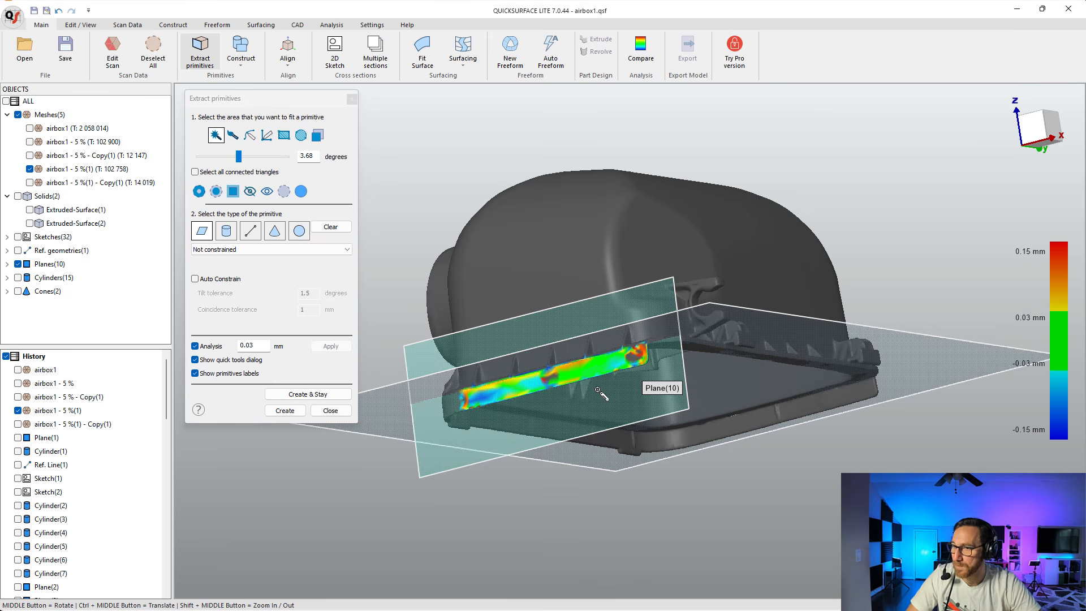
pyautogui.click(309, 394)
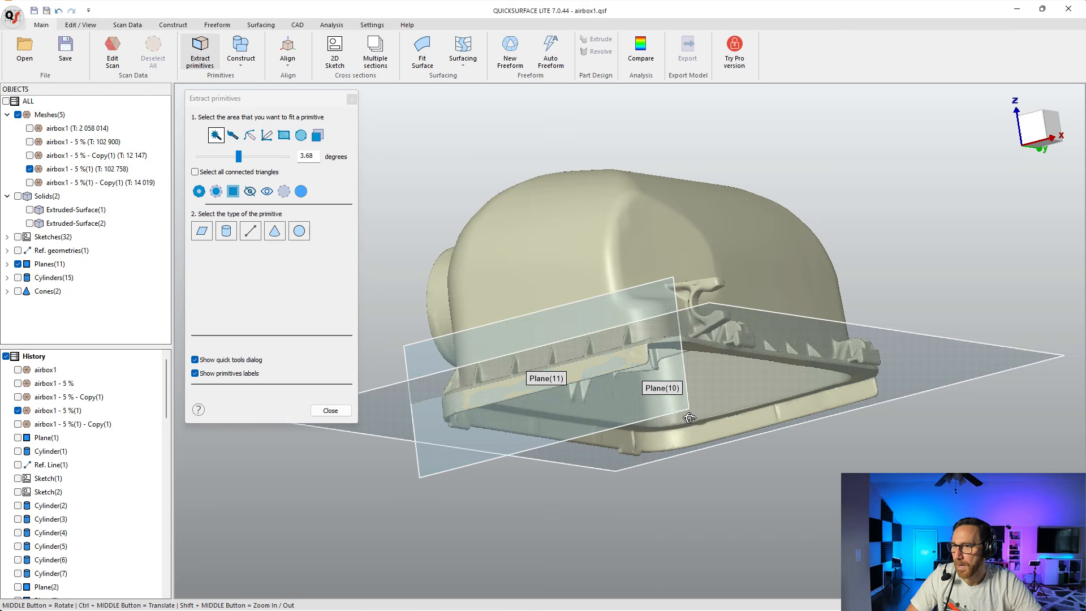
# Extract a plane from the long rim side with the TOYOTA lettering using a 4.4-degree selection, check its deviation and finish extracting.
pyautogui.moveTo(693, 416); pyautogui.dragTo(651, 422, button='middle')
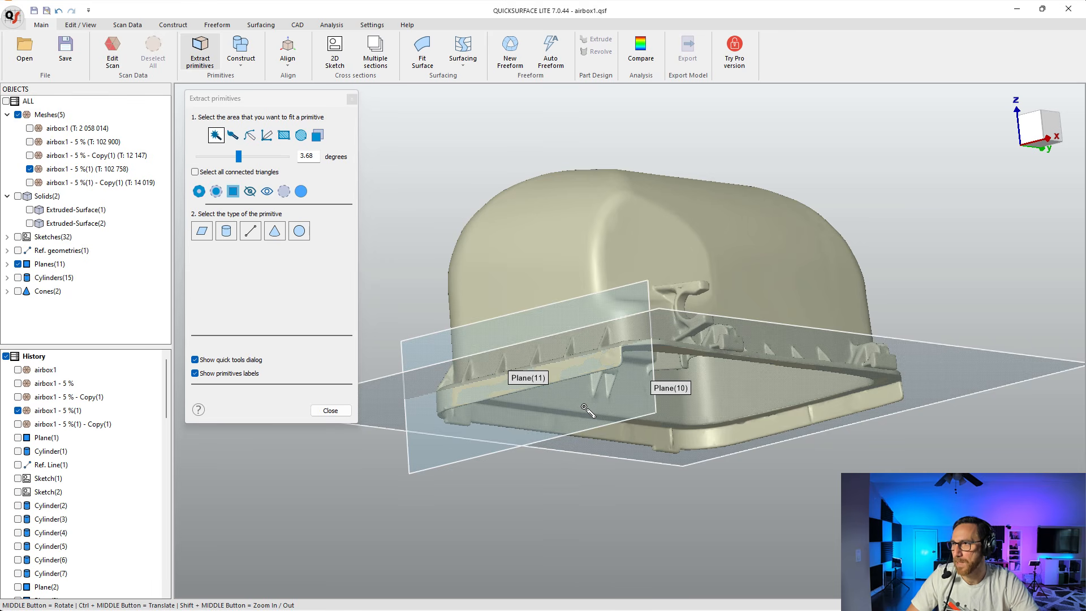
pyautogui.moveTo(586, 409); pyautogui.dragTo(721, 370, button='middle')
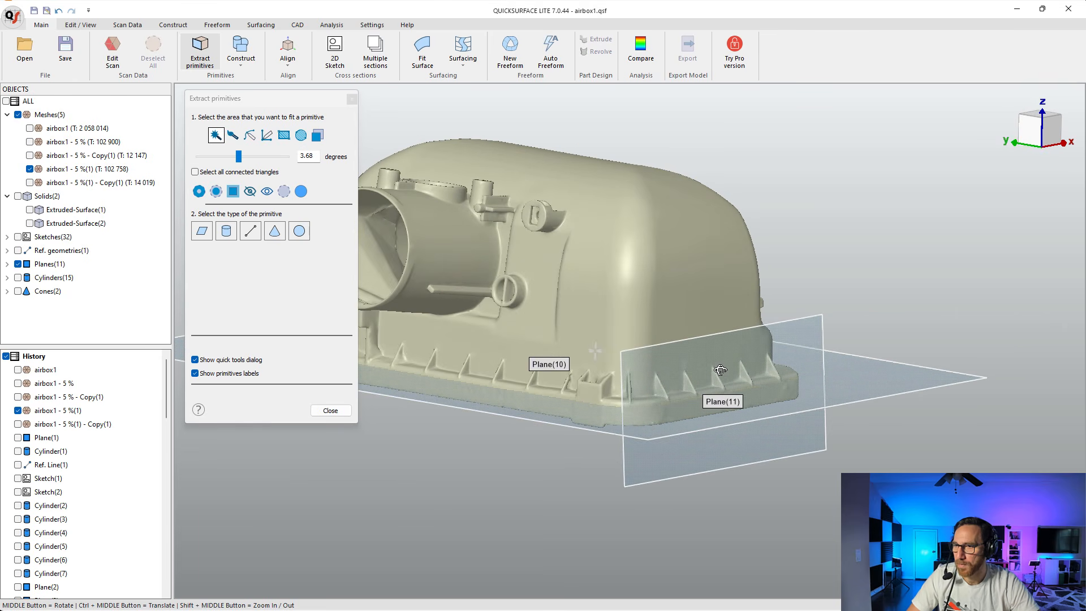
pyautogui.scroll(3, 464, 398)
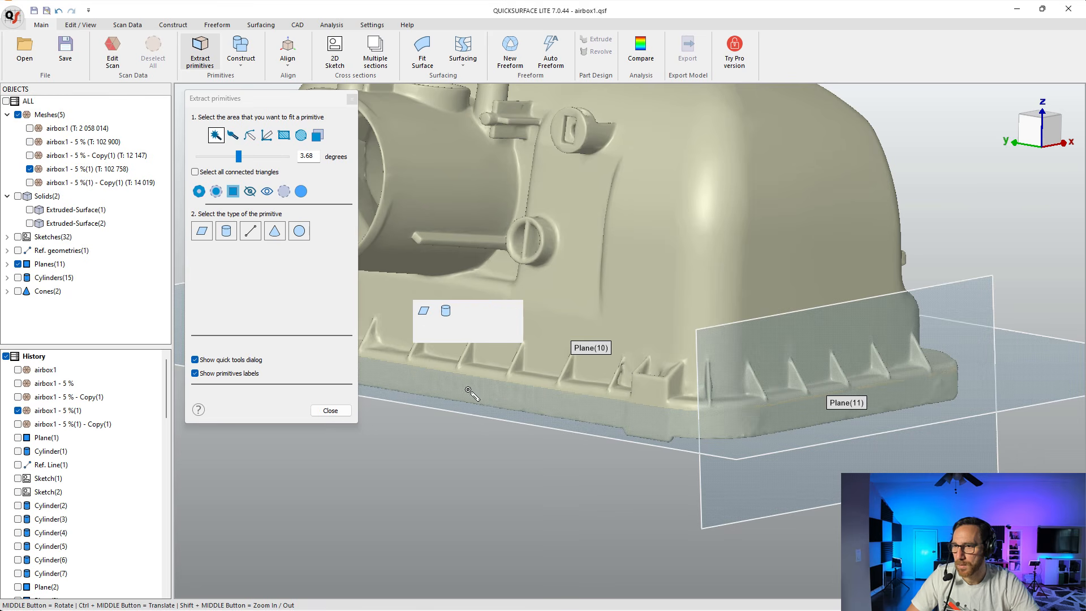
pyautogui.moveTo(465, 330)
pyautogui.mouseDown()
pyautogui.moveTo(542, 332)
pyautogui.moveTo(474, 331)
pyautogui.mouseUp()
pyautogui.click(420, 383)
pyautogui.scroll(-5, 452, 391)
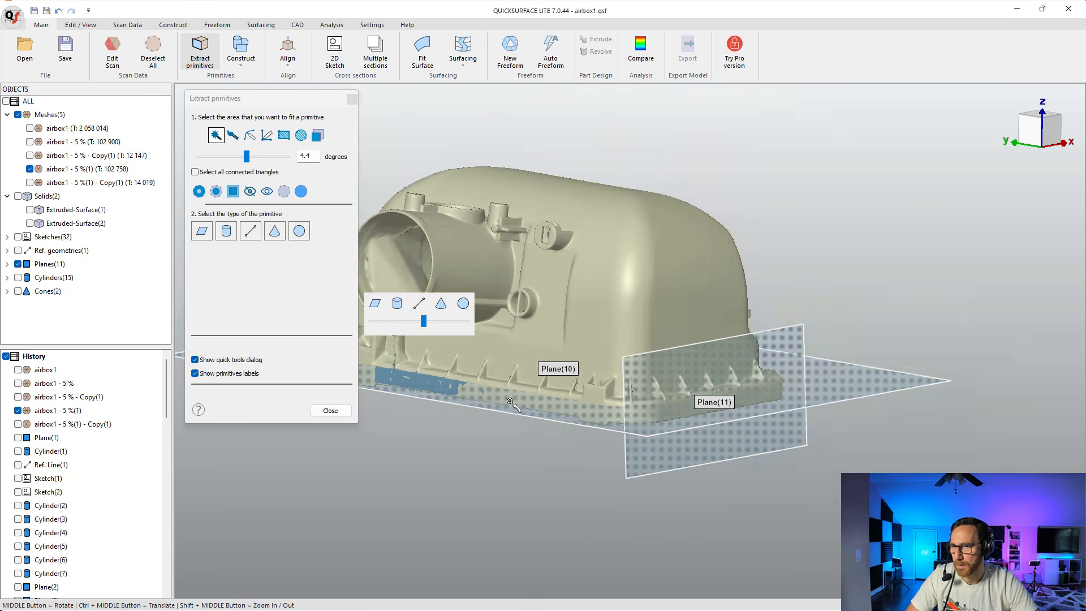
pyautogui.scroll(3, 468, 395)
pyautogui.click(374, 305)
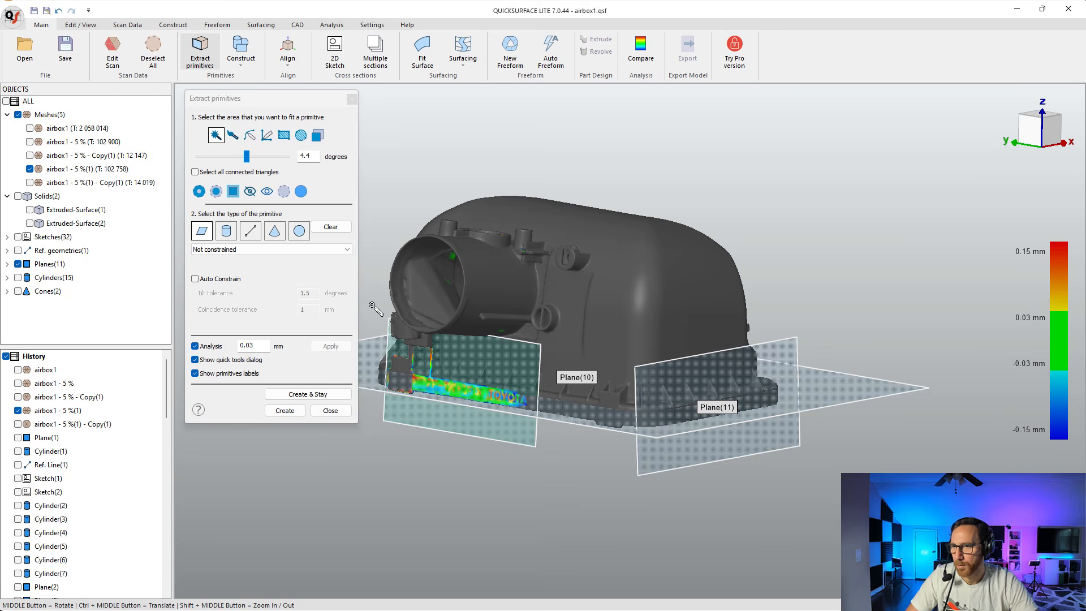
pyautogui.moveTo(487, 409); pyautogui.dragTo(626, 364, button='middle')
pyautogui.scroll(4, 520, 405)
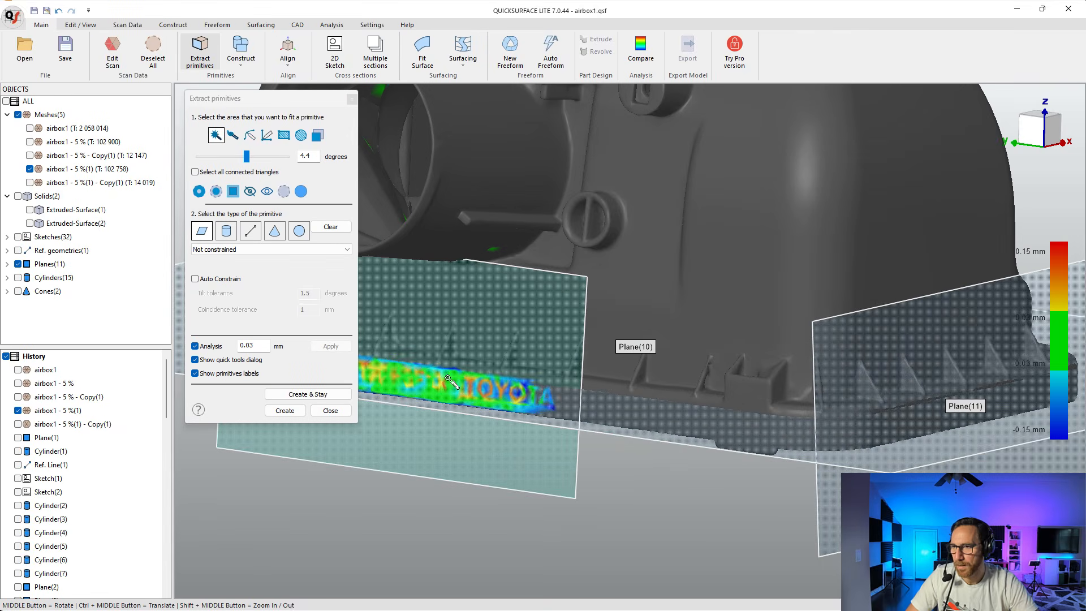
pyautogui.scroll(-3, 512, 404)
pyautogui.moveTo(509, 403); pyautogui.dragTo(453, 411, button='middle')
pyautogui.click(284, 410)
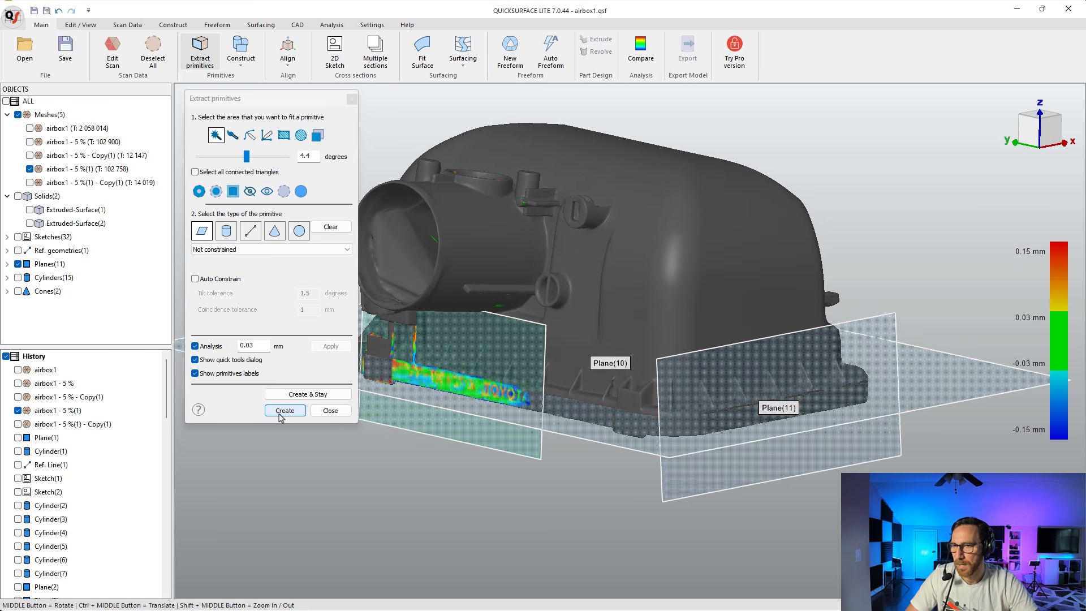
# Start aligning by coordinate system with Plane(10) as the primary feature, oriented as Top with its direction flipped.
pyautogui.scroll(-5, 417, 408)
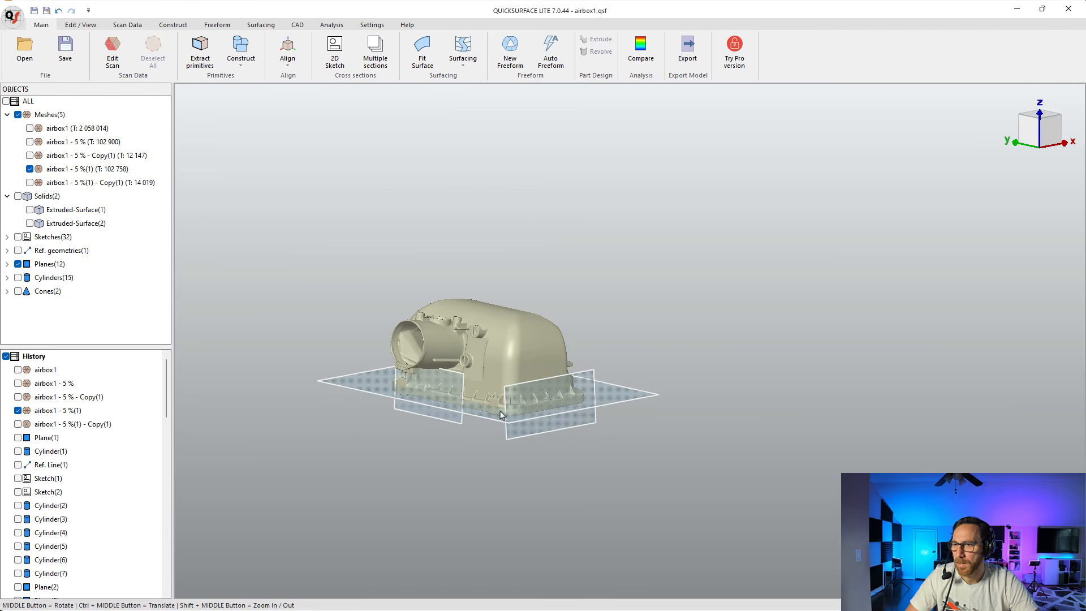
pyautogui.click(291, 64)
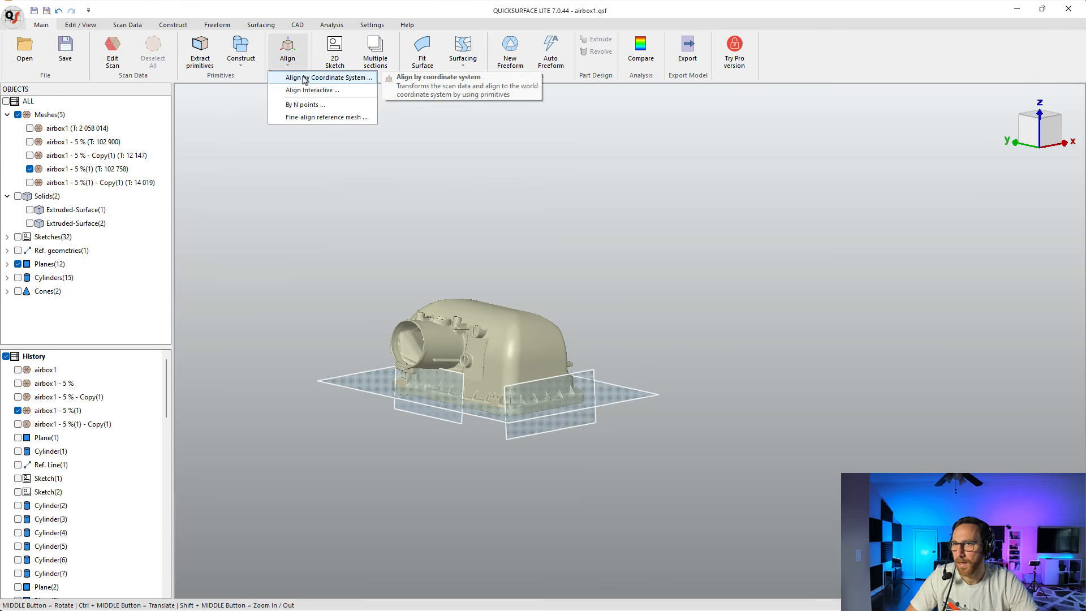
pyautogui.click(295, 77)
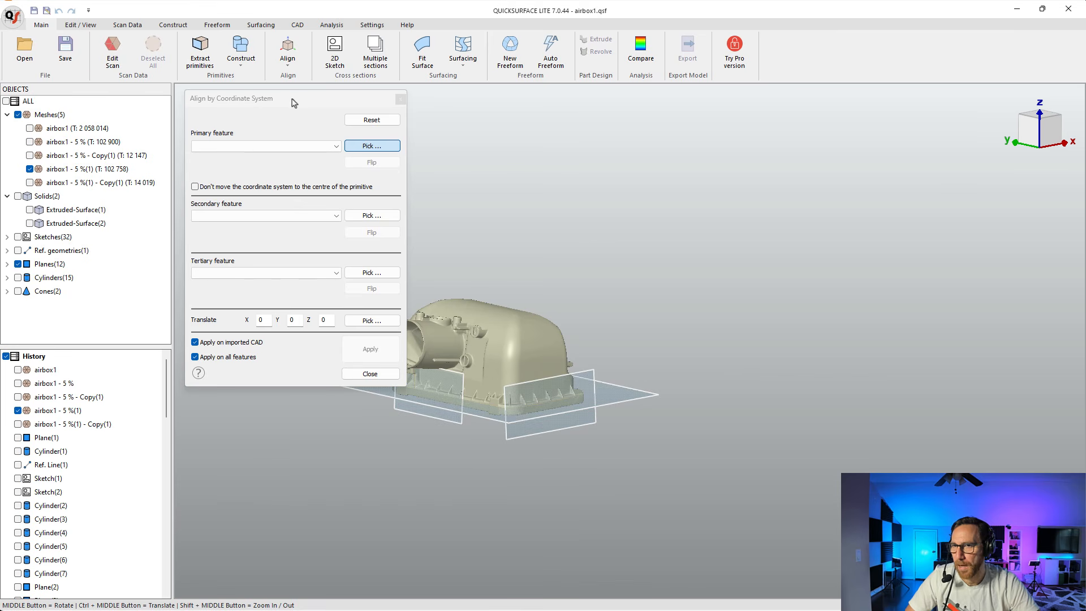
pyautogui.click(314, 147)
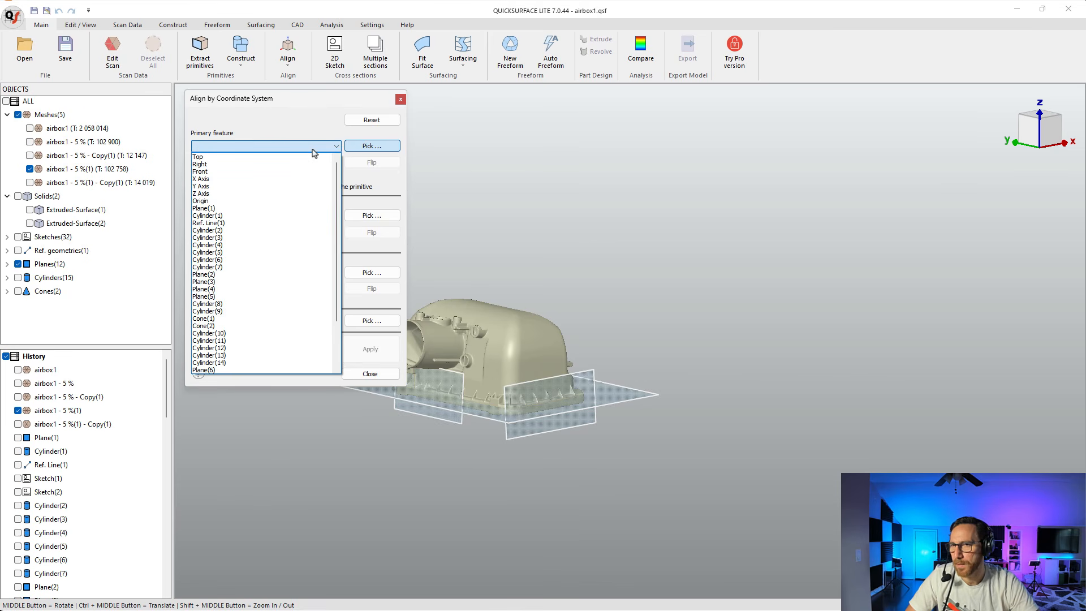
pyautogui.scroll(-3, 266, 325)
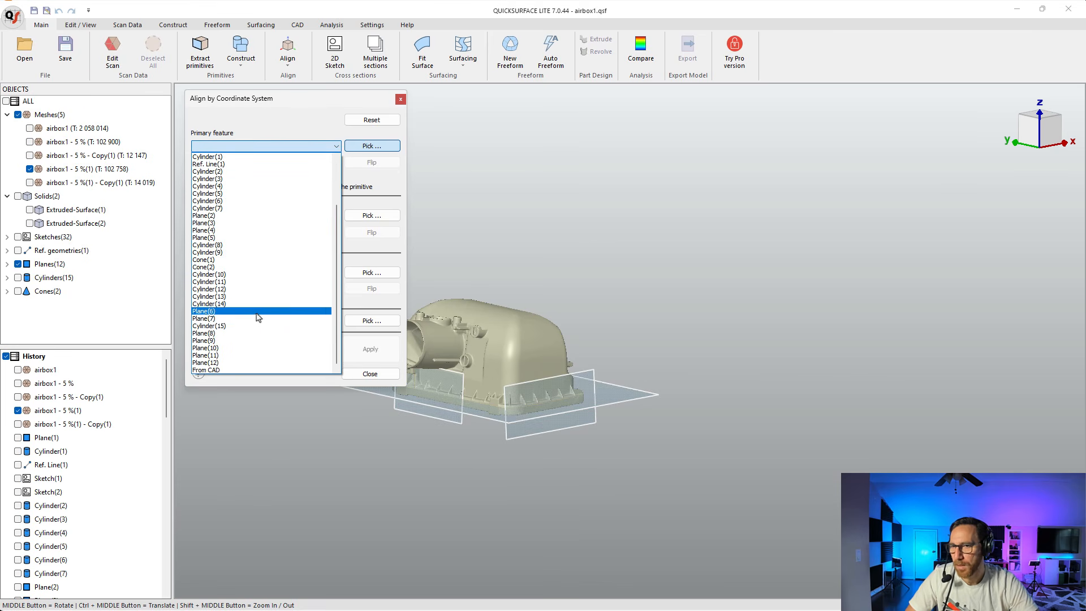
pyautogui.click(219, 349)
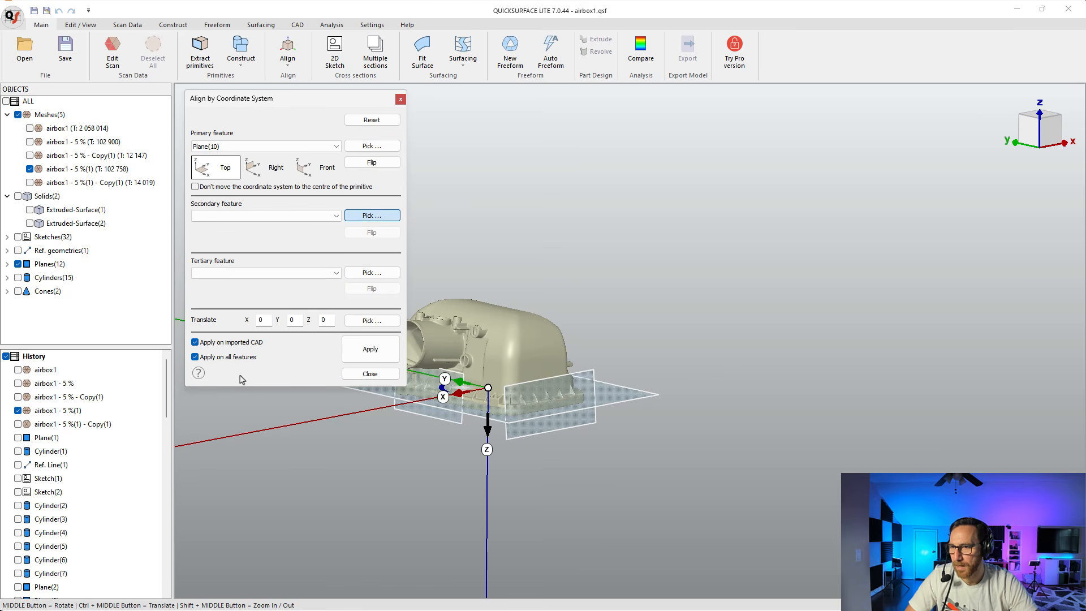
pyautogui.click(380, 165)
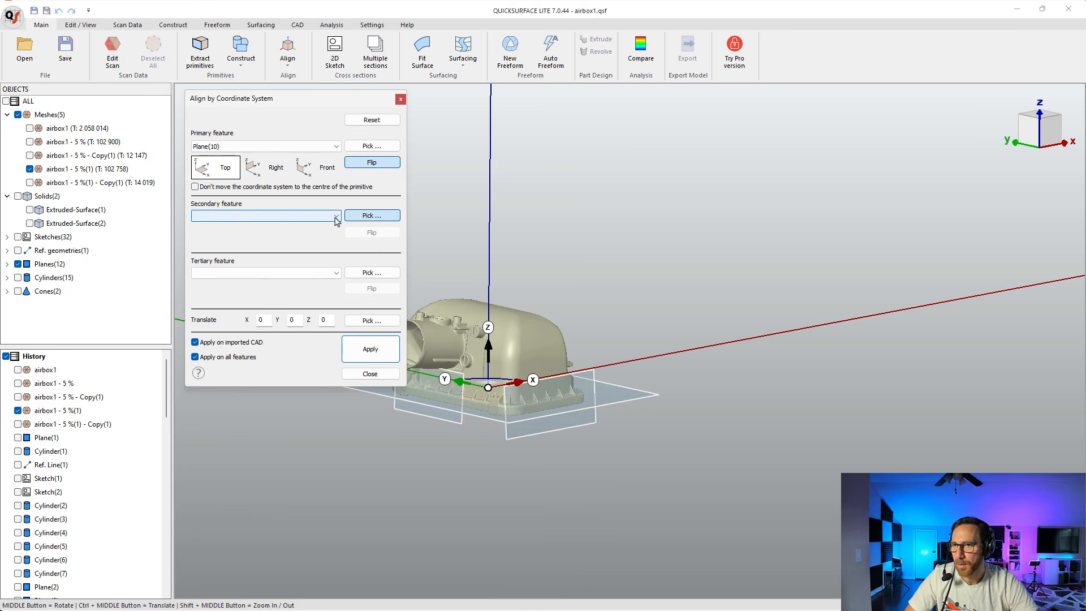
# Set Plane(11) as the secondary alignment feature, oriented as Front.
pyautogui.click(294, 216)
pyautogui.scroll(-3, 235, 316)
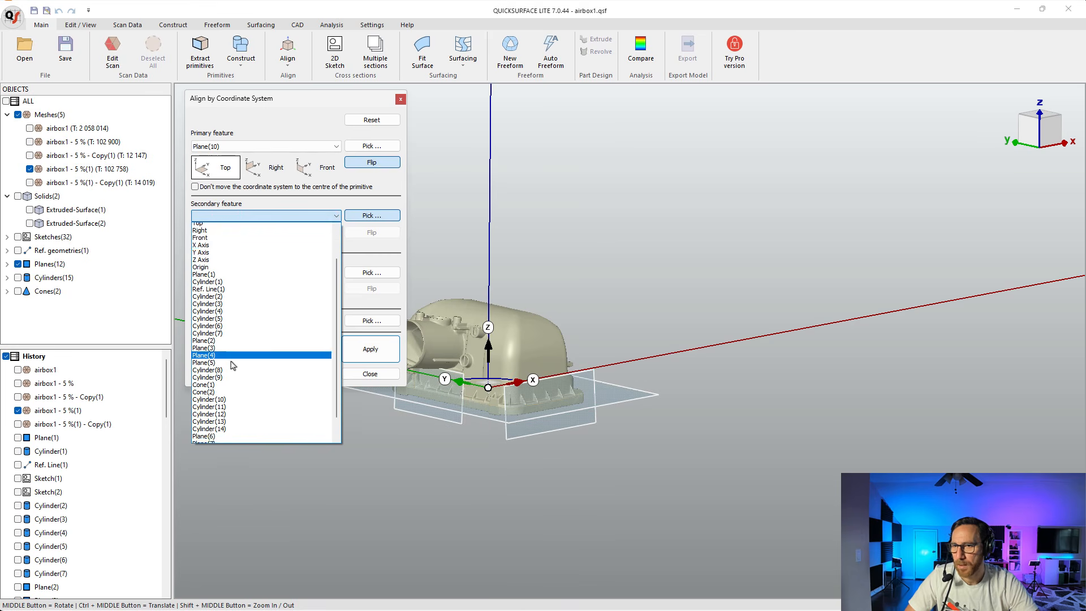
pyautogui.click(233, 425)
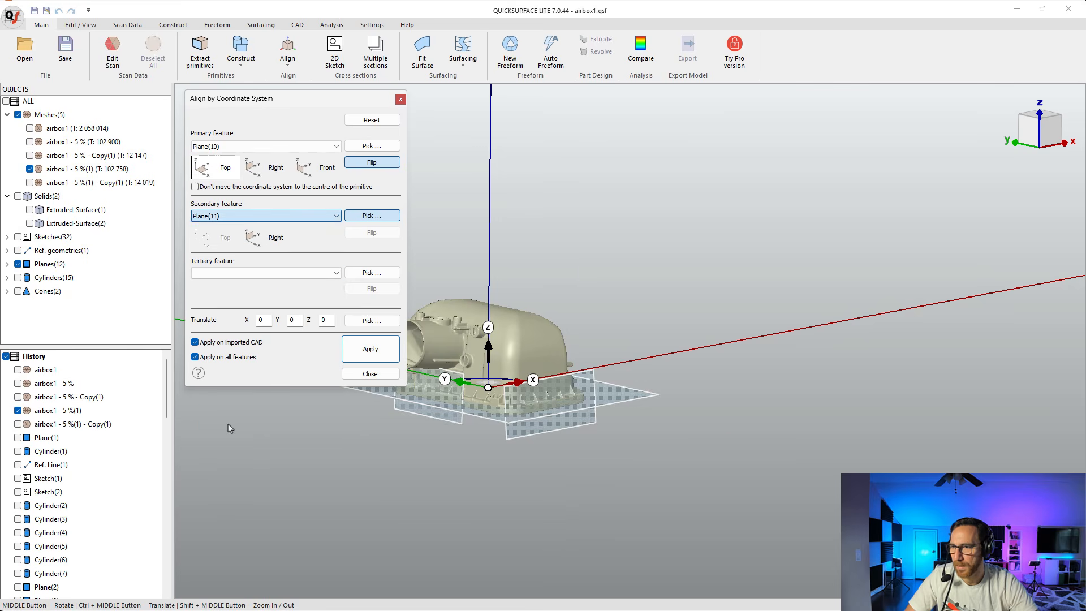
pyautogui.moveTo(564, 417); pyautogui.dragTo(563, 415, button='middle')
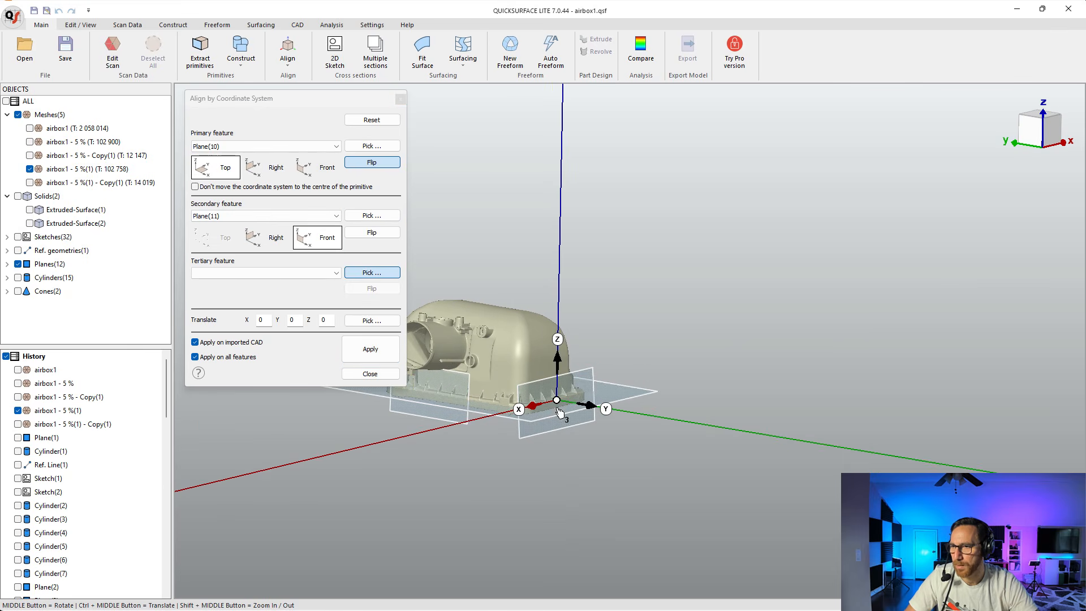
# Set Plane(12) as the tertiary alignment feature, check the resulting axes at the base corner and apply the alignment.
pyautogui.click(266, 273)
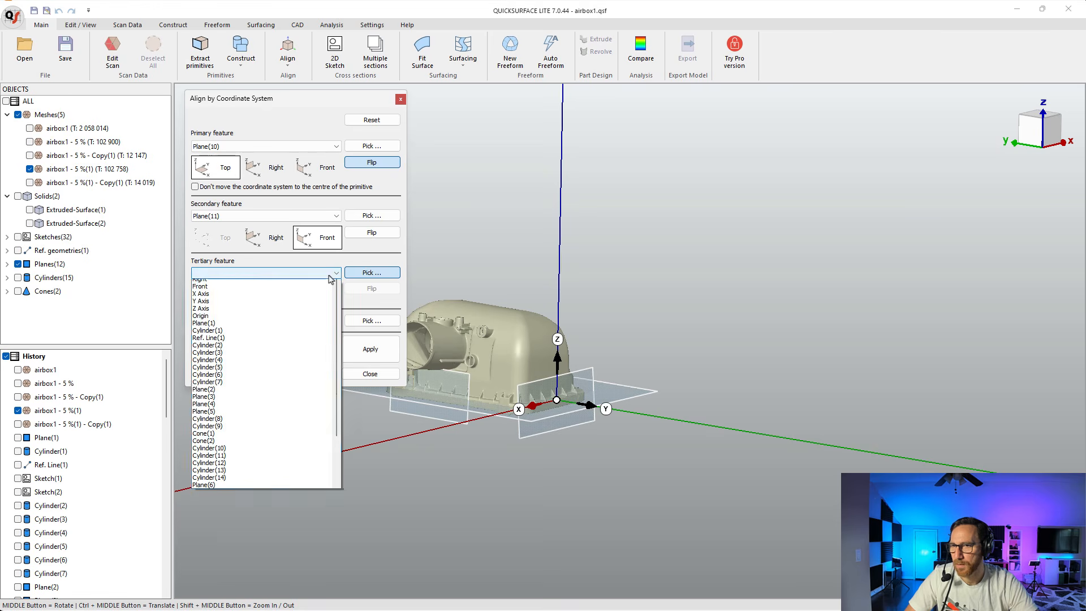
pyautogui.scroll(-3, 267, 398)
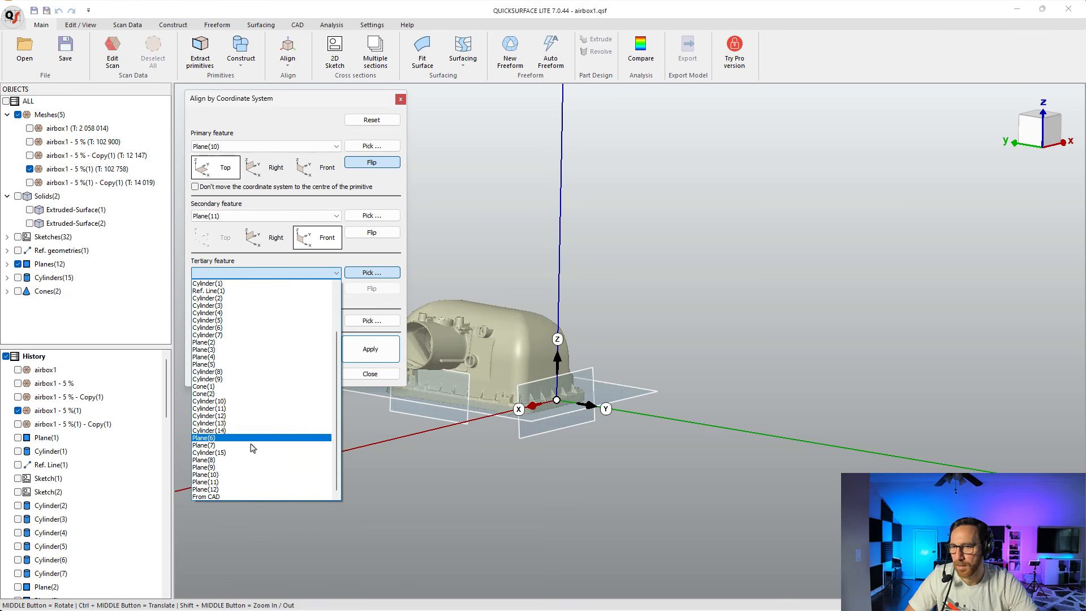
pyautogui.click(229, 490)
pyautogui.moveTo(405, 456); pyautogui.dragTo(544, 452, button='middle')
pyautogui.scroll(3, 541, 457)
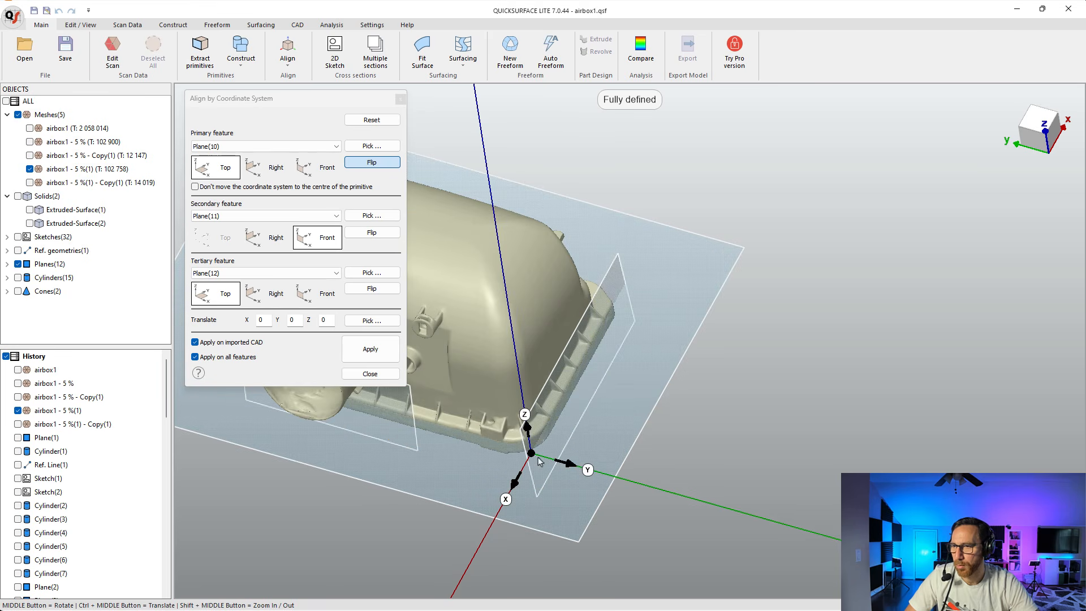
pyautogui.moveTo(495, 456); pyautogui.dragTo(507, 368, button='middle')
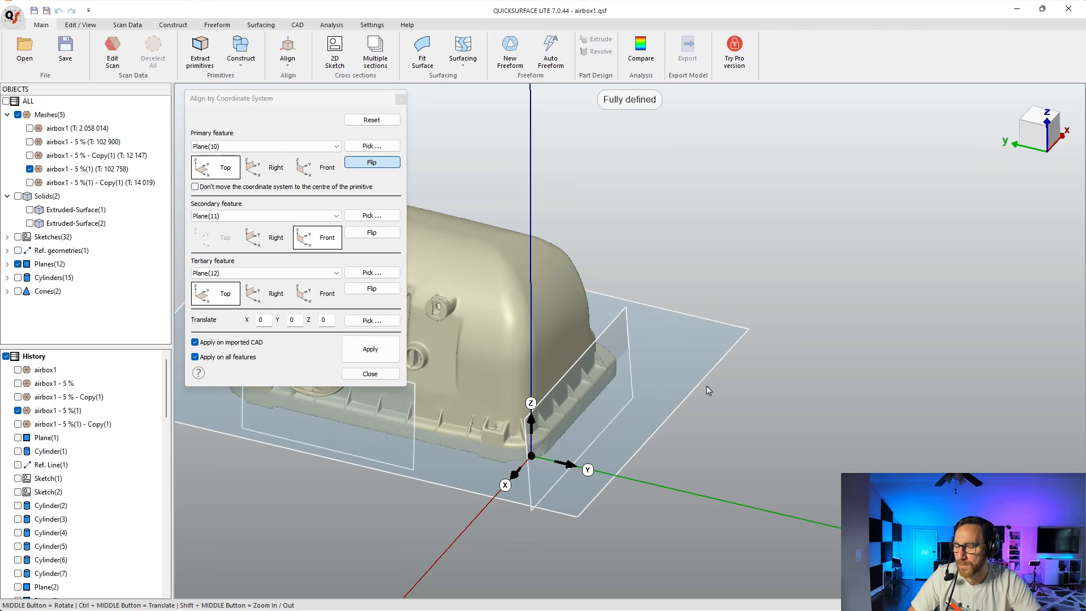
pyautogui.scroll(-3, 707, 386)
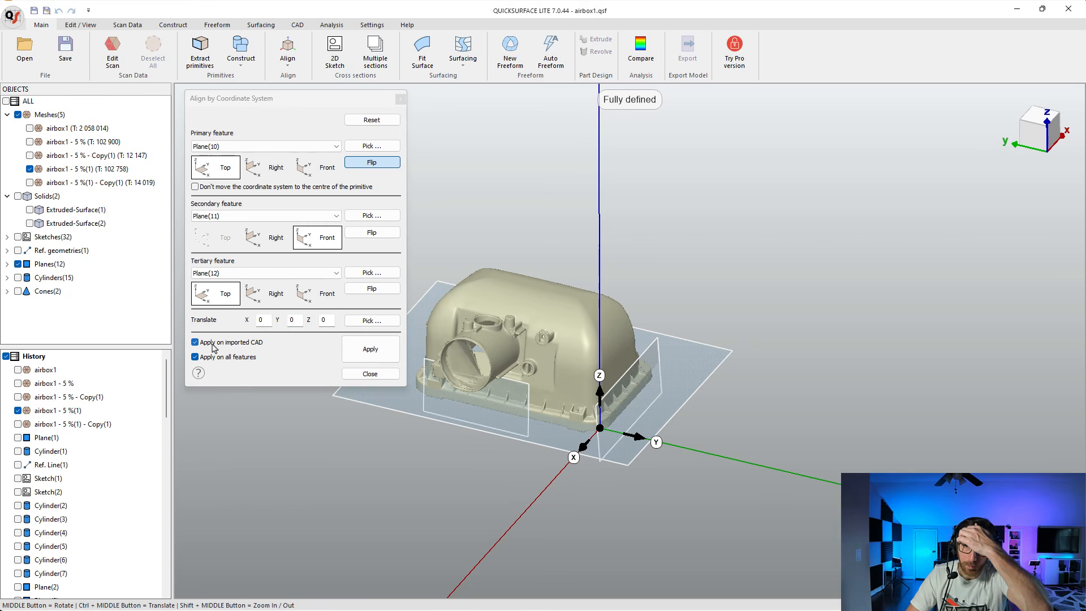
pyautogui.click(389, 349)
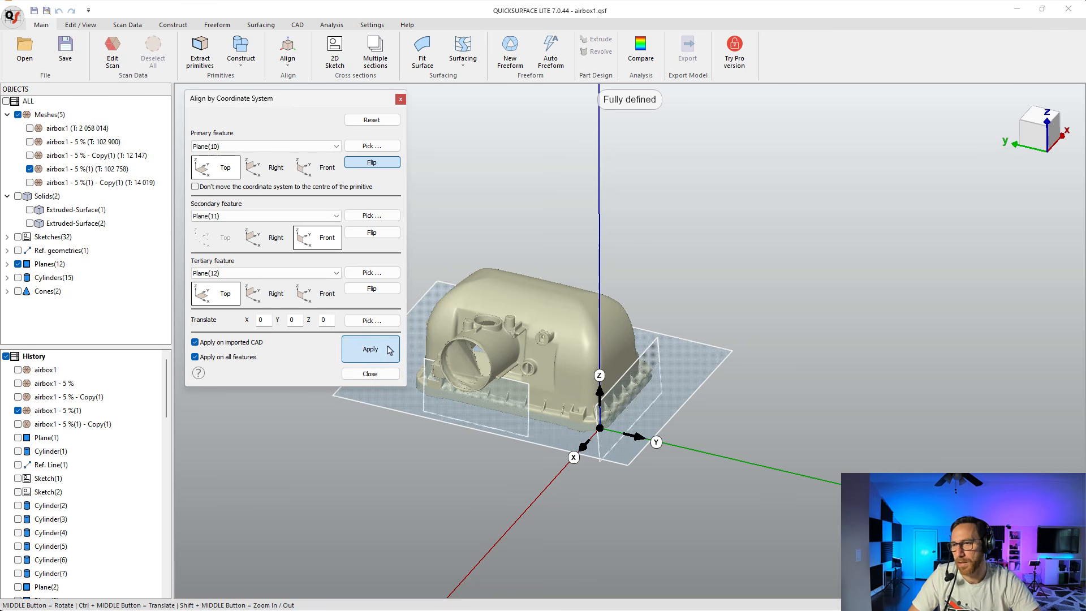
pyautogui.click(385, 374)
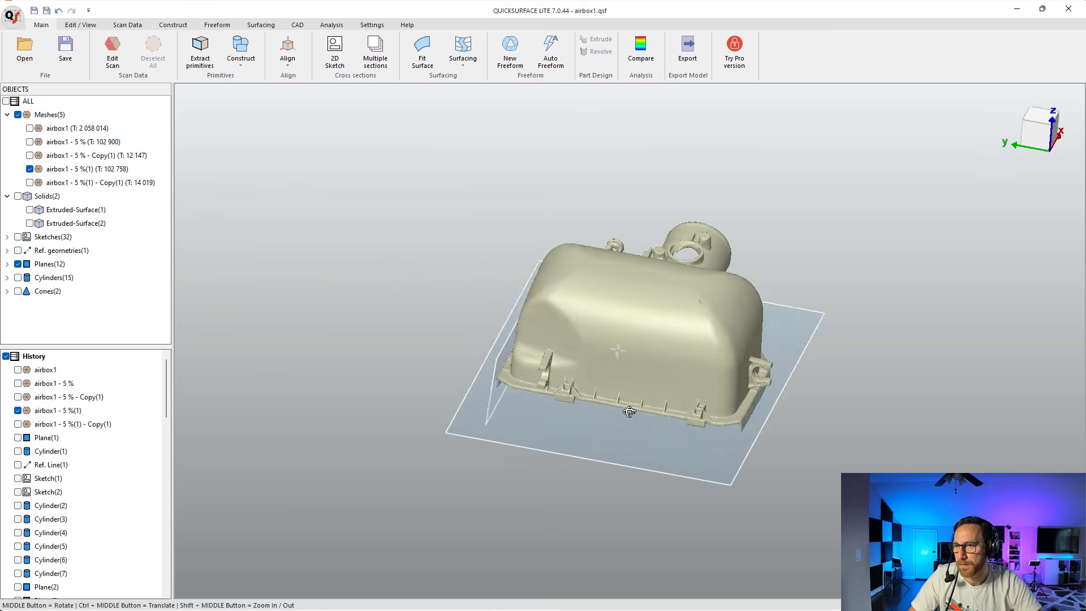
# Show all cylinders briefly to check them against the aligned mesh, and hide the cylinders and planes.
pyautogui.click(18, 277)
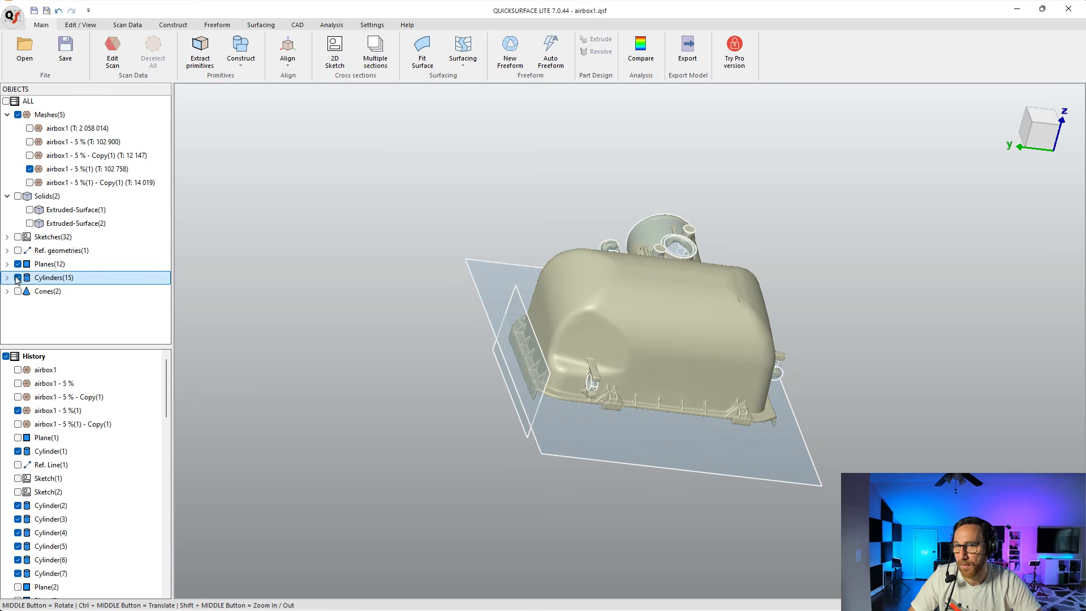
pyautogui.moveTo(693, 274); pyautogui.dragTo(672, 258, button='middle')
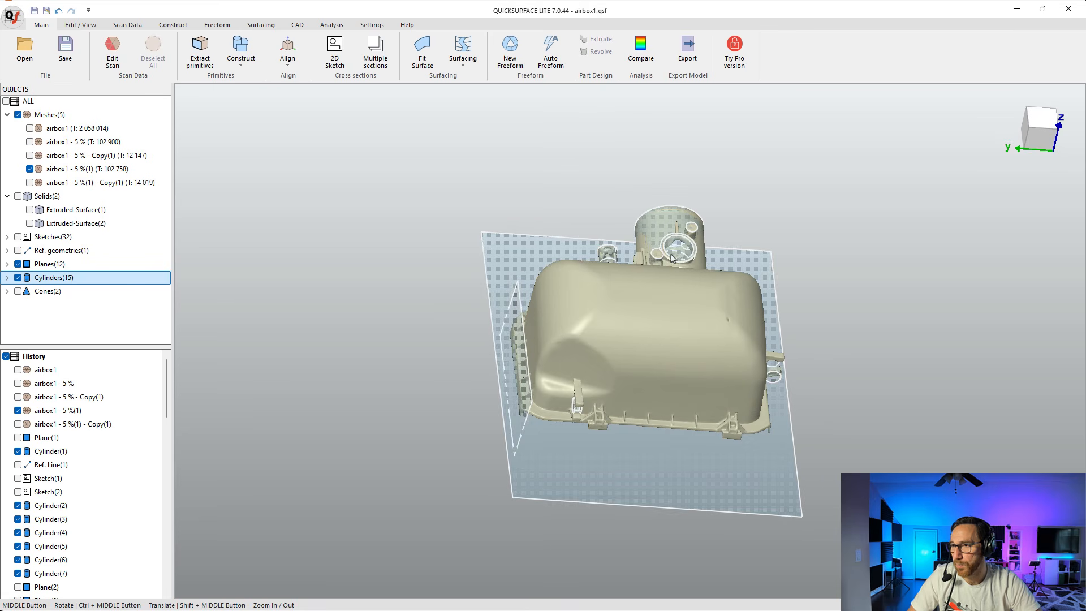
pyautogui.click(19, 278)
pyautogui.click(19, 265)
pyautogui.moveTo(597, 441); pyautogui.dragTo(824, 383, button='middle')
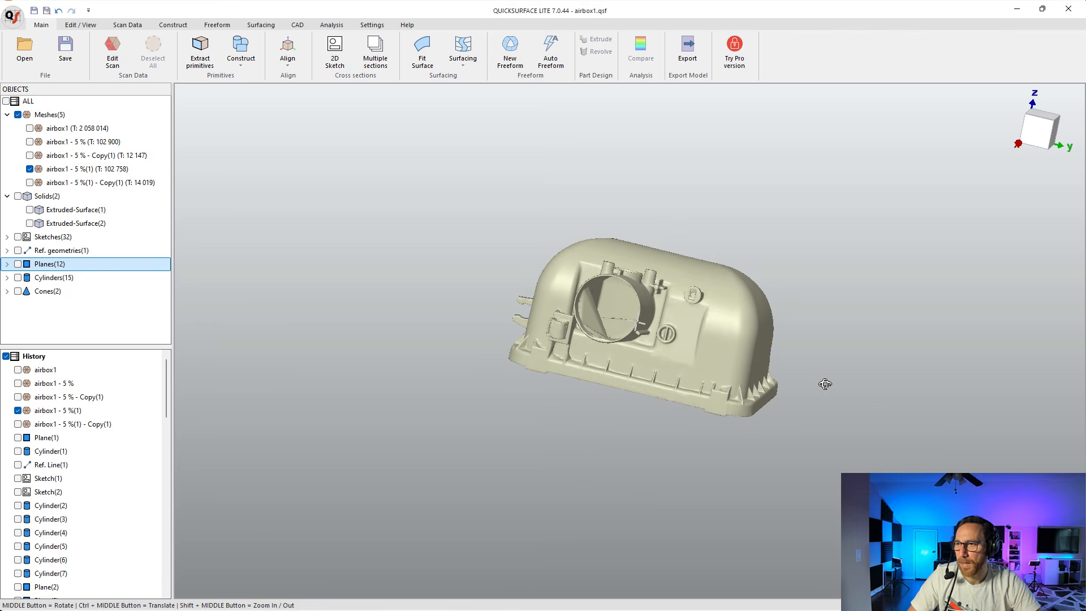
# Try to fit a cylinder to the outer wall of the round inlet tube using a 4.64-degree selection with deviation analysis.
pyautogui.scroll(8, 660, 243)
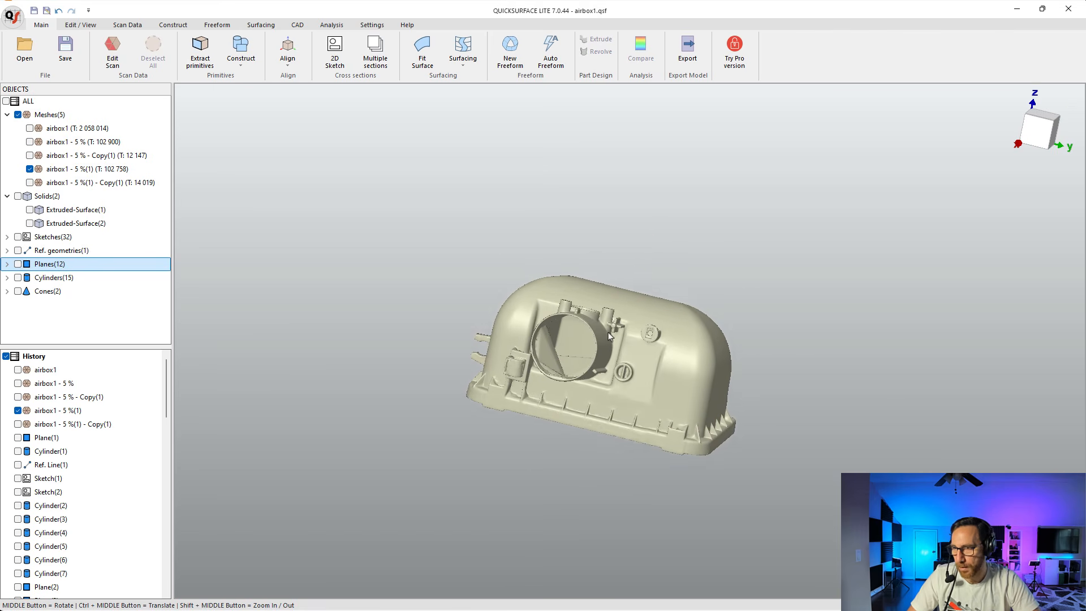
pyautogui.moveTo(609, 331); pyautogui.dragTo(559, 307, button='middle')
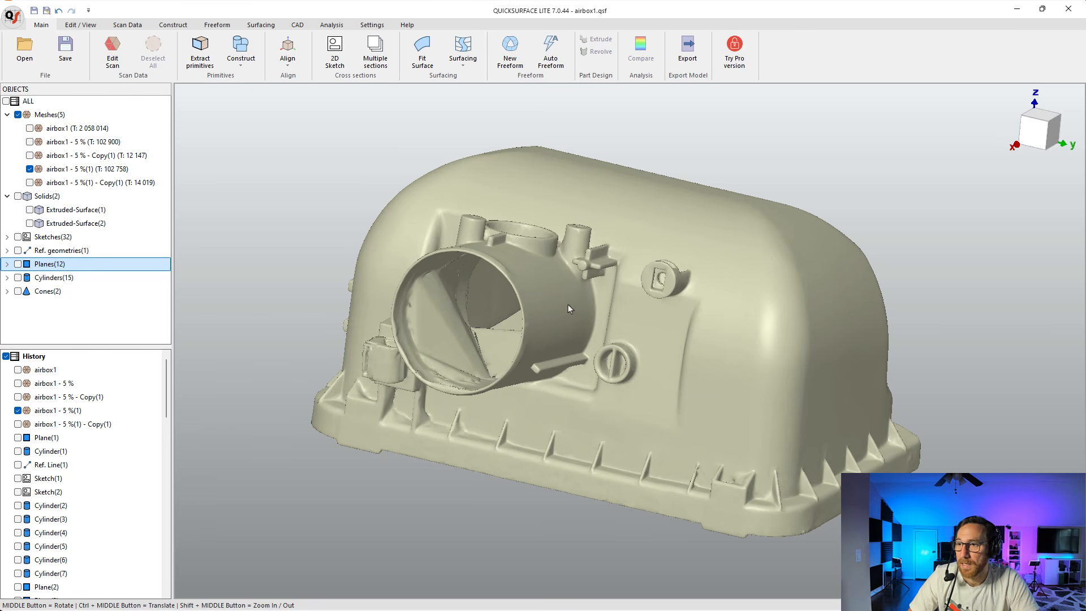
pyautogui.moveTo(568, 304); pyautogui.dragTo(526, 297, button='middle')
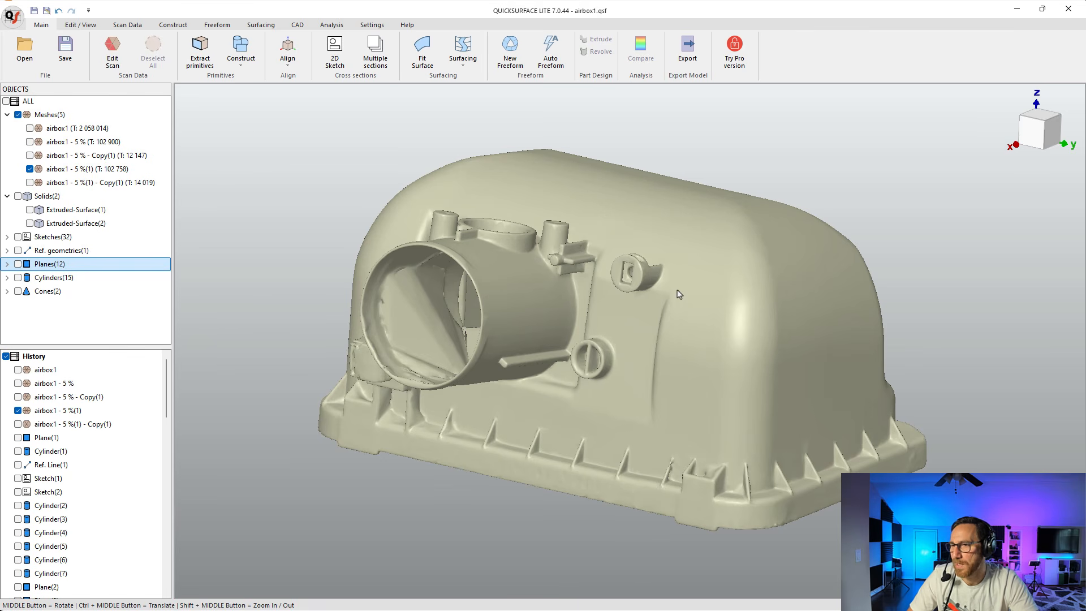
pyautogui.scroll(2, 601, 351)
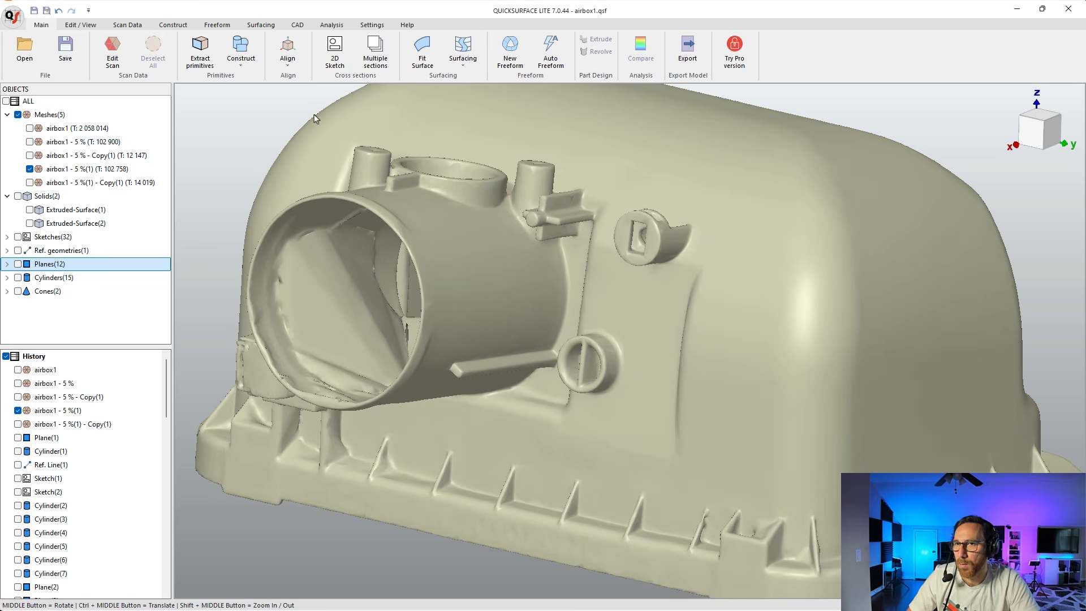
pyautogui.click(201, 52)
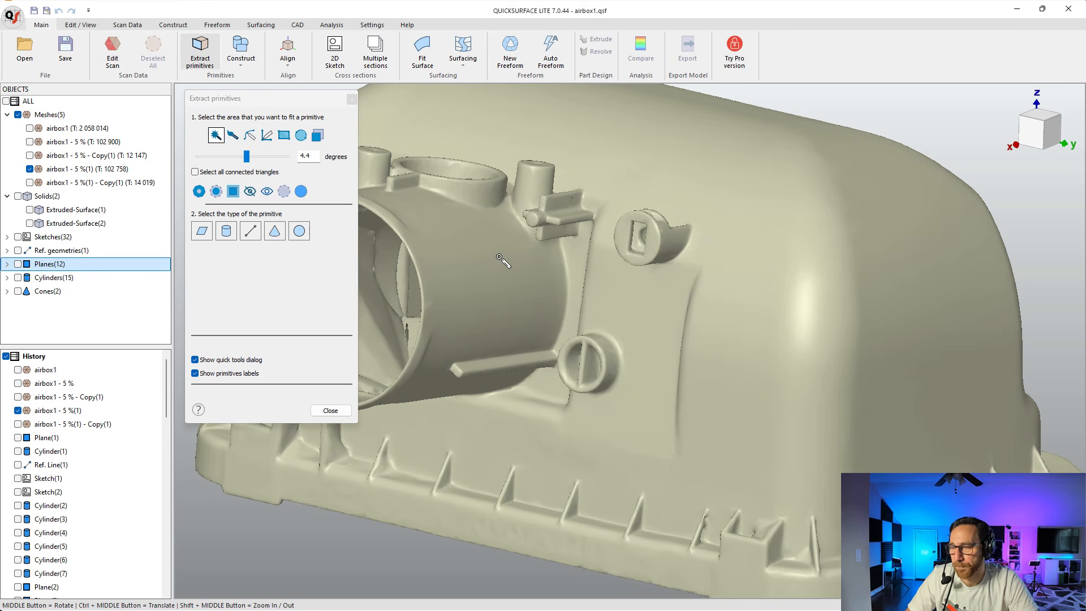
pyautogui.keyDown('ctrl'); pyautogui.moveTo(495, 277); pyautogui.dragTo(627, 273, button='middle'); pyautogui.keyUp('ctrl')
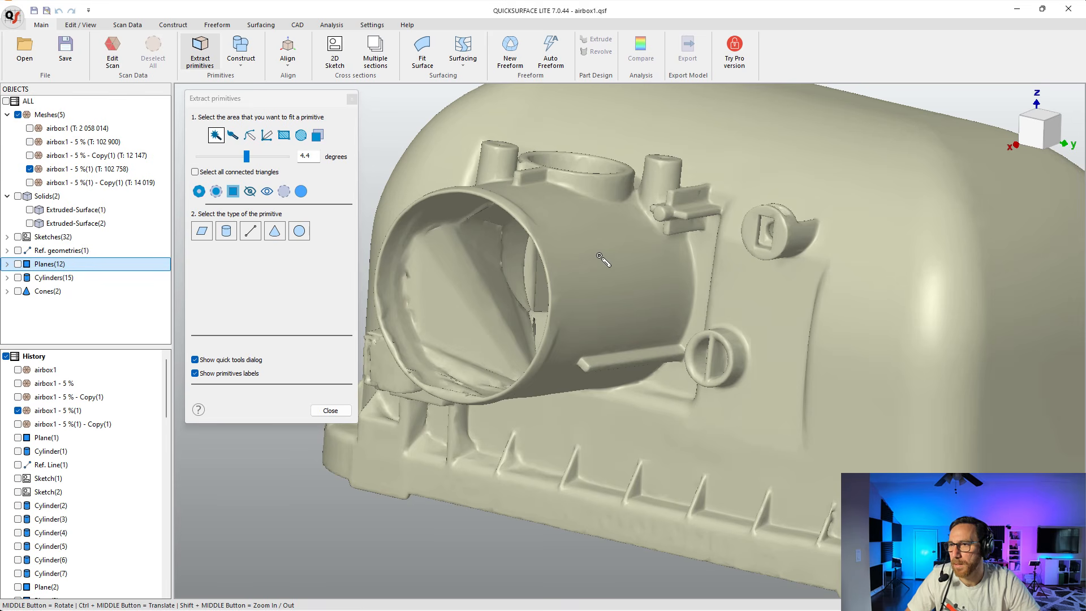
pyautogui.click(601, 259)
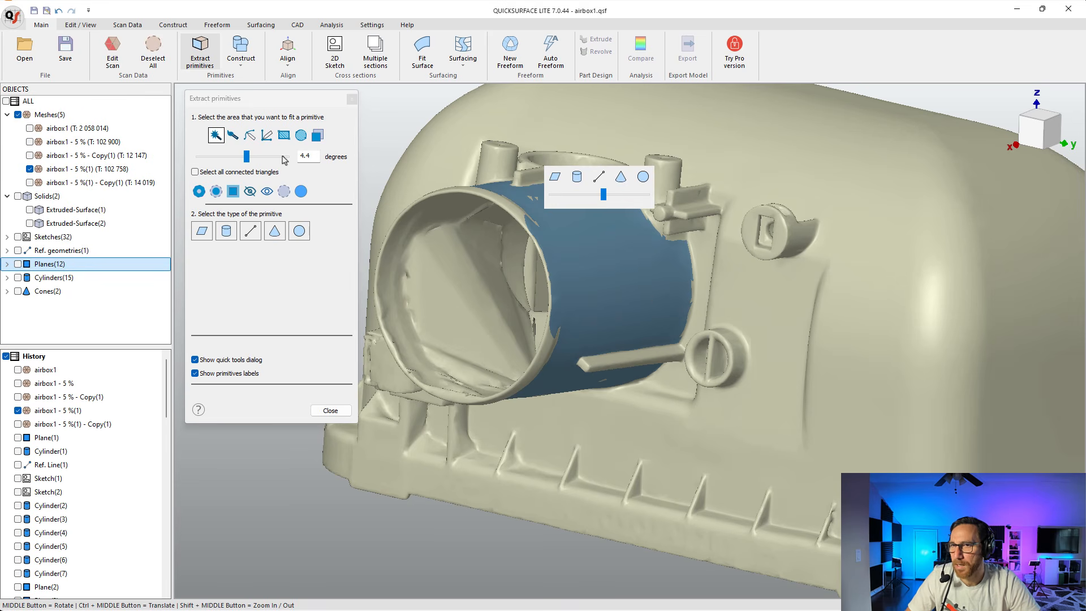
pyautogui.moveTo(603, 195)
pyautogui.mouseDown()
pyautogui.moveTo(587, 198)
pyautogui.moveTo(606, 198)
pyautogui.mouseUp()
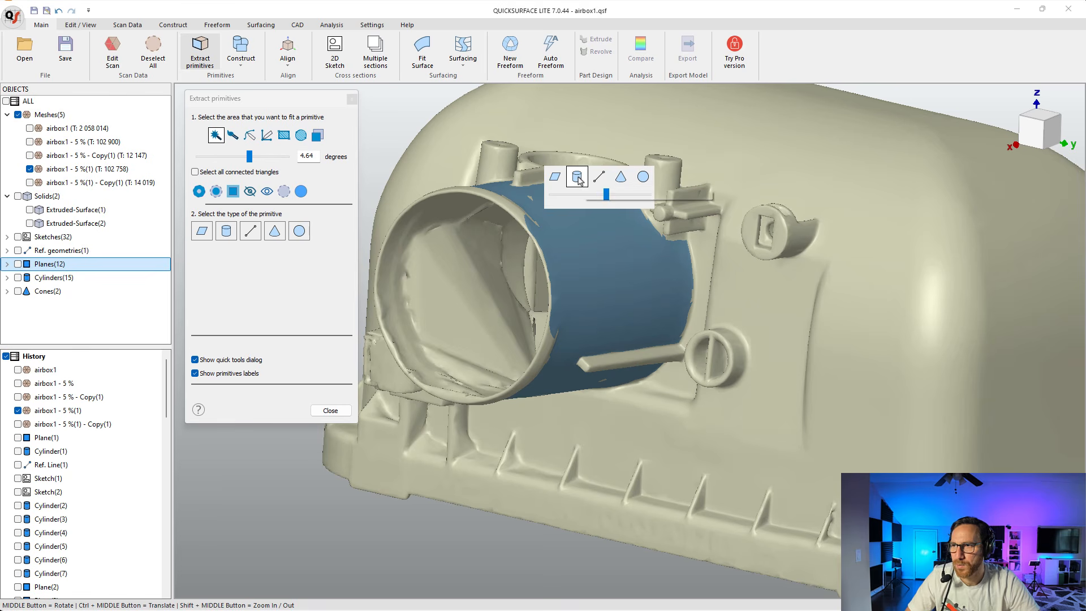
pyautogui.click(578, 178)
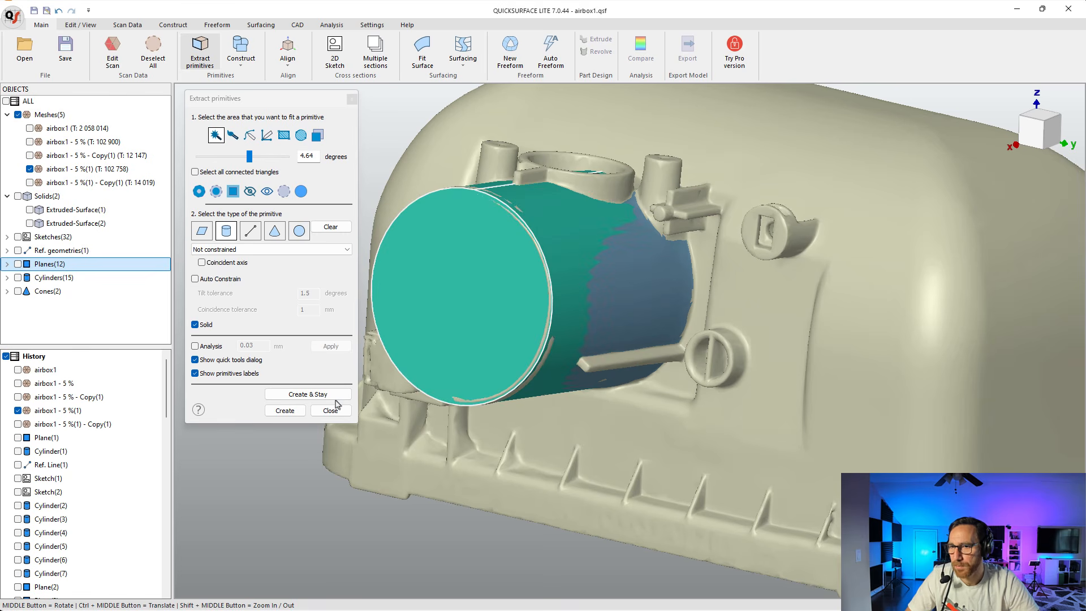
pyautogui.click(195, 346)
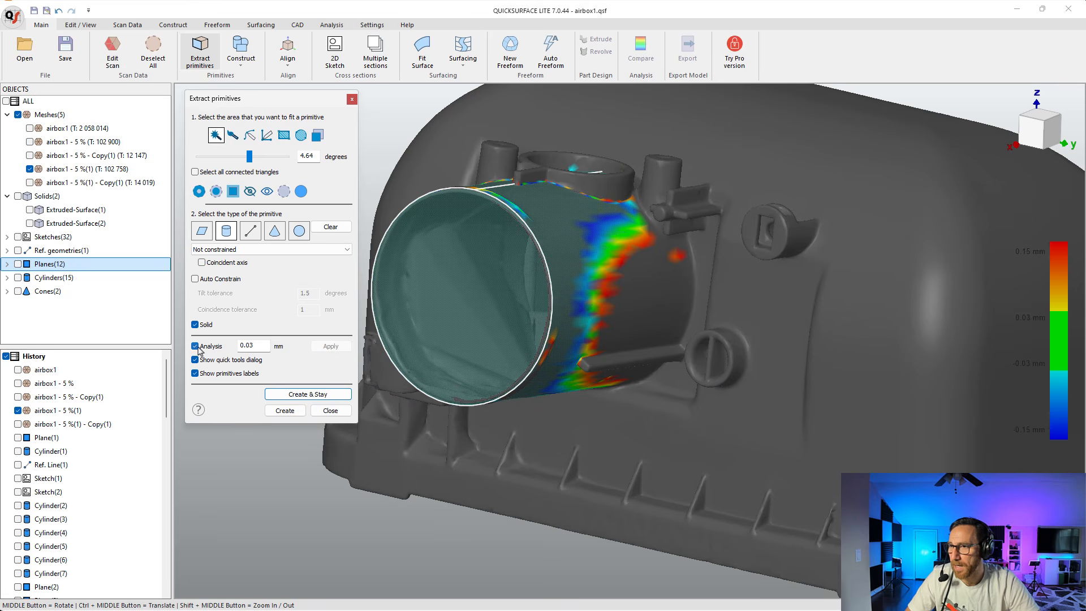
pyautogui.moveTo(600, 294); pyautogui.dragTo(641, 280, button='middle')
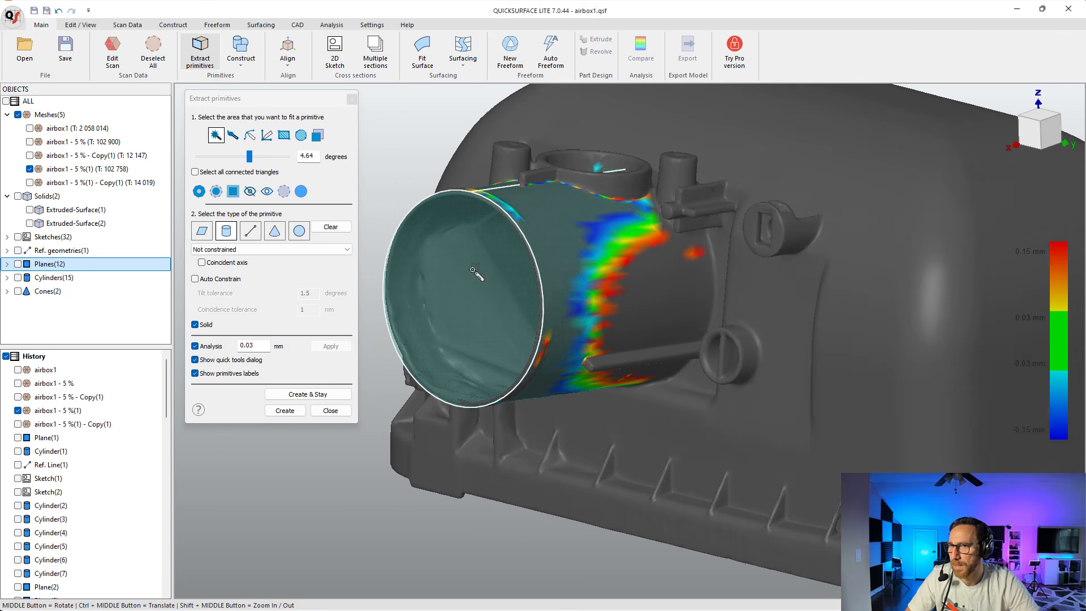
pyautogui.click(330, 227)
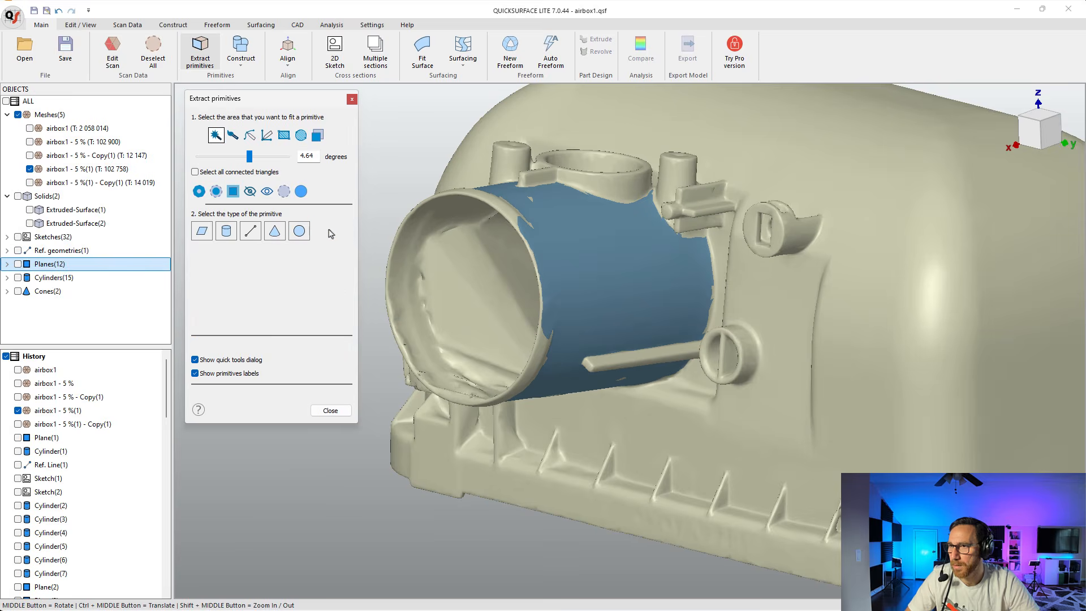
# Try to fit a cone to the same inlet tube selection and clear the fit.
pyautogui.click(276, 231)
pyautogui.moveTo(523, 238); pyautogui.dragTo(577, 218, button='middle')
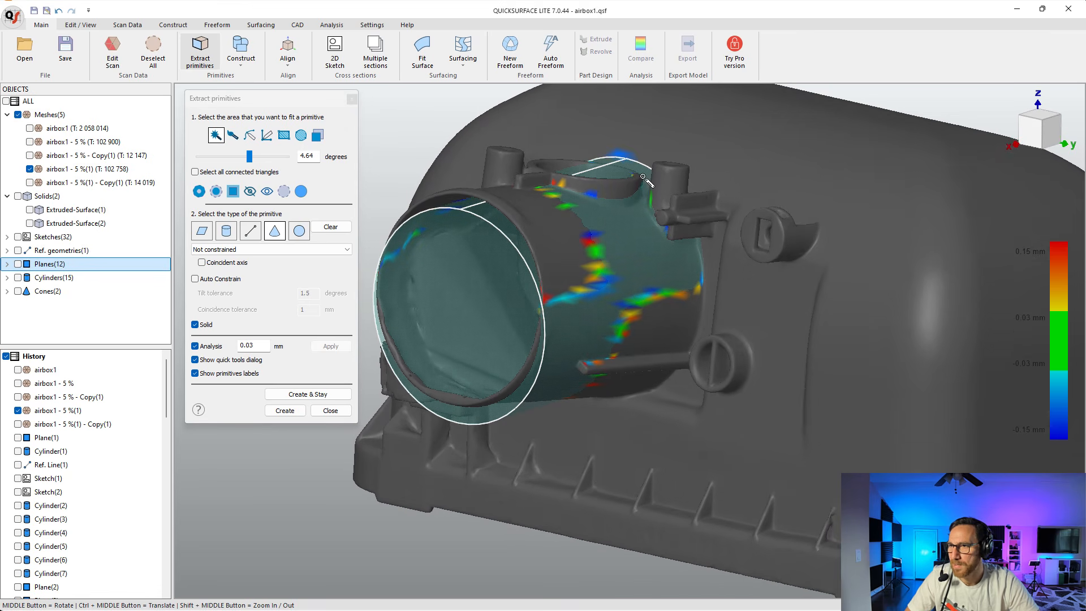
pyautogui.click(344, 229)
# Reselect the outer wall of the round inlet tube with the selection tolerance lowered to 2.96 degrees.
pyautogui.moveTo(574, 362); pyautogui.dragTo(804, 300, button='middle')
pyautogui.click(248, 157)
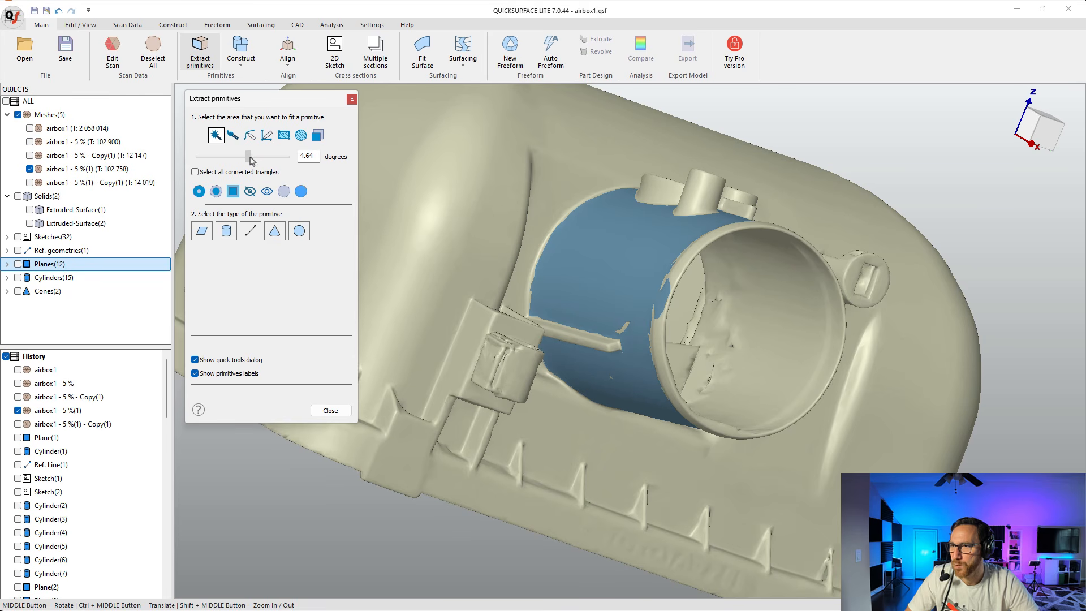
pyautogui.moveTo(239, 160); pyautogui.dragTo(234, 161)
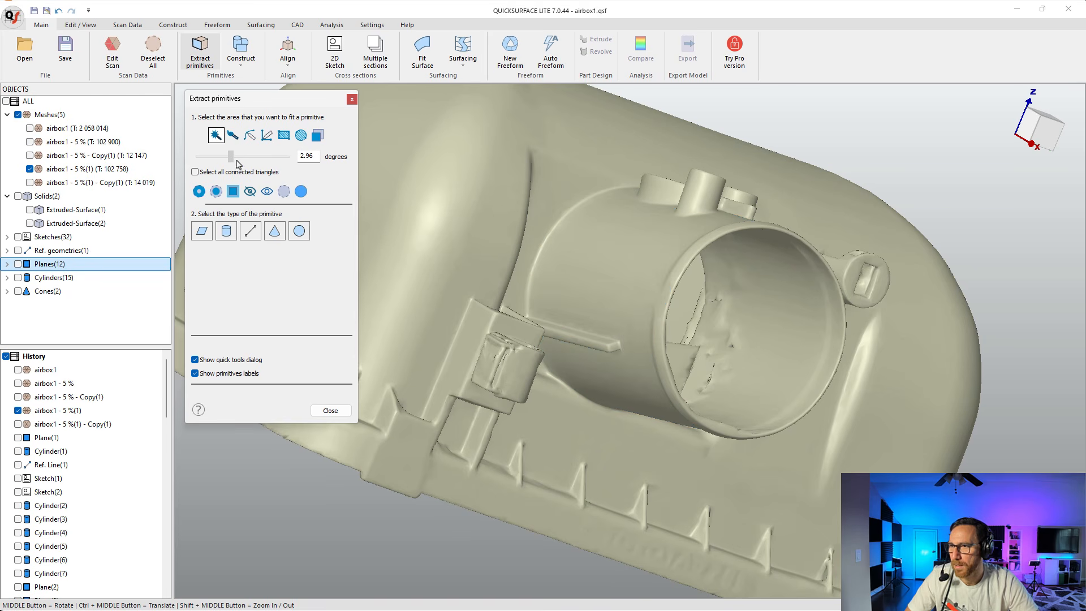
pyautogui.click(623, 262)
pyautogui.click(630, 374)
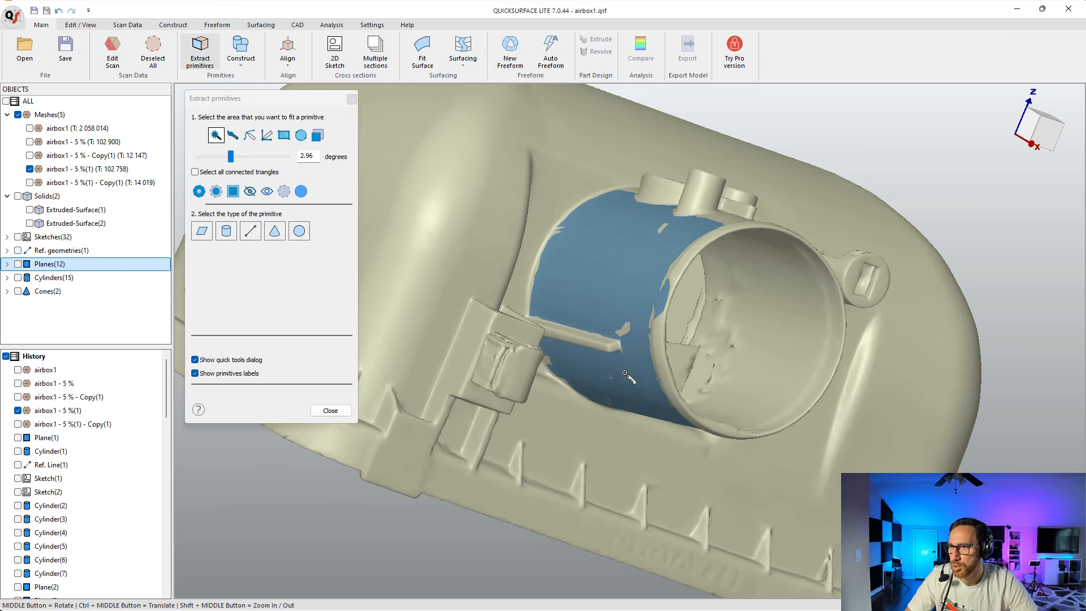
# Try to fit a cone to the 2.96-degree inlet tube selection and clear the fit.
pyautogui.moveTo(827, 337); pyautogui.dragTo(625, 295, button='middle')
pyautogui.click(646, 293)
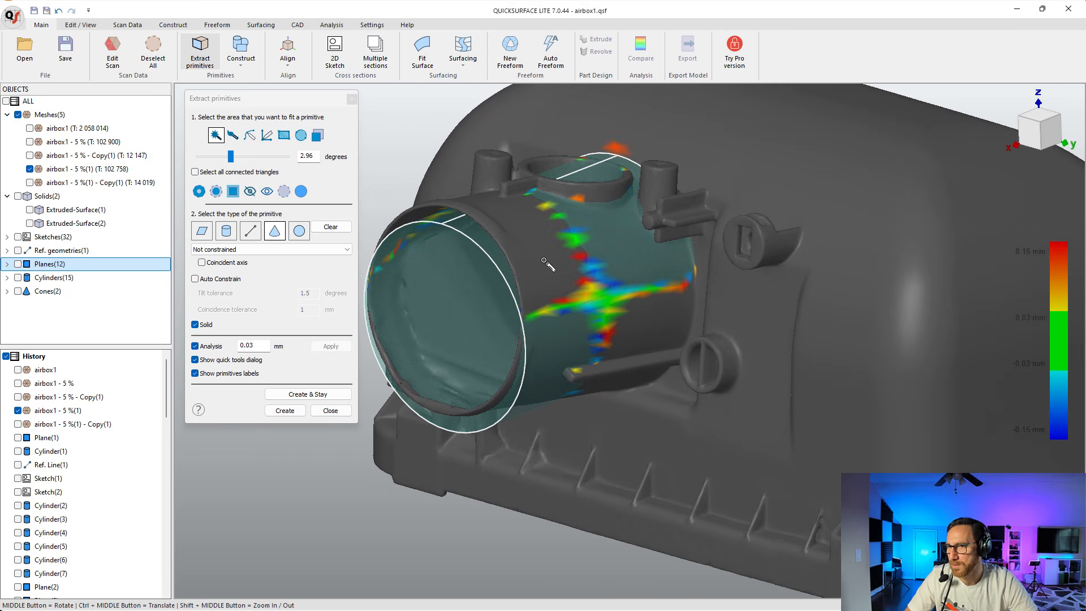
pyautogui.click(346, 227)
# Fit an unconstrained solid cylinder to the inlet tube selection and create it, keeping primitive extraction active.
pyautogui.click(225, 231)
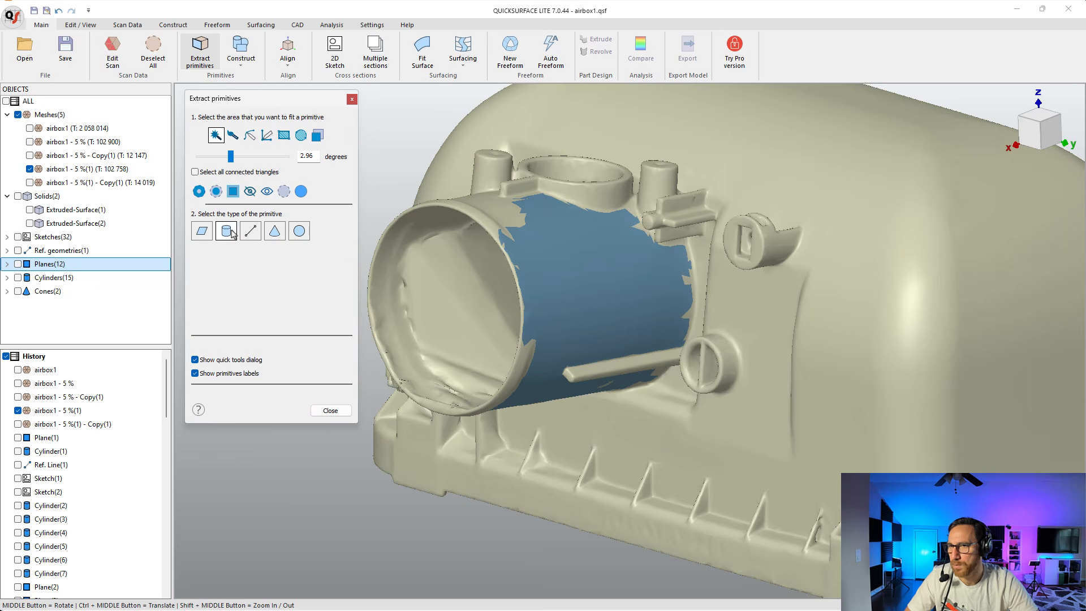
pyautogui.moveTo(535, 319); pyautogui.dragTo(552, 323, button='middle')
pyautogui.click(334, 394)
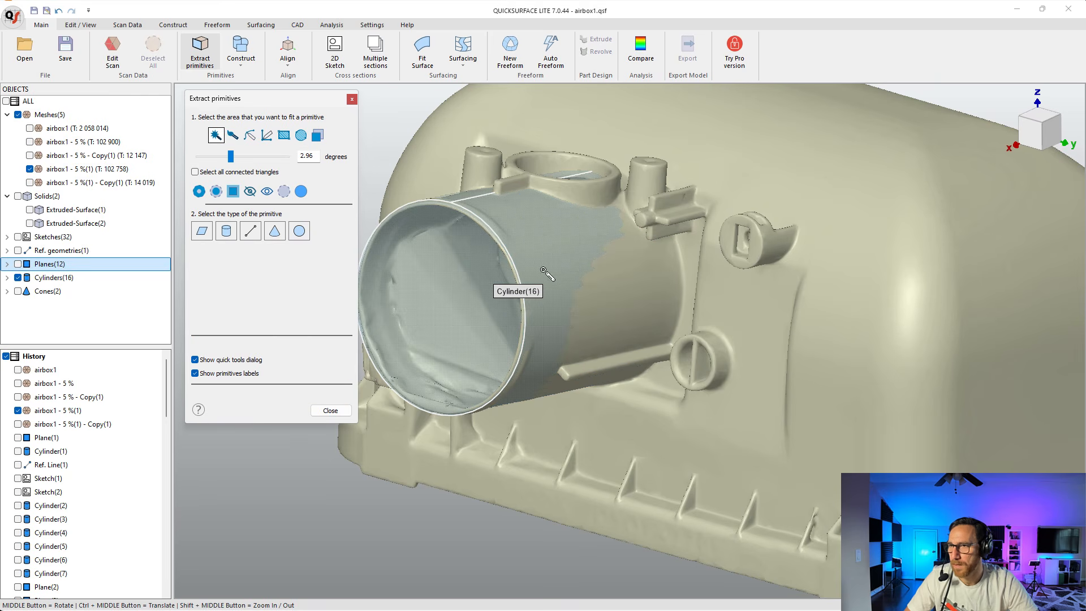
# Select the outer wall of the small post beside the cross-shaped rib at 6.8 degrees and create a cone from it.
pyautogui.click(653, 184)
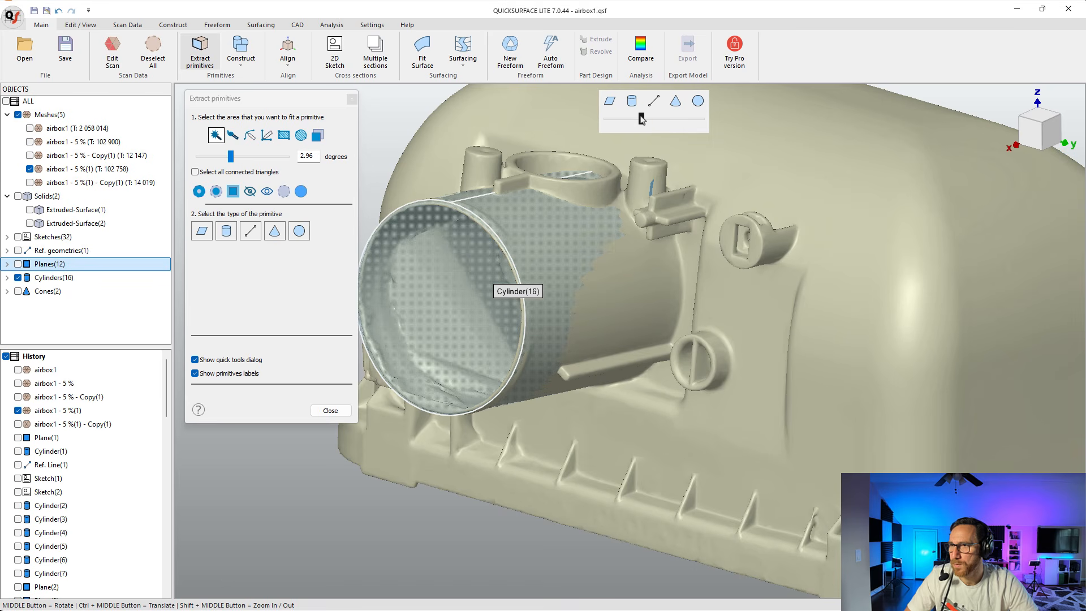
pyautogui.moveTo(666, 119); pyautogui.dragTo(675, 120)
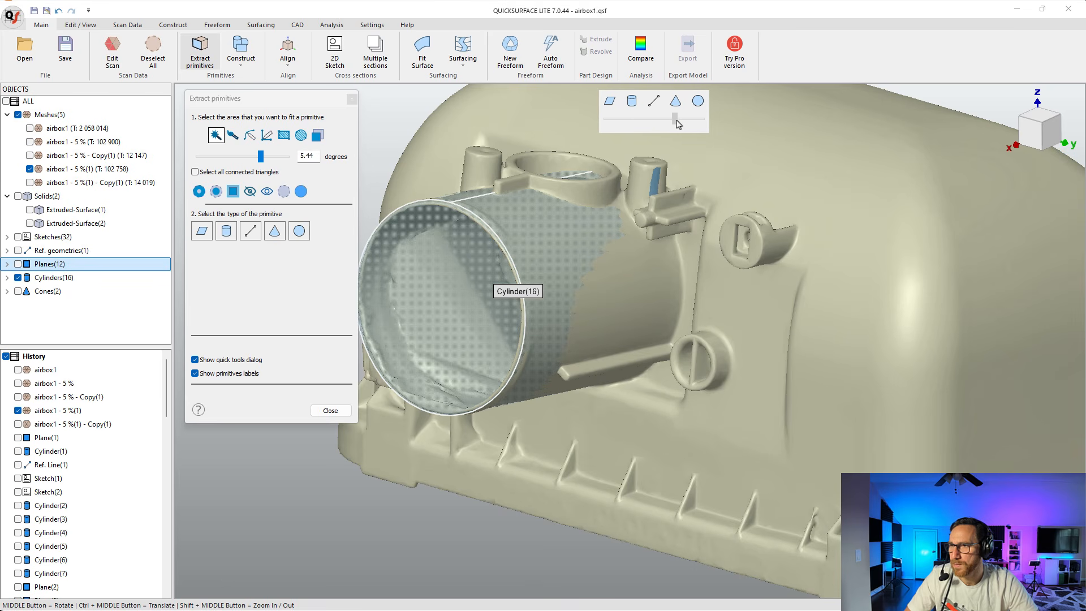
pyautogui.click(644, 182)
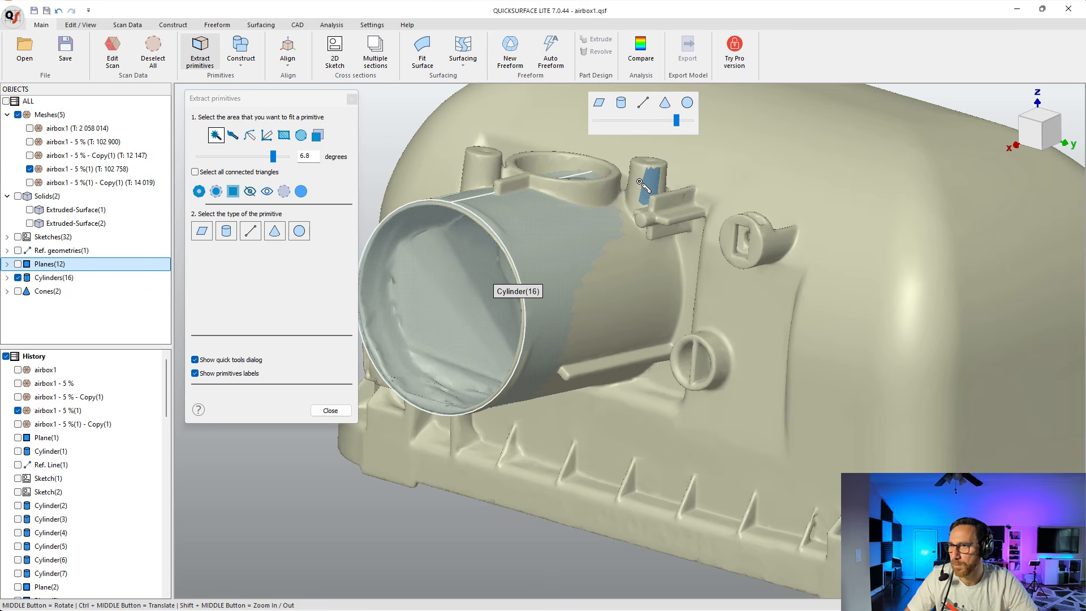
pyautogui.click(641, 182)
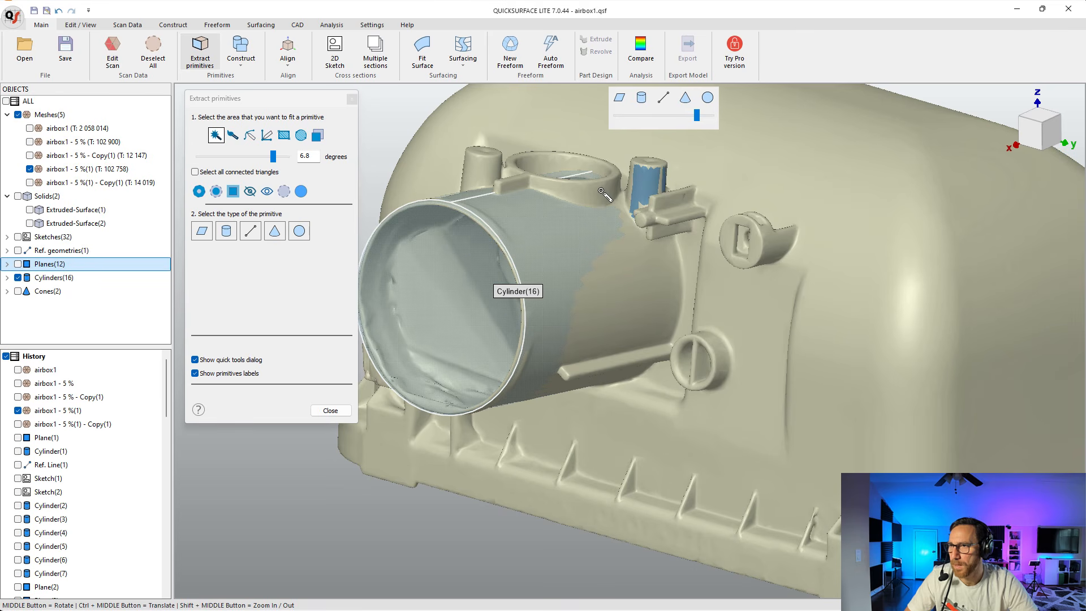
pyautogui.moveTo(651, 181); pyautogui.dragTo(647, 61, button='middle')
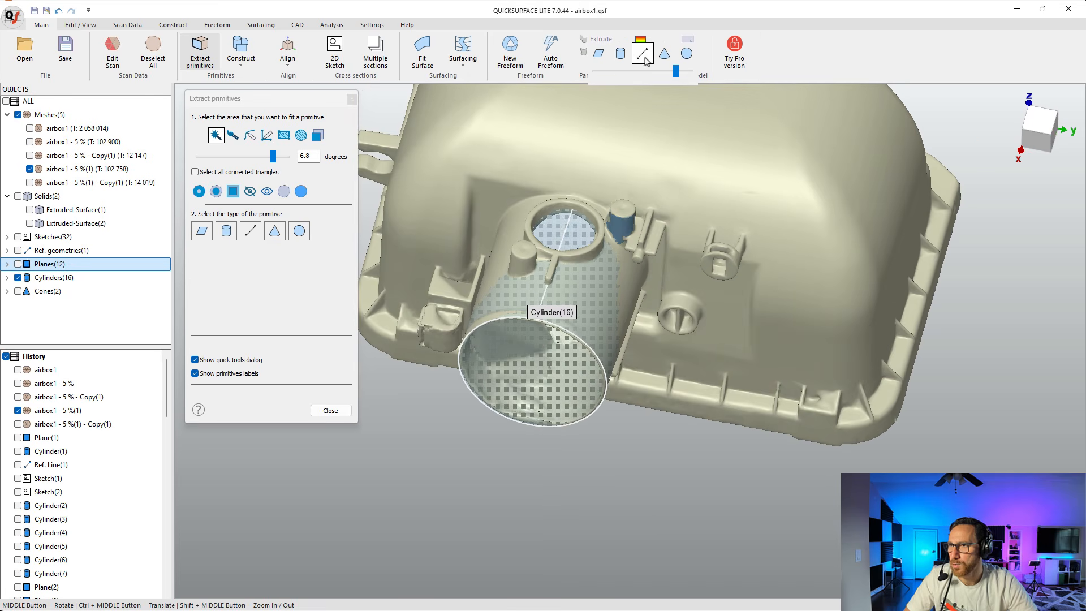
pyautogui.click(665, 56)
pyautogui.moveTo(641, 328); pyautogui.dragTo(674, 283, button='middle')
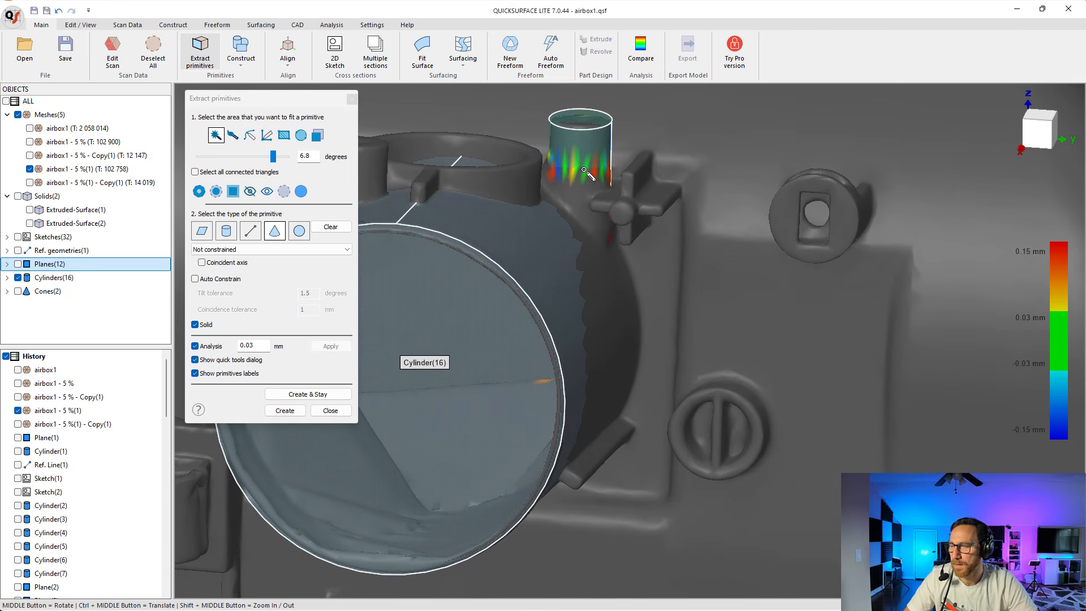
pyautogui.click(285, 411)
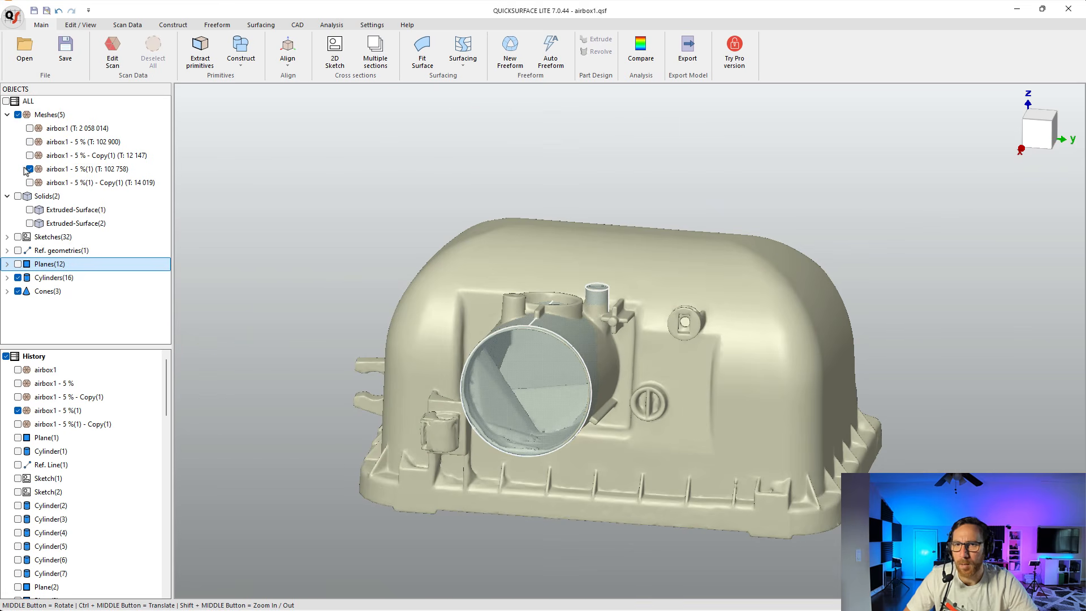
# Replace the visible airbox1 - 5 %(1) mesh with the original airbox1 mesh and select the opposite small post's outer wall for primitive extraction.
pyautogui.click(30, 169)
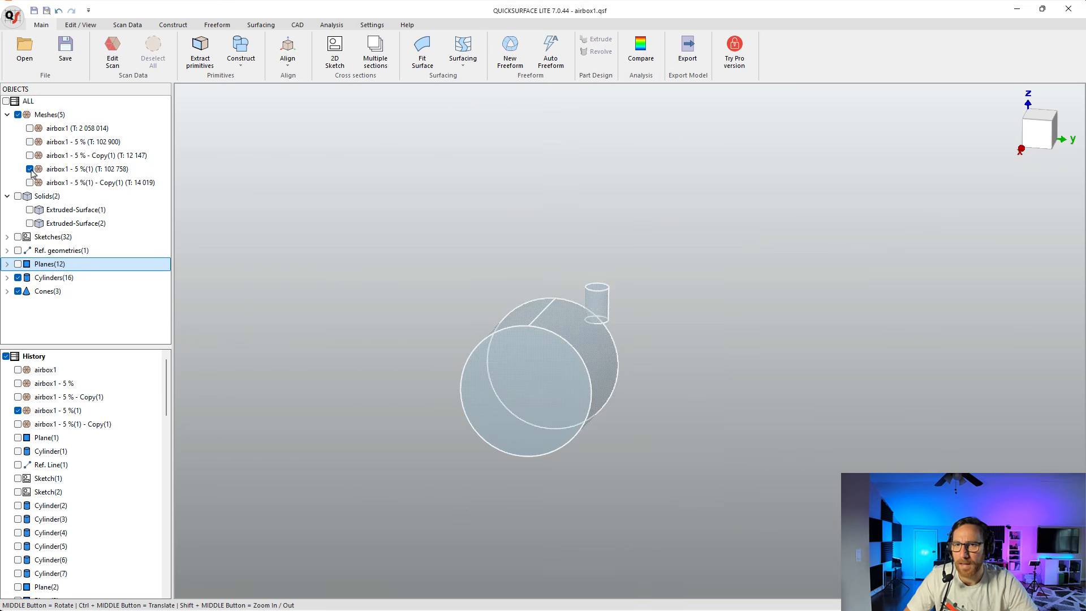
pyautogui.click(29, 129)
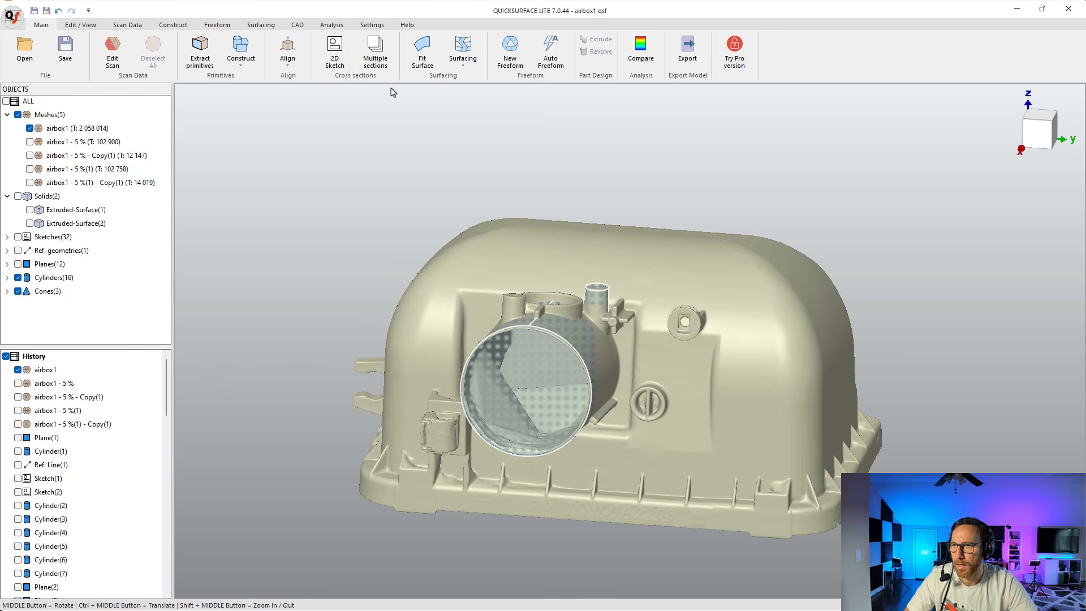
pyautogui.click(200, 52)
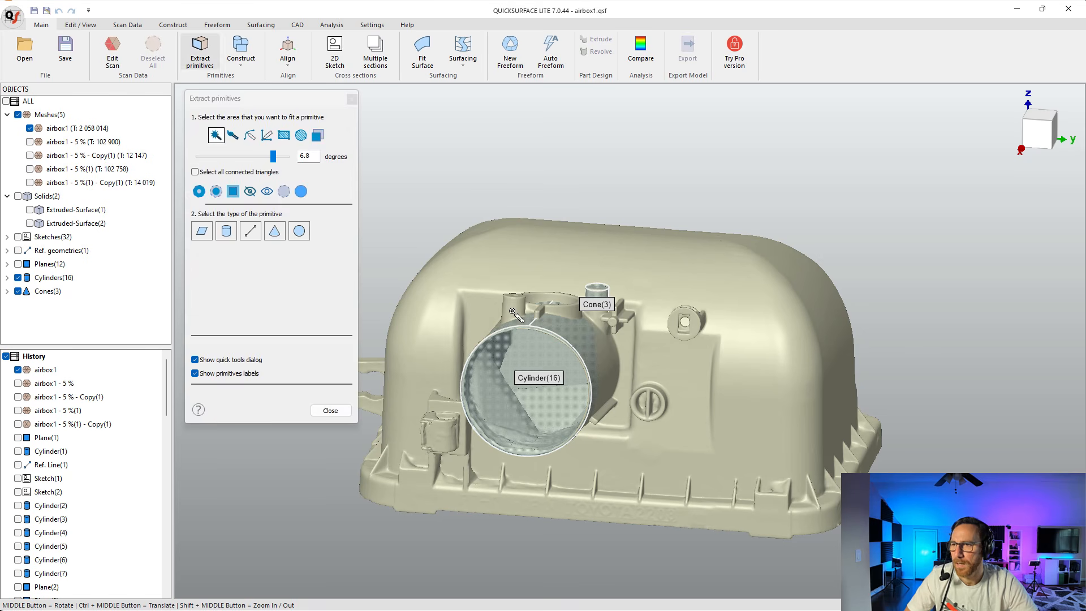
pyautogui.scroll(3, 515, 314)
pyautogui.click(520, 307)
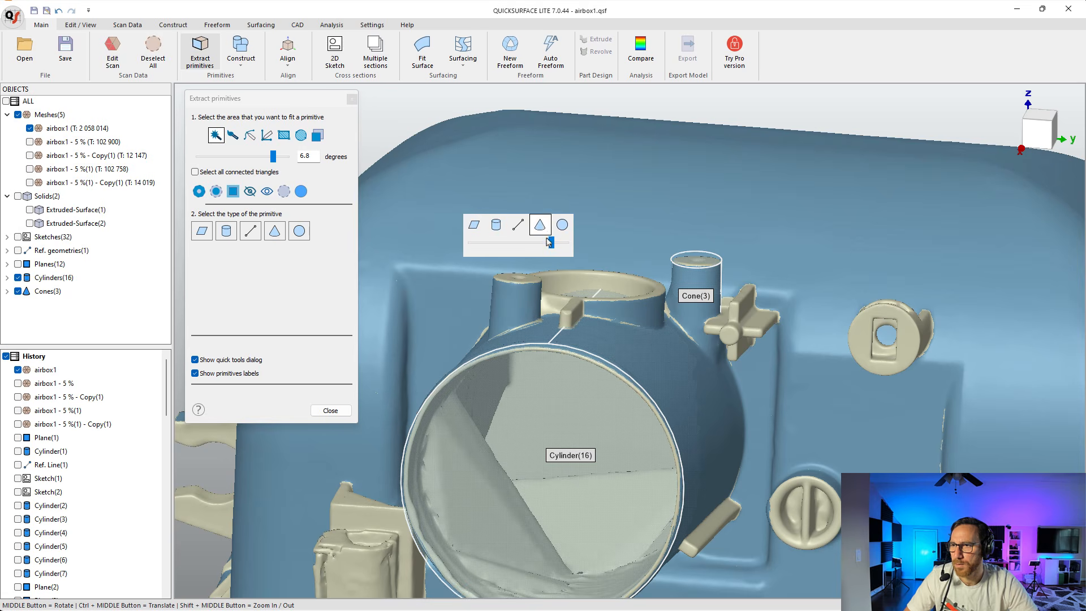
pyautogui.moveTo(552, 242); pyautogui.dragTo(517, 247)
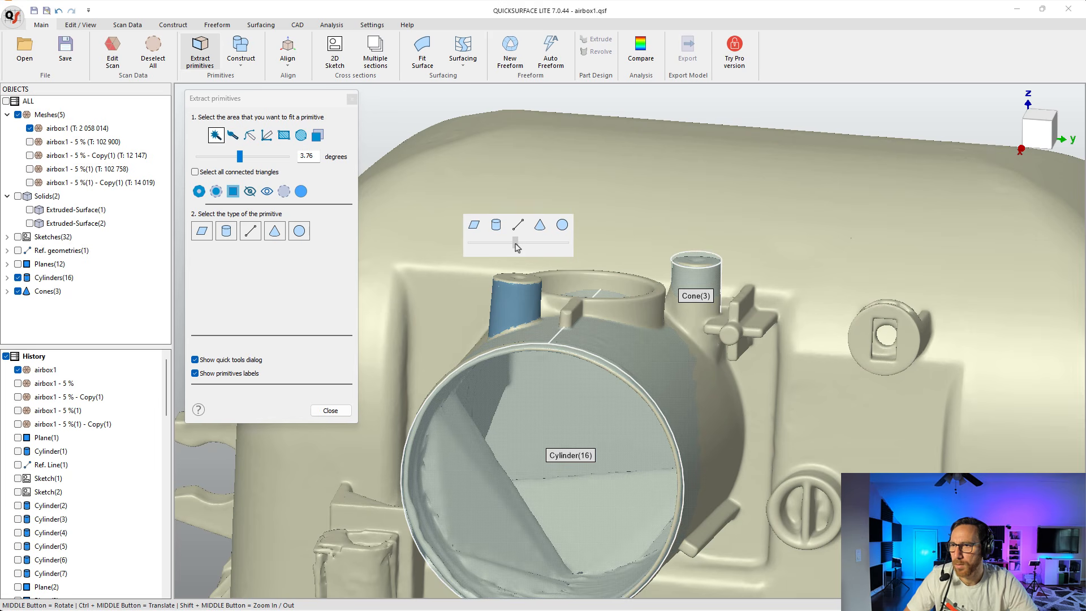
# Try to fit a cone to this post's 3.92-degree selection with deviation analysis enabled and clear the fit.
pyautogui.click(540, 226)
pyautogui.scroll(2, 521, 303)
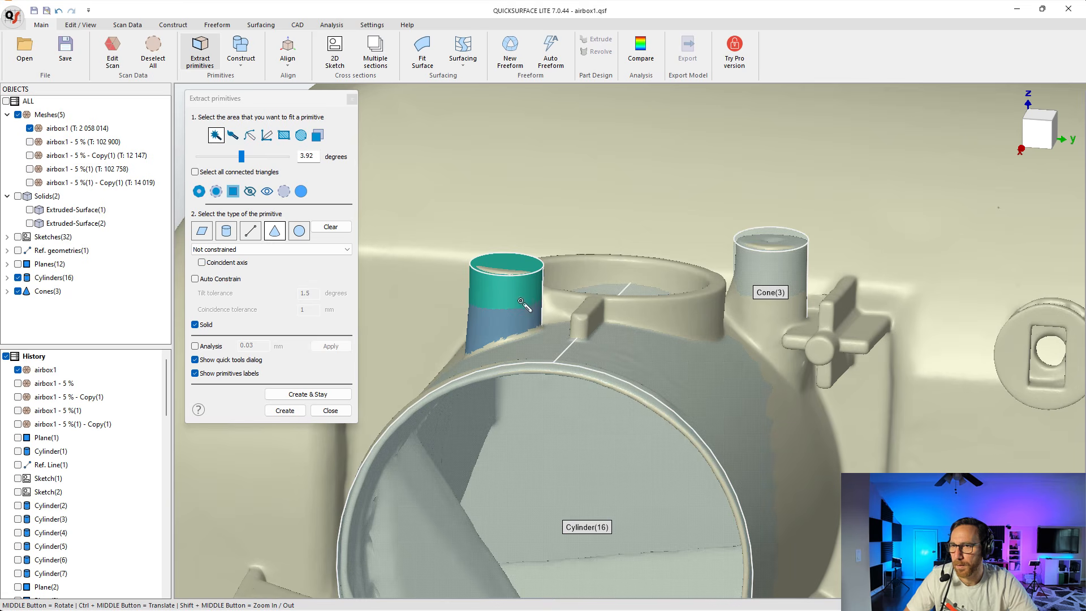
pyautogui.click(194, 346)
pyautogui.click(331, 231)
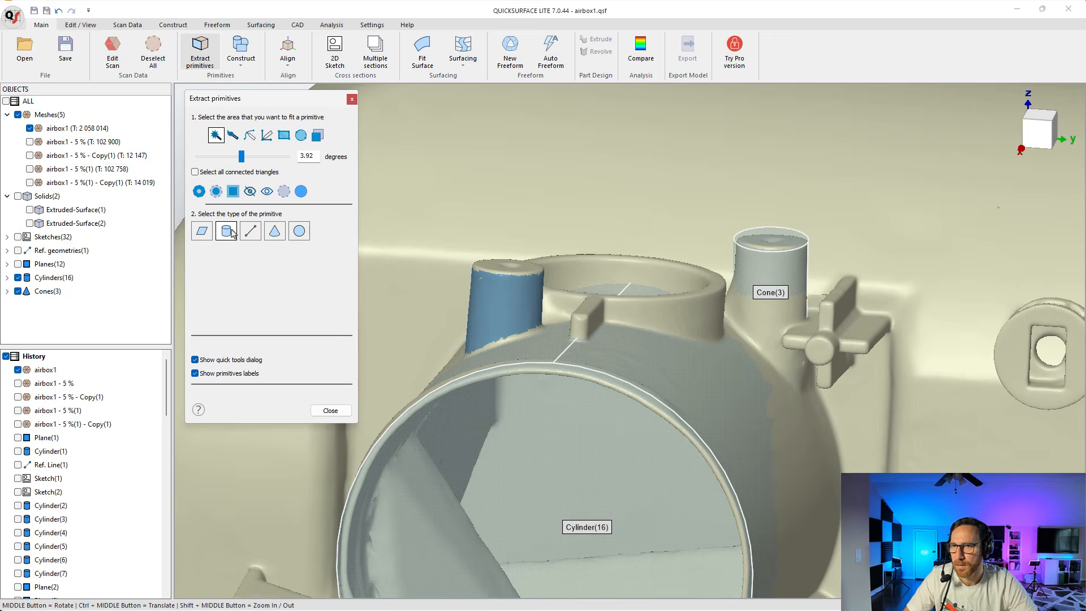
# Fit a cylinder to the same post selection, check its deviation from several sides and create it, keeping extraction active.
pyautogui.click(226, 230)
pyautogui.moveTo(475, 350); pyautogui.dragTo(558, 374, button='middle')
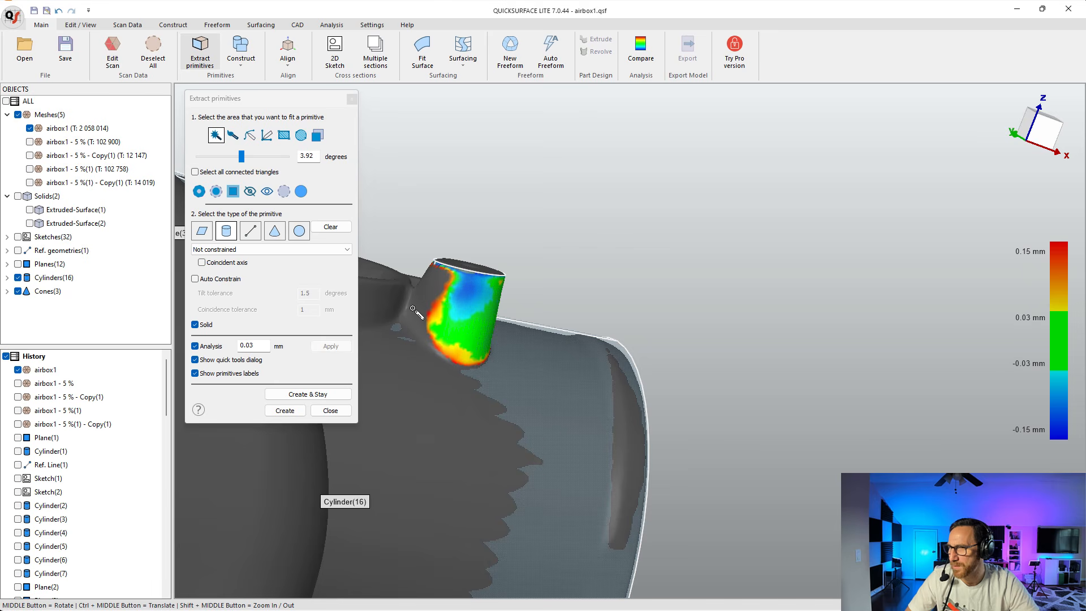
pyautogui.moveTo(470, 364); pyautogui.dragTo(610, 357, button='middle')
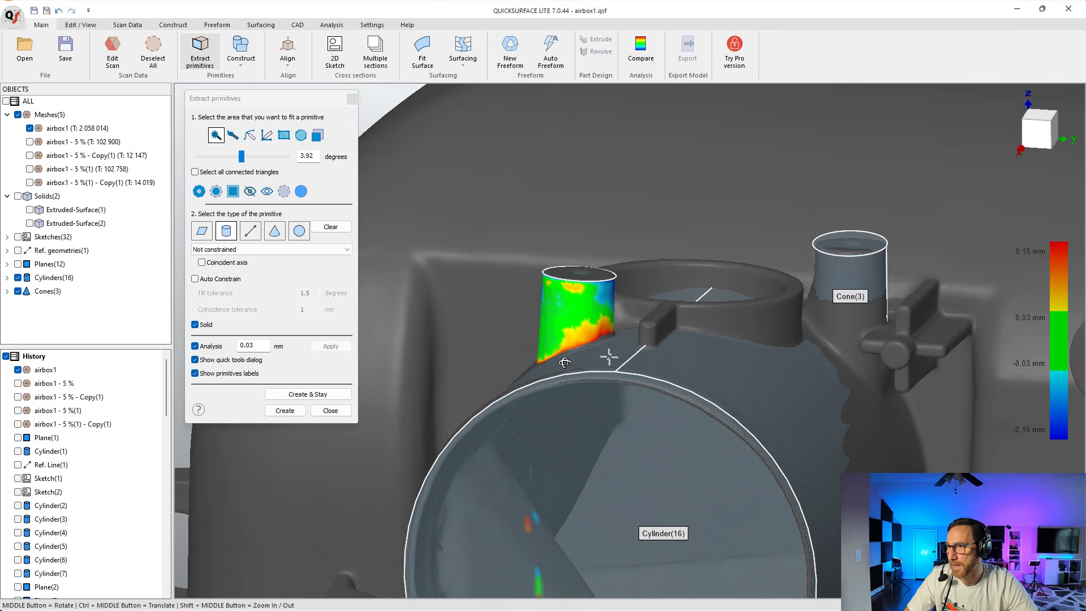
pyautogui.click(308, 394)
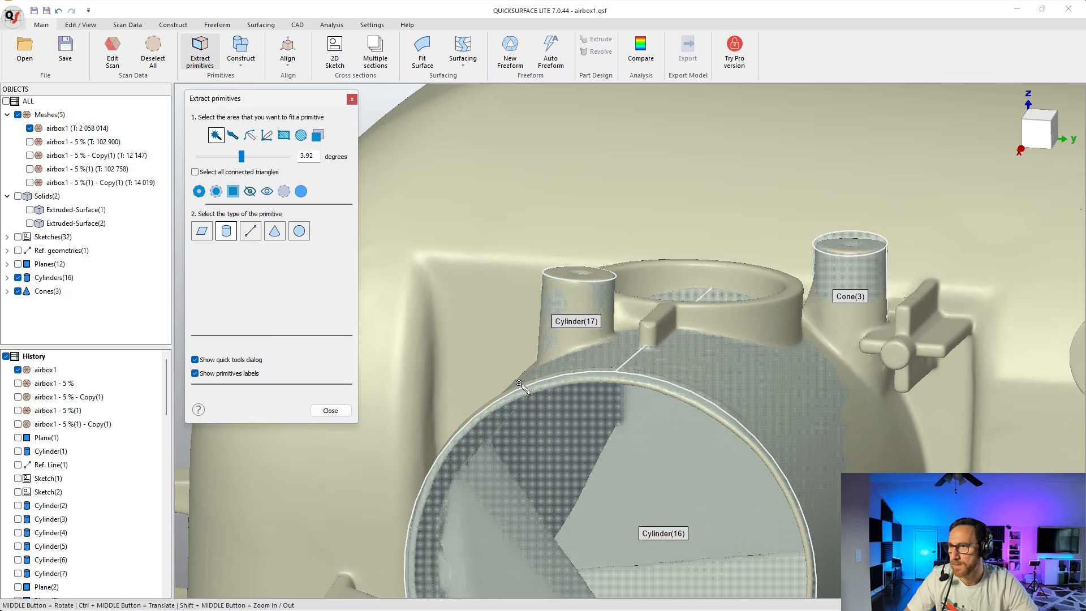
# Select the small round pin of the cross-shaped rib at 4.96 degrees and create a cone from it, keeping extraction active.
pyautogui.moveTo(707, 408); pyautogui.dragTo(878, 373, button='middle')
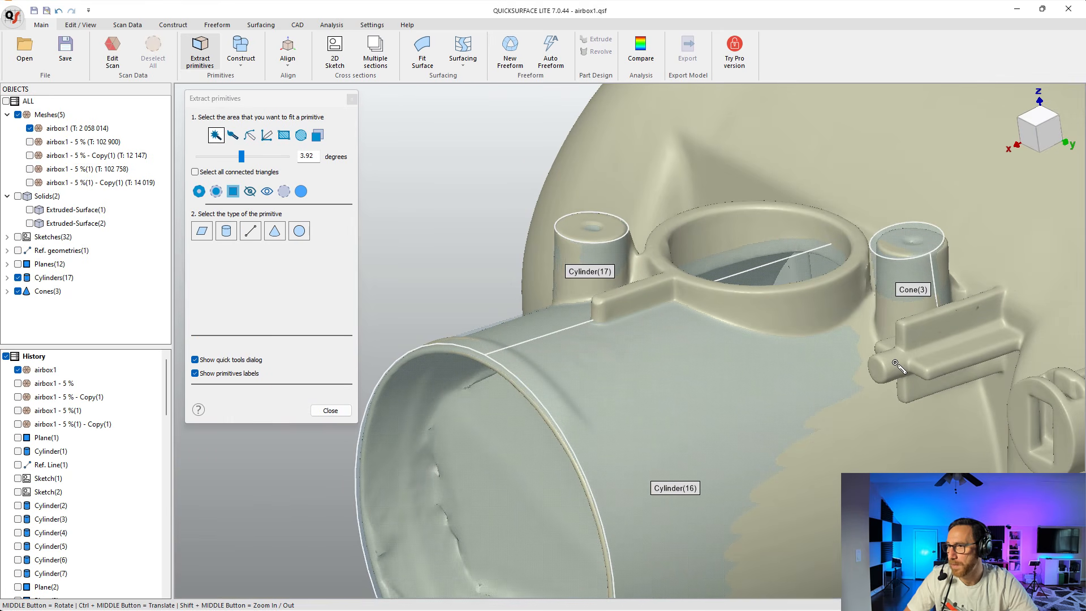
pyautogui.click(893, 363)
pyautogui.moveTo(902, 306); pyautogui.dragTo(908, 306)
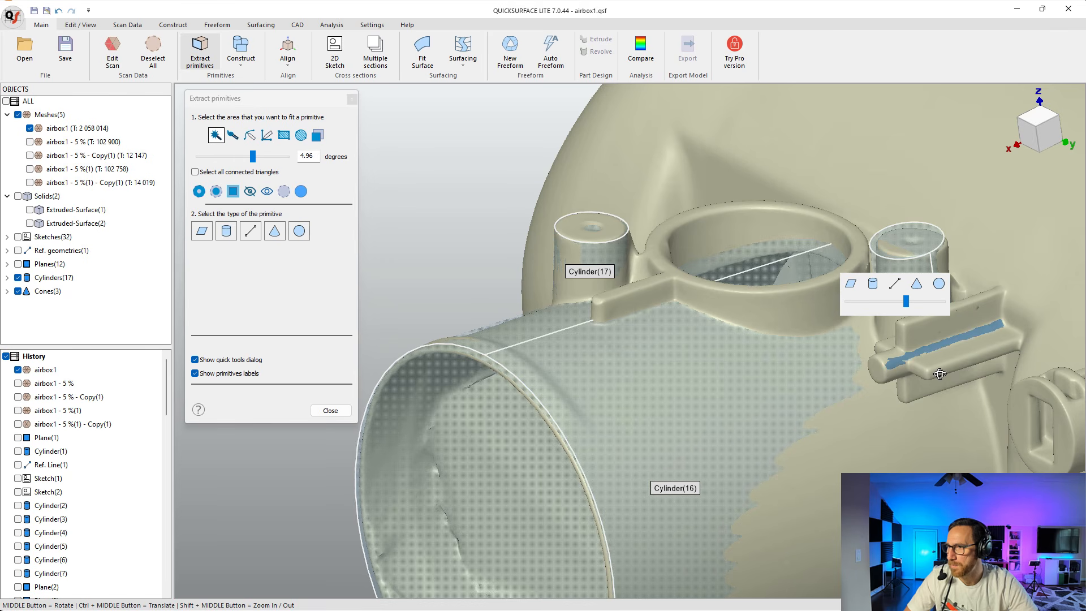
pyautogui.moveTo(941, 374); pyautogui.dragTo(1052, 408, button='middle')
pyautogui.click(1000, 387)
pyautogui.scroll(-2, 1006, 423)
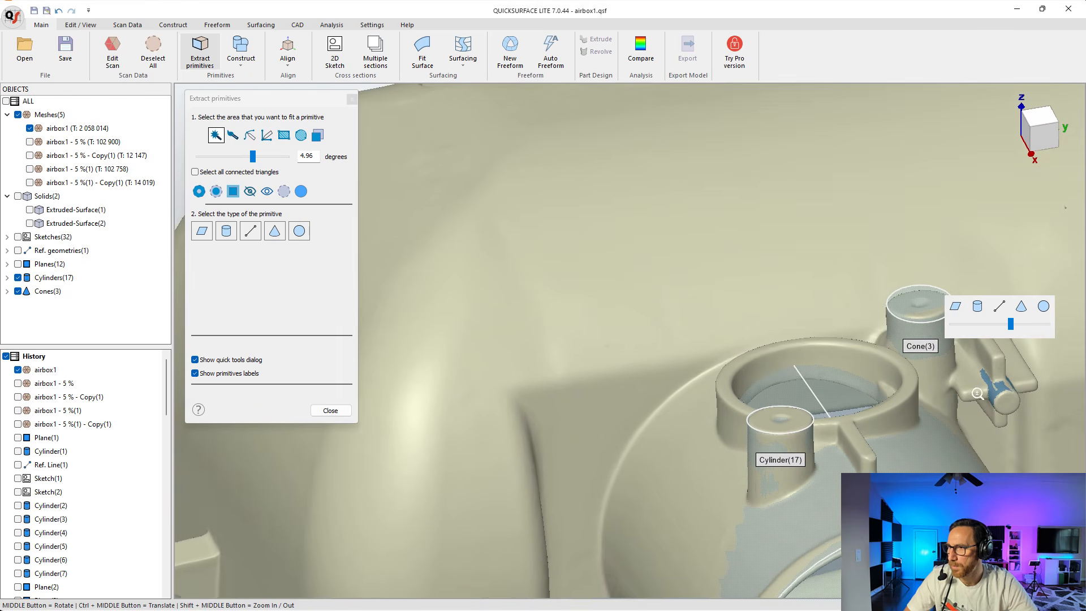
pyautogui.click(1021, 306)
pyautogui.keyDown('ctrl'); pyautogui.moveTo(1001, 446); pyautogui.dragTo(534, 456, button='middle'); pyautogui.keyUp('ctrl')
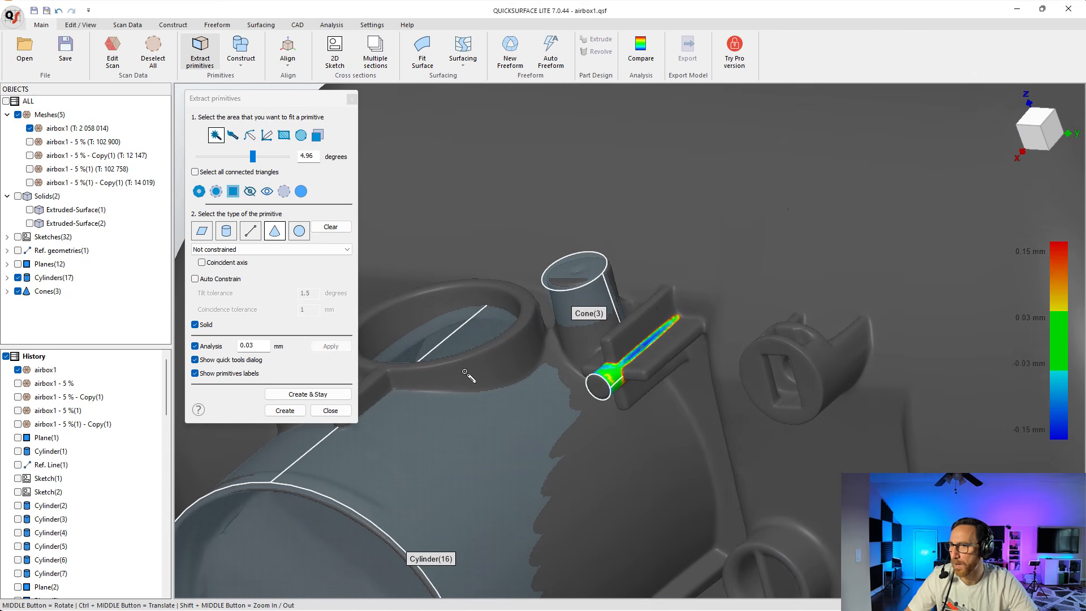
pyautogui.click(327, 394)
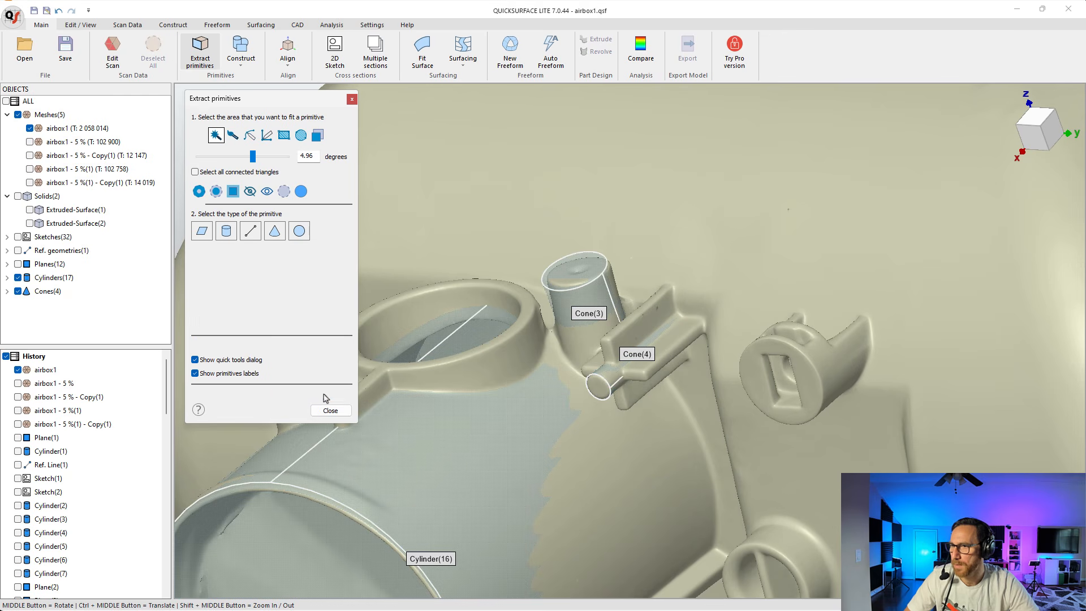
# Select the outer wall of the round slotted boss, try to fit a cone to it and clear the fit.
pyautogui.click(826, 368)
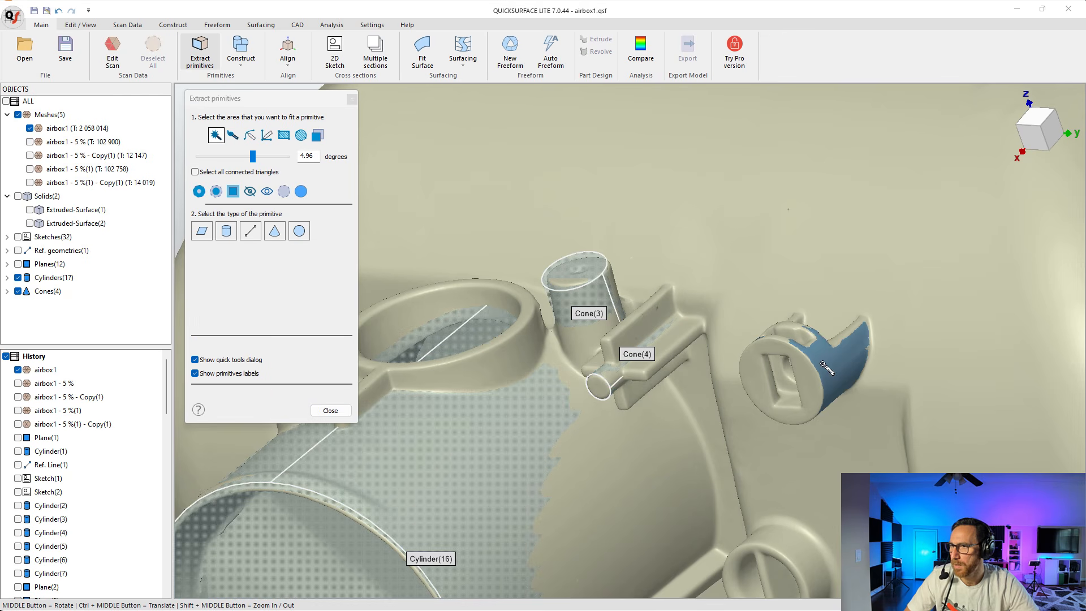
pyautogui.click(841, 284)
pyautogui.moveTo(847, 346); pyautogui.dragTo(775, 404, button='middle')
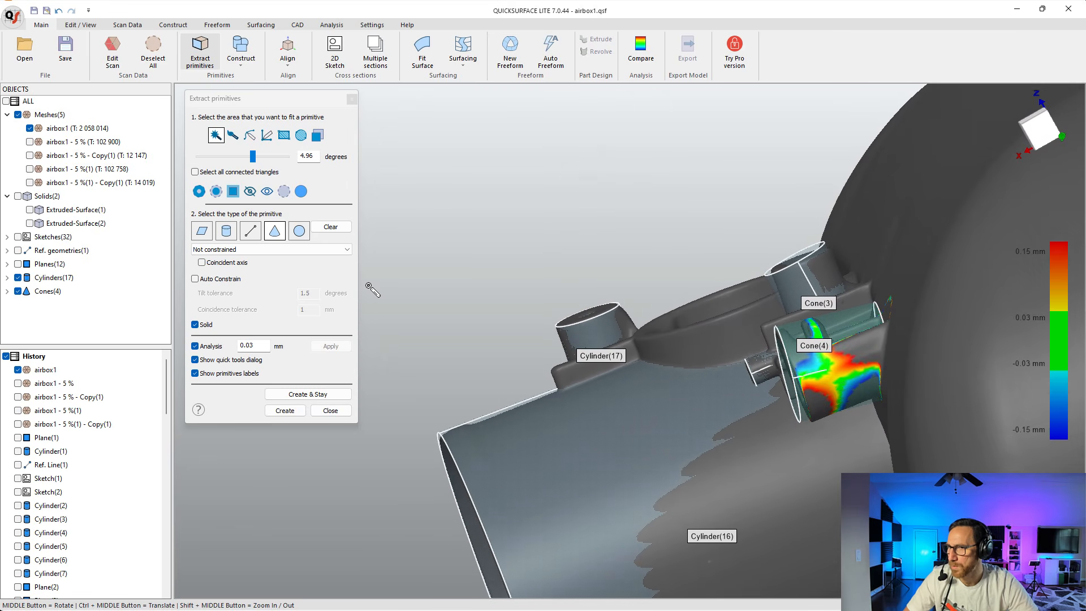
pyautogui.click(331, 227)
# Fit a cylinder to the slotted boss selection, inspect its deviation and create it, keeping extraction active.
pyautogui.moveTo(679, 396); pyautogui.dragTo(789, 448, button='middle')
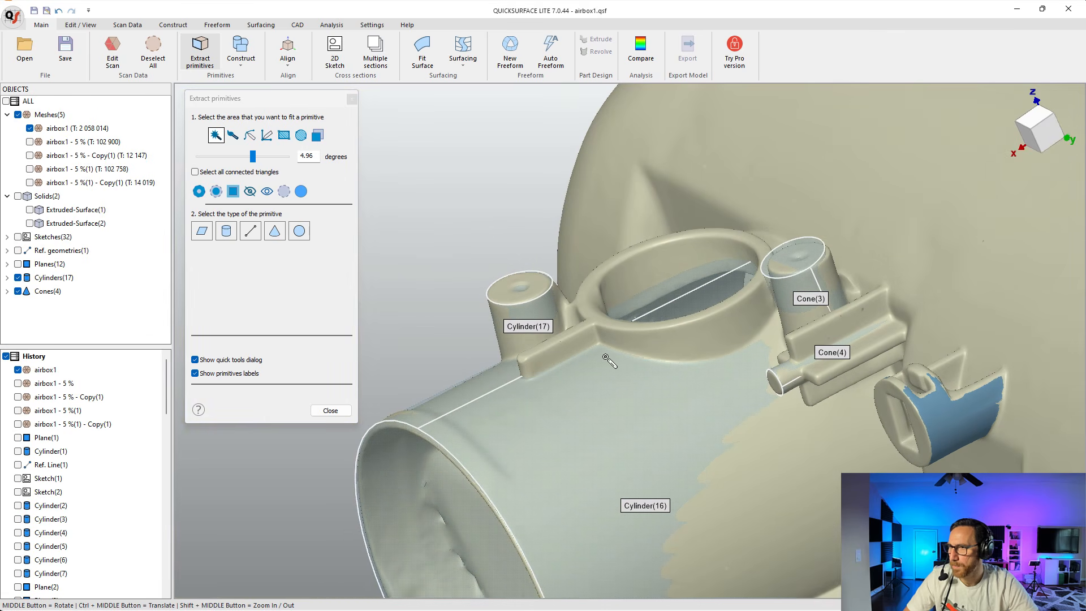
pyautogui.click(225, 232)
pyautogui.moveTo(650, 430); pyautogui.dragTo(738, 435, button='middle')
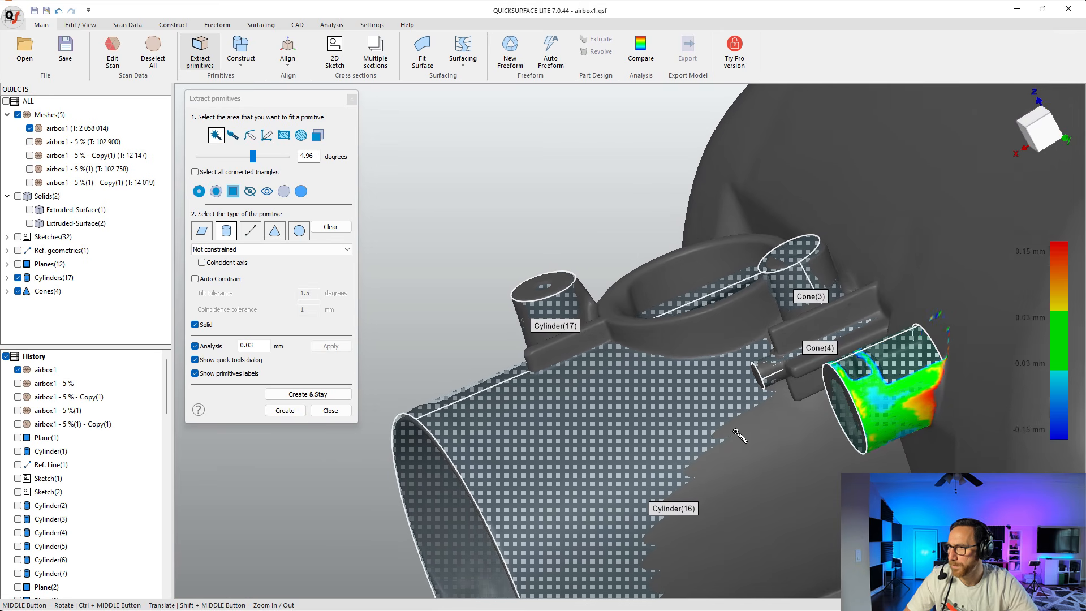
pyautogui.click(308, 394)
# Select the outer wall of the ring-shaped port on top of the inlet tube and create a cylinder from it.
pyautogui.moveTo(679, 362); pyautogui.dragTo(652, 318, button='middle')
pyautogui.click(718, 343)
pyautogui.click(636, 321)
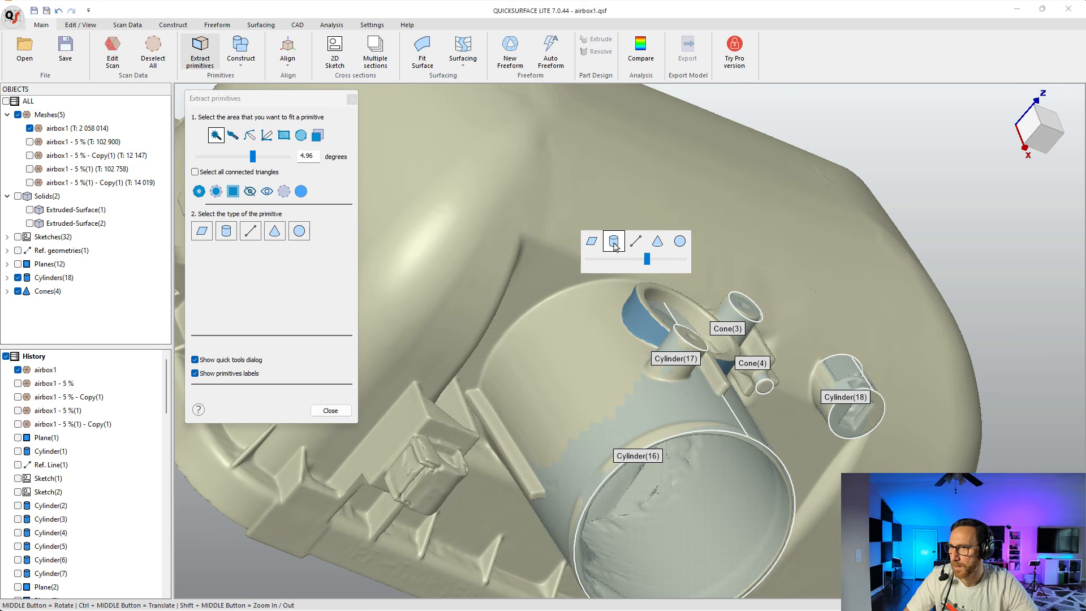
pyautogui.click(613, 241)
pyautogui.moveTo(659, 394); pyautogui.dragTo(738, 393, button='middle')
pyautogui.click(325, 394)
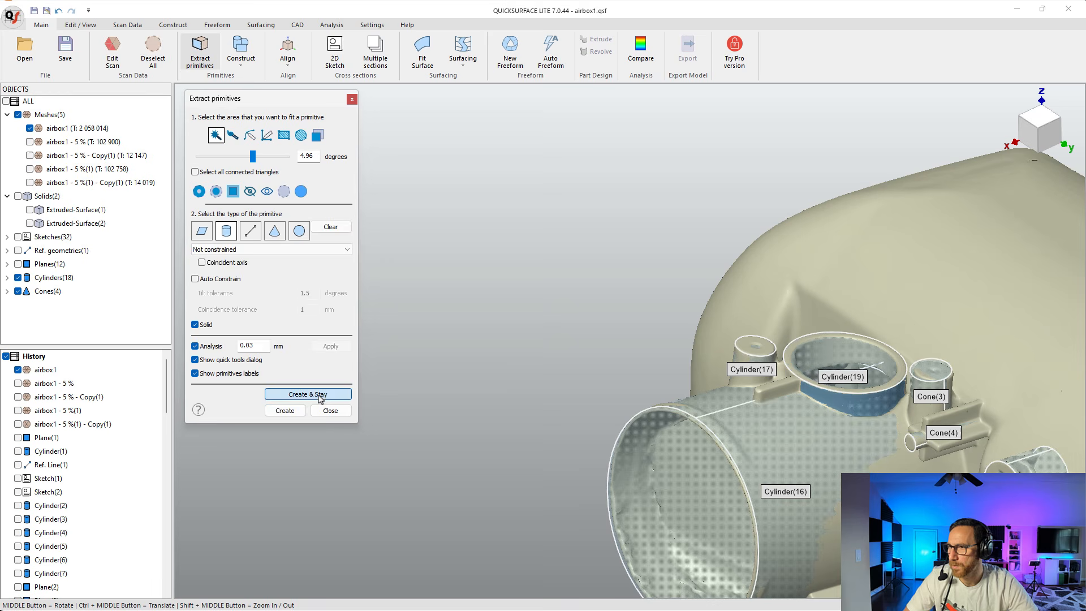
# Select the inner wall of the ring-shaped port on top of the inlet tube and create a cylinder from it, keeping extraction active.
pyautogui.click(841, 333)
pyautogui.click(815, 267)
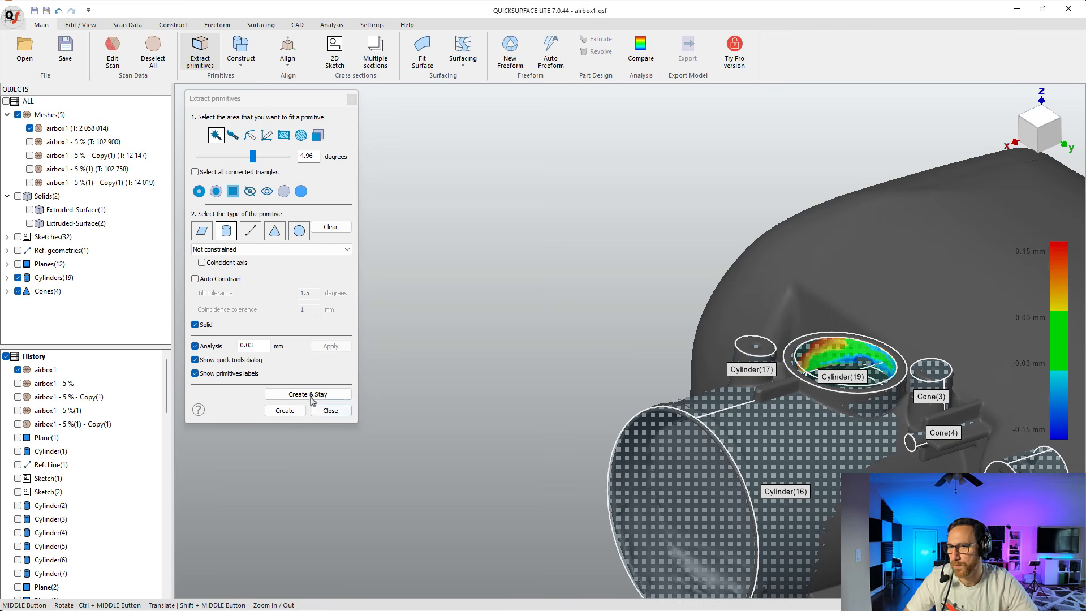
pyautogui.click(311, 396)
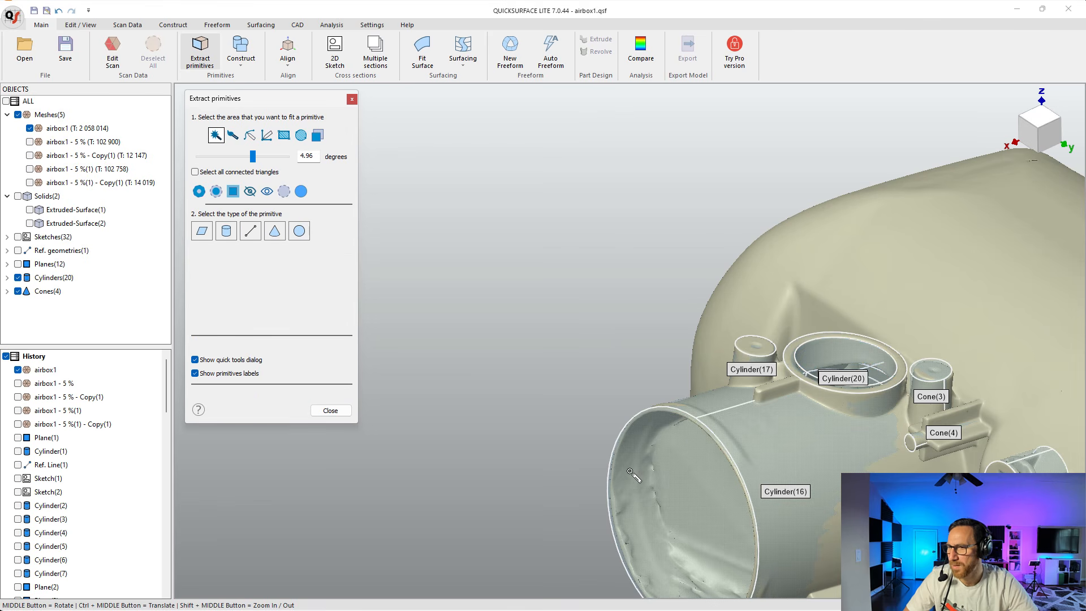
# Select the round wall just below the slotted boss with the angle reduced to 3.68 degrees and create a cylinder, keeping extraction active.
pyautogui.scroll(-3, 682, 391)
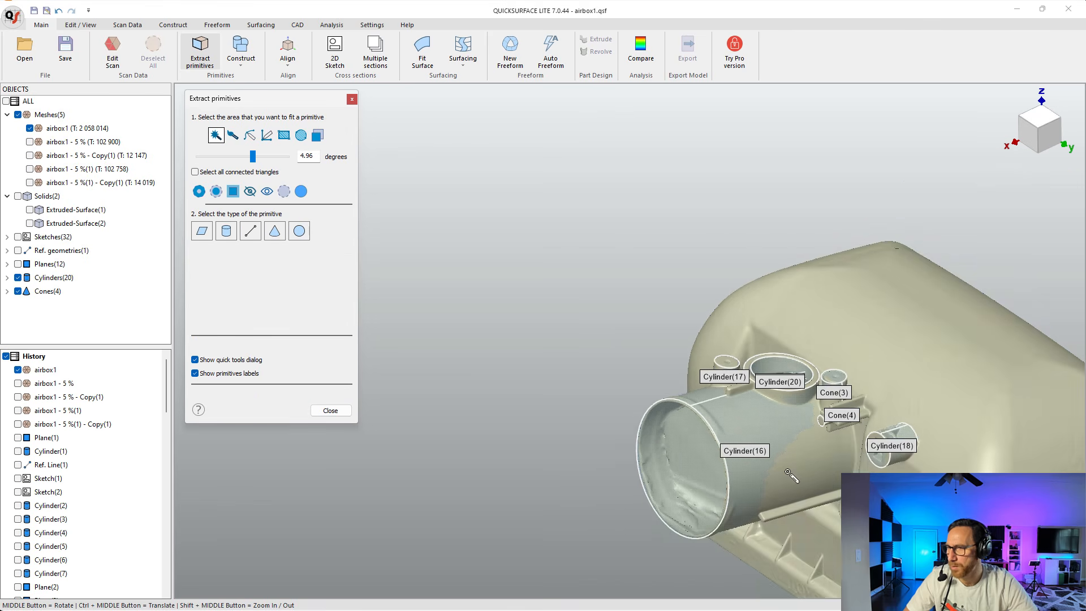
pyautogui.scroll(3, 890, 471)
pyautogui.click(889, 472)
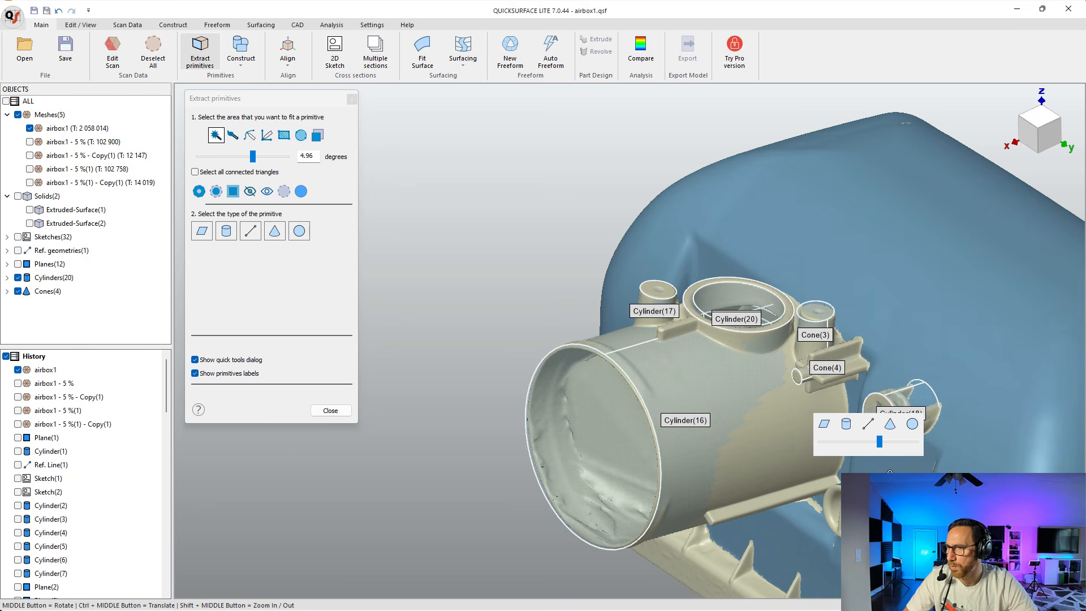
pyautogui.moveTo(878, 441); pyautogui.dragTo(868, 444)
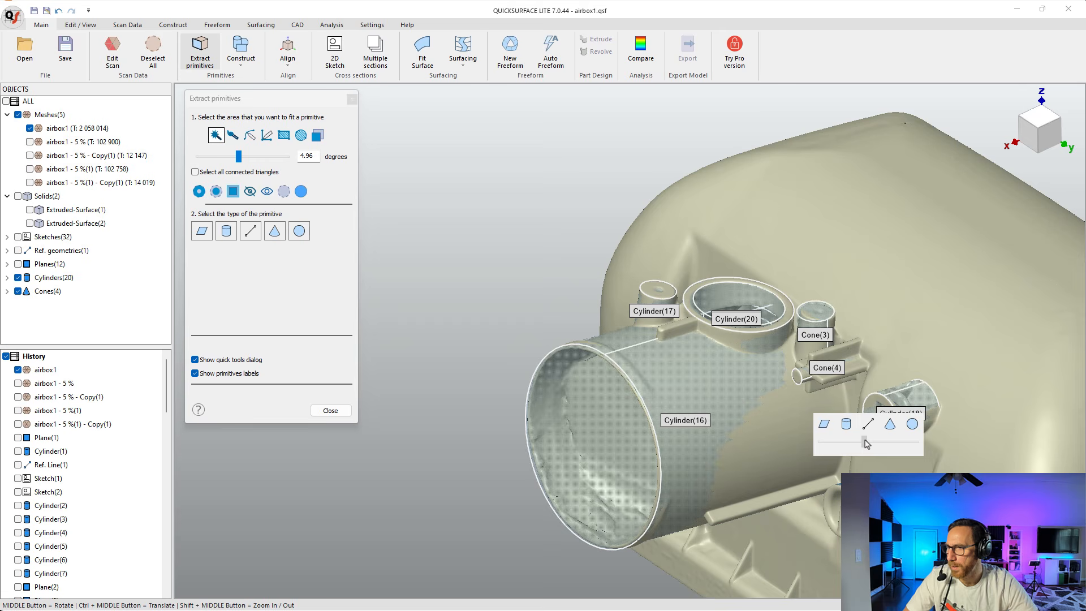
pyautogui.click(847, 424)
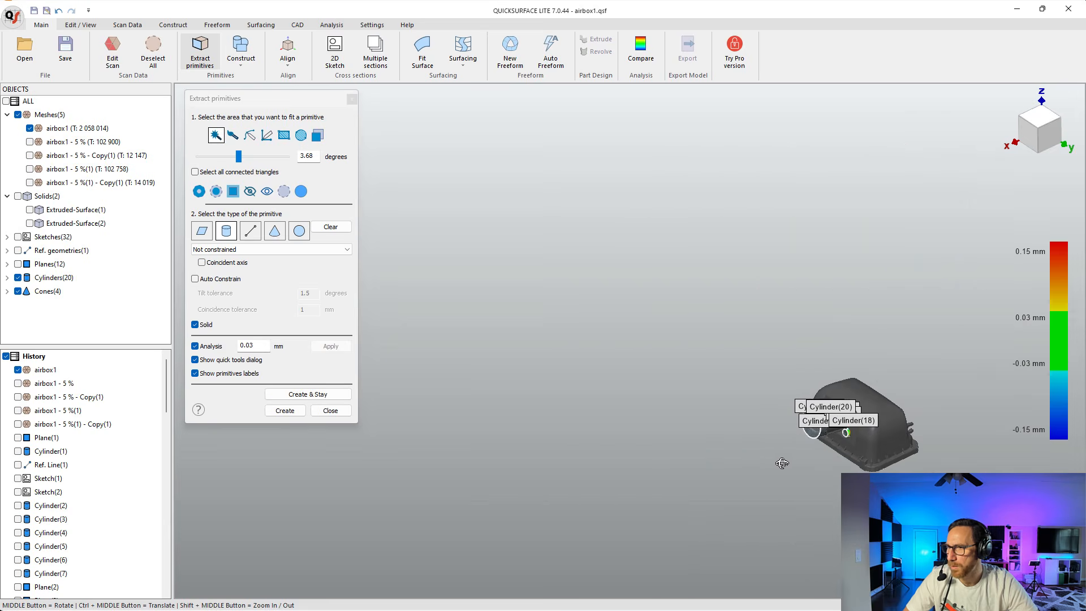
pyautogui.moveTo(786, 438); pyautogui.dragTo(707, 504, button='middle')
pyautogui.scroll(10, 794, 430)
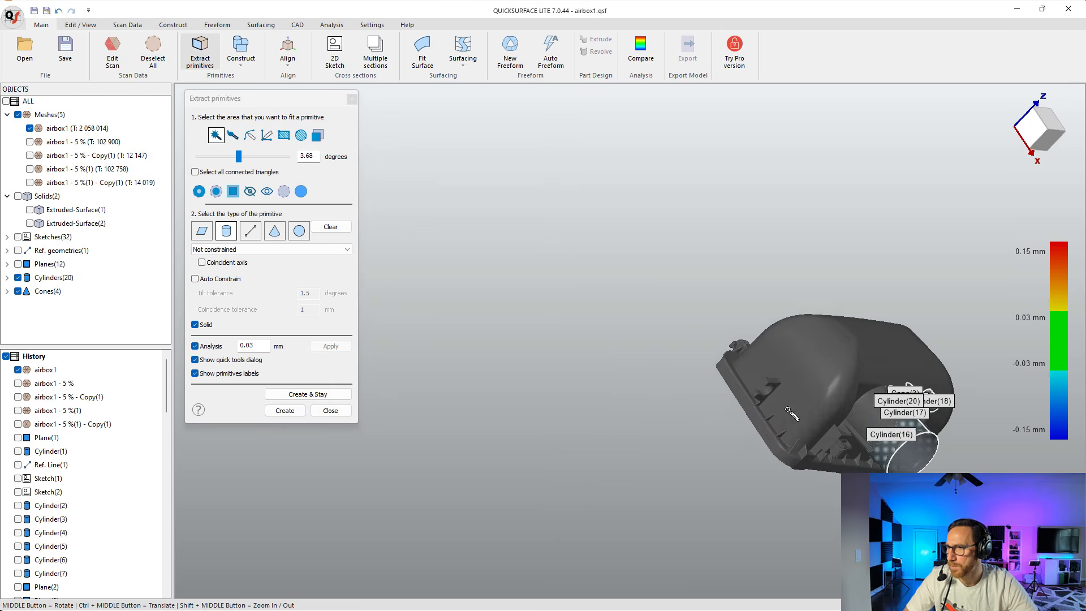
pyautogui.click(308, 395)
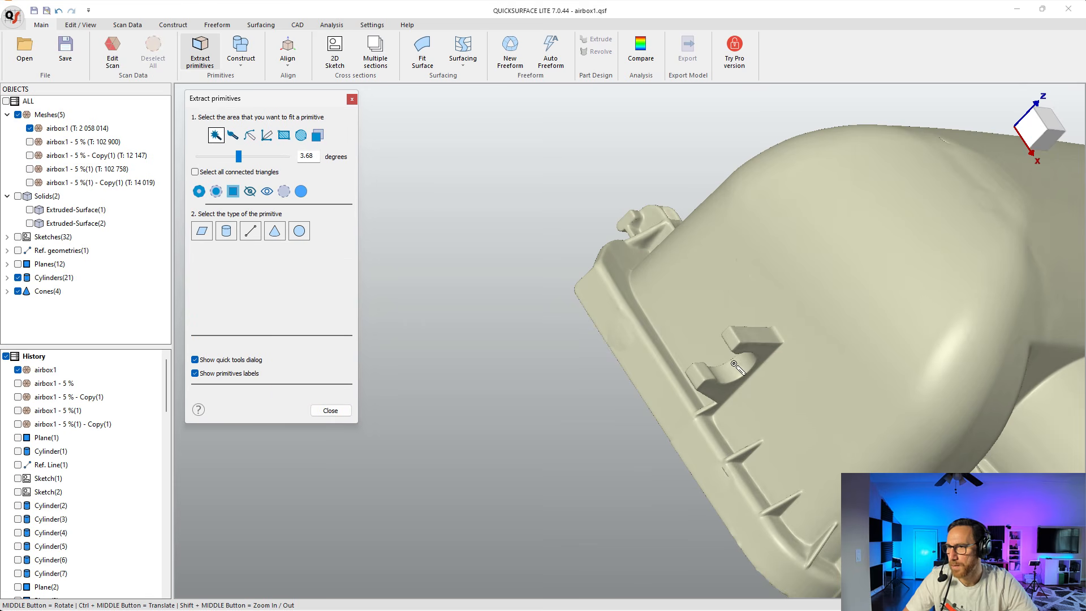
# Select the curved inner face of the small open clip near the airbox flange and create a cylinder from it, keeping extraction active.
pyautogui.click(734, 370)
pyautogui.click(722, 292)
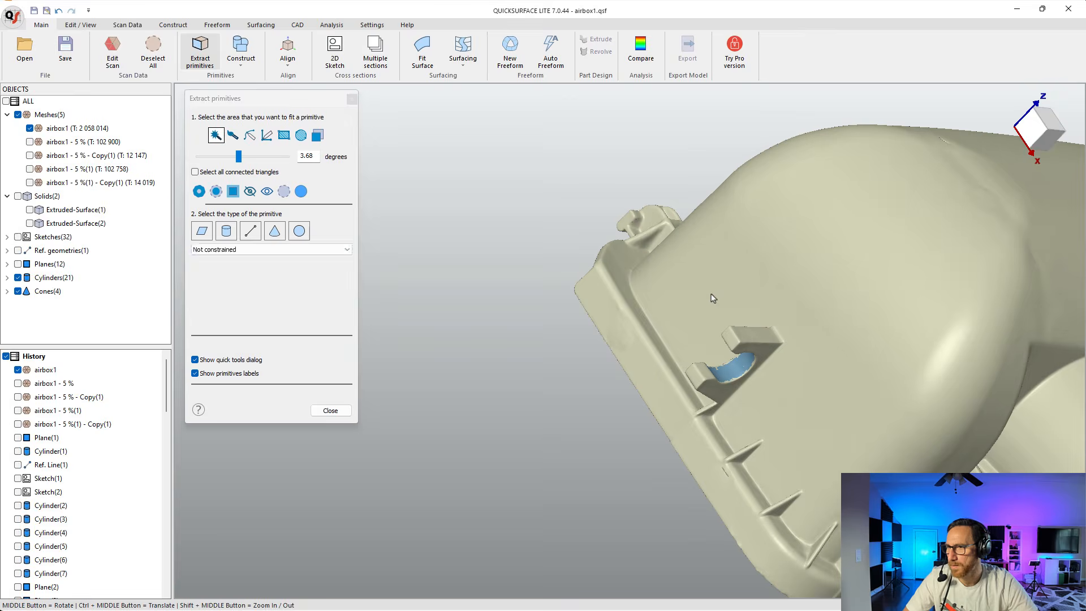
pyautogui.click(308, 394)
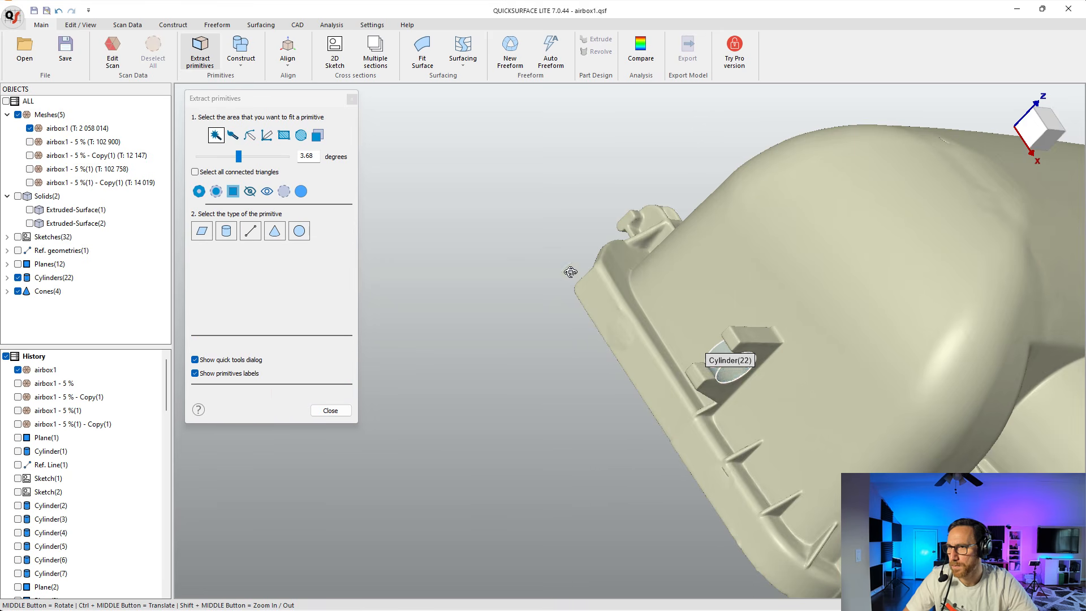
# Select the curved inner face of the large hook-shaped bracket on the flange at 3.52 degrees and create a cylinder from it.
pyautogui.moveTo(594, 339); pyautogui.dragTo(676, 404, button='middle')
pyautogui.moveTo(686, 189); pyautogui.dragTo(649, 233, button='middle')
pyautogui.scroll(4, 715, 185)
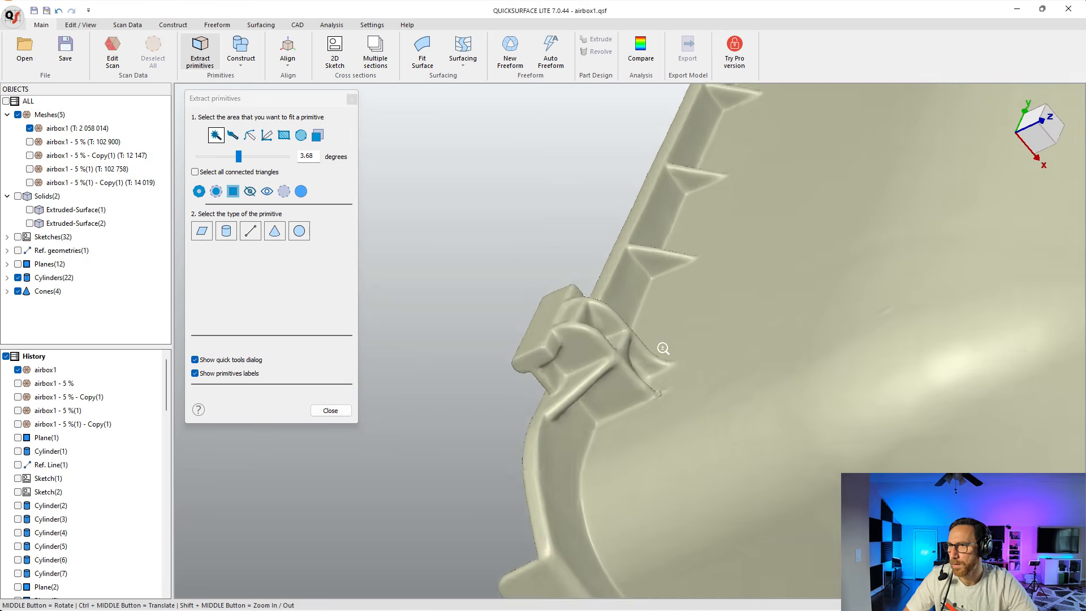
pyautogui.keyDown('ctrl'); pyautogui.moveTo(697, 208); pyautogui.dragTo(683, 302, button='middle'); pyautogui.keyUp('ctrl')
pyautogui.click(757, 131)
pyautogui.moveTo(752, 68); pyautogui.dragTo(750, 68)
pyautogui.click(734, 52)
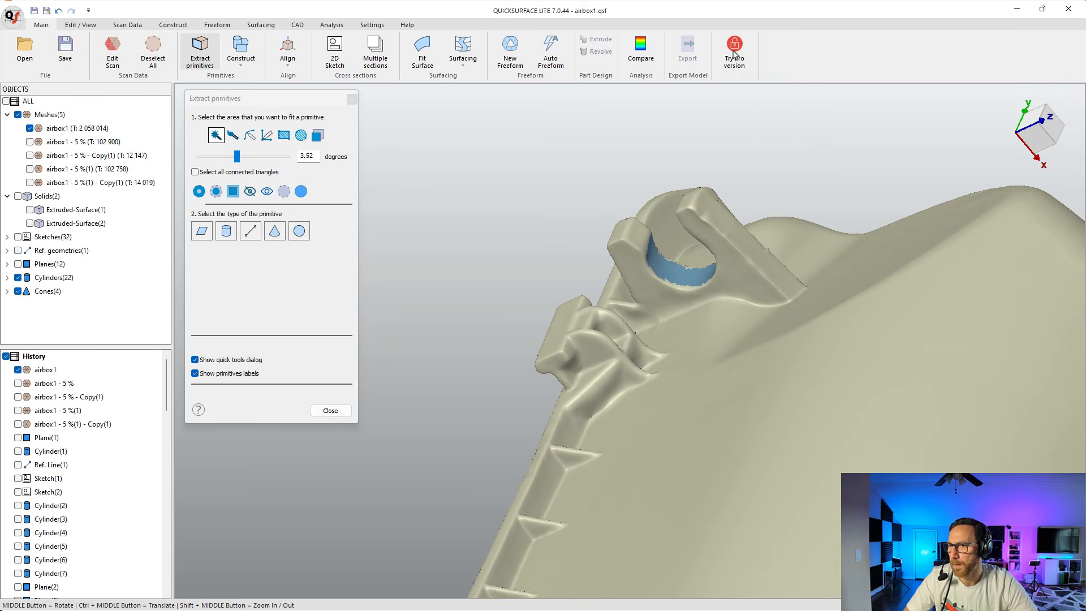
pyautogui.click(300, 410)
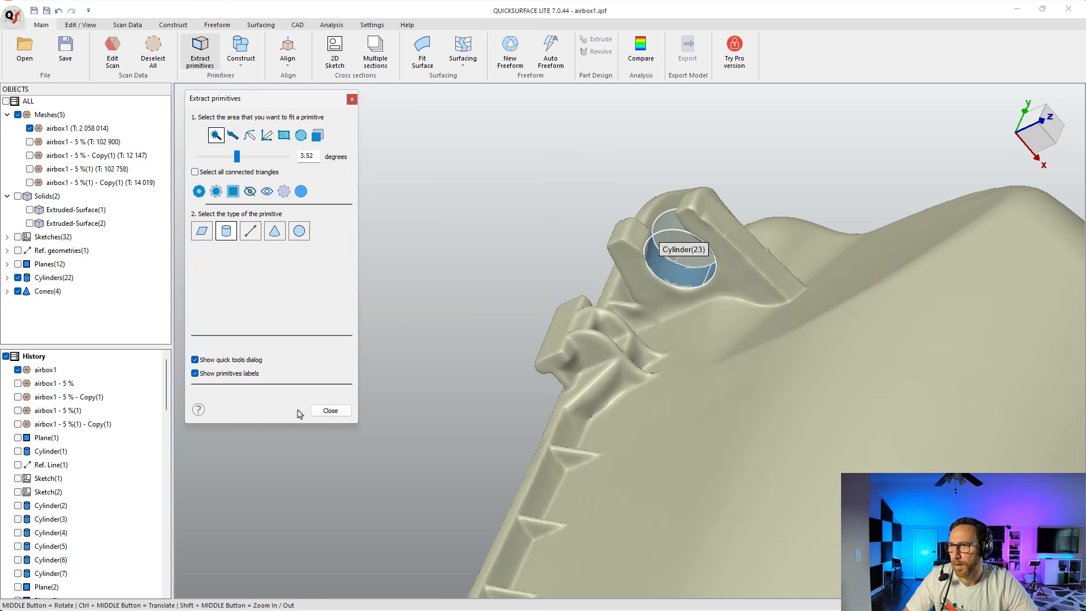
# Delete the cone fitted to the short vertical boss between the round port and the side bosses.
pyautogui.moveTo(430, 328); pyautogui.dragTo(628, 368, button='middle')
pyautogui.moveTo(860, 529); pyautogui.dragTo(851, 524, button='middle')
pyautogui.keyDown('ctrl'); pyautogui.moveTo(838, 518); pyautogui.dragTo(654, 293, button='middle'); pyautogui.keyUp('ctrl')
pyautogui.scroll(5, 654, 295)
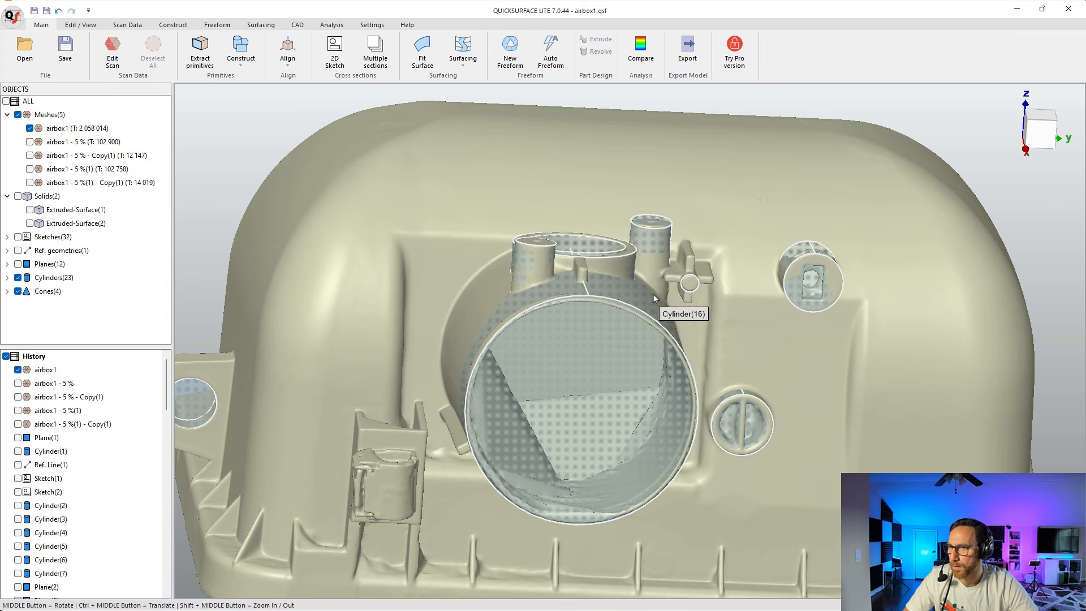
pyautogui.moveTo(691, 380); pyautogui.dragTo(690, 255, button='middle')
pyautogui.click(656, 232)
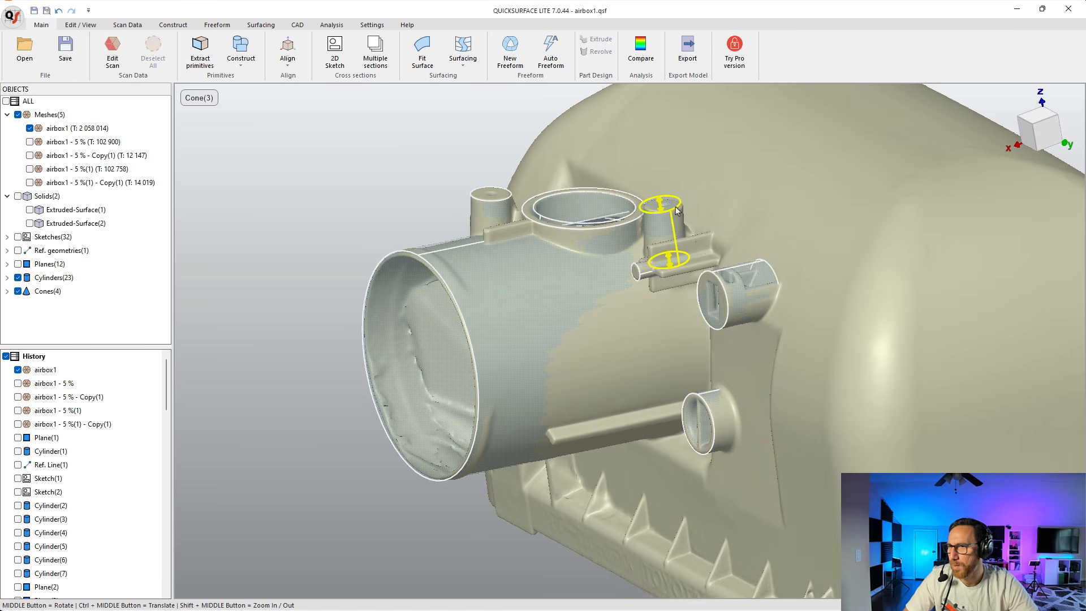
pyautogui.press('Delete')
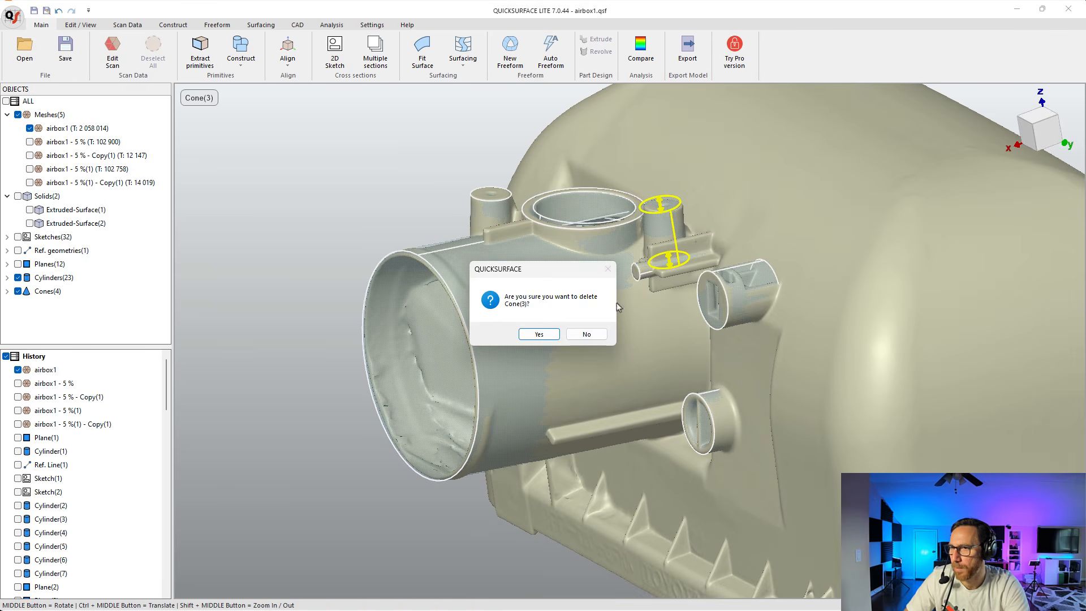
pyautogui.click(543, 334)
pyautogui.scroll(2, 665, 216)
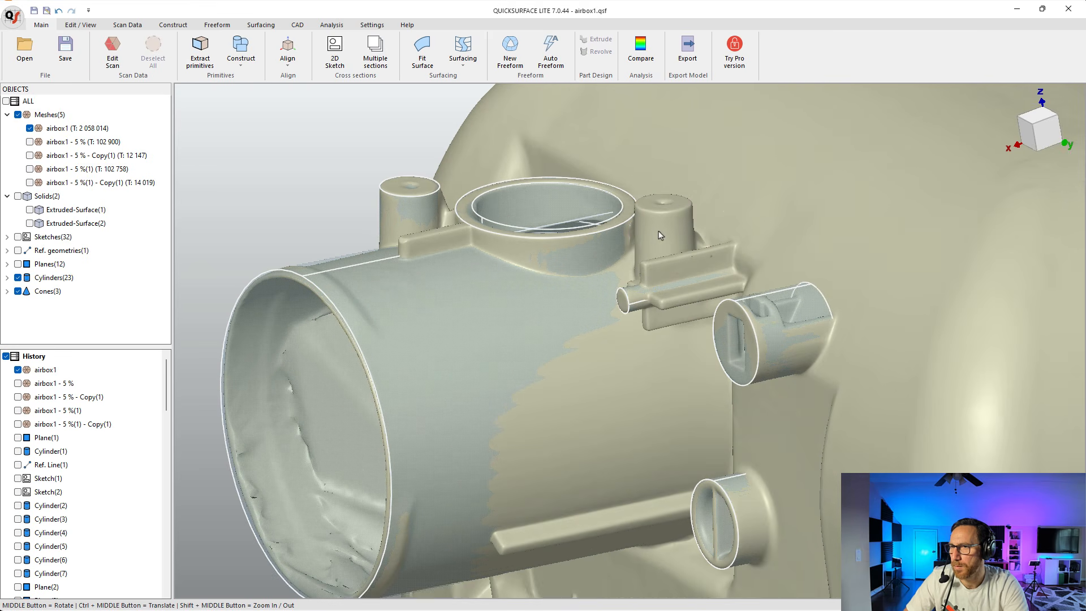
# Extend the upper side boss cylinder into the housing and the far vertical boss cylinder down into the intake tube.
pyautogui.click(513, 325)
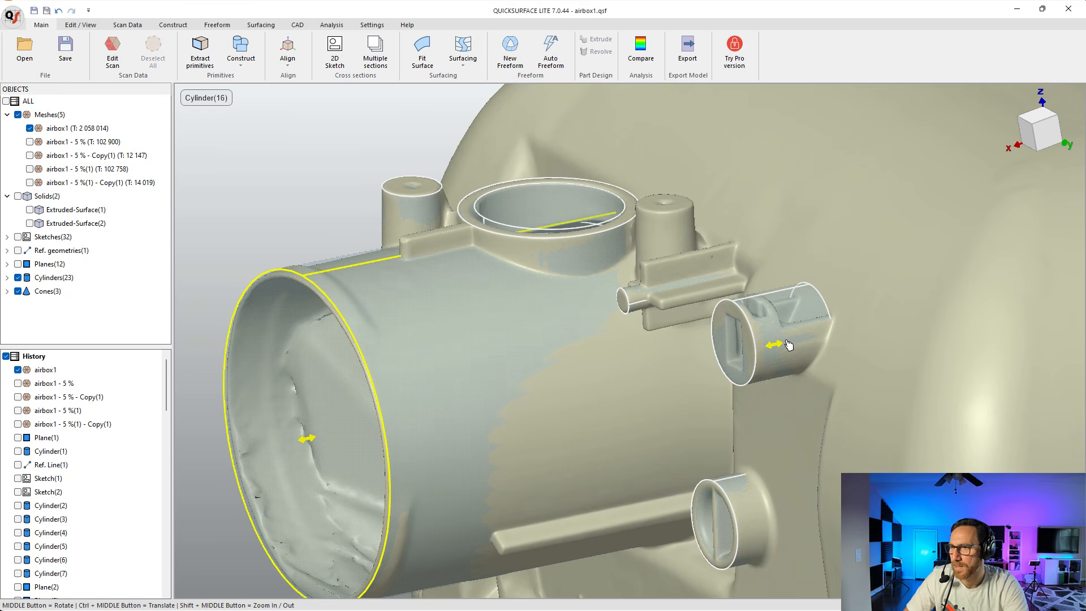
pyautogui.click(817, 320)
pyautogui.moveTo(822, 327); pyautogui.dragTo(862, 315)
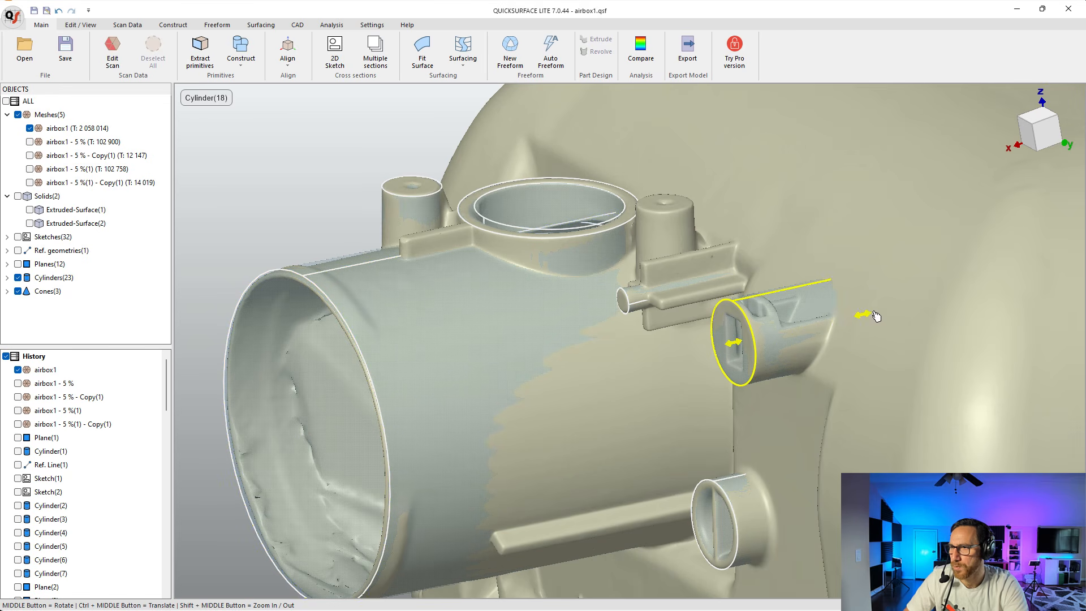
pyautogui.click(414, 215)
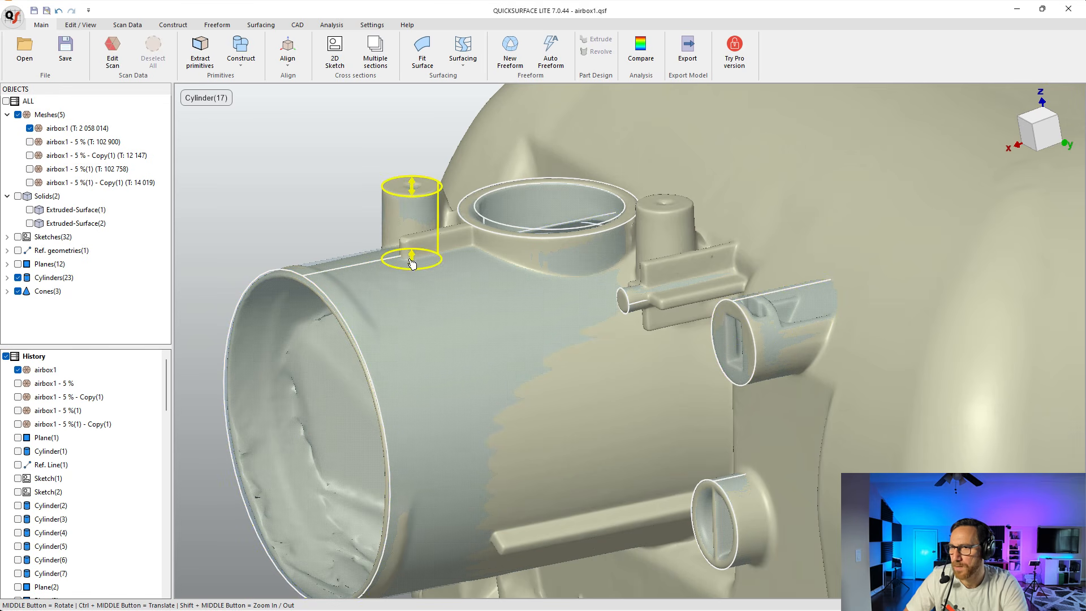
pyautogui.moveTo(411, 261); pyautogui.dragTo(412, 313)
# Extend the lower side boss cylinder and the small pin cylinder deeper into the housing.
pyautogui.click(758, 500)
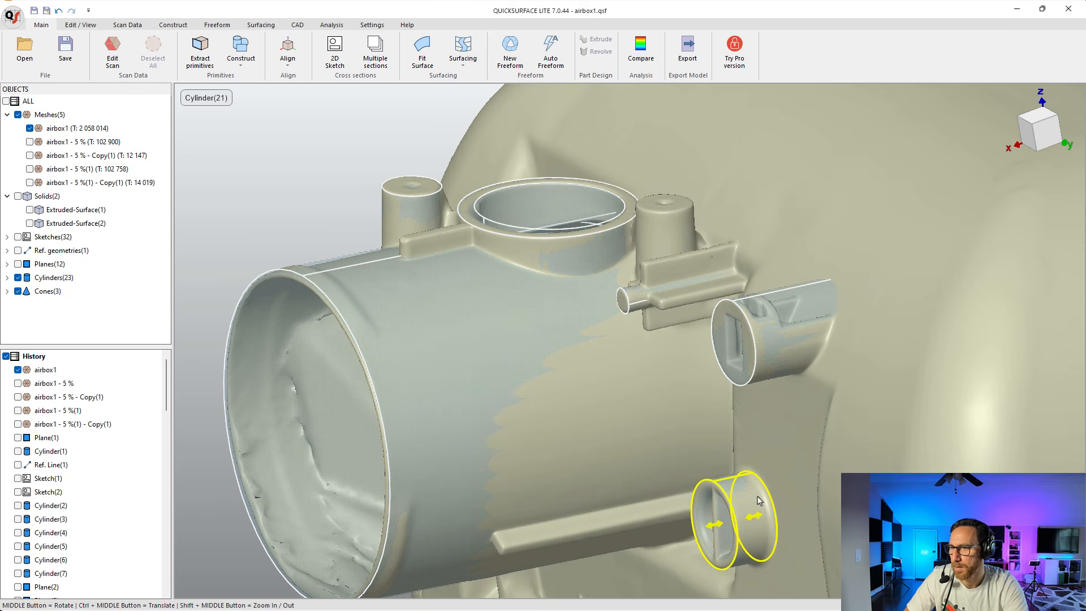
pyautogui.moveTo(760, 519); pyautogui.dragTo(839, 496)
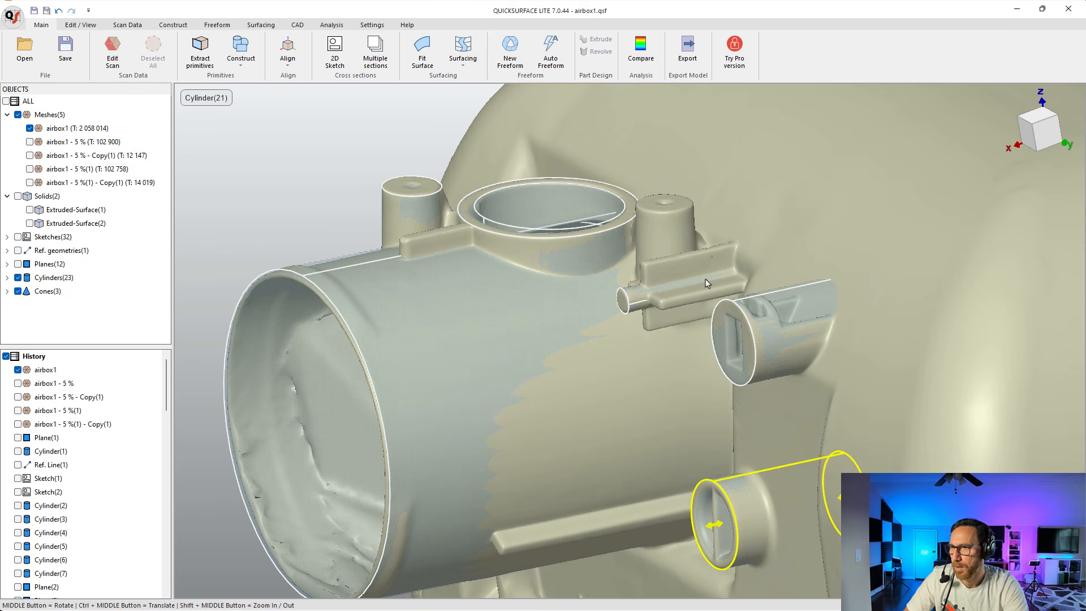
pyautogui.click(730, 279)
pyautogui.moveTo(737, 277); pyautogui.dragTo(790, 271)
pyautogui.scroll(-5, 787, 271)
pyautogui.click(490, 238)
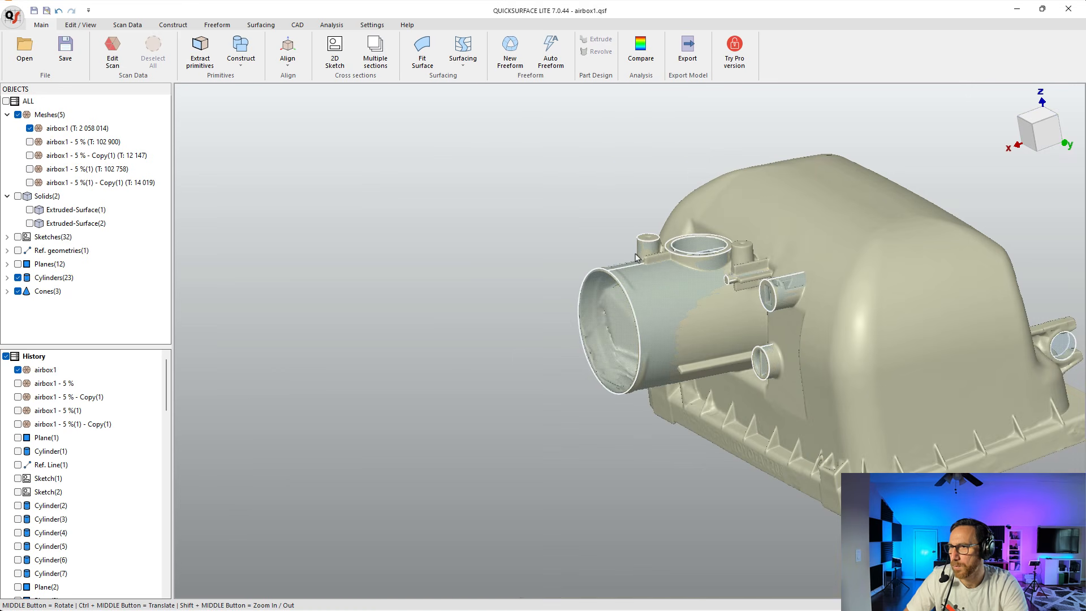
# Delete the inner cylinder of the round port on top of the intake tube.
pyautogui.click(689, 260)
pyautogui.click(634, 260)
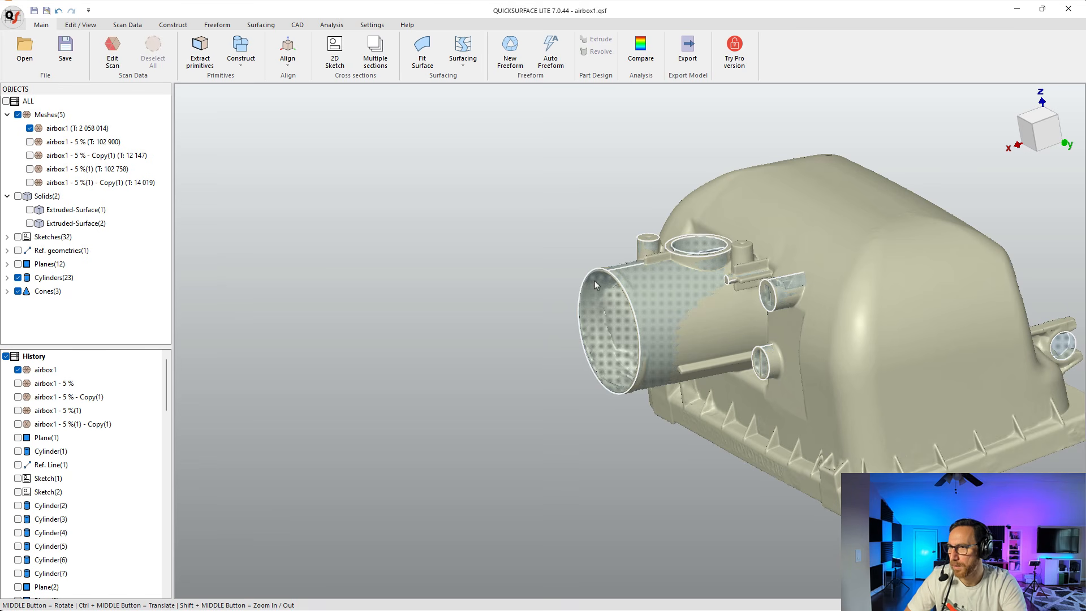
pyautogui.click(697, 248)
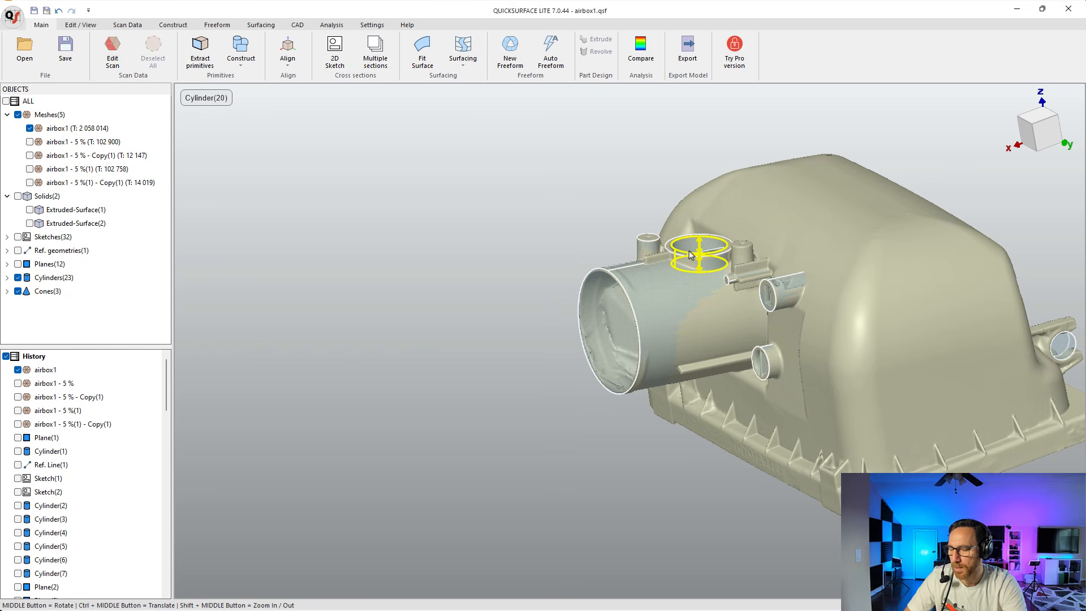
pyautogui.press('Delete')
pyautogui.click(546, 336)
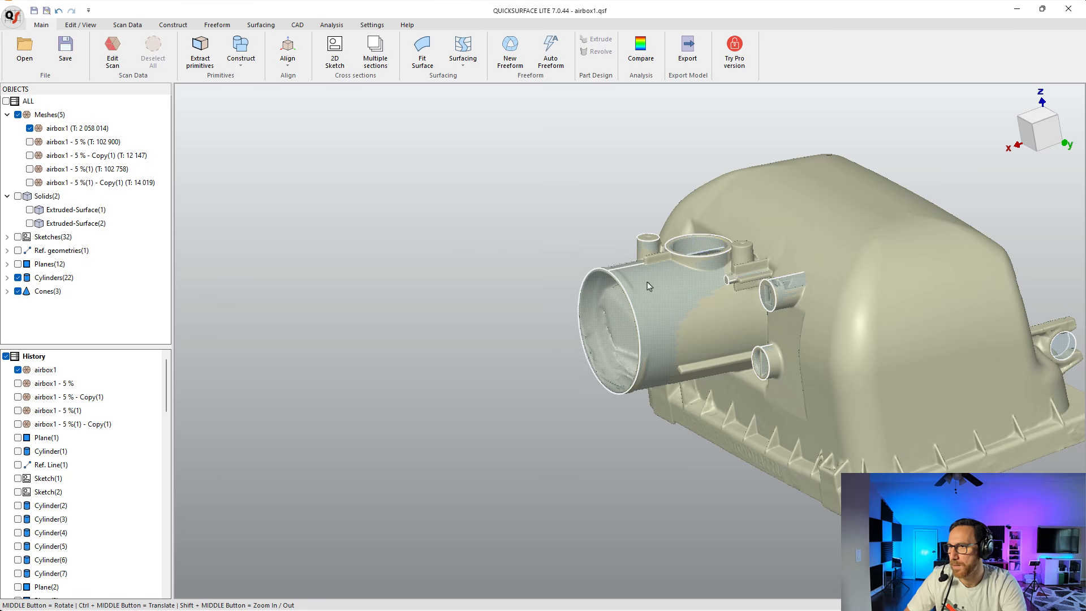
# Check how far the round port's outer cylinder and the vertical boss cylinder reach into the intake tube.
pyautogui.scroll(2, 722, 265)
pyautogui.click(712, 263)
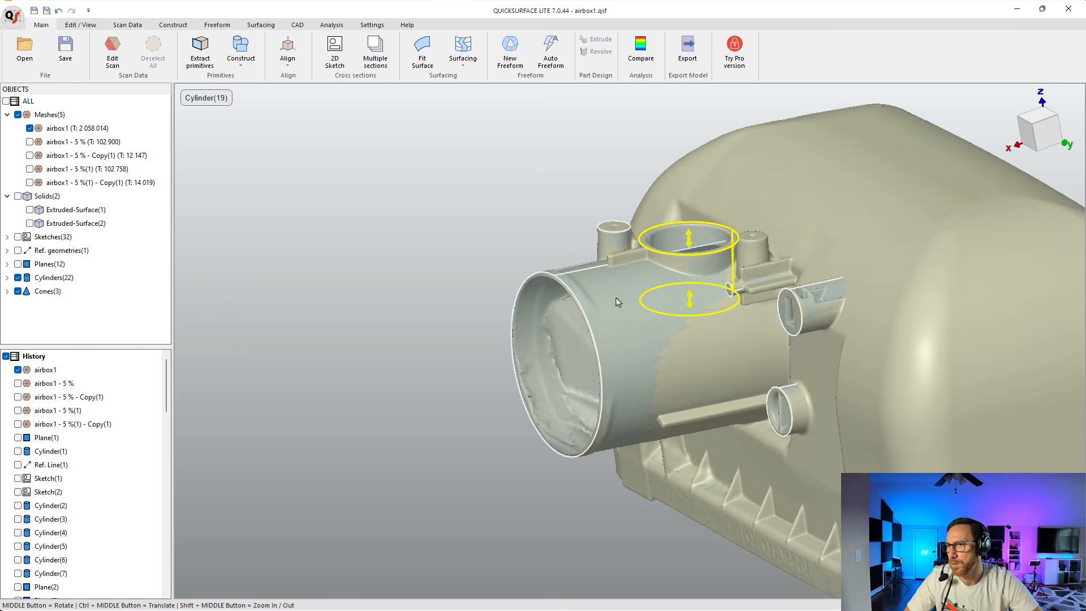
pyautogui.click(616, 246)
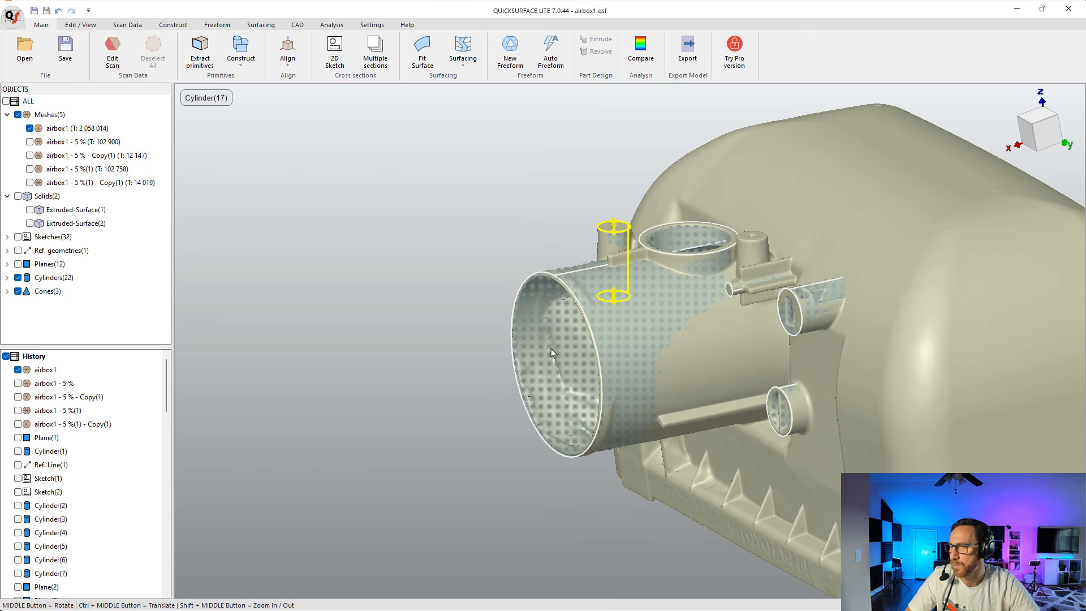
pyautogui.click(507, 366)
pyautogui.scroll(-3, 506, 365)
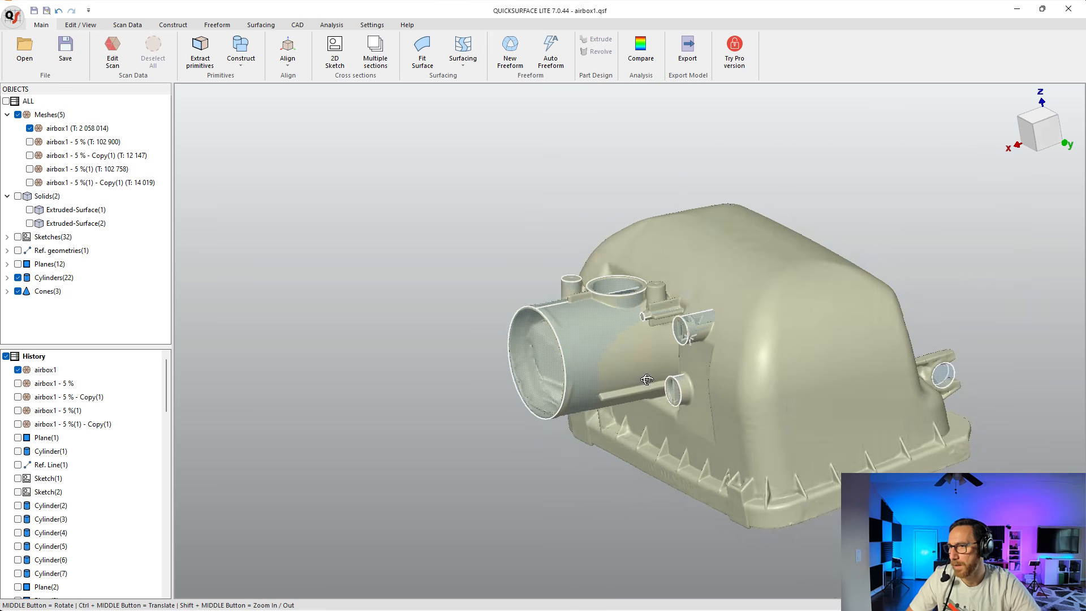
pyautogui.moveTo(507, 365); pyautogui.dragTo(731, 247, button='middle')
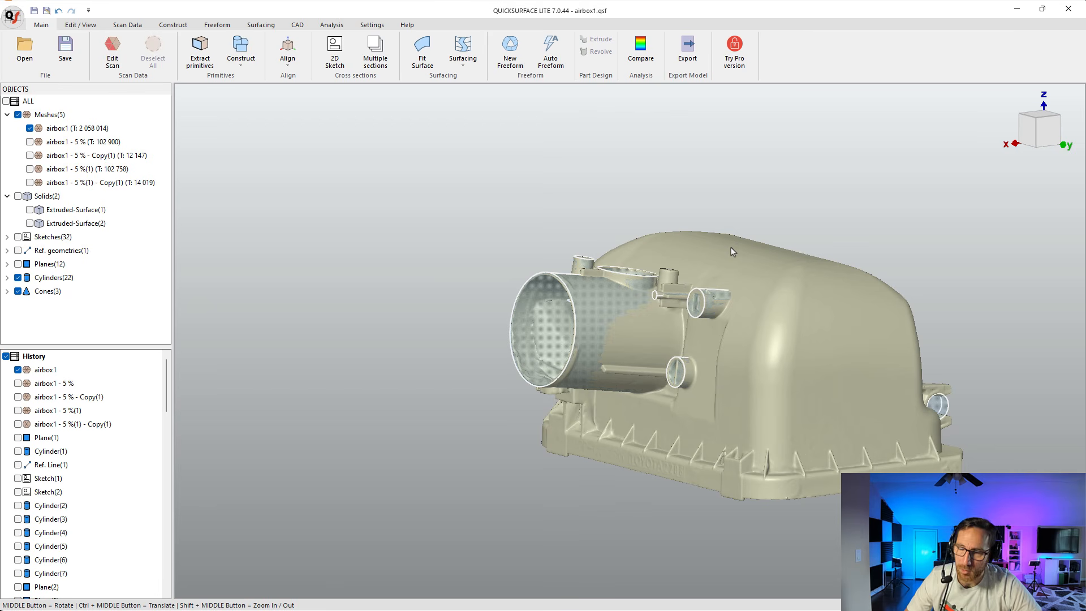
pyautogui.click(300, 25)
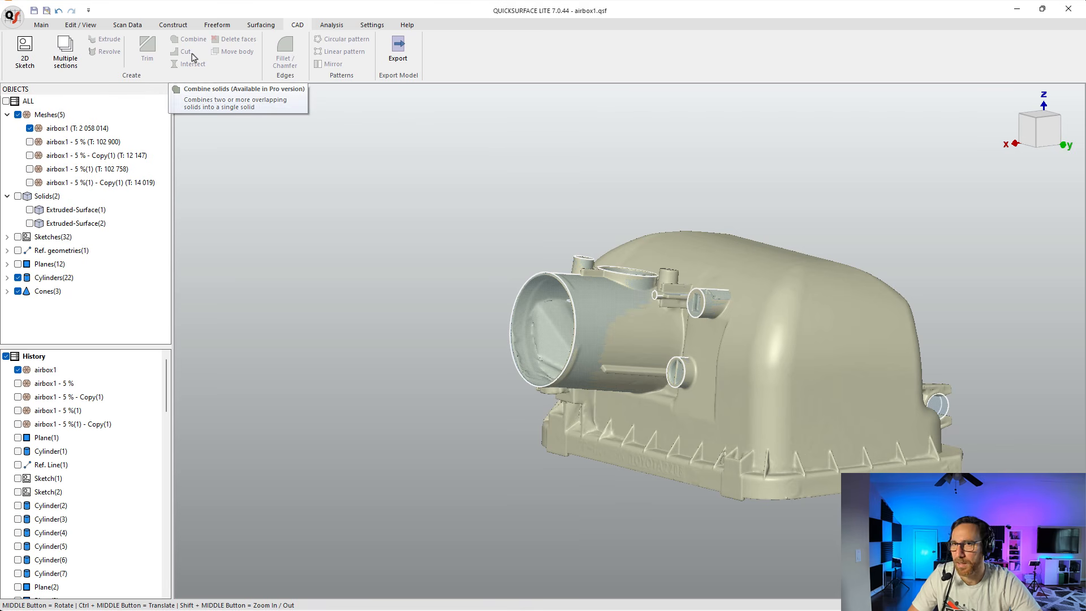
pyautogui.moveTo(620, 189); pyautogui.dragTo(599, 189, button='middle')
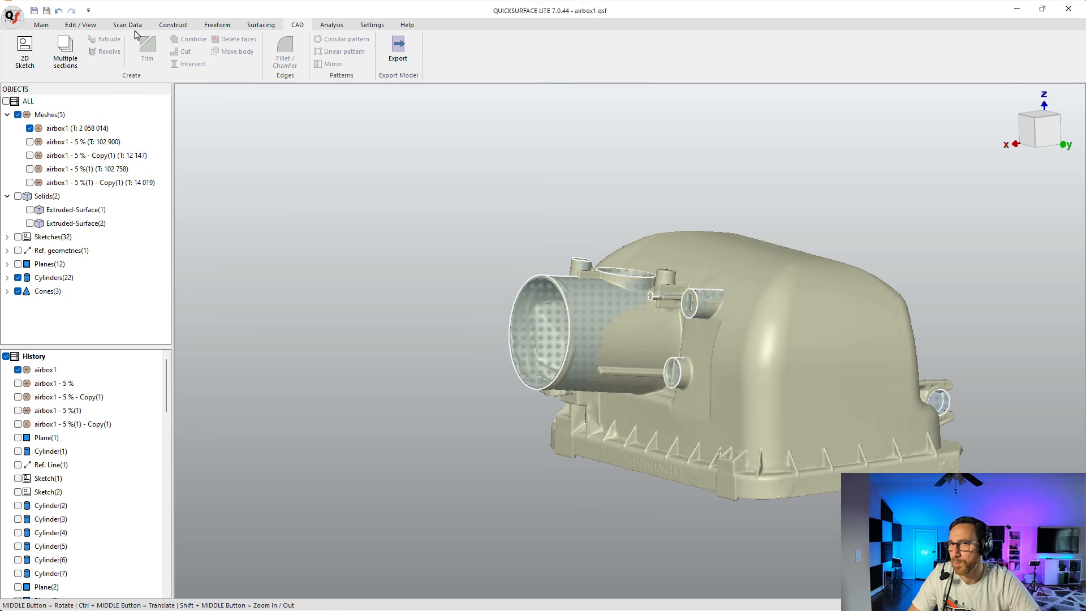
pyautogui.click(71, 25)
pyautogui.click(41, 25)
# Create a 2D sketch for an extruded surface from an OXZ section through the housing, offset about 63.7 mm.
pyautogui.click(336, 54)
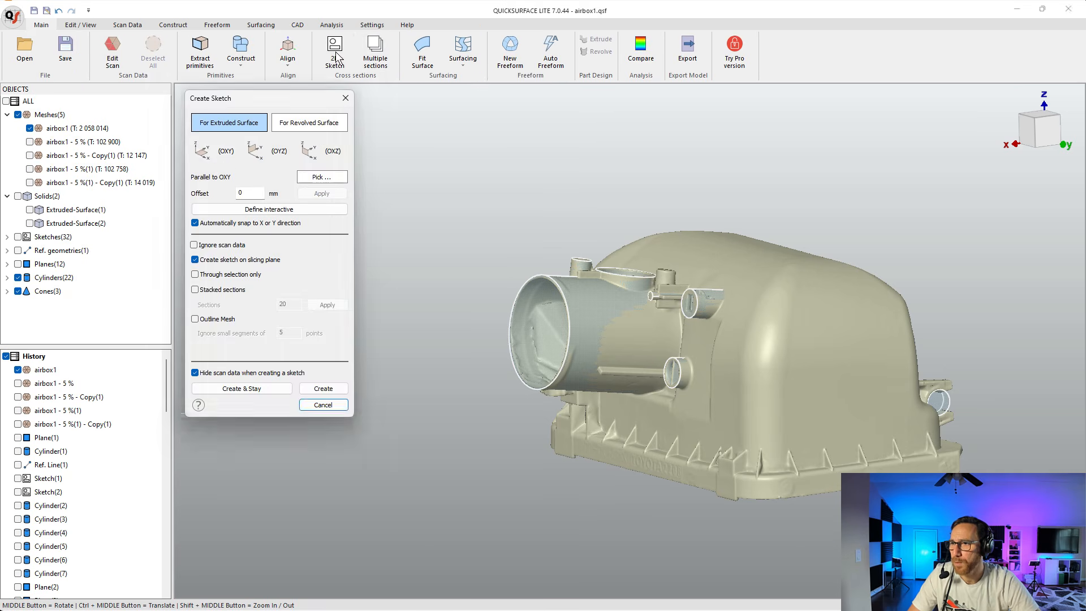
pyautogui.click(326, 157)
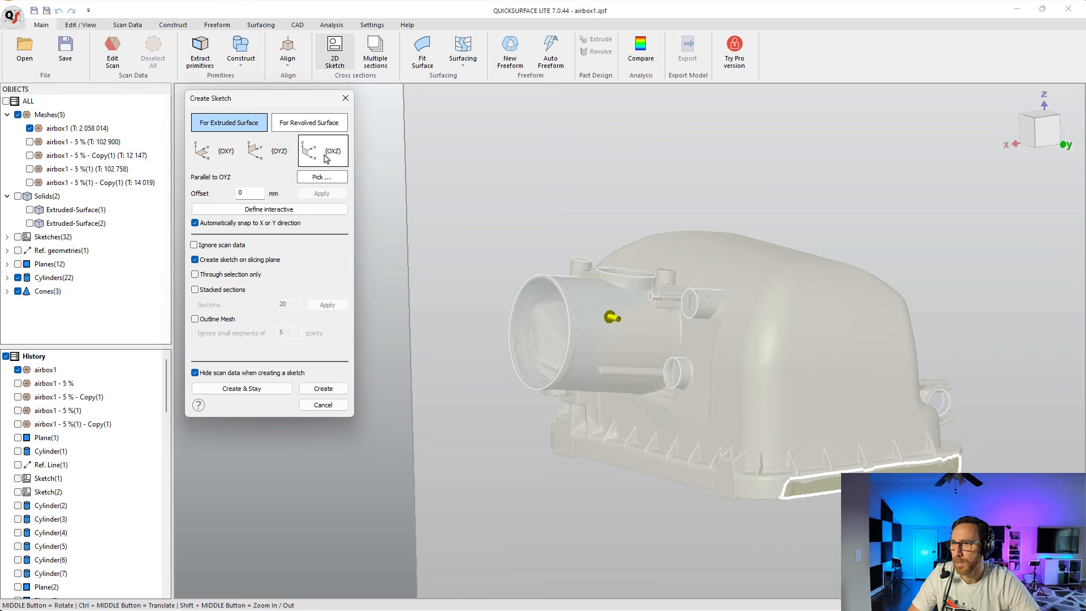
pyautogui.moveTo(614, 318); pyautogui.dragTo(520, 305)
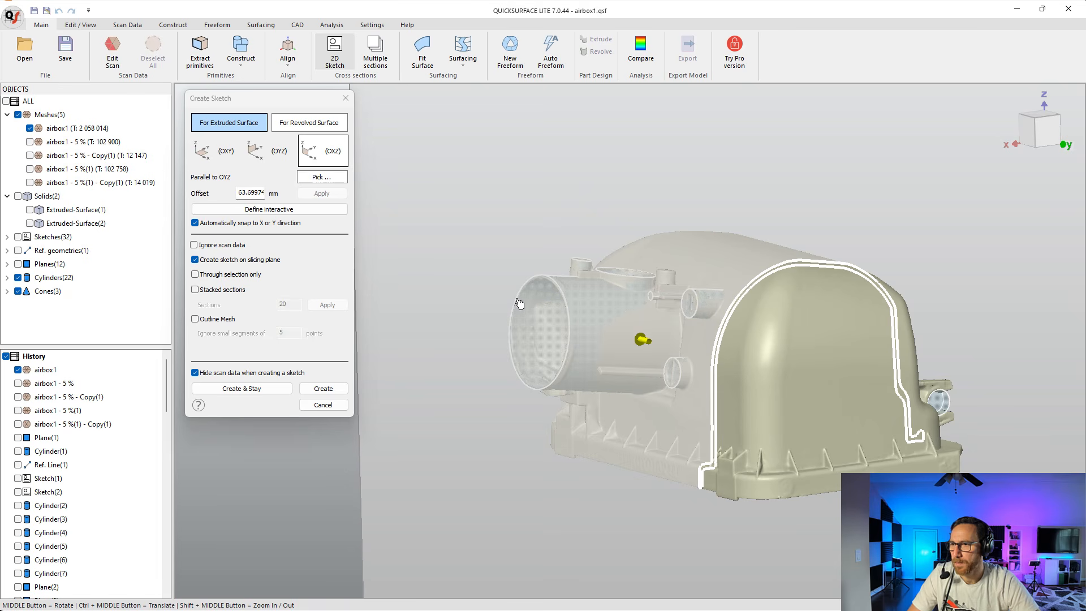
pyautogui.click(321, 389)
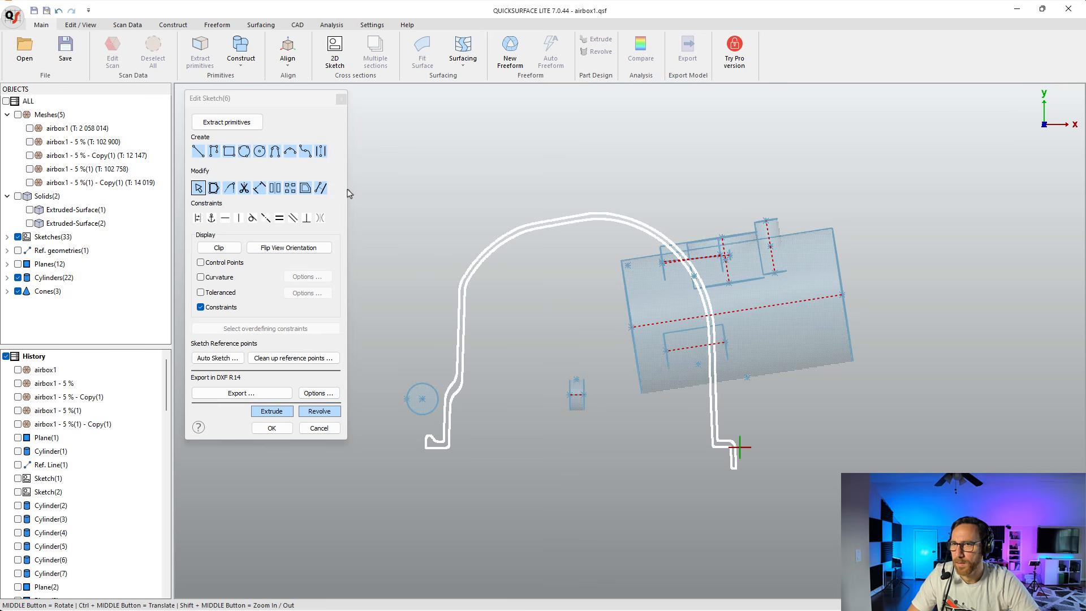
# Fit lines to the outer section contour along the sloped top and the straight right and left walls.
pyautogui.click(235, 123)
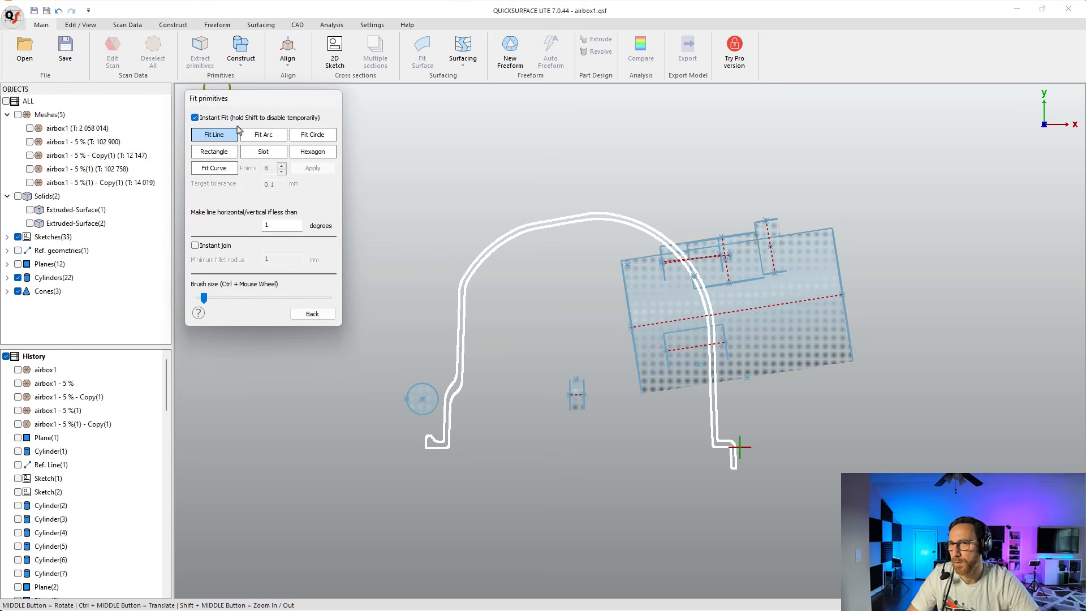
pyautogui.scroll(5, 548, 222)
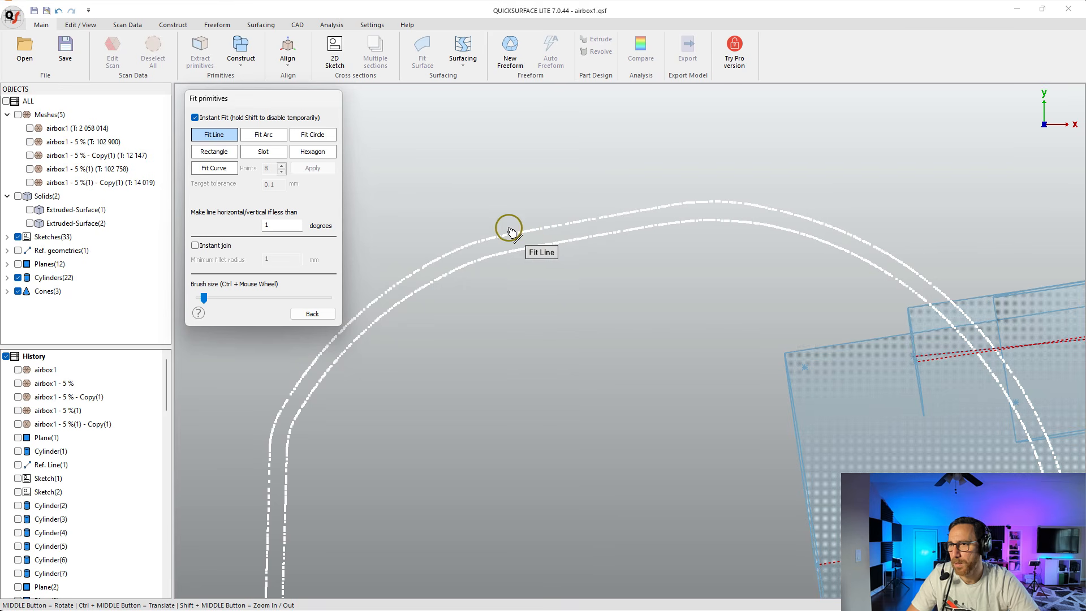
pyautogui.moveTo(505, 227); pyautogui.dragTo(676, 201)
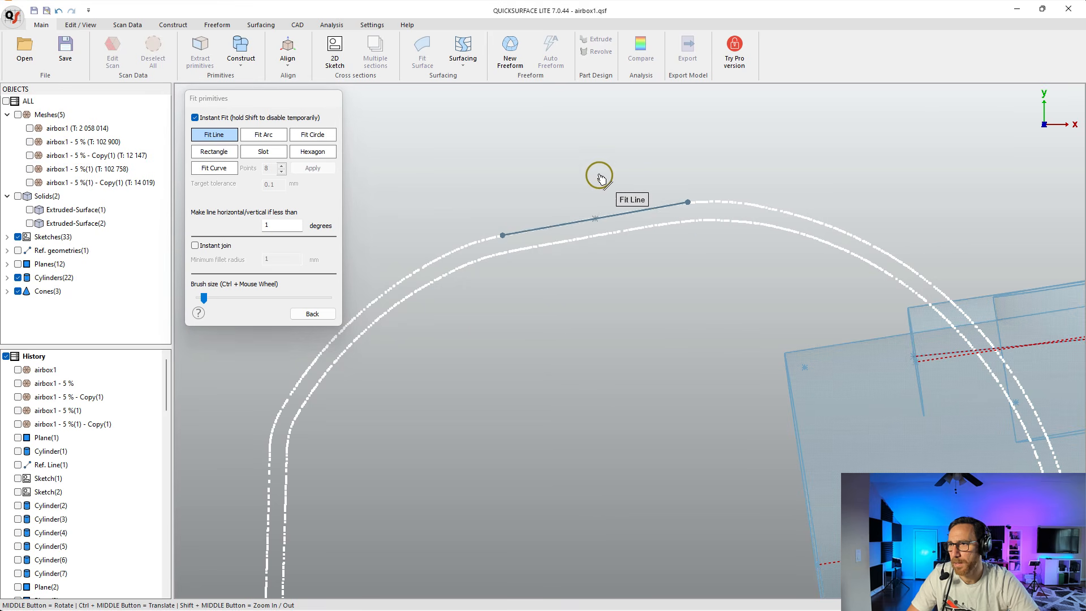
pyautogui.scroll(-4, 831, 395)
pyautogui.scroll(6, 775, 332)
pyautogui.moveTo(759, 297); pyautogui.dragTo(772, 529)
pyautogui.scroll(-4, 875, 458)
pyautogui.scroll(-4, 874, 455)
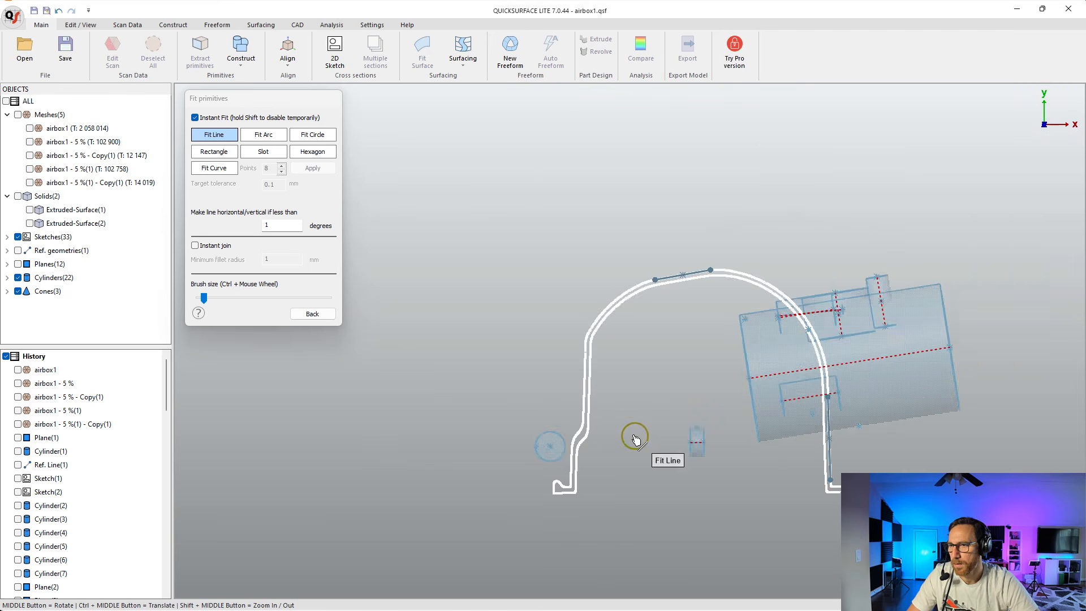
pyautogui.scroll(6, 563, 400)
pyautogui.moveTo(609, 322); pyautogui.dragTo(608, 434)
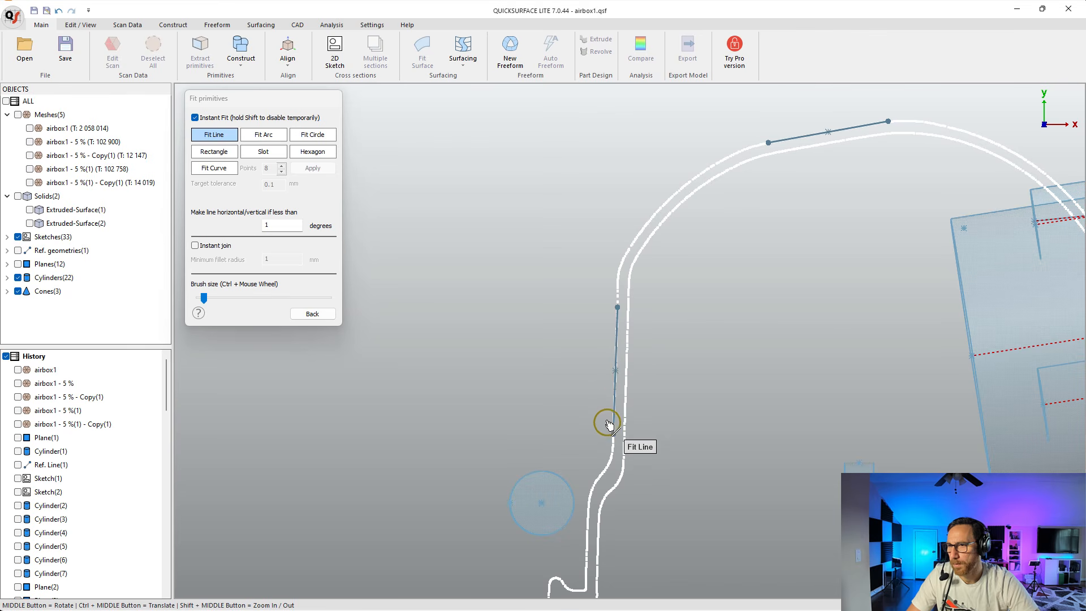
# Fit arcs to the left and right shoulders of the outer section contour.
pyautogui.click(263, 135)
pyautogui.moveTo(711, 153); pyautogui.dragTo(627, 238)
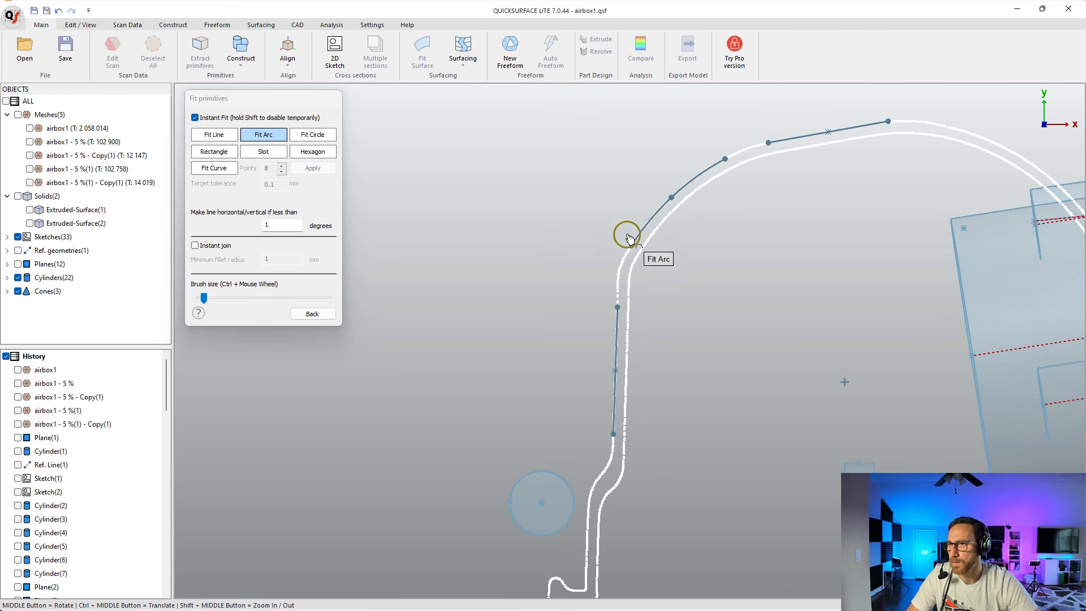
pyautogui.rightClick(990, 176)
pyautogui.keyDown('ctrl'); pyautogui.moveTo(934, 177); pyautogui.dragTo(680, 193, button='middle'); pyautogui.keyUp('ctrl')
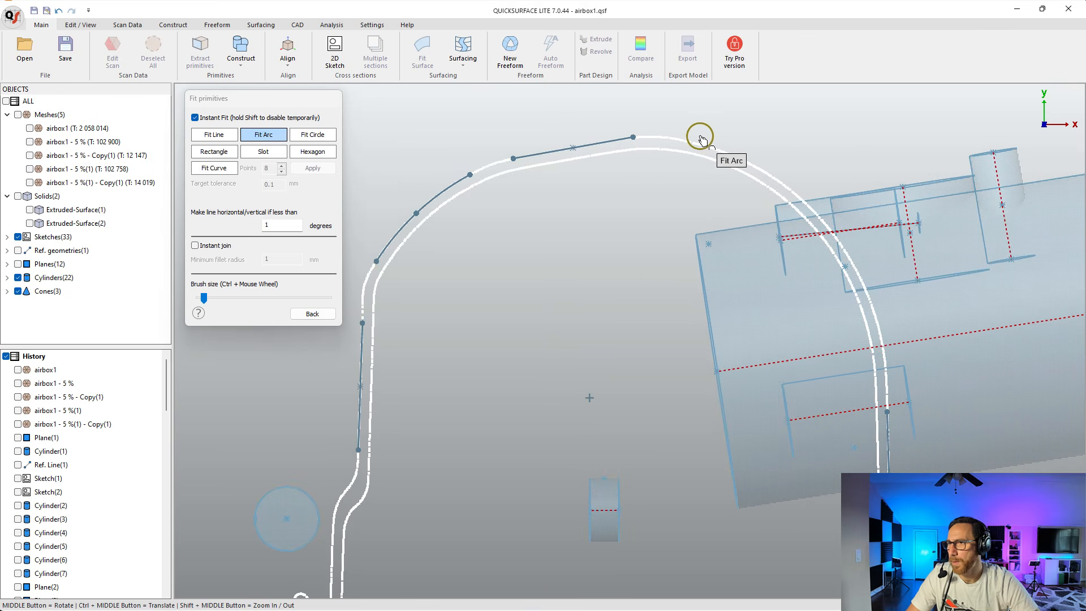
pyautogui.moveTo(700, 138)
pyautogui.mouseDown()
pyautogui.moveTo(846, 228)
pyautogui.moveTo(890, 310)
pyautogui.moveTo(853, 266)
pyautogui.mouseUp()
pyautogui.scroll(-3, 752, 218)
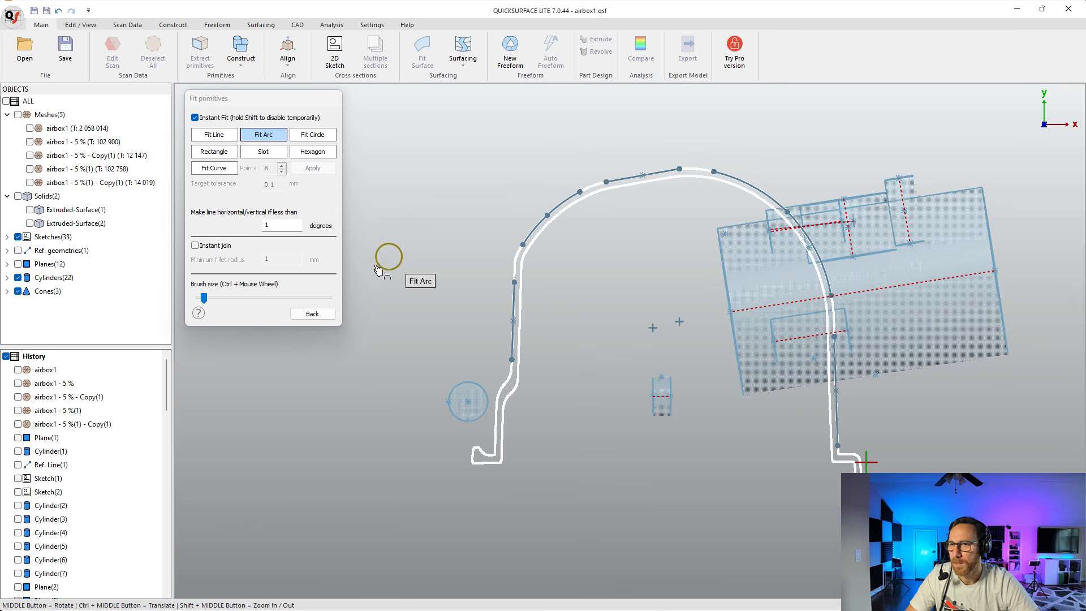
pyautogui.click(312, 314)
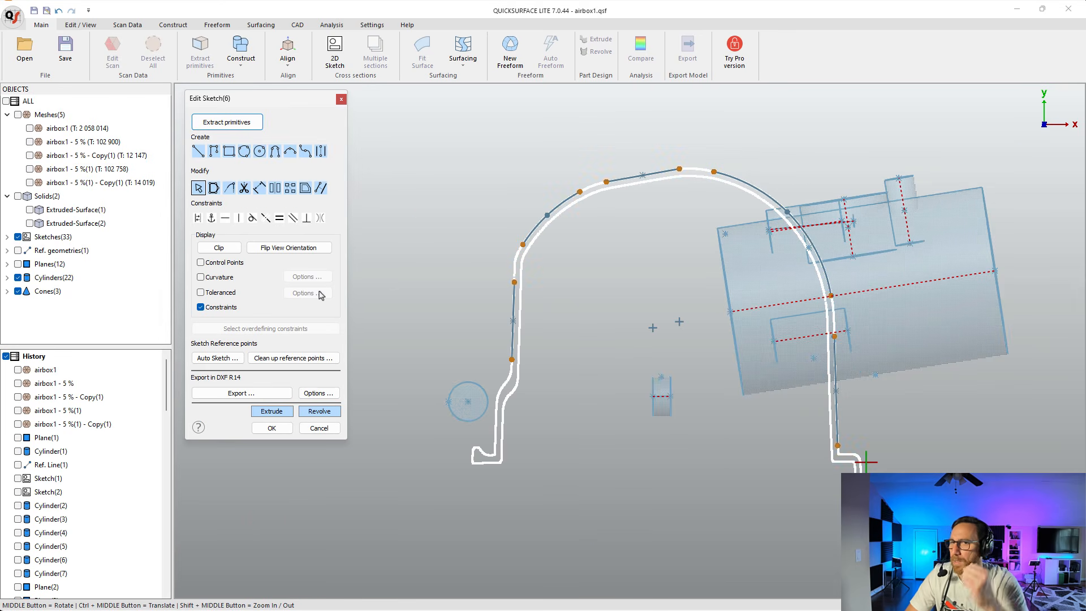
pyautogui.click(229, 188)
pyautogui.scroll(2, 687, 162)
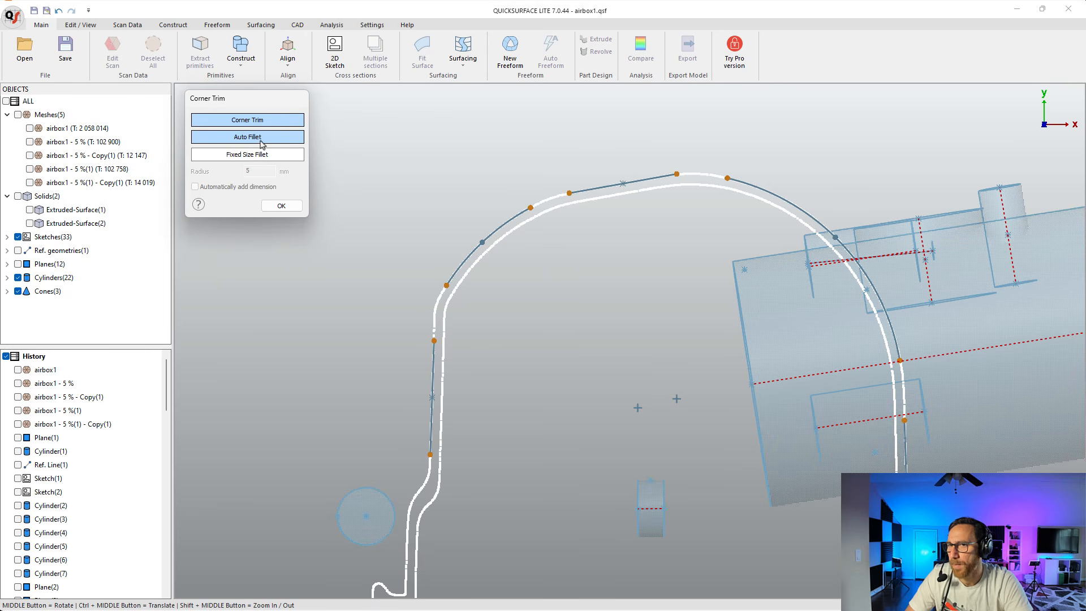
pyautogui.click(281, 206)
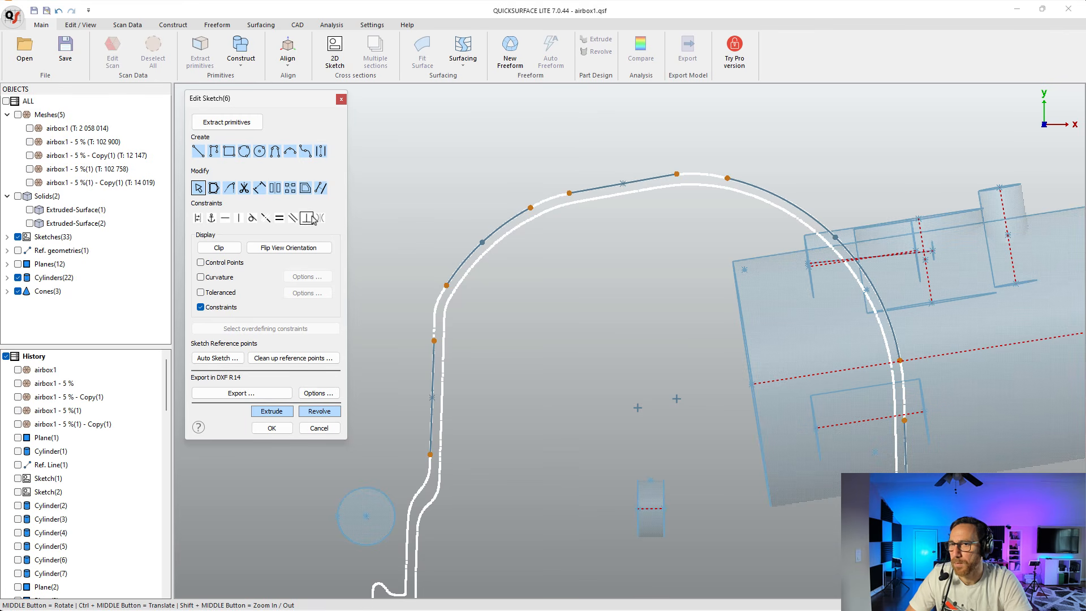
# Corner-trim the sloped top line with the left and right shoulder arcs of the outer profile.
pyautogui.click(228, 188)
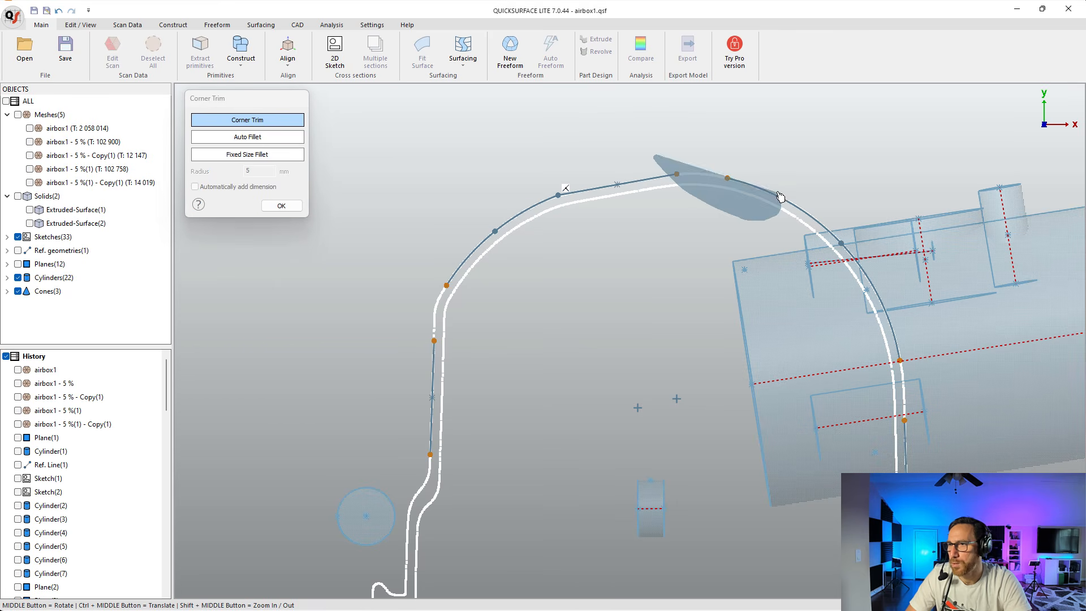
pyautogui.click(662, 165)
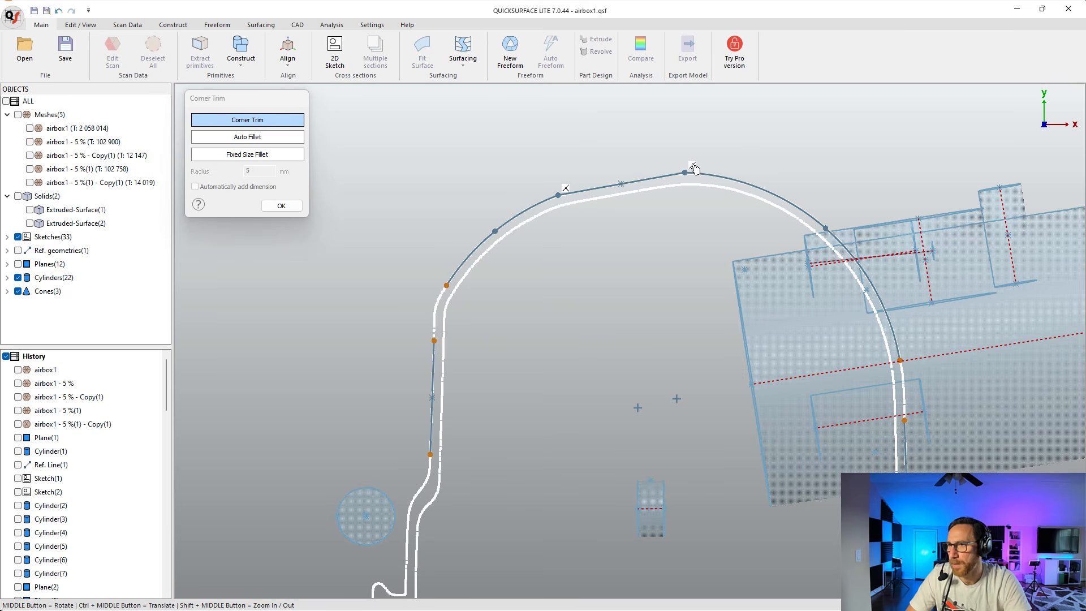
pyautogui.click(281, 206)
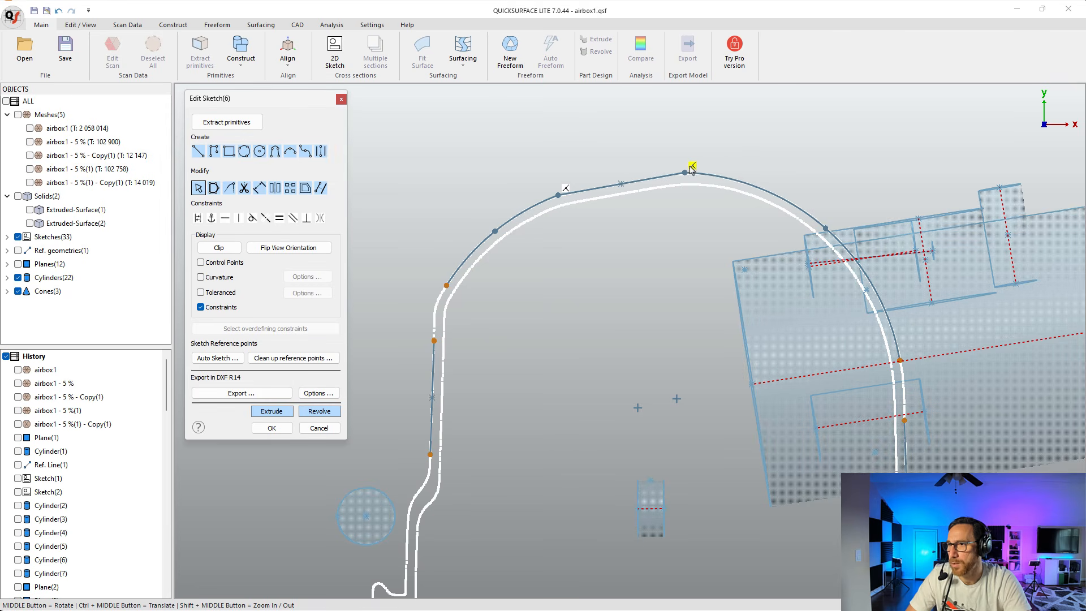
# Reposition the two ends of the sloped top line along the section contour and finish the sketch.
pyautogui.click(704, 148)
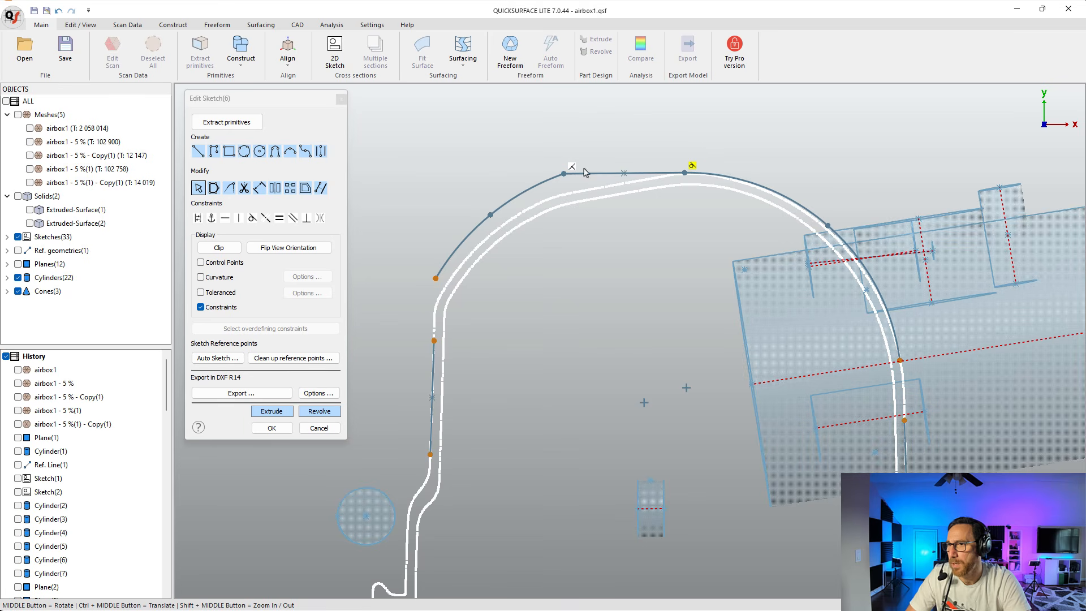
pyautogui.moveTo(565, 174); pyautogui.dragTo(557, 202)
pyautogui.moveTo(680, 190); pyautogui.dragTo(678, 179)
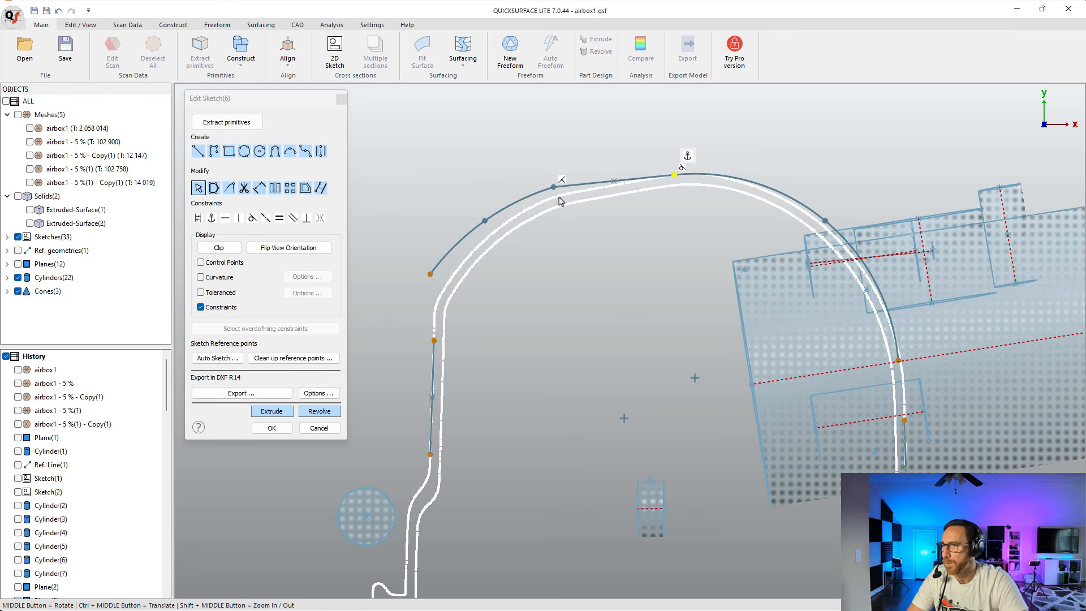
pyautogui.scroll(-5, 571, 226)
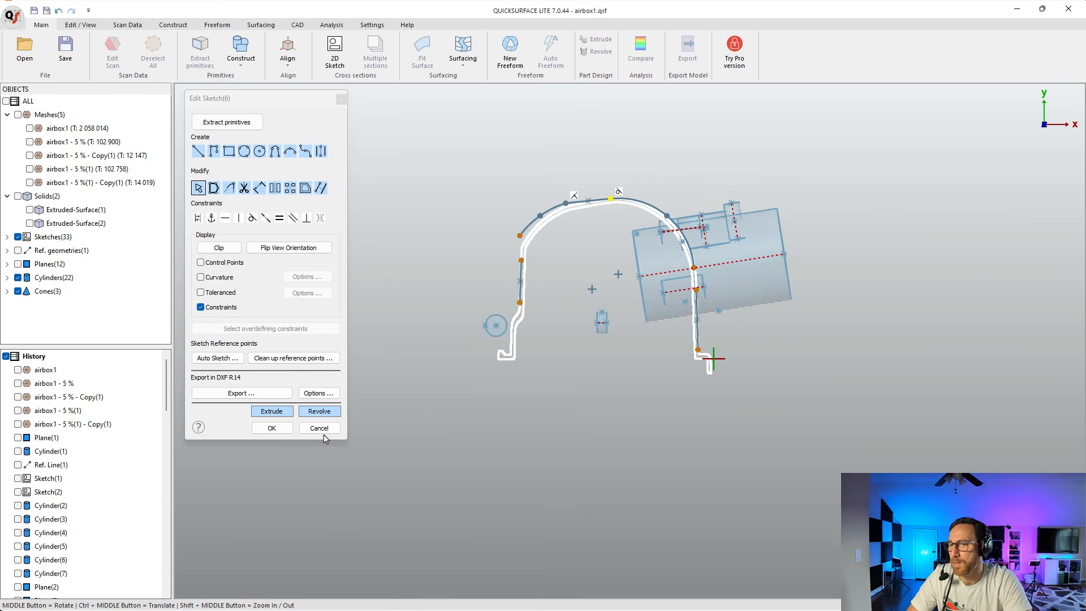
pyautogui.click(273, 429)
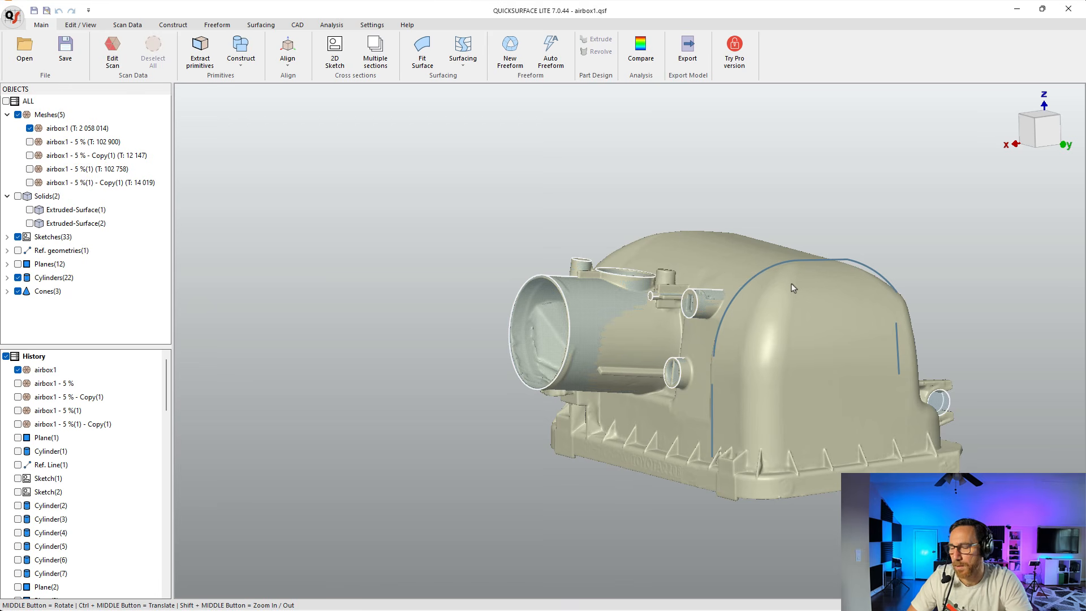
pyautogui.click(297, 25)
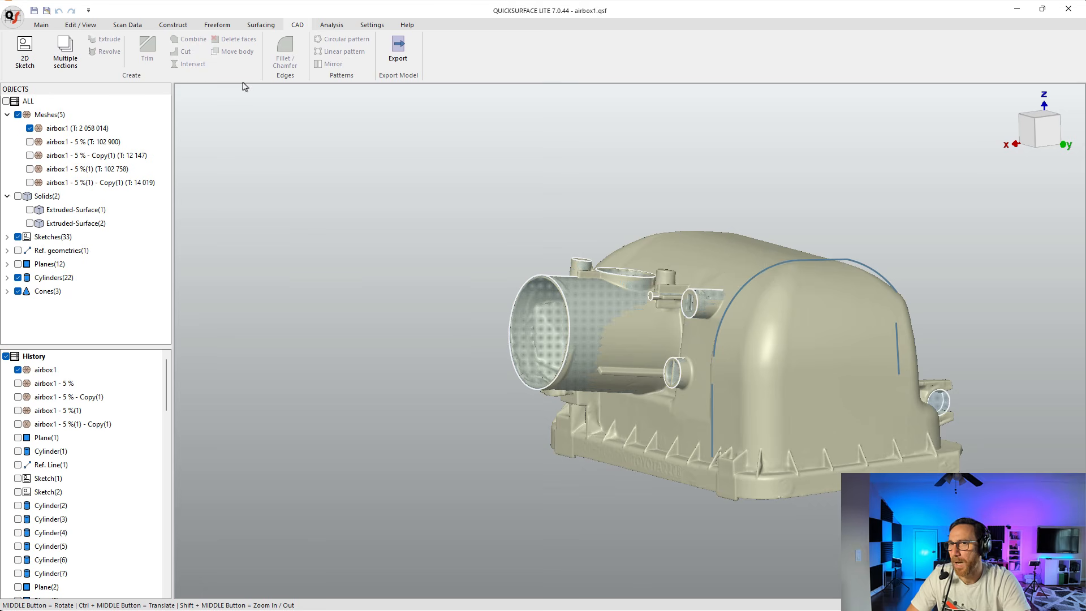
pyautogui.click(40, 25)
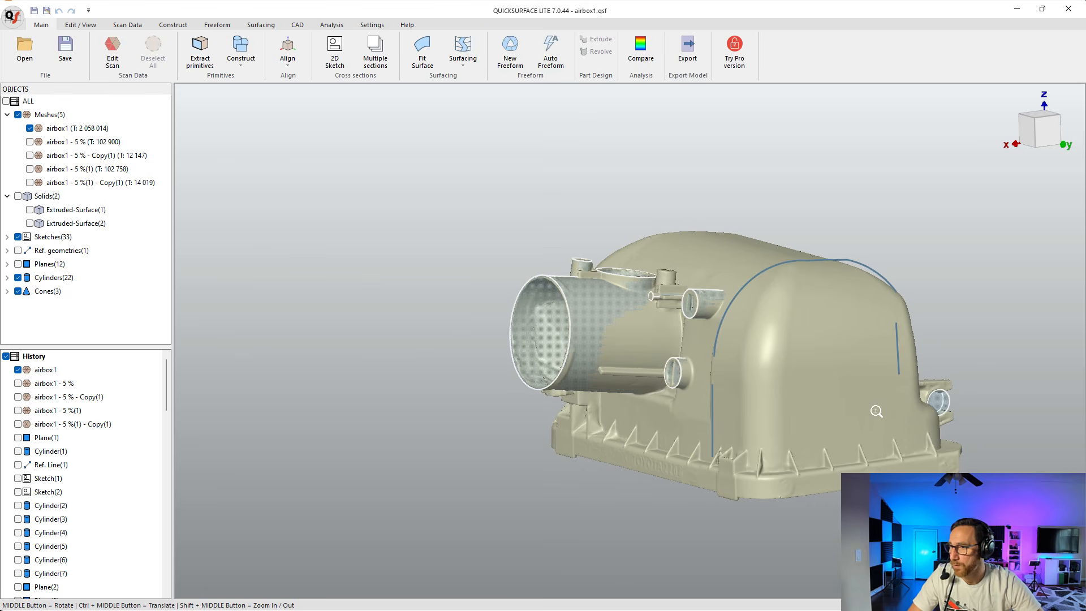
pyautogui.keyDown('ctrl'); pyautogui.moveTo(853, 412); pyautogui.dragTo(684, 368, button='middle'); pyautogui.keyUp('ctrl')
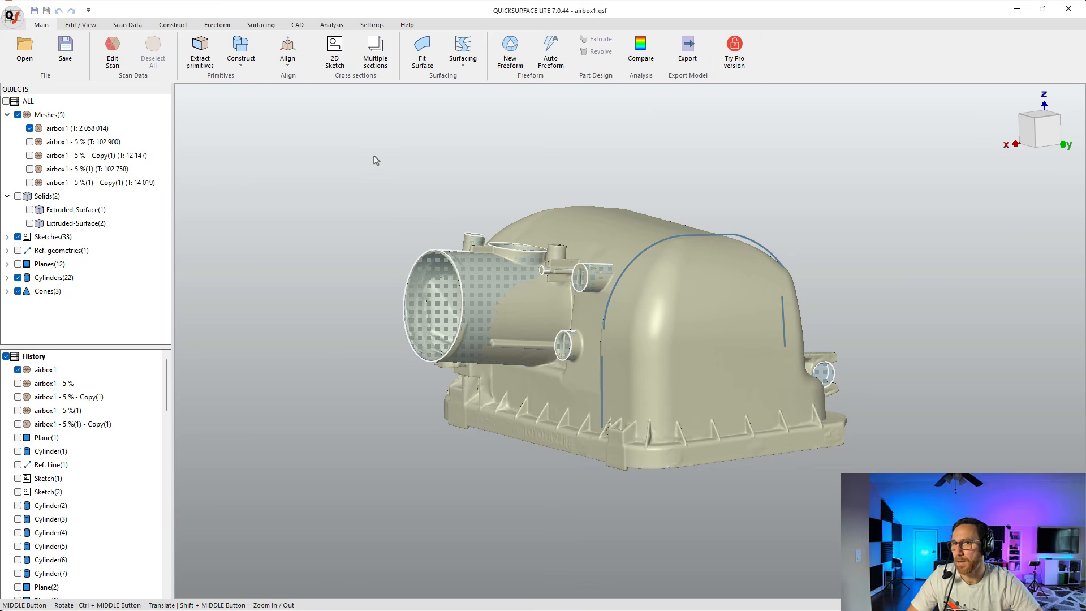
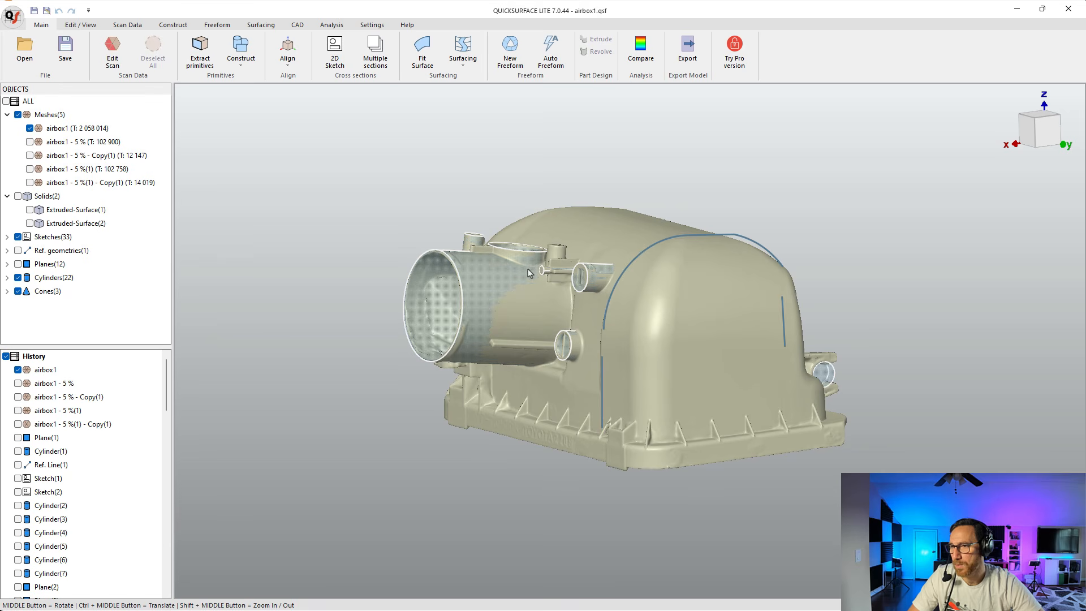
# Export the model as airbox1 in STEP AP242 format to 02 How To Videos > 02 Fusion > 99 Sandbos.
pyautogui.click(13, 16)
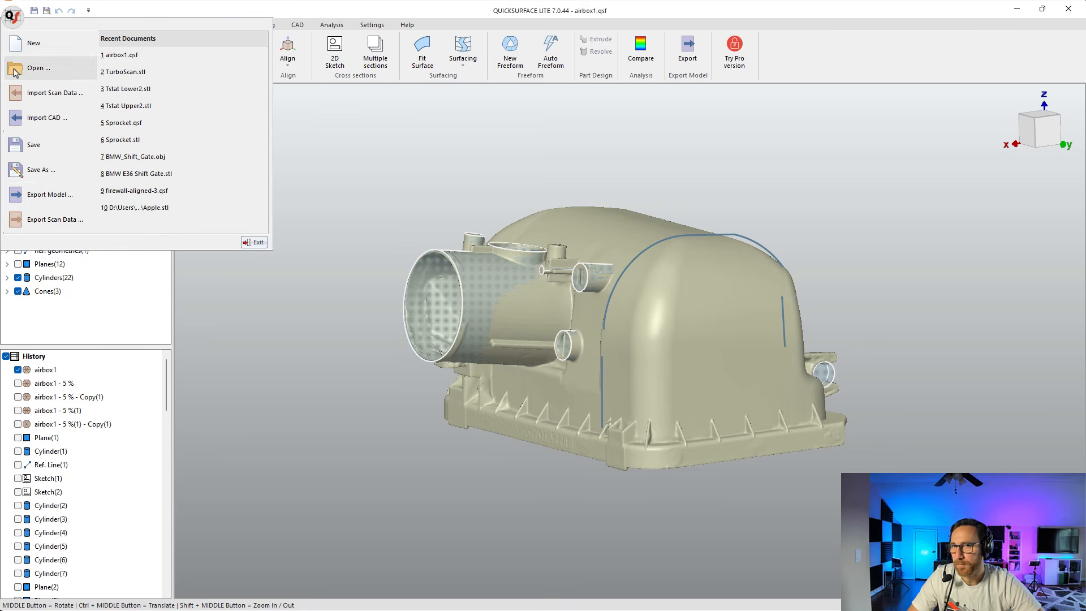
pyautogui.click(52, 195)
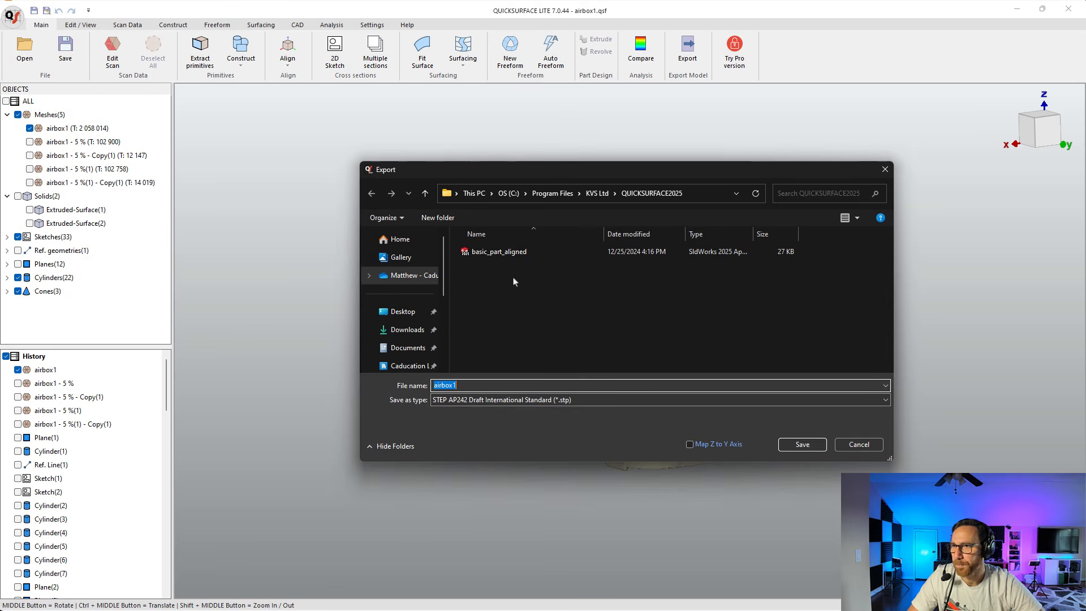
pyautogui.scroll(-5, 440, 300)
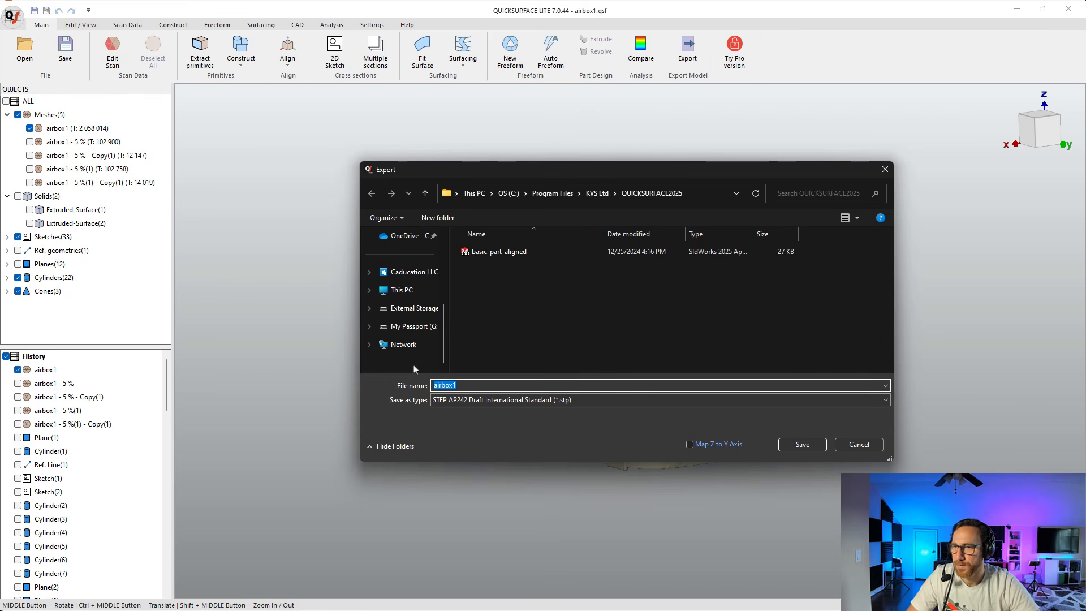
pyautogui.scroll(3, 414, 366)
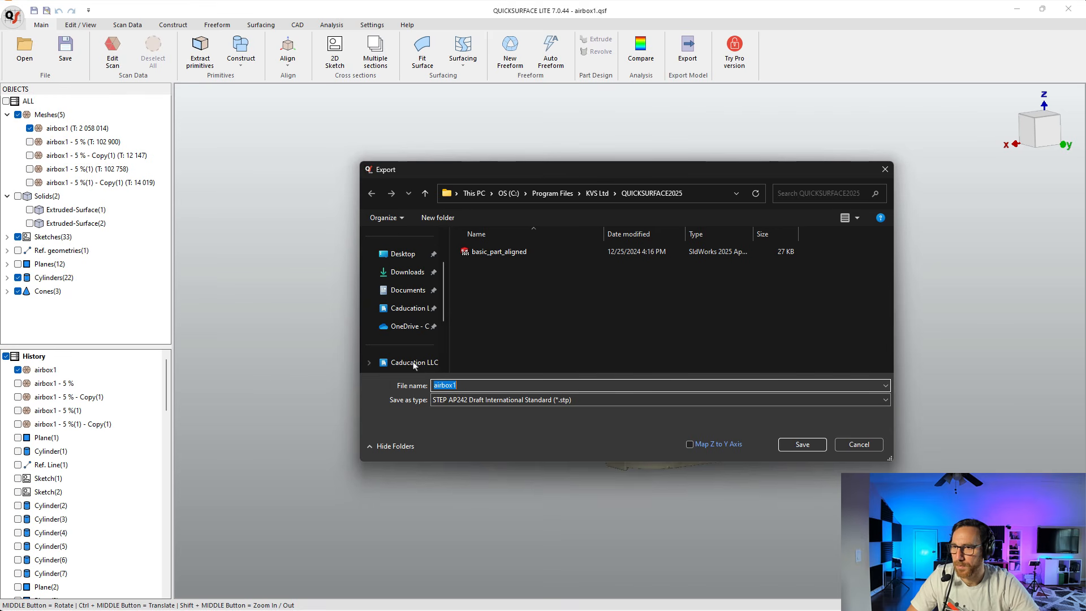
pyautogui.click(410, 315)
pyautogui.doubleClick(486, 320)
pyautogui.click(500, 306)
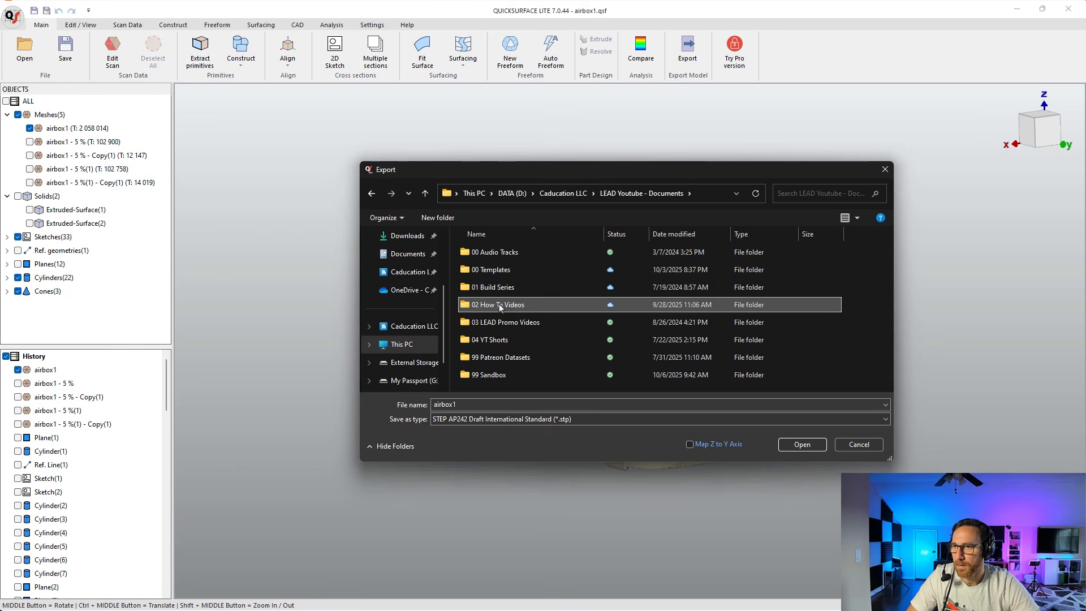
pyautogui.doubleClick(500, 306)
pyautogui.doubleClick(496, 288)
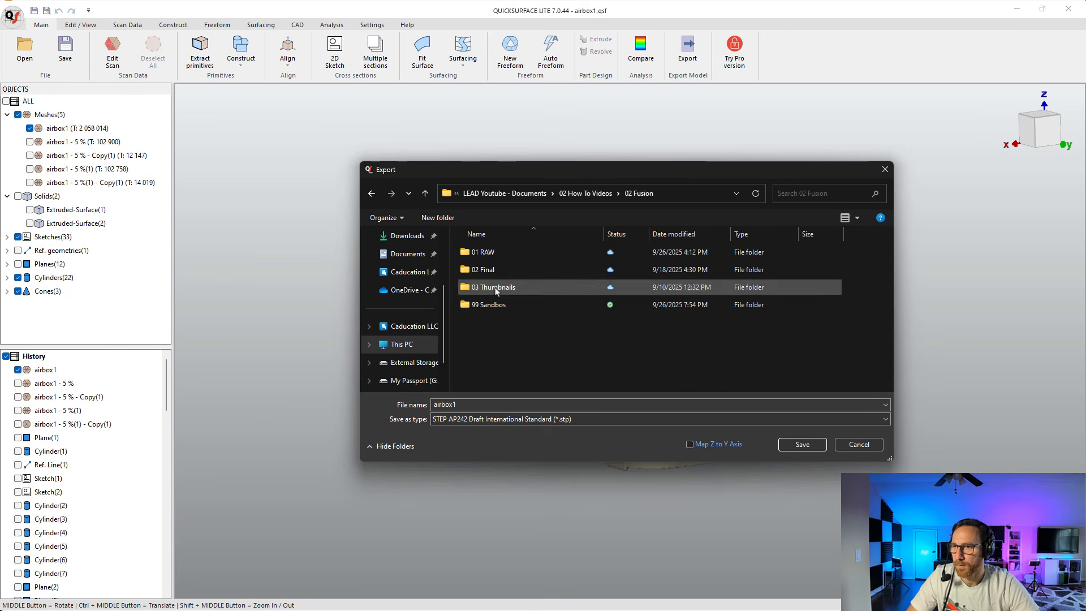
pyautogui.click(496, 306)
pyautogui.doubleClick(496, 306)
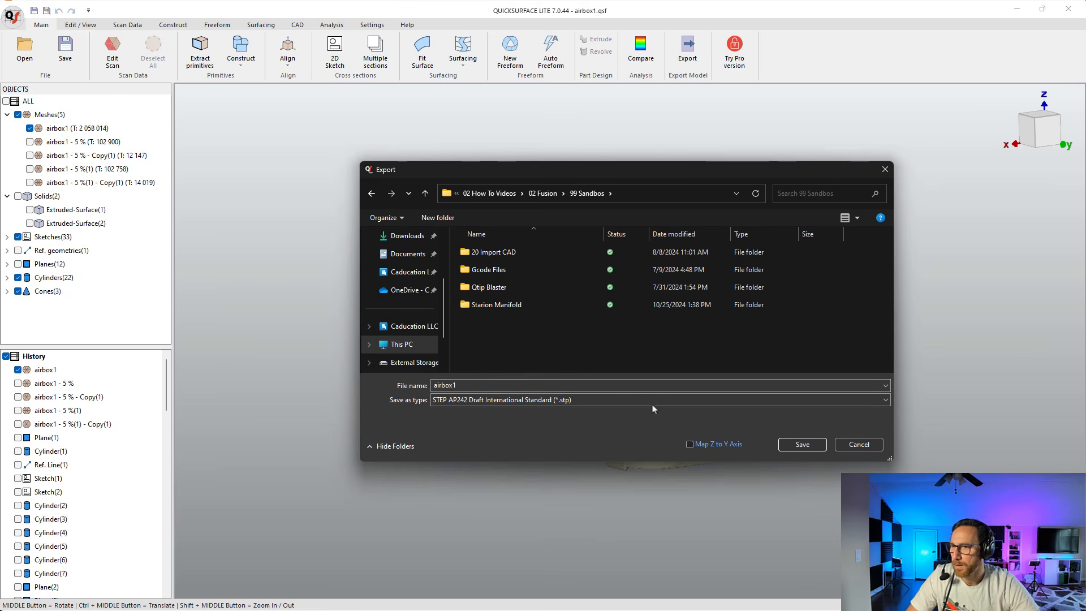
pyautogui.click(803, 444)
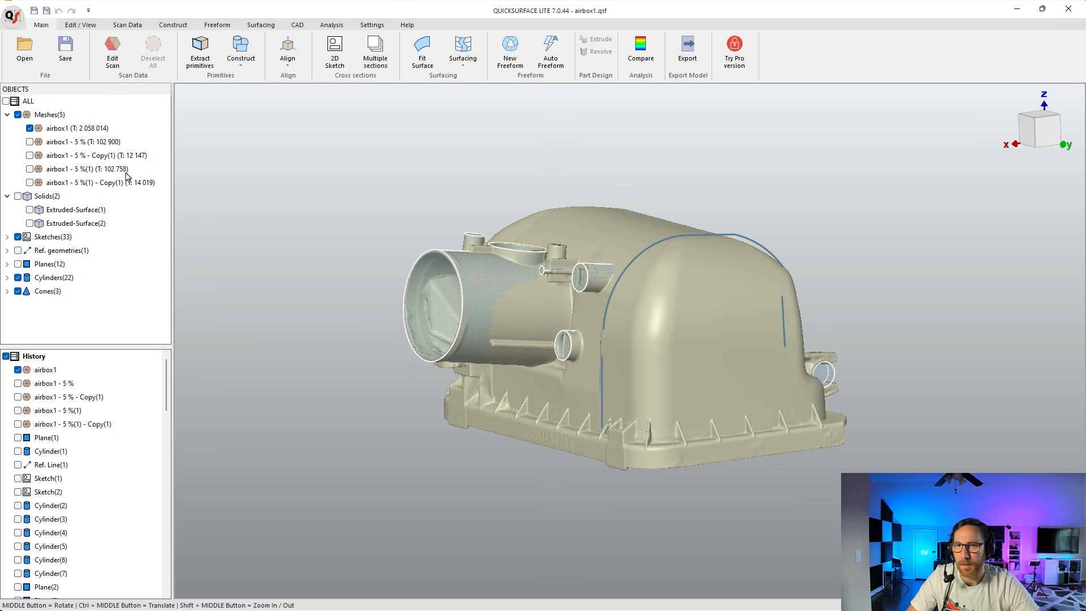
pyautogui.click(13, 15)
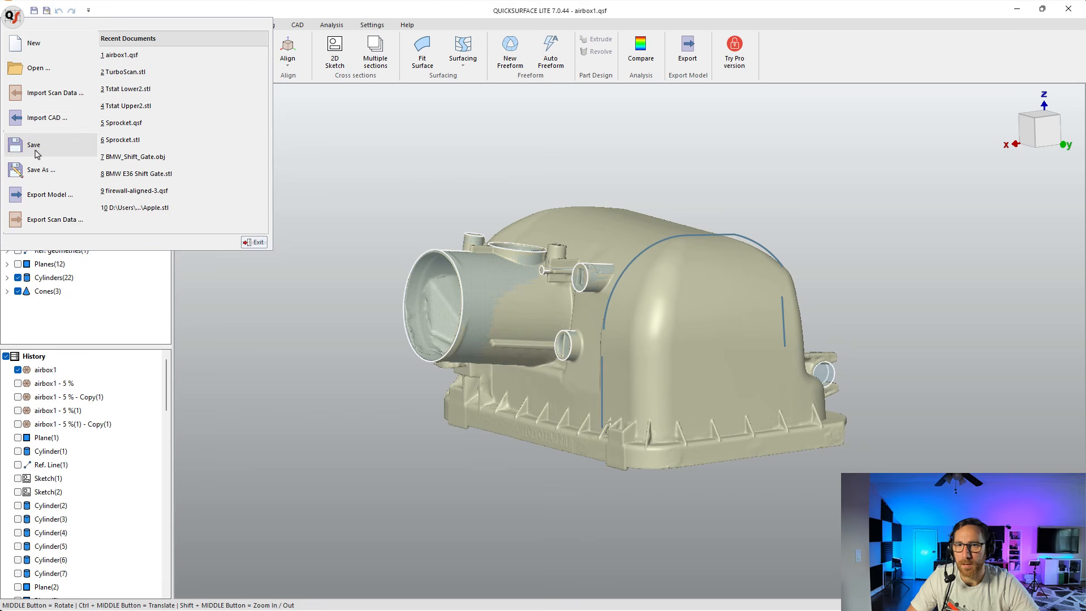
pyautogui.click(46, 219)
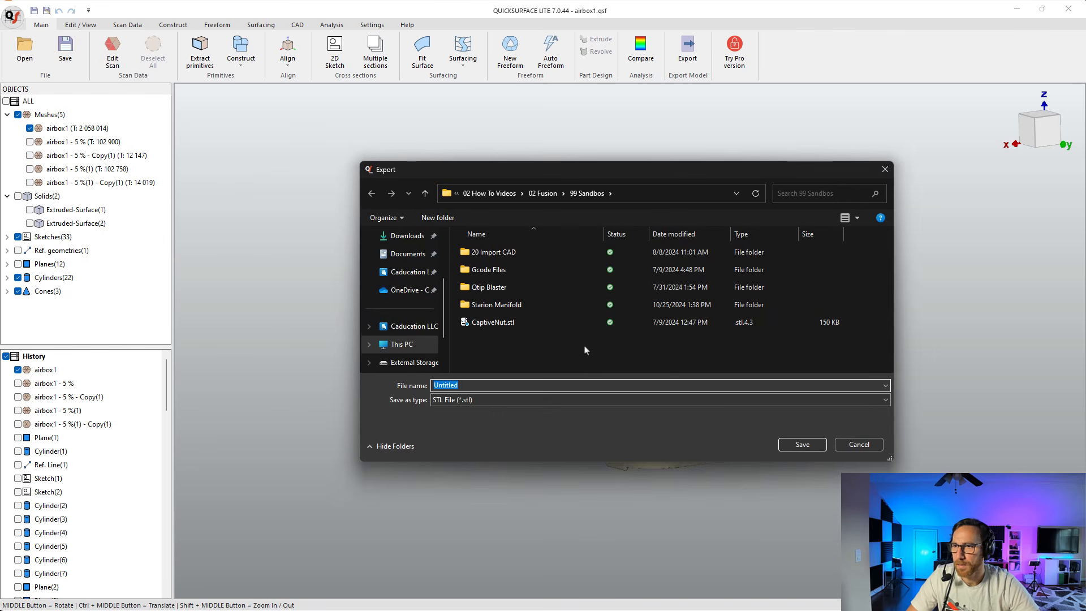
pyautogui.click(859, 444)
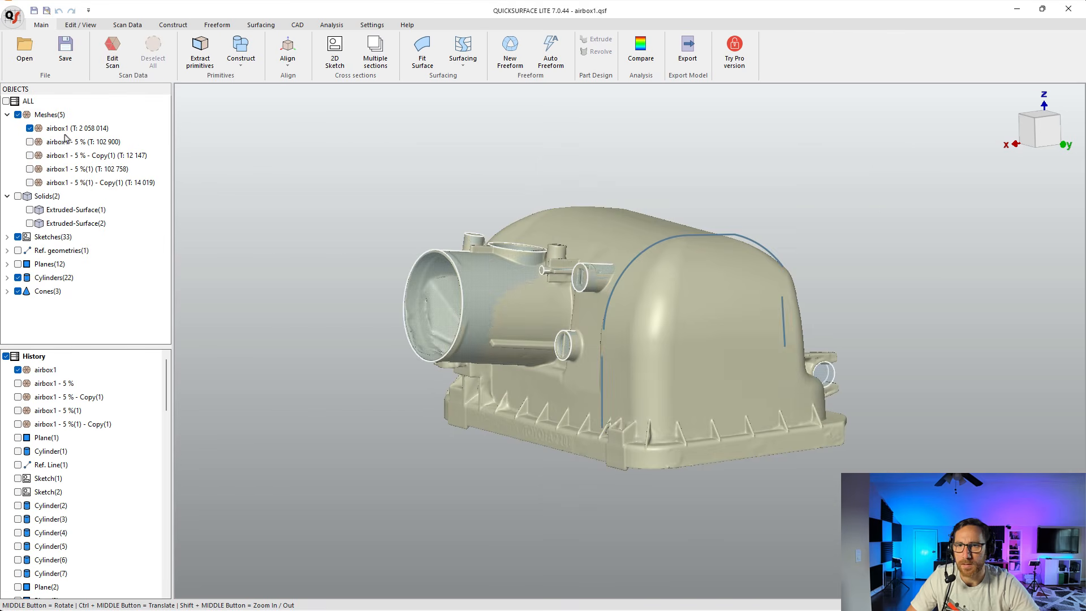
# Show the airbox1 - 5 %(1) mesh instead of airbox1 and export it as a binary STL to 02 Fusion > 99 Sandbos.
pyautogui.click(30, 128)
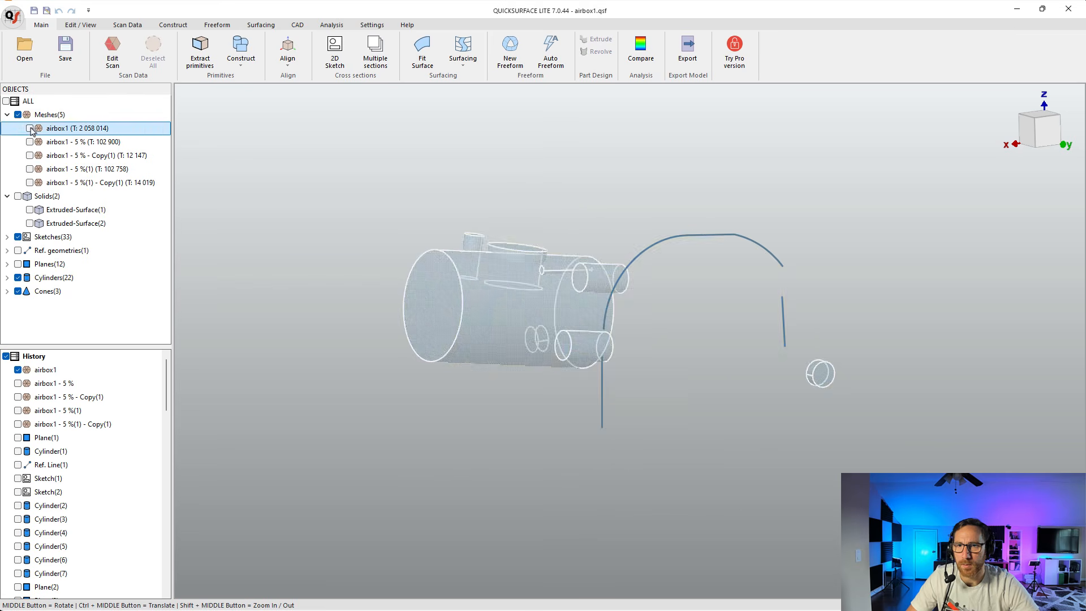
pyautogui.click(30, 168)
pyautogui.rightClick(49, 171)
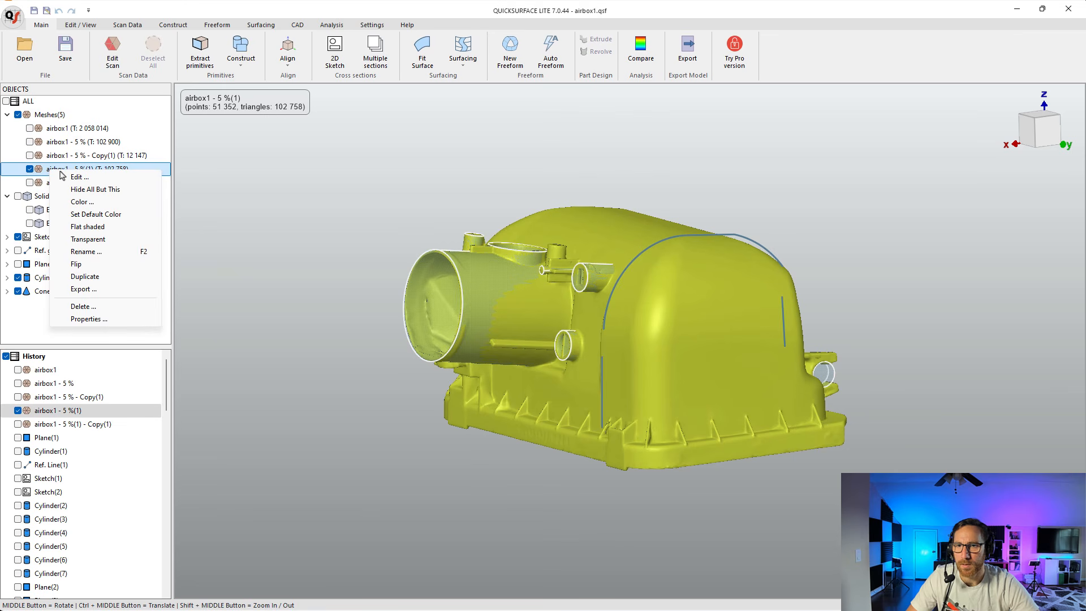
pyautogui.click(81, 289)
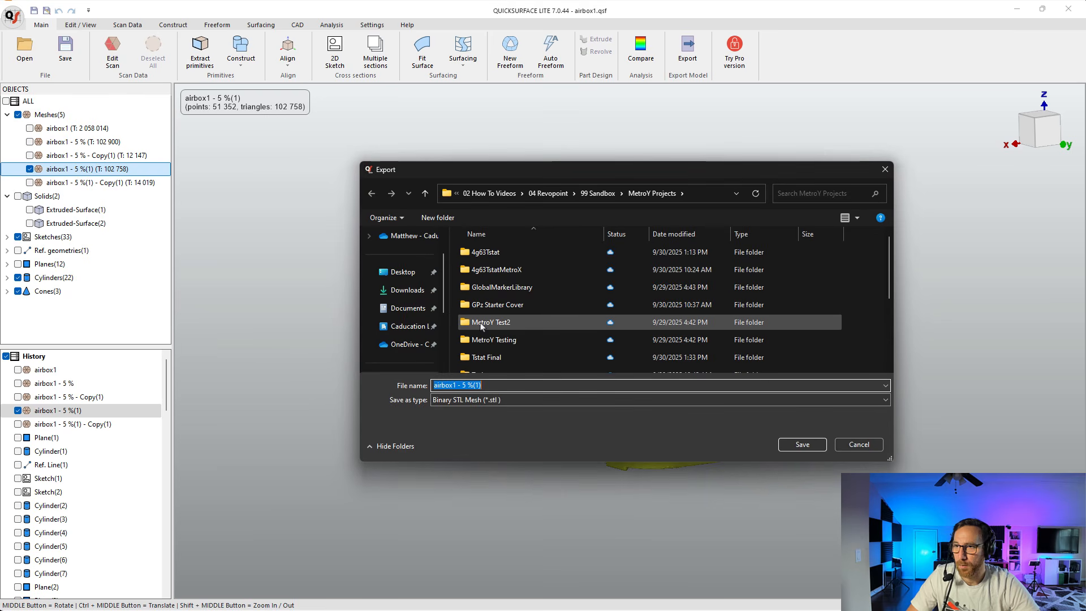
pyautogui.click(490, 193)
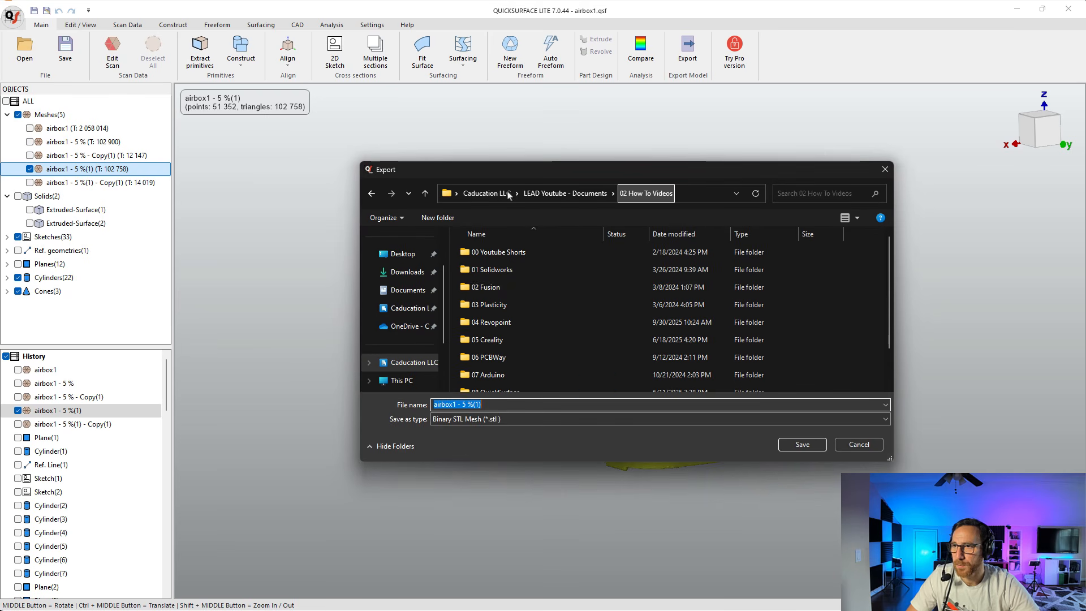
pyautogui.click(503, 288)
pyautogui.doubleClick(502, 288)
pyautogui.doubleClick(503, 306)
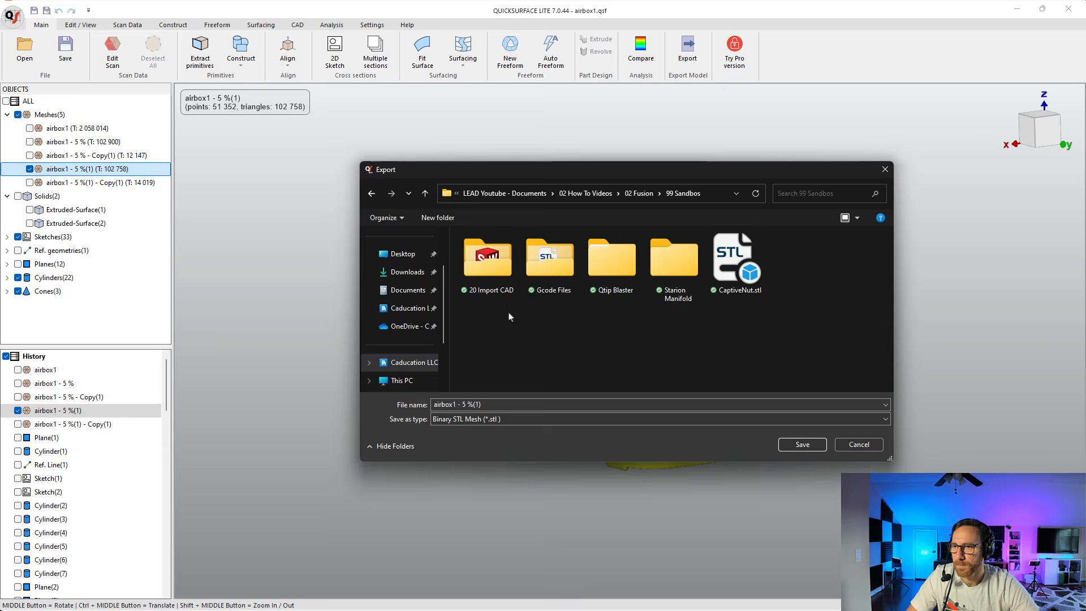
pyautogui.click(802, 444)
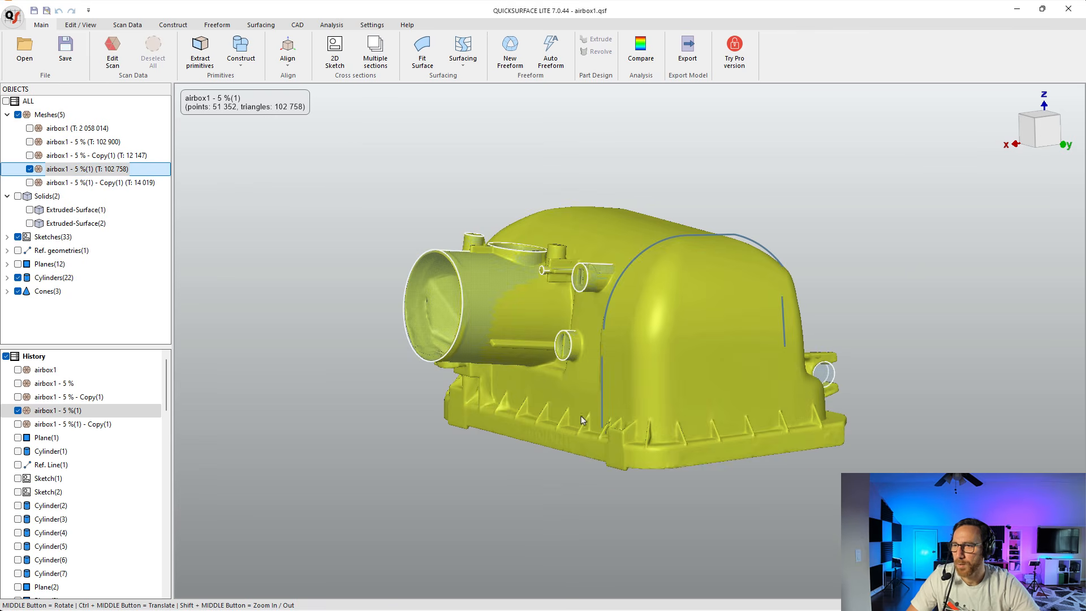
# Switch to Fusion and open the airbox1 STEP file from the computer folder 02 How To Videos > 02 Fusion > 99 Sandbos.
pyautogui.click(404, 438)
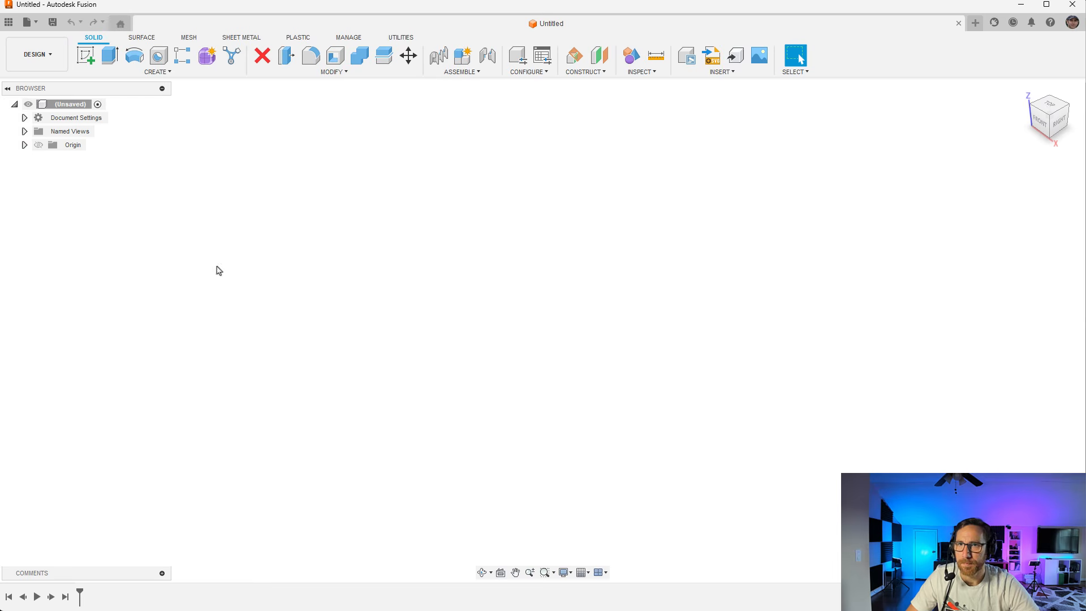
pyautogui.click(189, 37)
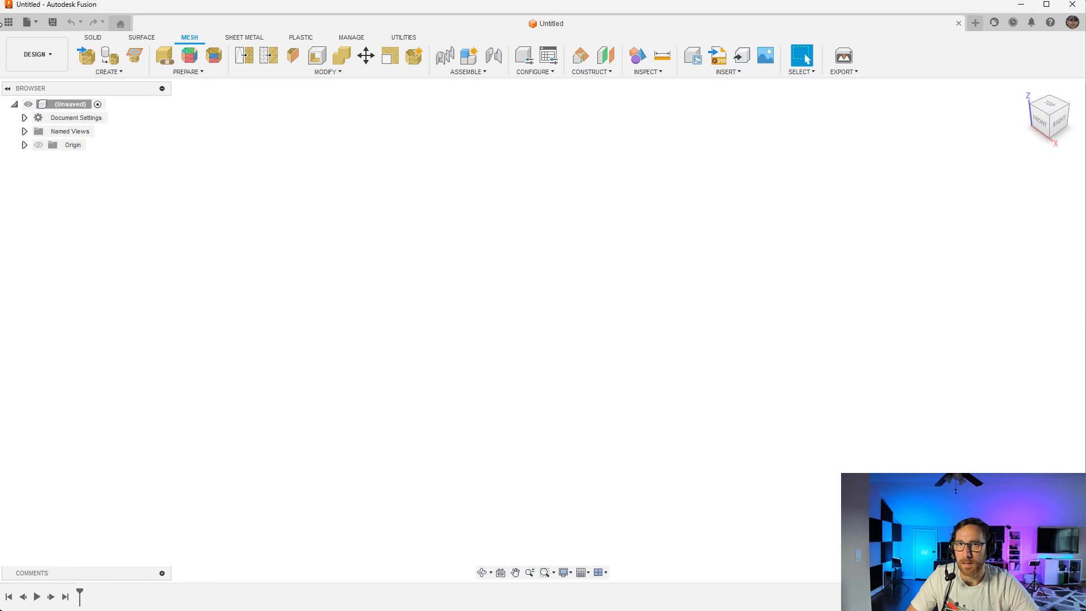
pyautogui.click(36, 23)
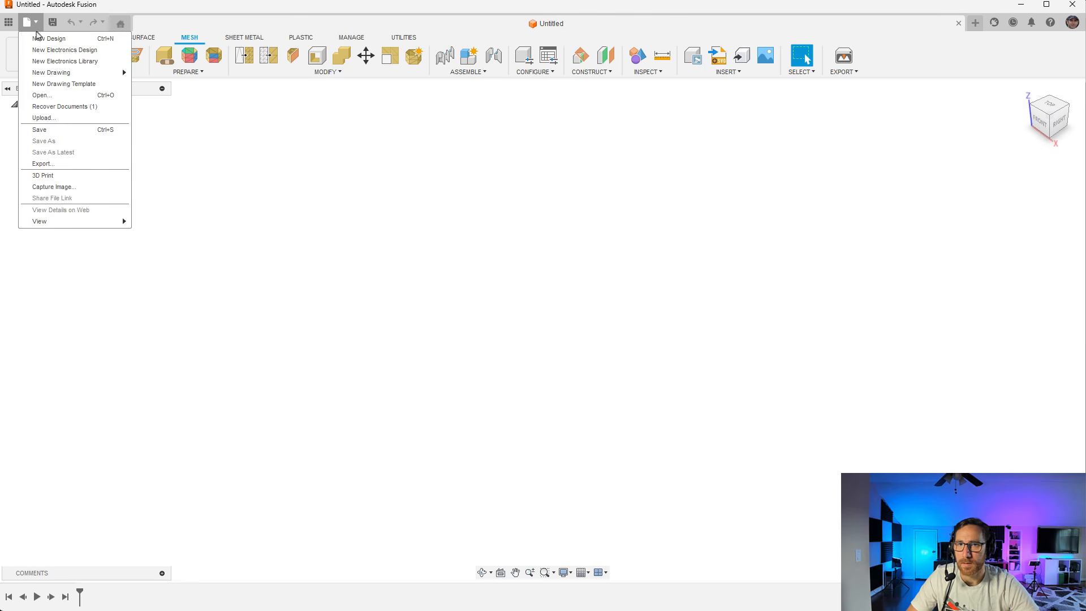
pyautogui.click(50, 96)
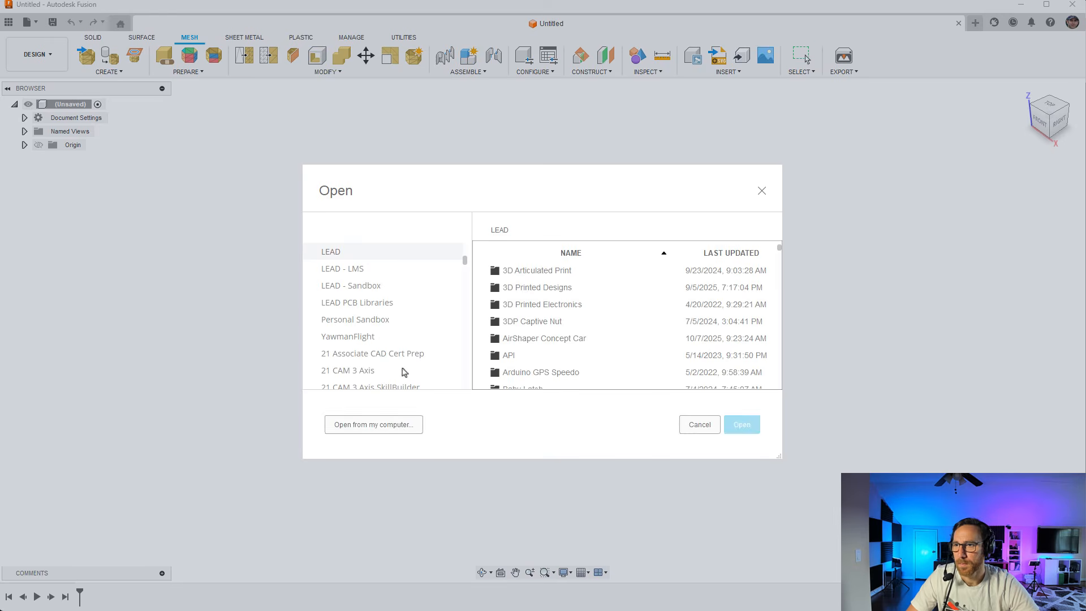
pyautogui.click(396, 425)
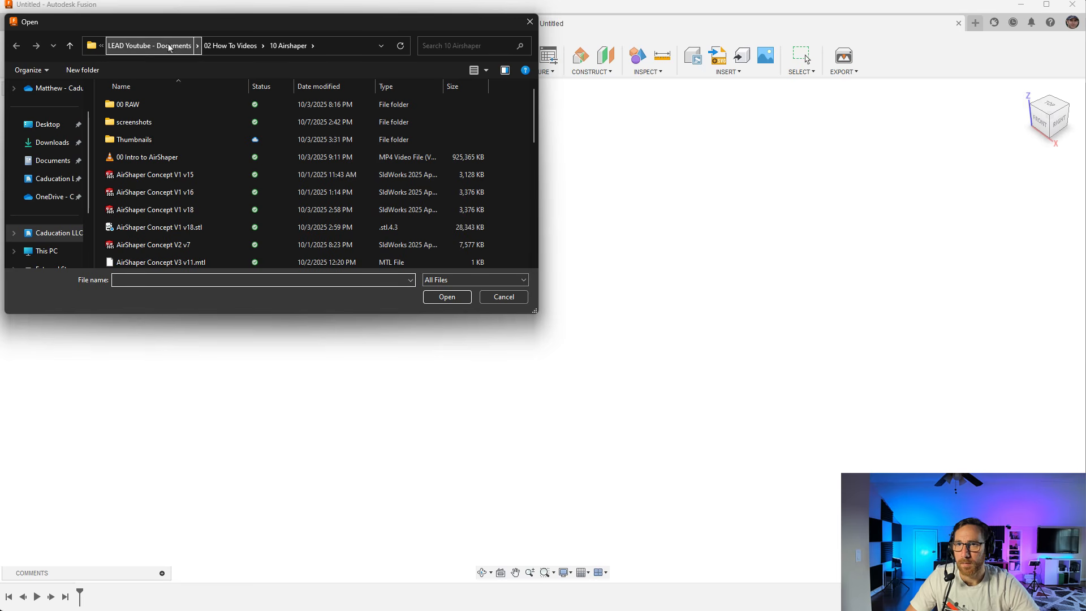
pyautogui.click(226, 46)
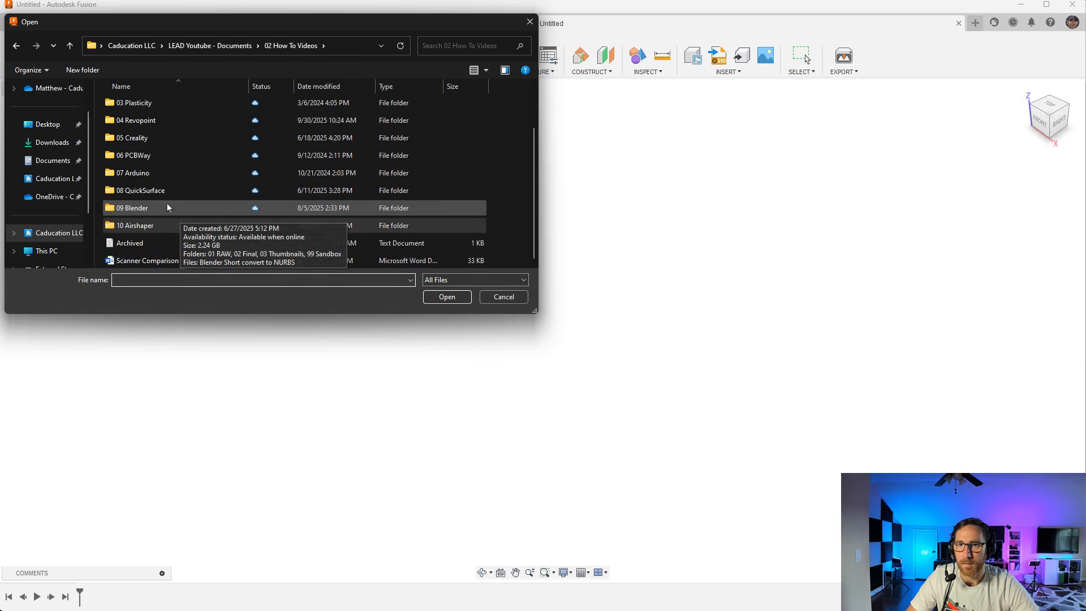
pyautogui.doubleClick(139, 139)
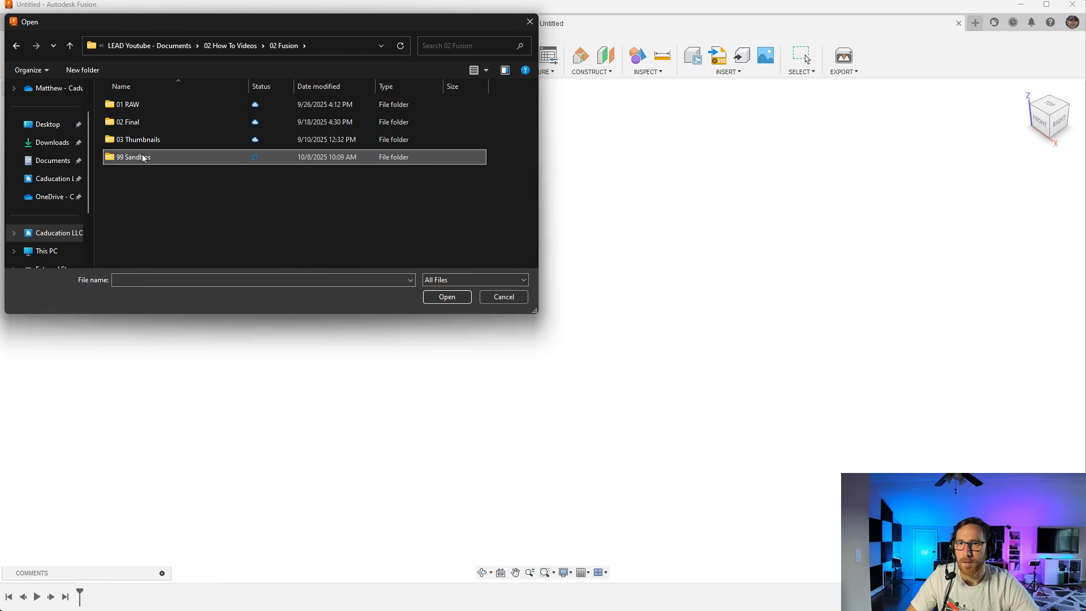
pyautogui.doubleClick(138, 156)
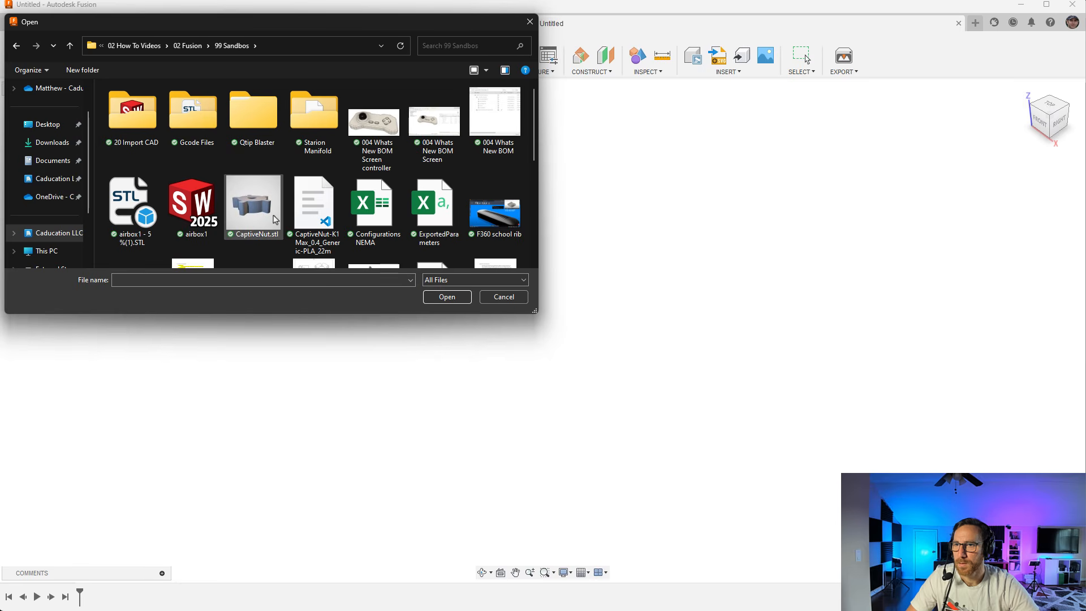
pyautogui.scroll(-1, 276, 221)
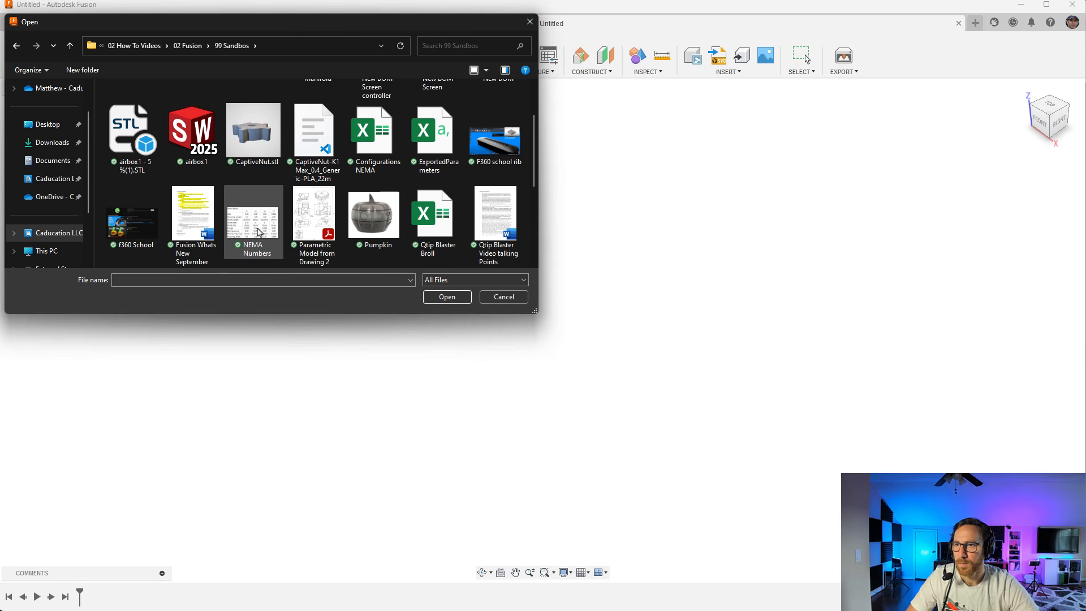
pyautogui.scroll(1, 260, 229)
pyautogui.click(193, 205)
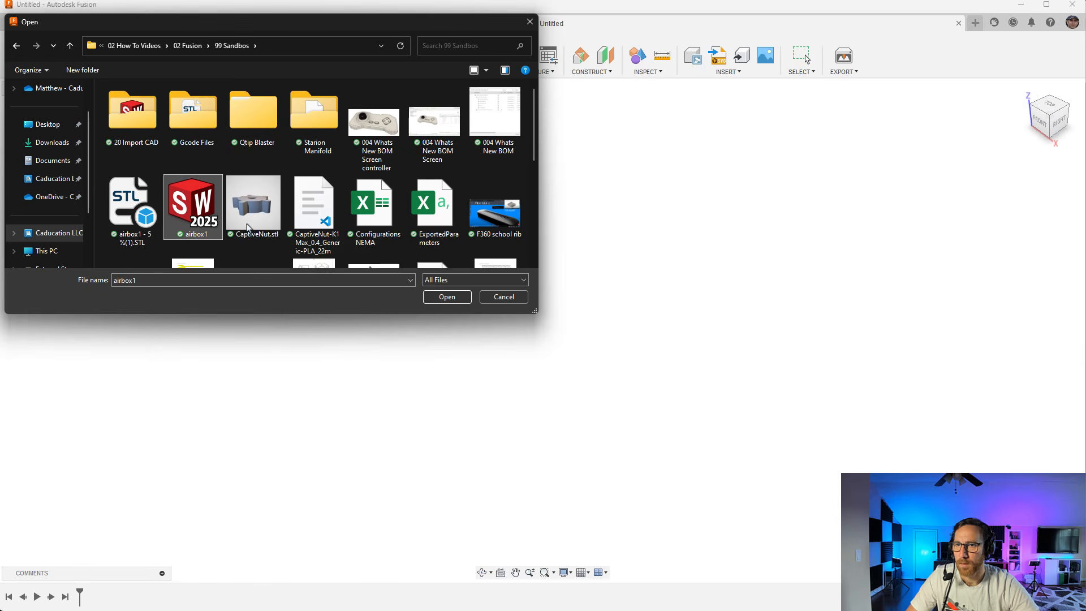
pyautogui.click(446, 298)
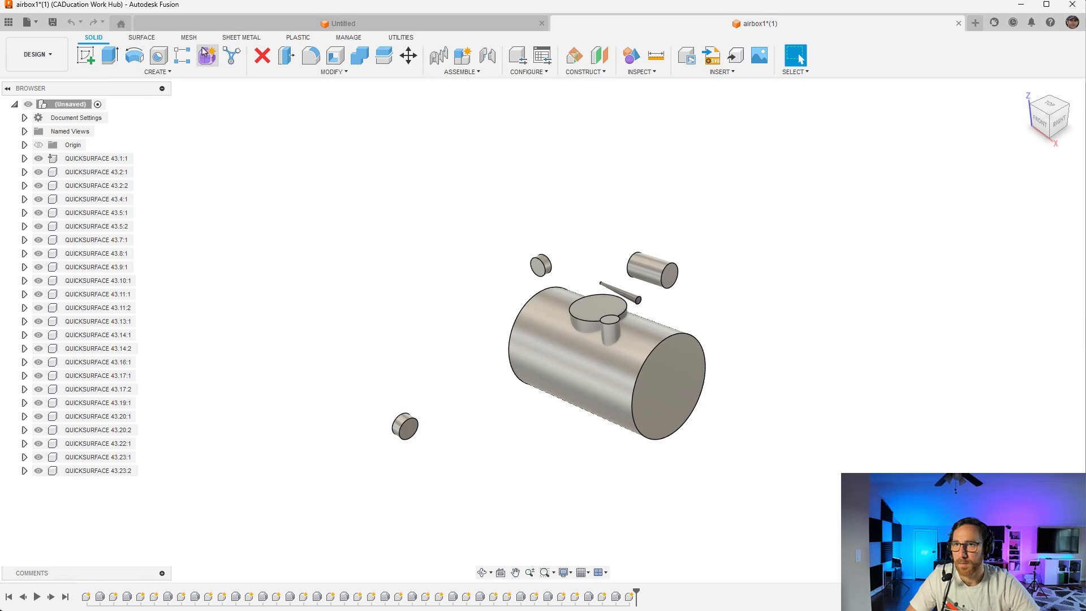
# Insert the mesh airbox1 - 5 %(1).STL into the airbox1 design with millimeter units at its default position.
pyautogui.click(189, 37)
pyautogui.click(86, 55)
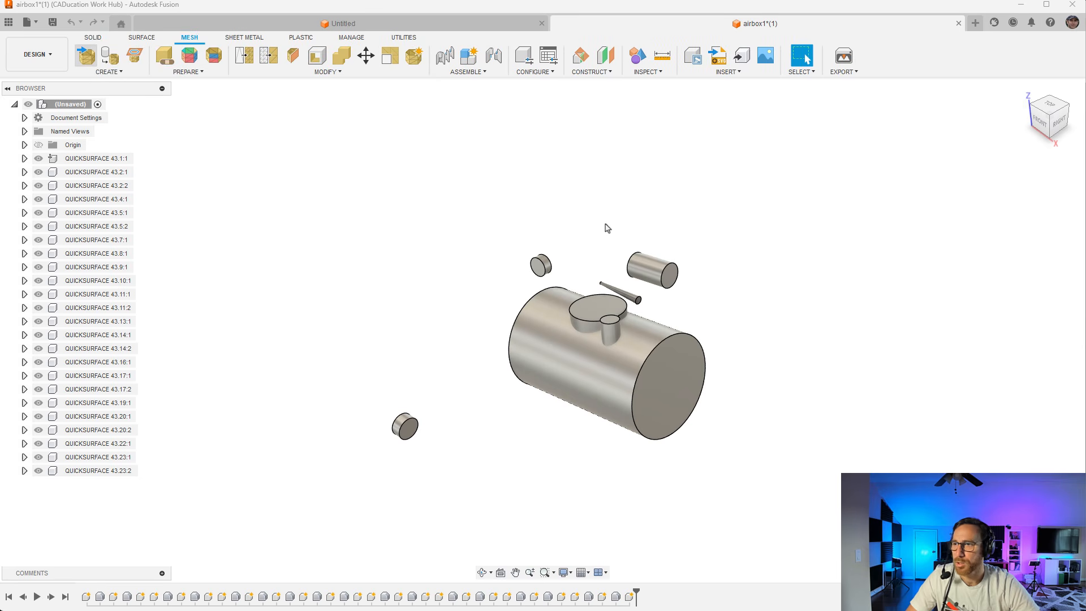
pyautogui.click(442, 421)
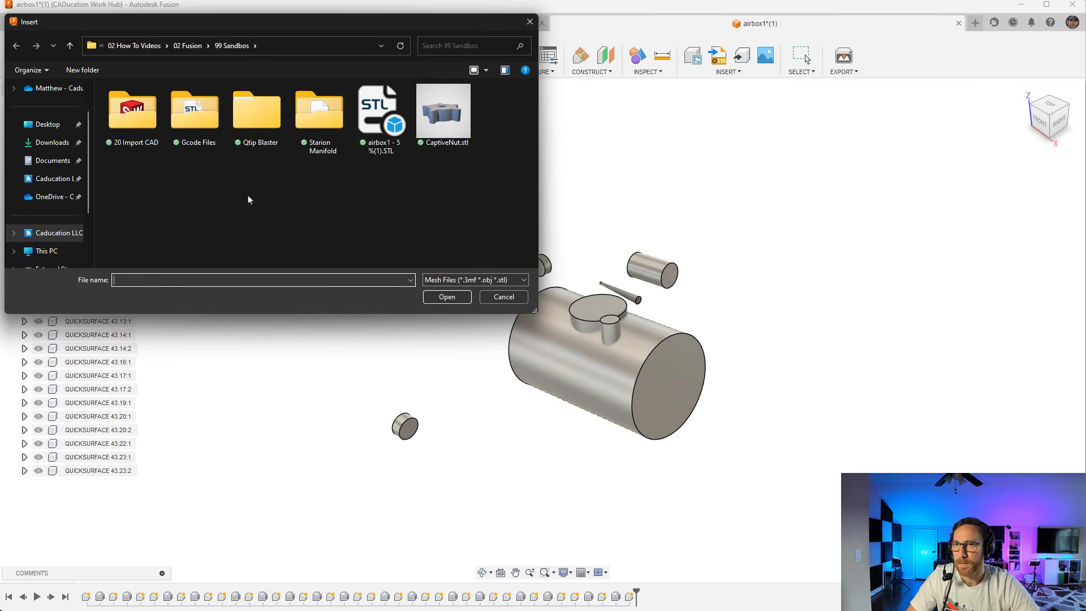
pyautogui.click(404, 129)
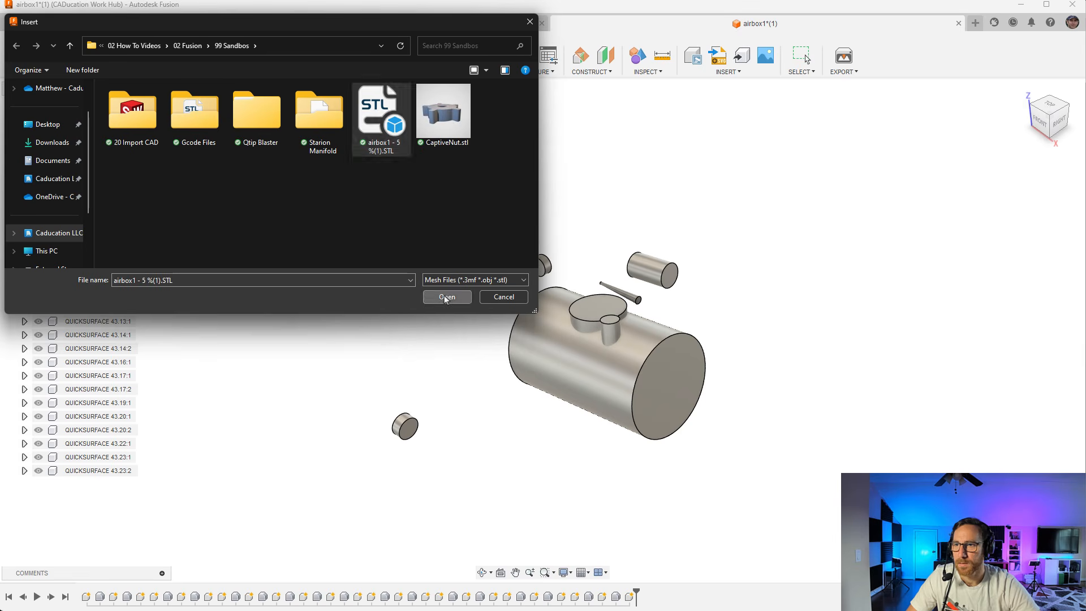
pyautogui.click(447, 297)
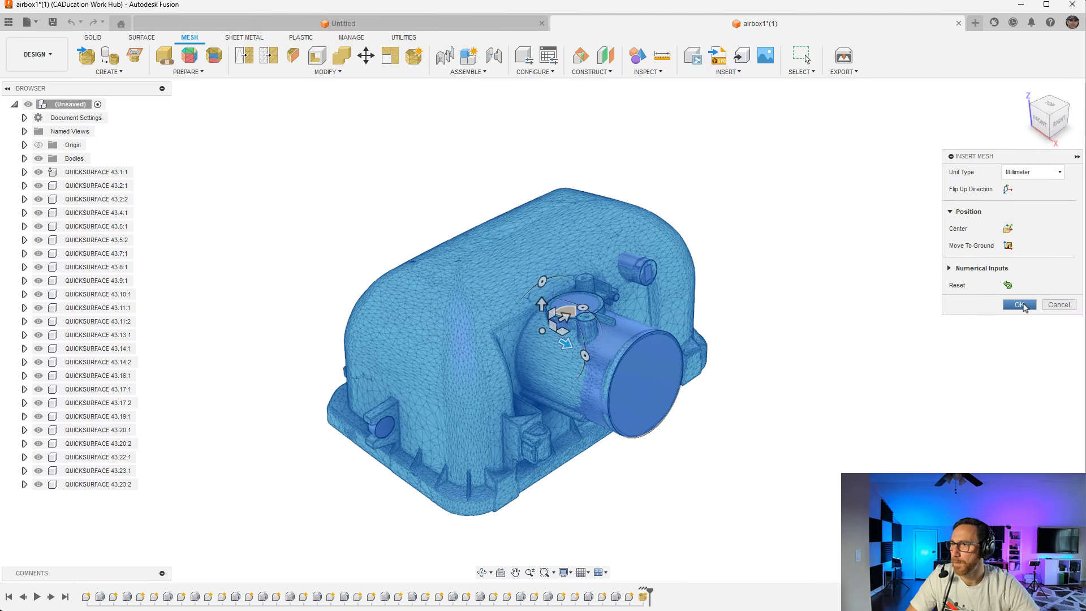
pyautogui.click(1019, 304)
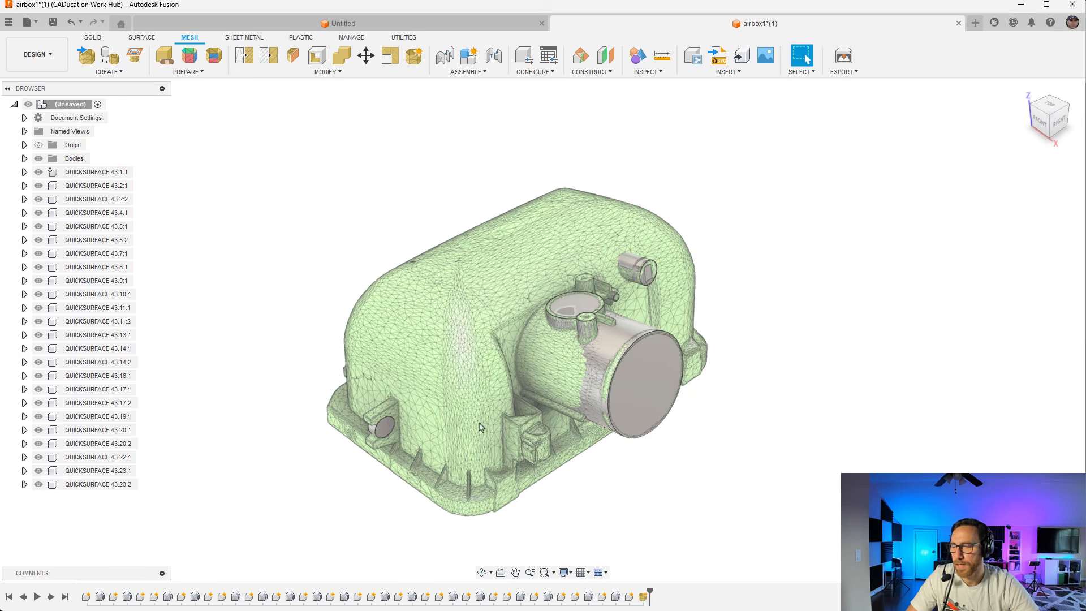
# Compare the airbox1 - 5 %(1) mesh with the imported cylinder and cone bodies by hiding and showing the mesh.
pyautogui.scroll(1, 616, 331)
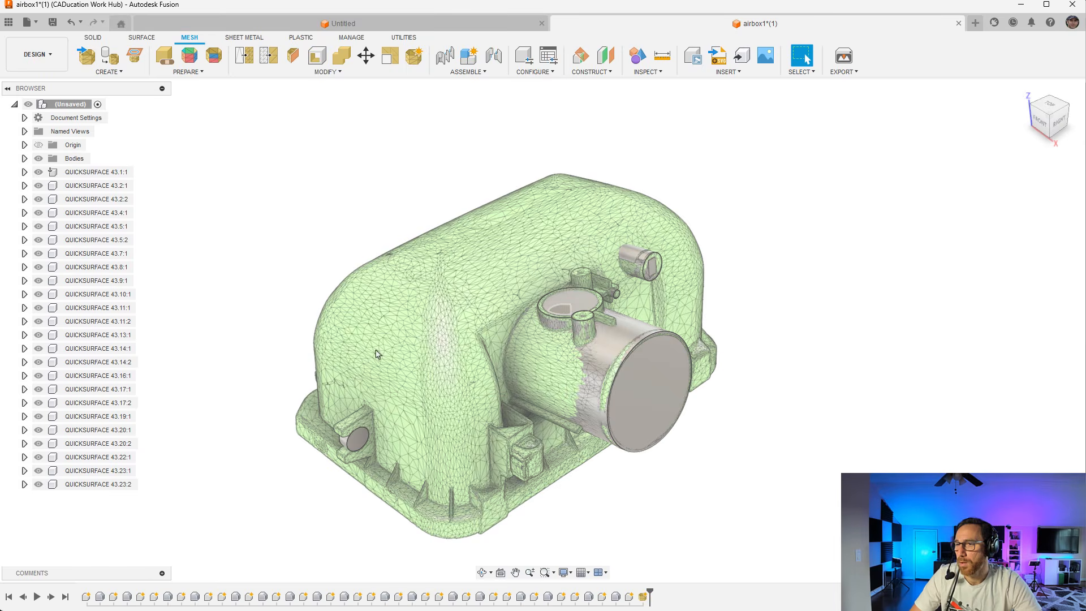
pyautogui.click(25, 159)
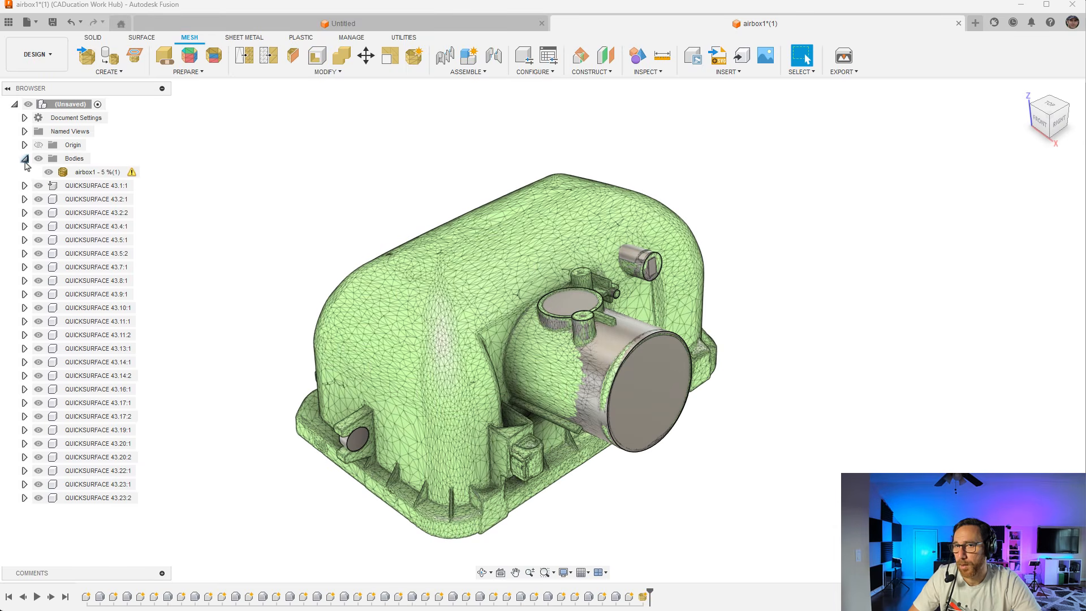
pyautogui.click(48, 172)
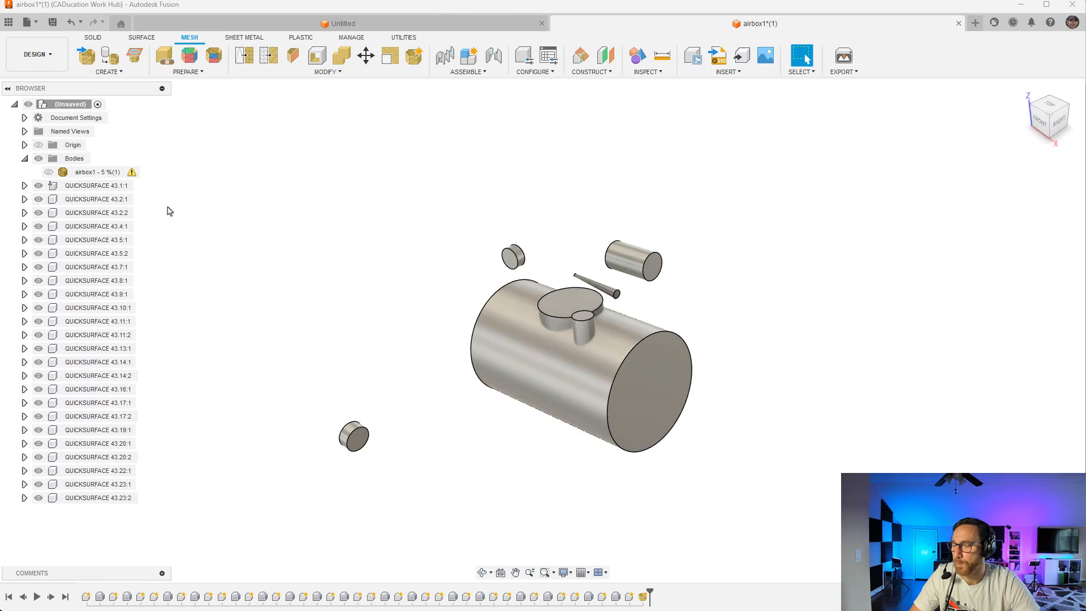
pyautogui.click(59, 171)
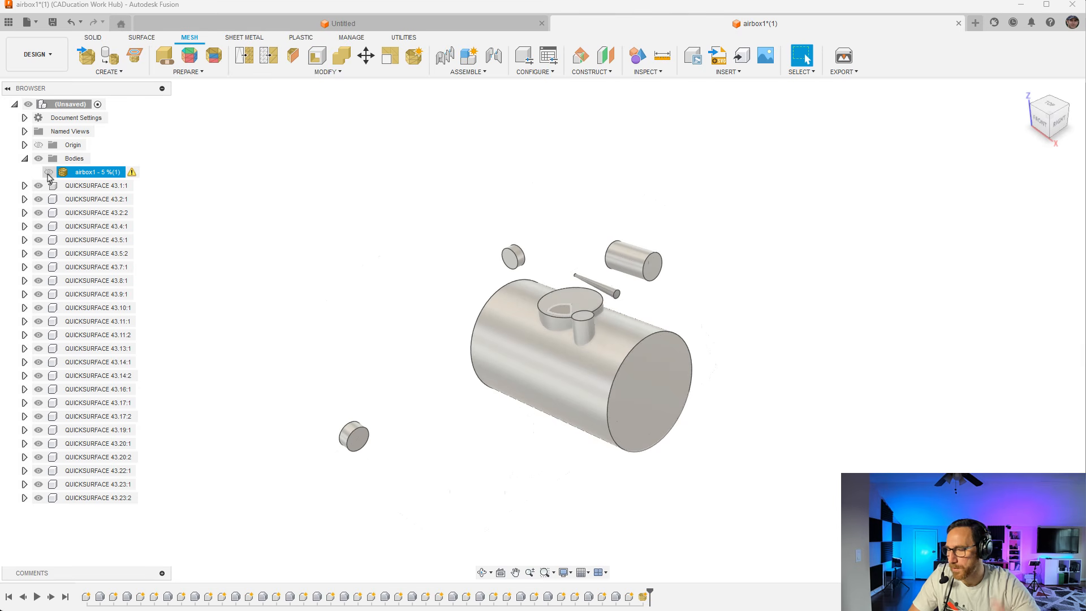
pyautogui.click(49, 172)
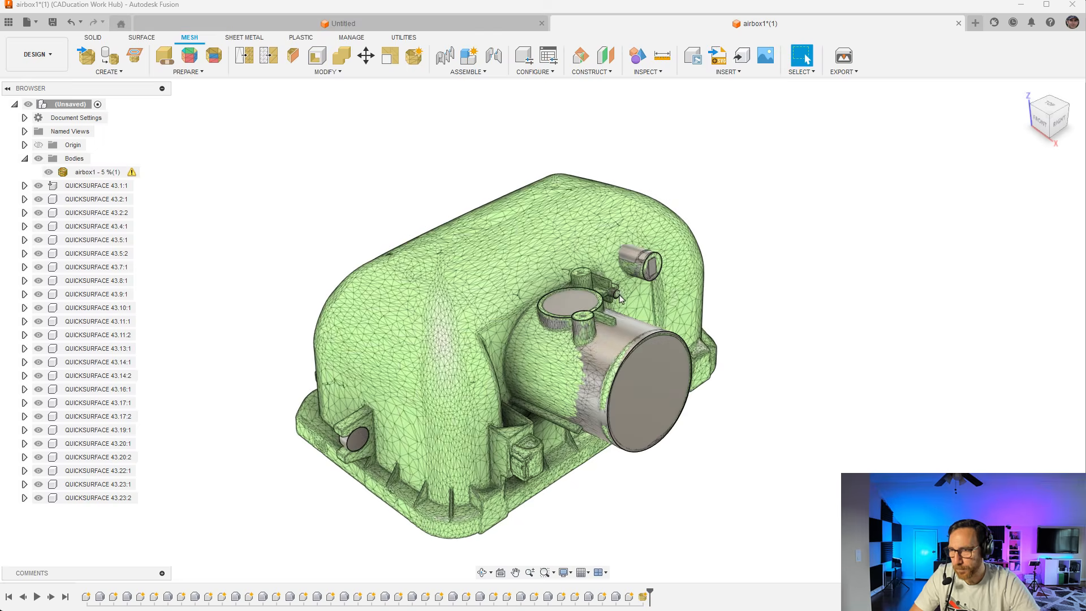
pyautogui.scroll(2, 618, 297)
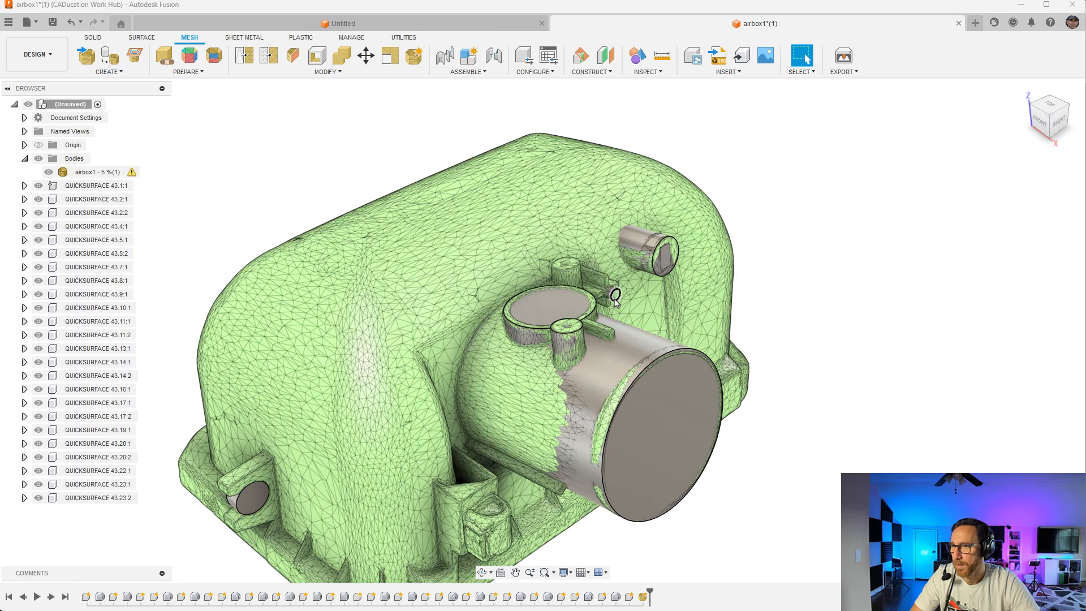
pyautogui.click(611, 300)
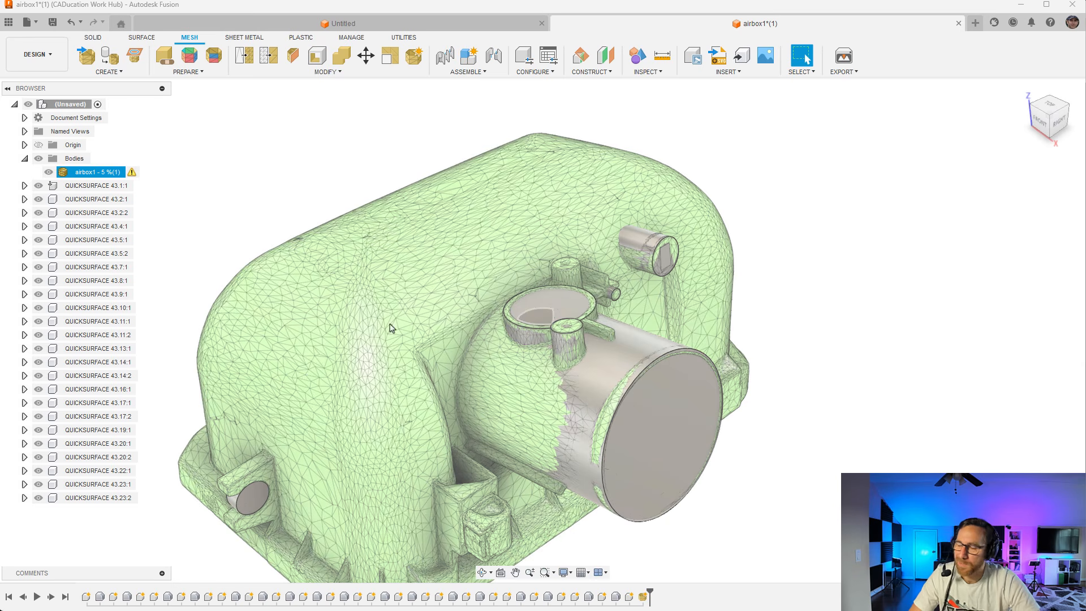
pyautogui.moveTo(400, 327); pyautogui.dragTo(425, 284, button='middle')
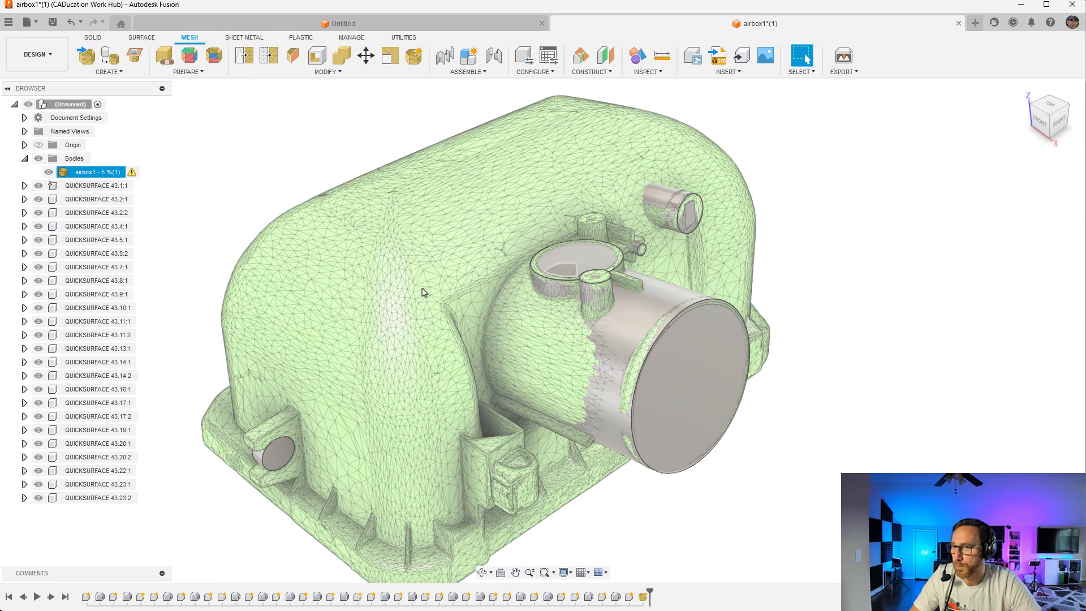
pyautogui.press('Escape')
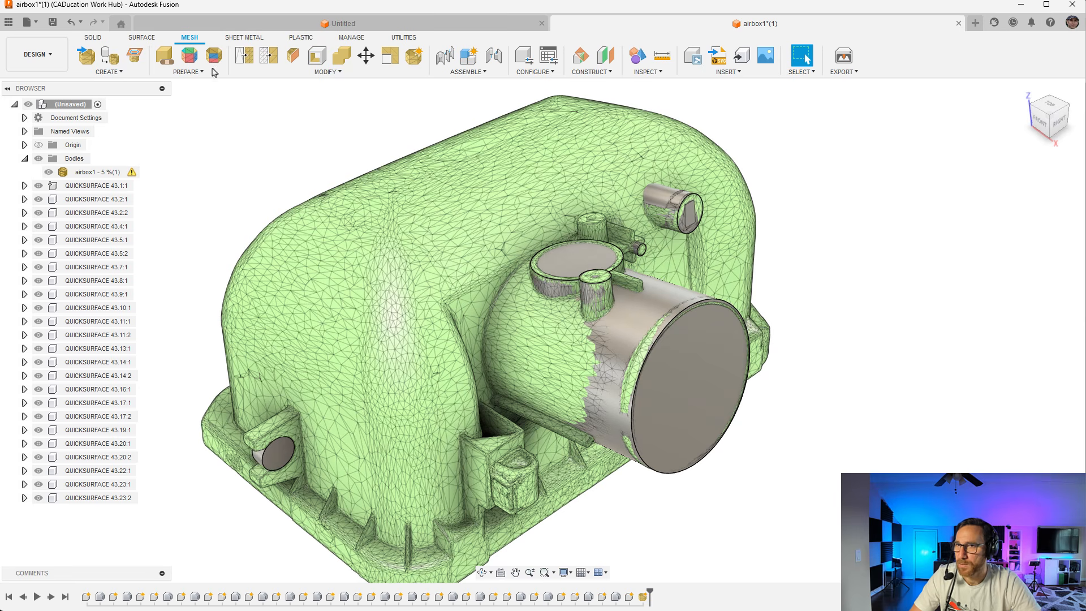
pyautogui.click(94, 38)
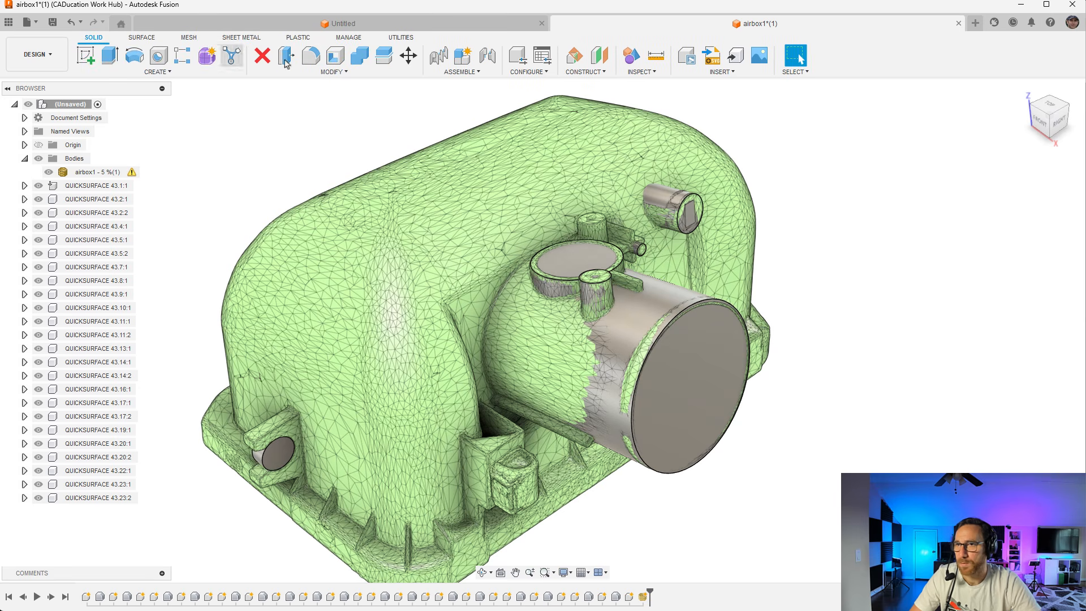
pyautogui.click(360, 55)
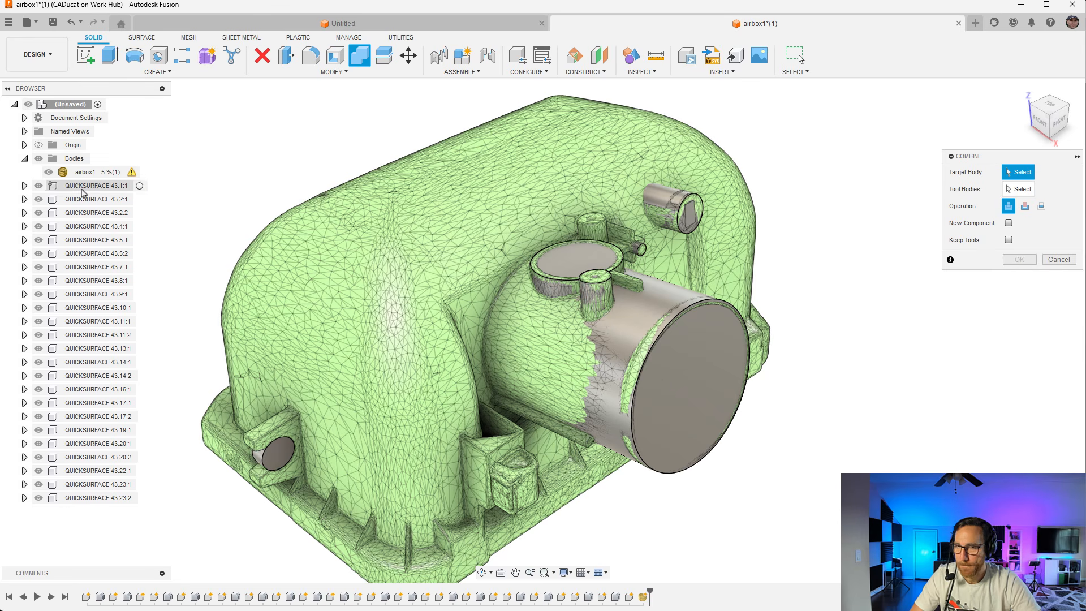
pyautogui.click(1055, 261)
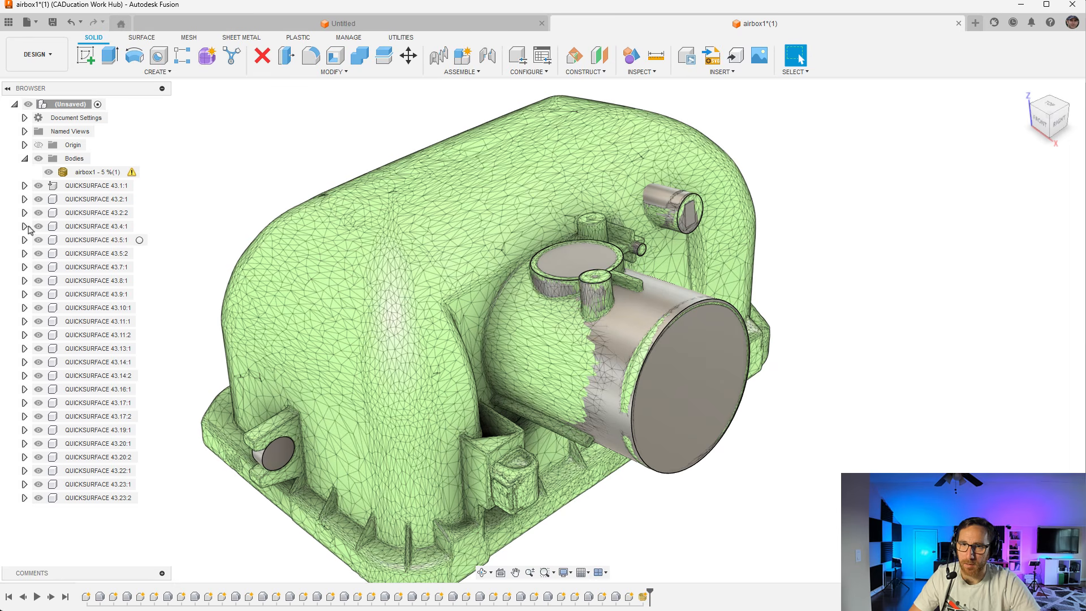
# Expand the QUICKSURFACE 43.1:1 component down to its unstitched bodies and examine Body1, the large inlet cylinder.
pyautogui.click(63, 188)
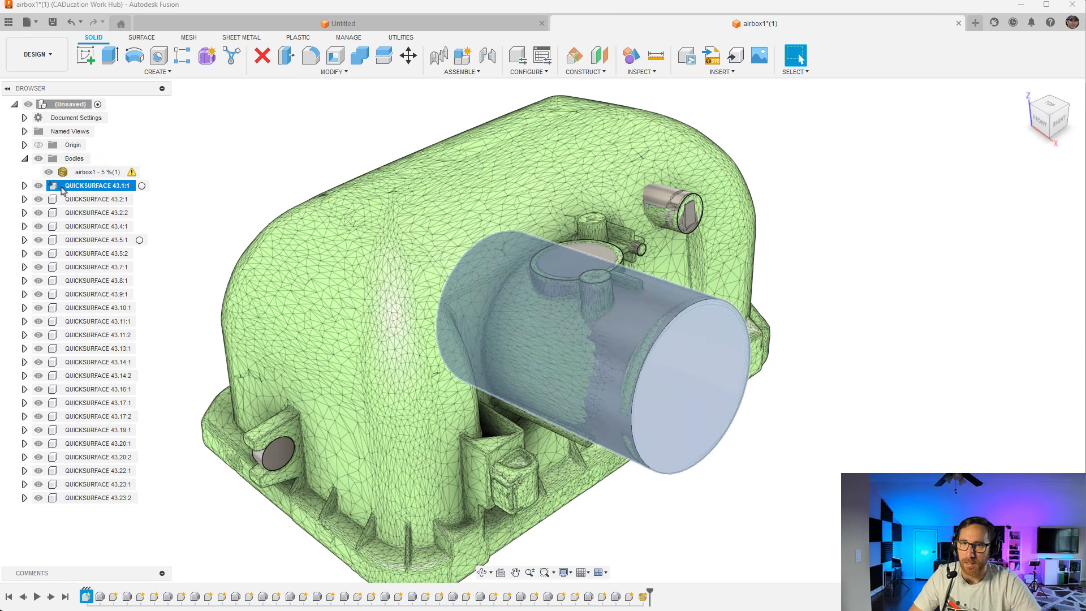
pyautogui.click(24, 186)
pyautogui.click(35, 213)
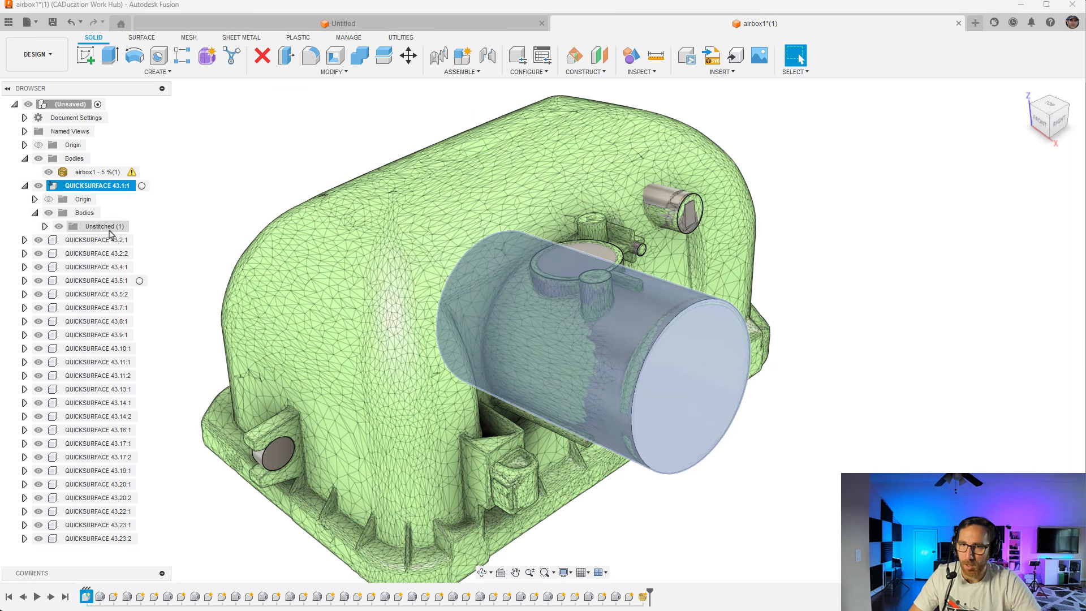
pyautogui.click(45, 227)
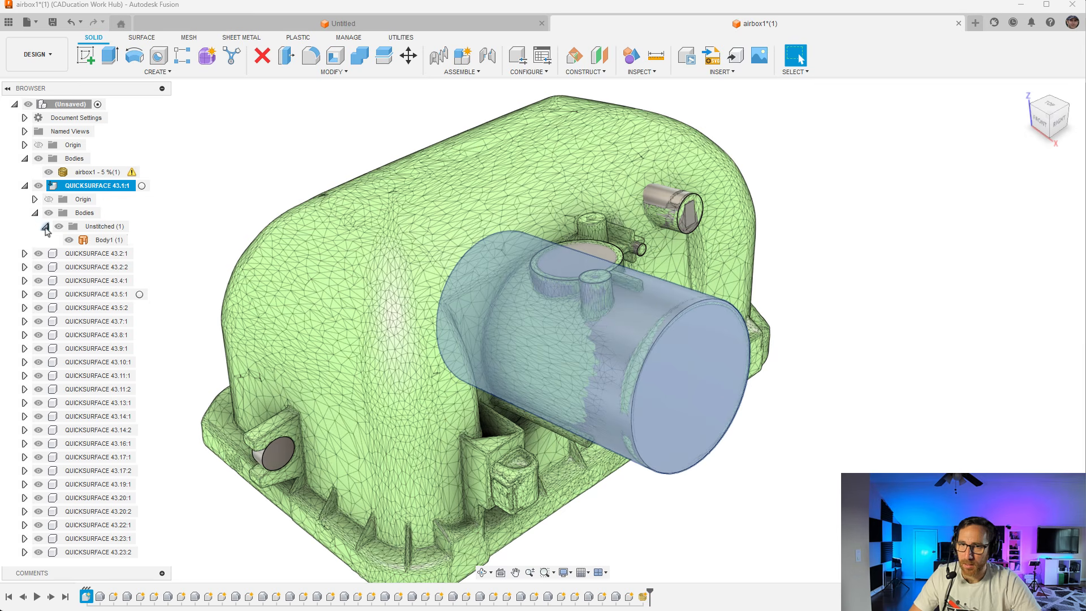
pyautogui.click(105, 239)
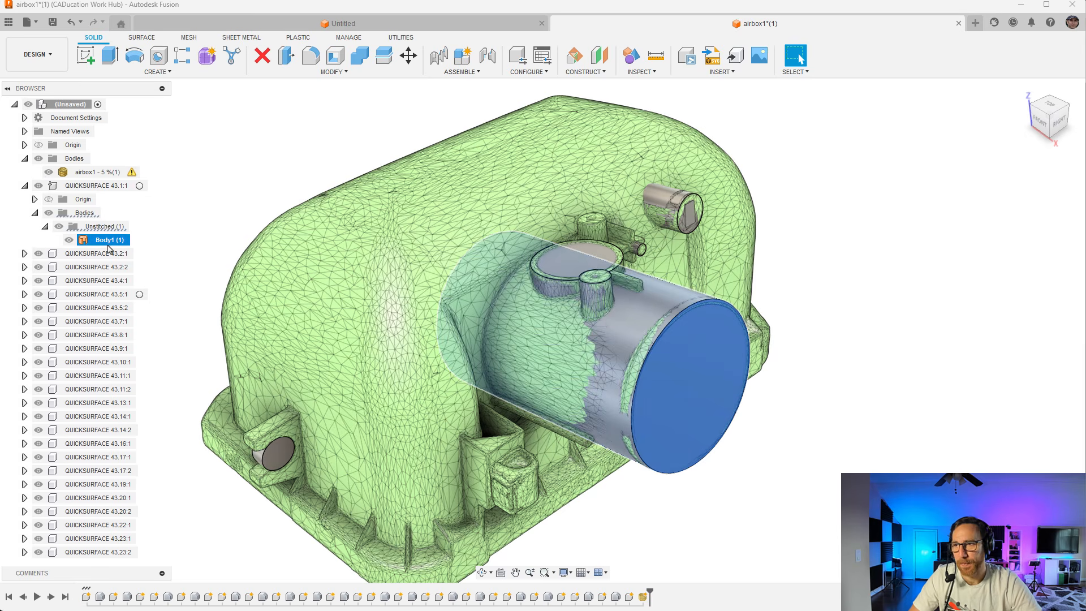
pyautogui.click(160, 216)
# Hide the airbox1 - 5 %(1) mesh and change the whole design to direct modeling.
pyautogui.click(48, 172)
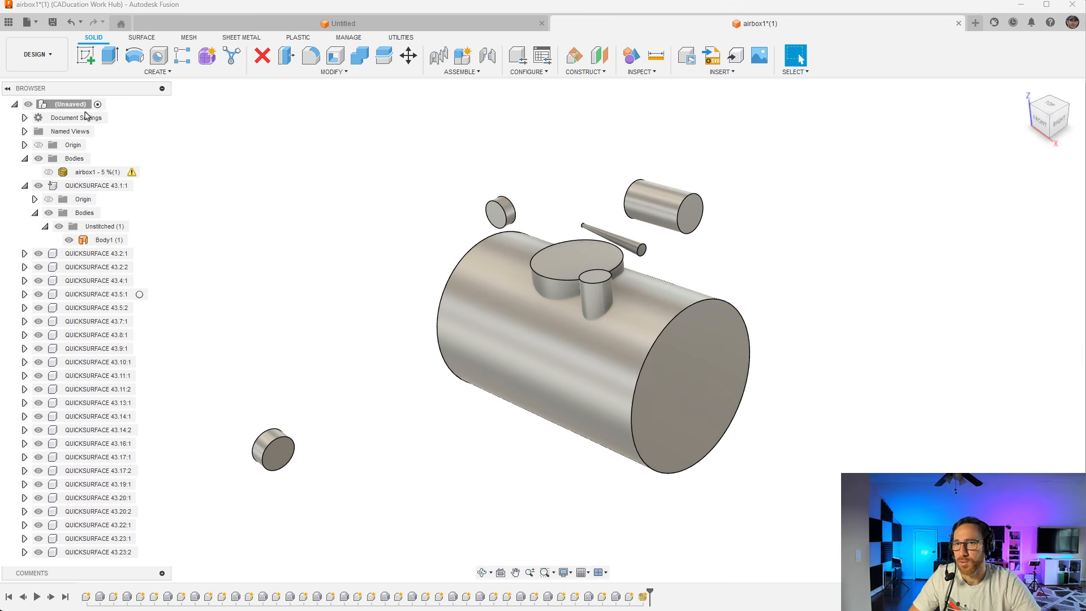
pyautogui.rightClick(64, 106)
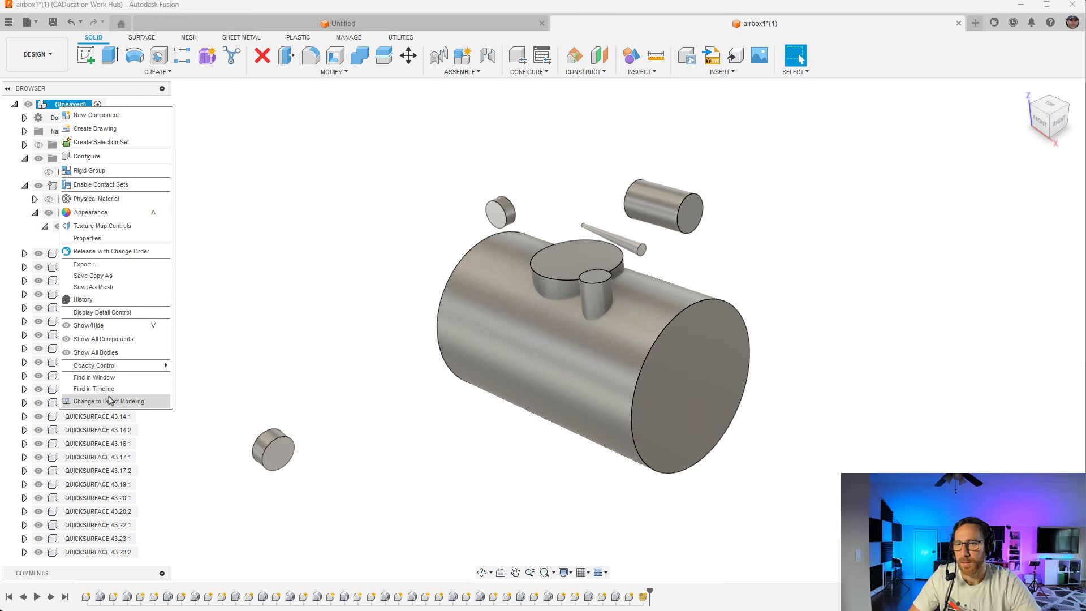
pyautogui.click(112, 401)
pyautogui.click(582, 342)
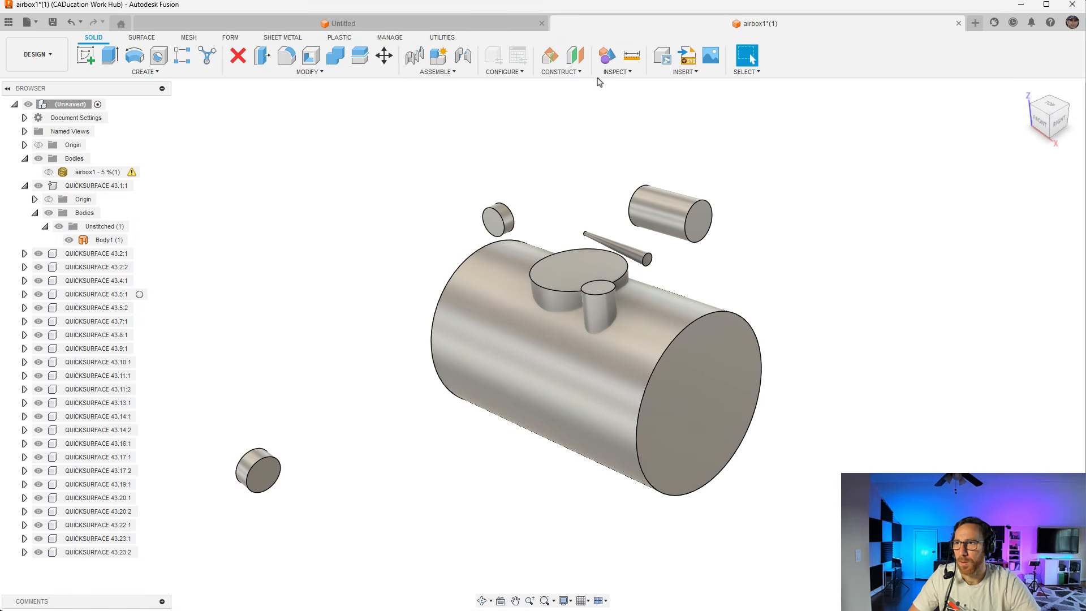
# Validate the window-selected cylinder and cone bodies at the Standard checking level with Repair and 0.01 mm gap healing on.
pyautogui.click(616, 72)
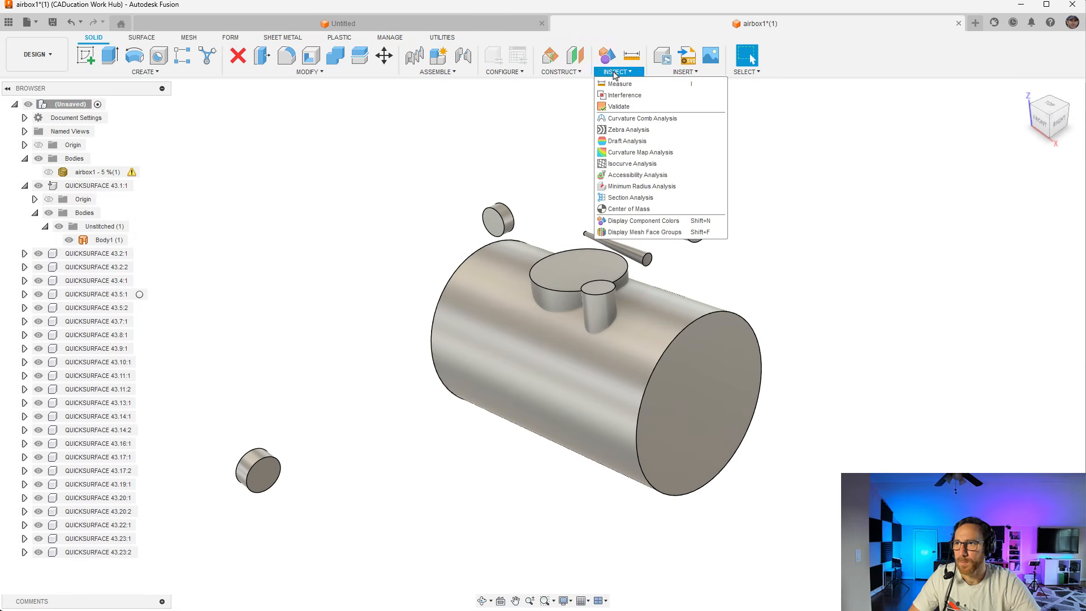
pyautogui.click(619, 107)
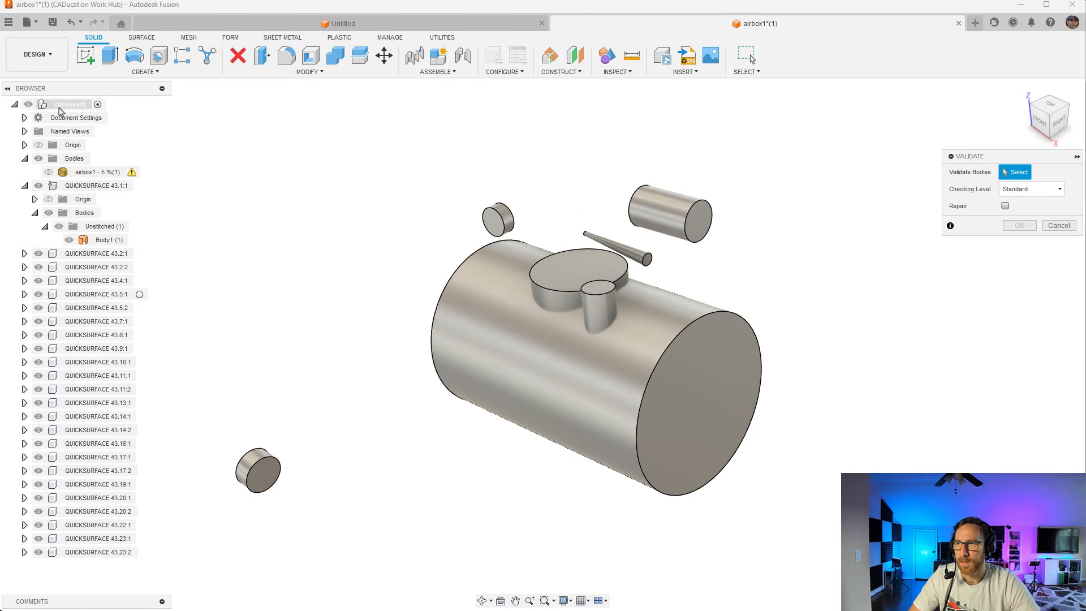
pyautogui.moveTo(359, 118); pyautogui.dragTo(880, 558)
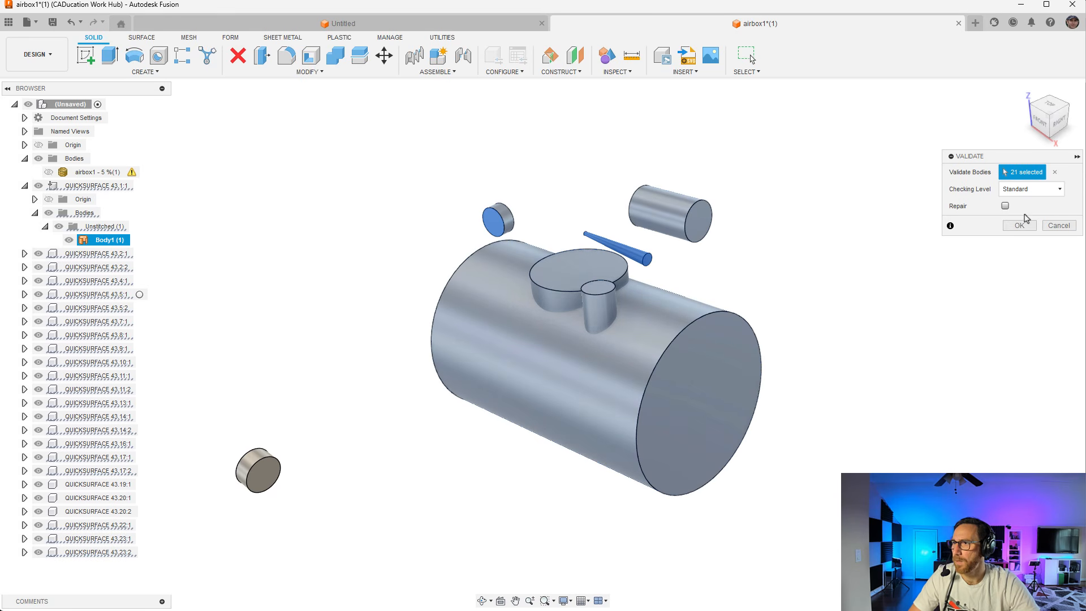
pyautogui.click(1006, 207)
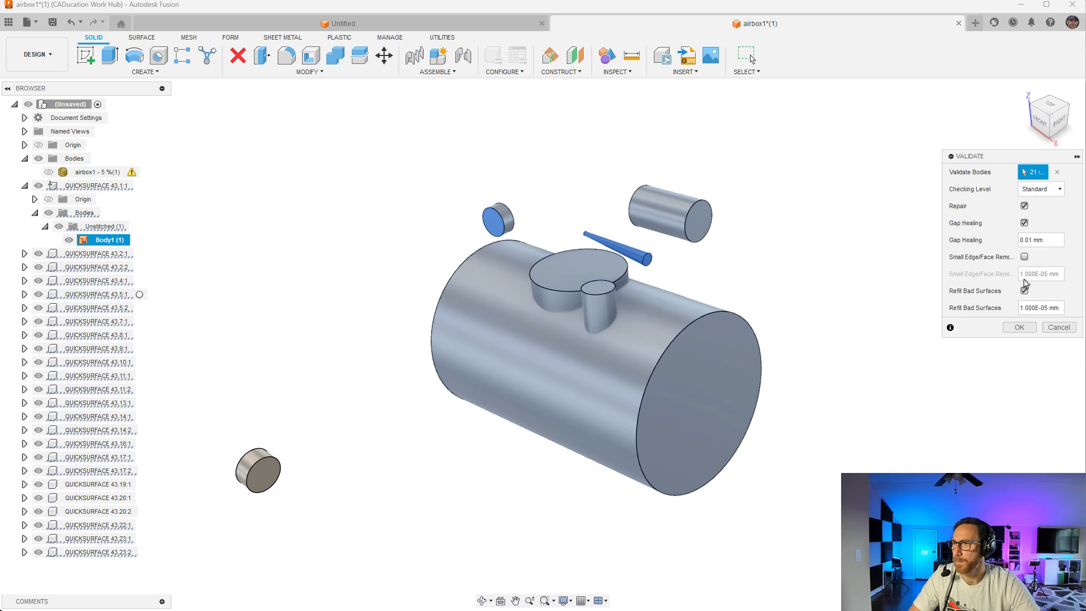
pyautogui.click(1028, 329)
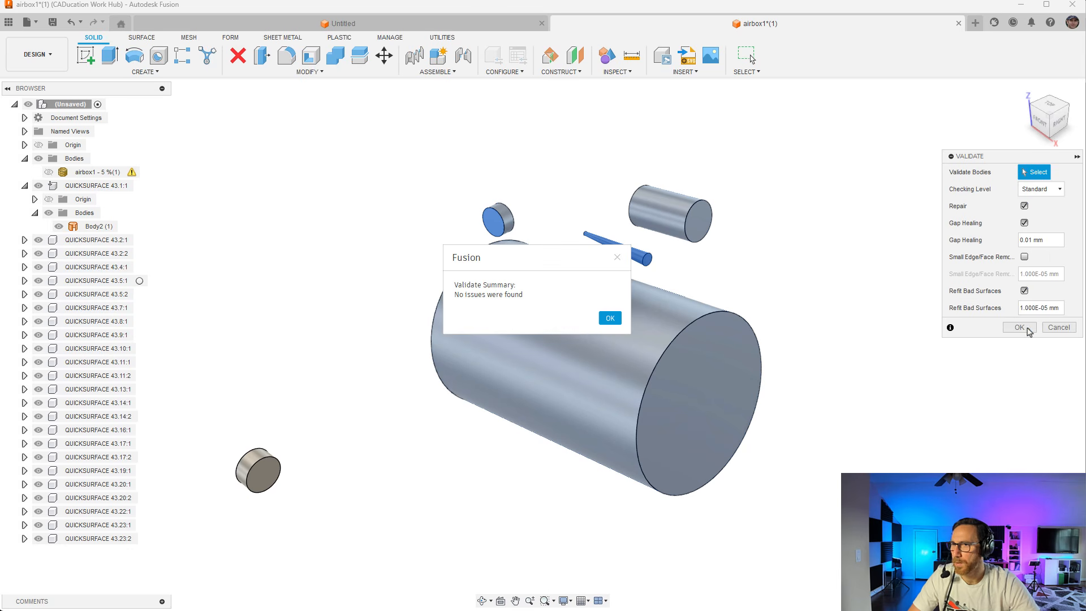
pyautogui.click(610, 318)
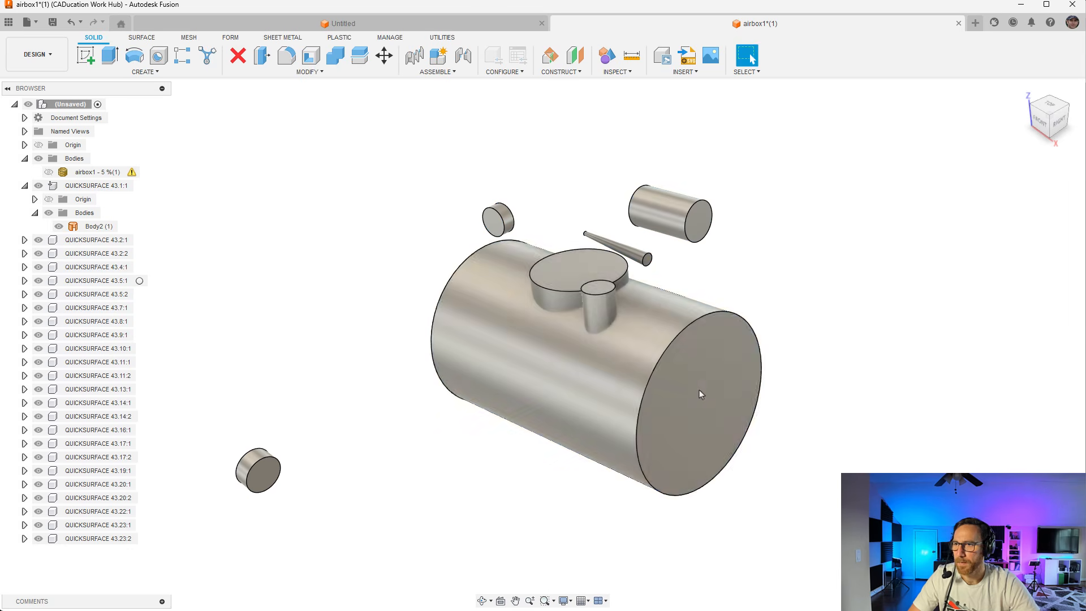
# Expand the QUICKSURFACE 43.2:1 component to examine the surface body in its Bodies folder.
pyautogui.keyDown('shift'); pyautogui.moveTo(650, 396); pyautogui.dragTo(628, 392, button='middle'); pyautogui.keyUp('shift')
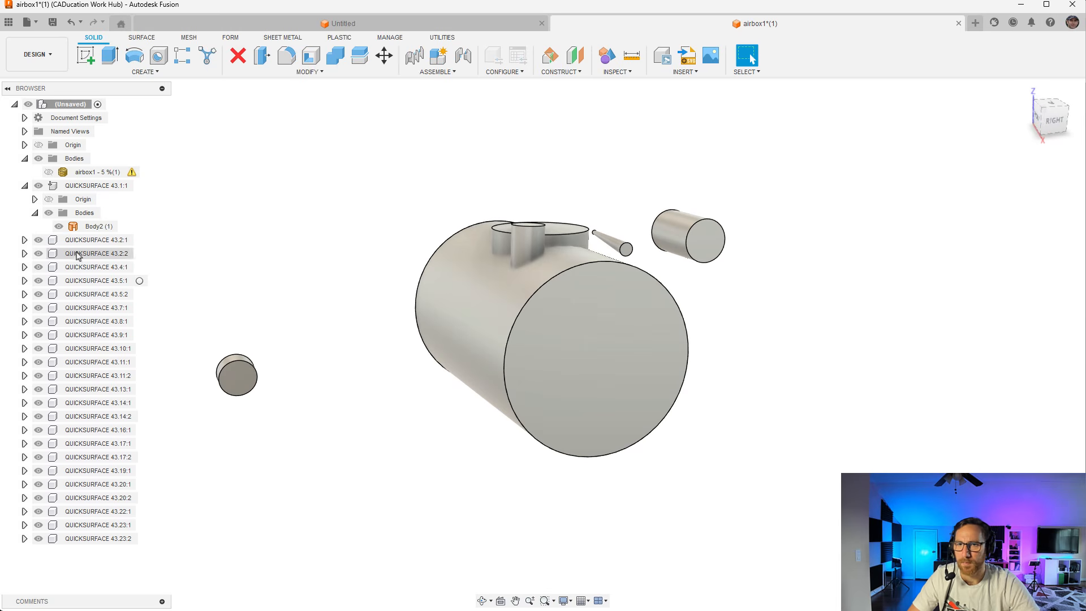
pyautogui.click(25, 240)
pyautogui.click(35, 268)
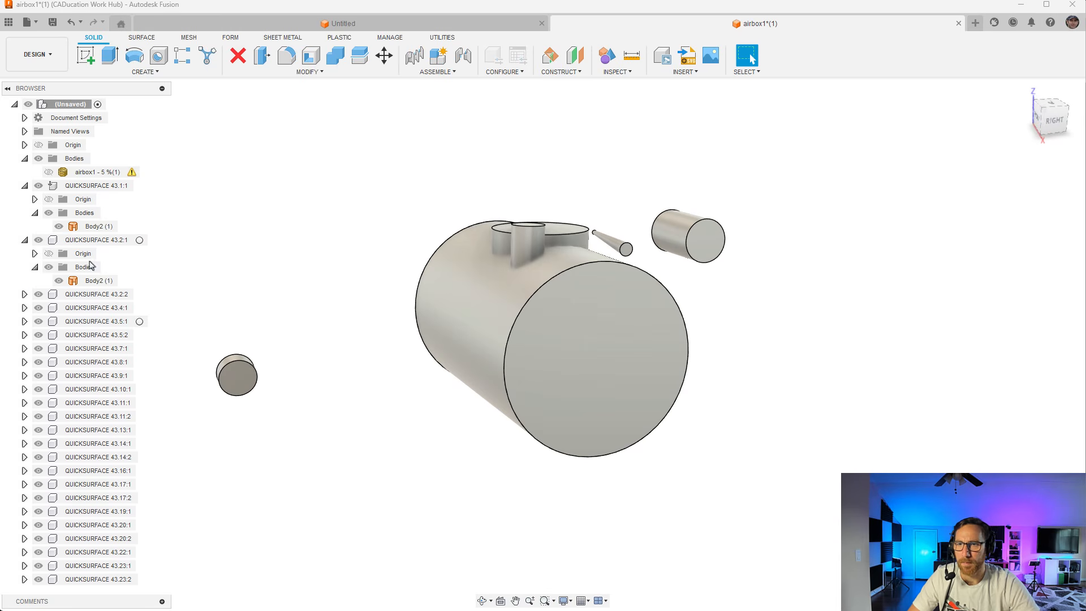
# Validate the surface bodies of QUICKSURFACE 43.1:1, 43.2:1 and 43.2:2 together with Repair and 0.01 mm gap healing on.
pyautogui.click(616, 71)
pyautogui.click(631, 107)
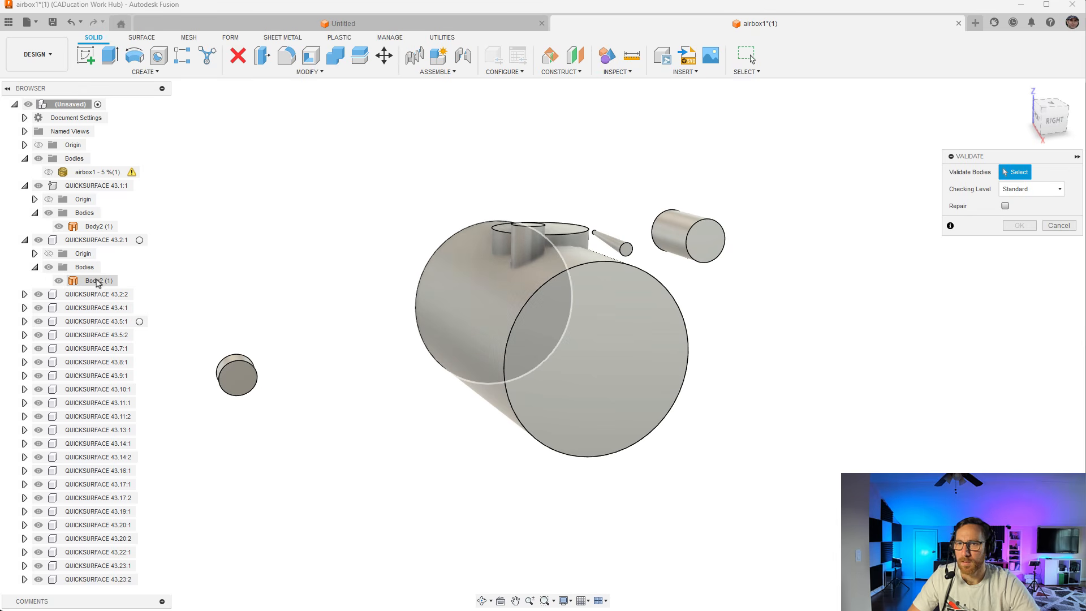
pyautogui.click(100, 226)
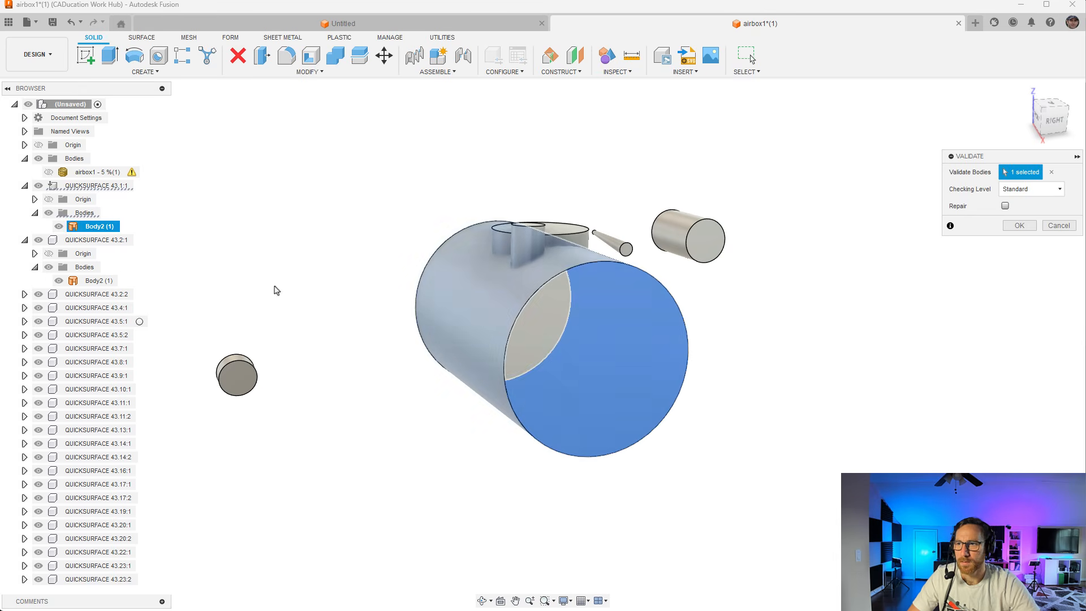
pyautogui.moveTo(276, 288)
pyautogui.keyDown('shift'); pyautogui.mouseDown(button='middle')
pyautogui.moveTo(335, 287)
pyautogui.moveTo(383, 268)
pyautogui.moveTo(294, 278)
pyautogui.mouseUp(button='middle'); pyautogui.keyUp('shift')
pyautogui.click(74, 281)
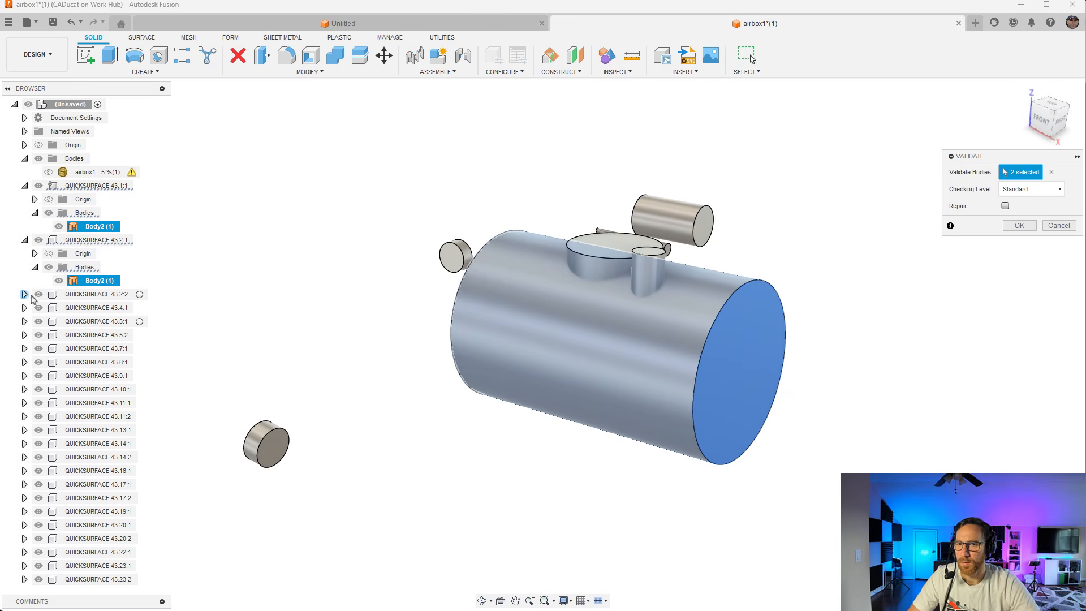
pyautogui.click(25, 296)
pyautogui.click(99, 335)
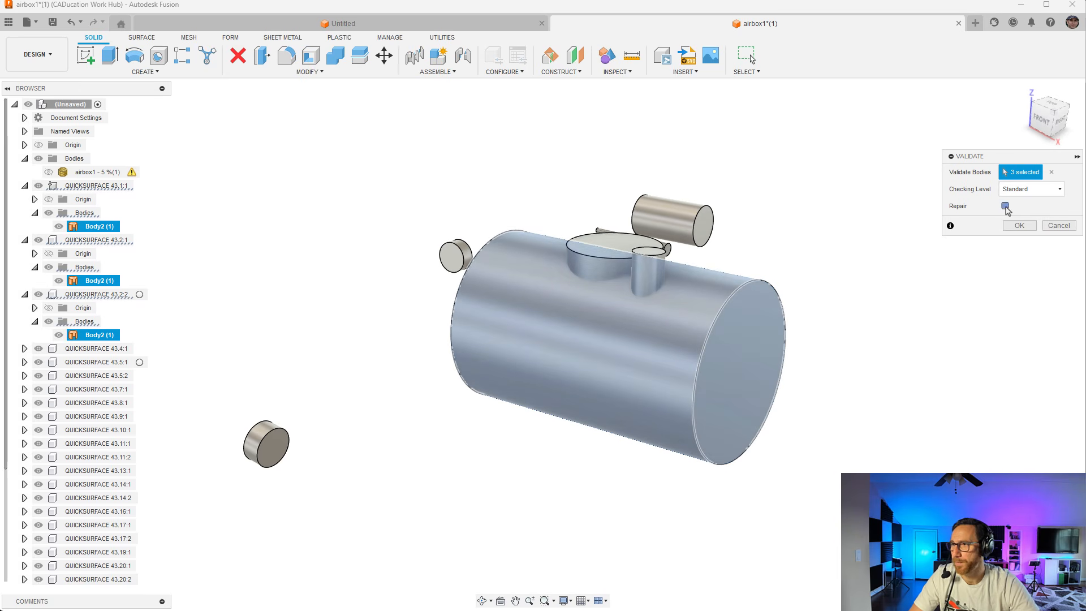
pyautogui.click(1005, 206)
pyautogui.click(1026, 329)
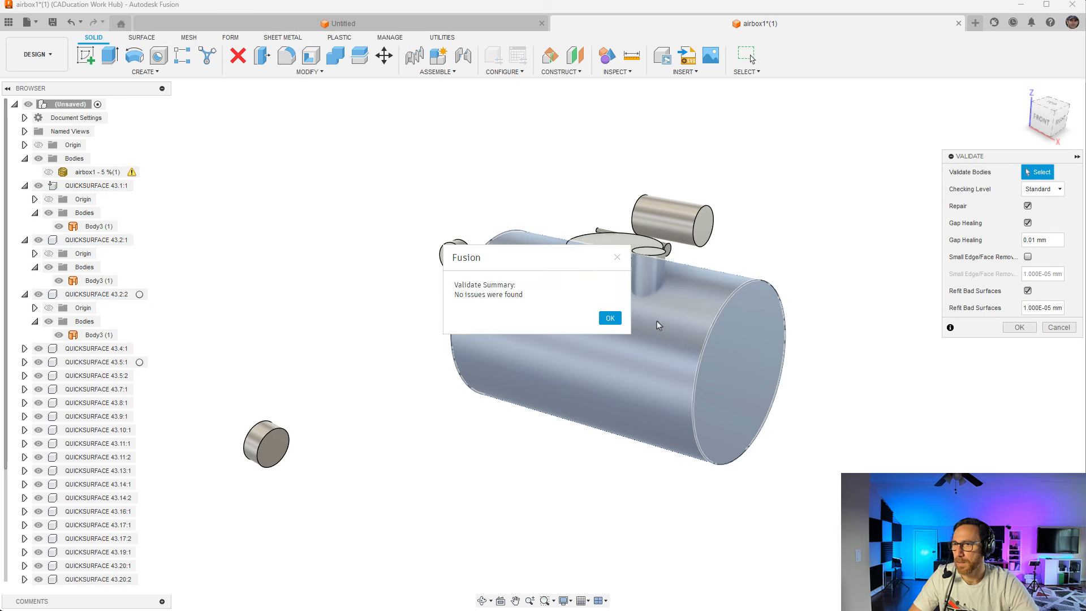
pyautogui.click(609, 319)
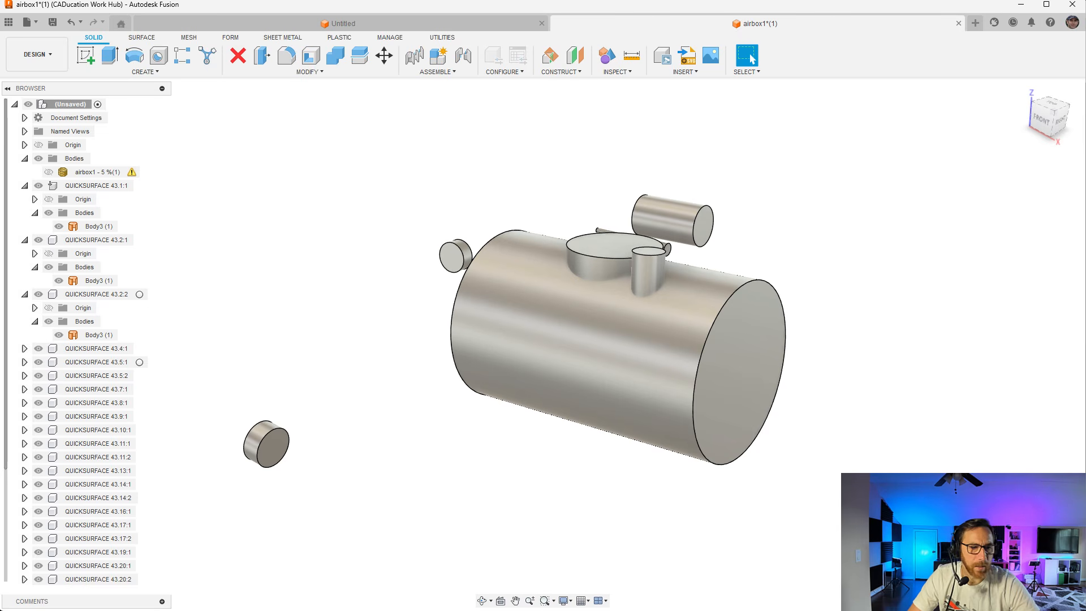
# Switch to QUICKSURFACE and export the airbox model as the IGES file airbox1 - 5 %(1) in the 99 Sandbos folder.
pyautogui.hotkey('alt', 'Tab')
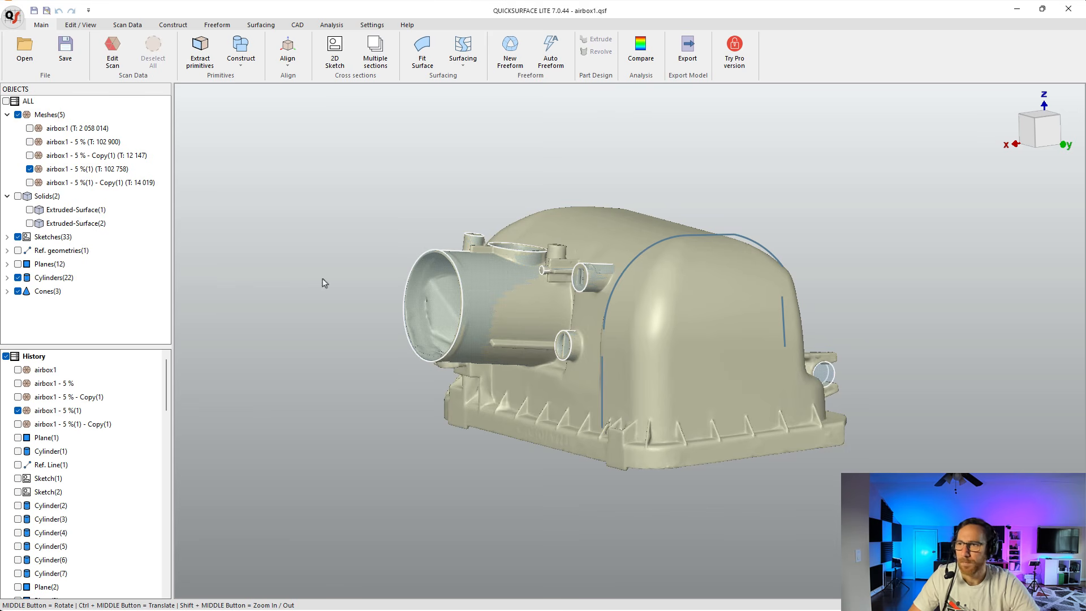
pyautogui.click(16, 21)
pyautogui.click(45, 196)
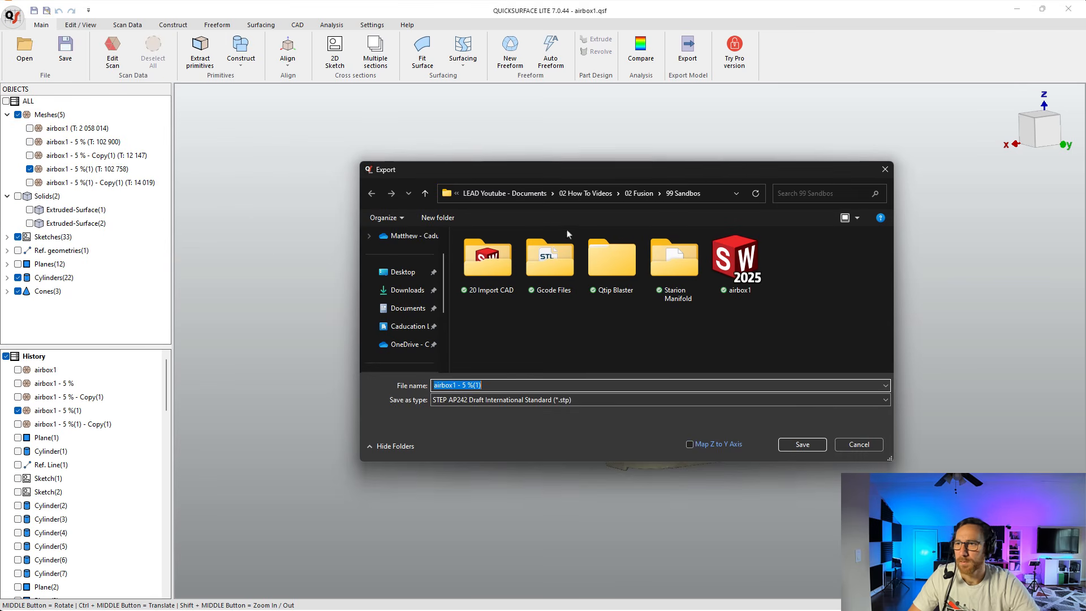
pyautogui.click(515, 399)
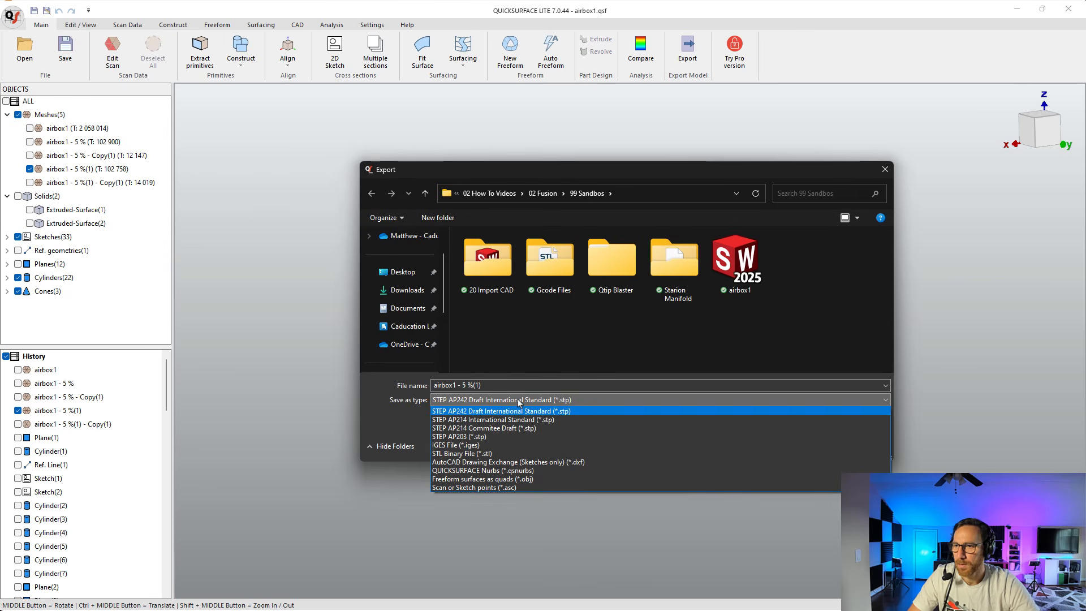
pyautogui.click(485, 445)
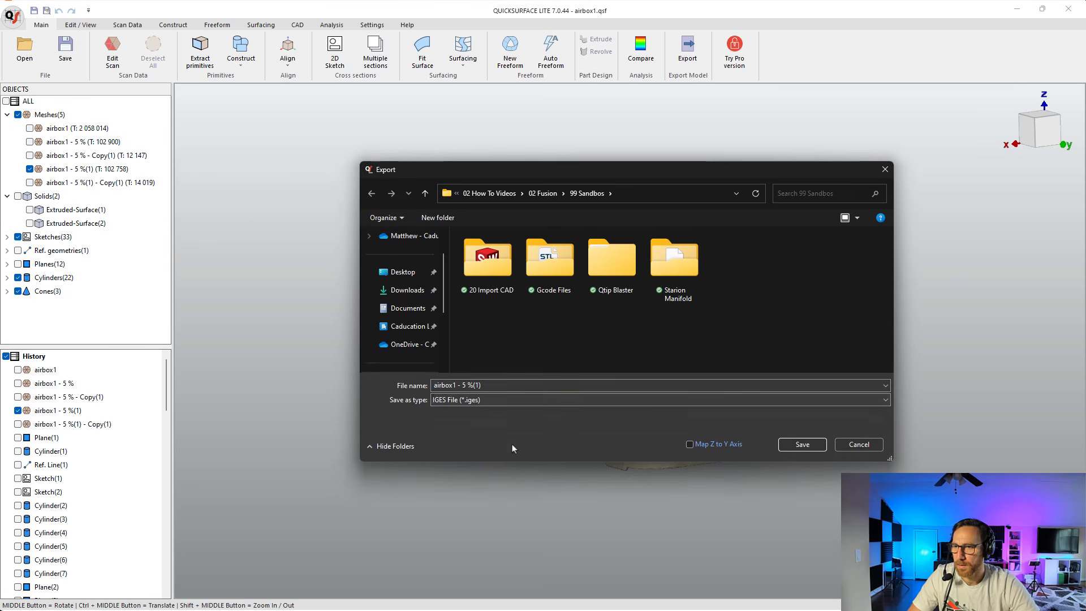
pyautogui.click(802, 444)
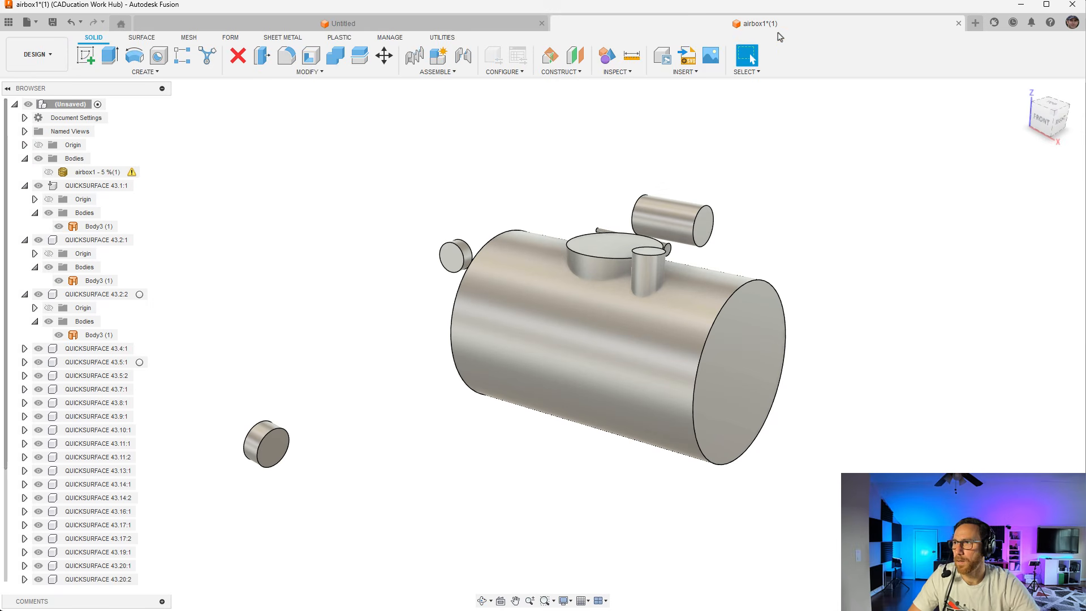
# Open airbox1 - 5 %(1).iges from the computer's 99 Sandbos folder as a new design in Fusion.
pyautogui.click(367, 23)
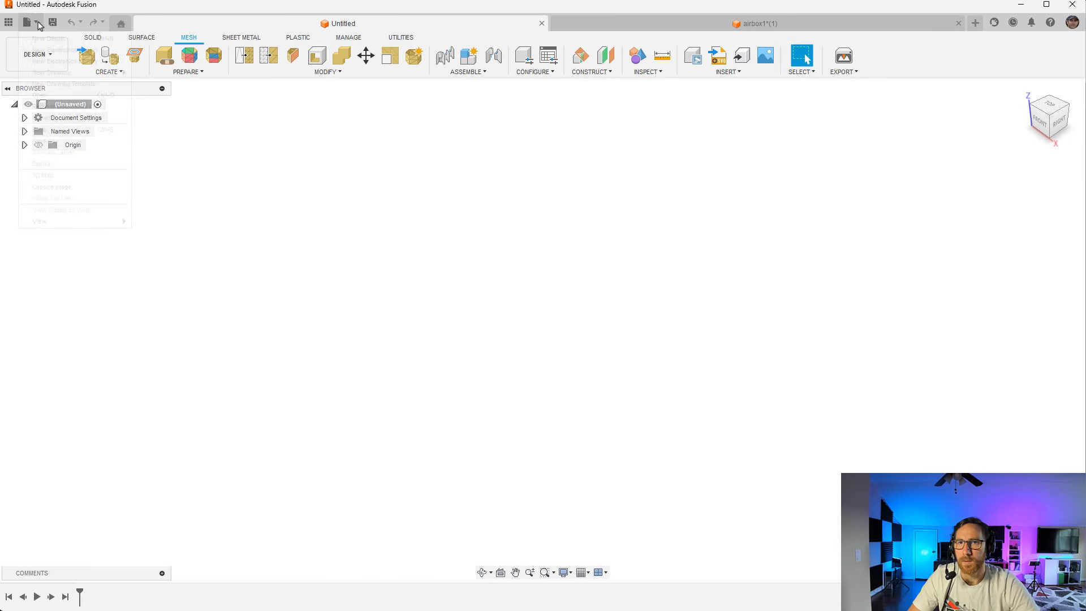
pyautogui.click(28, 23)
pyautogui.click(40, 95)
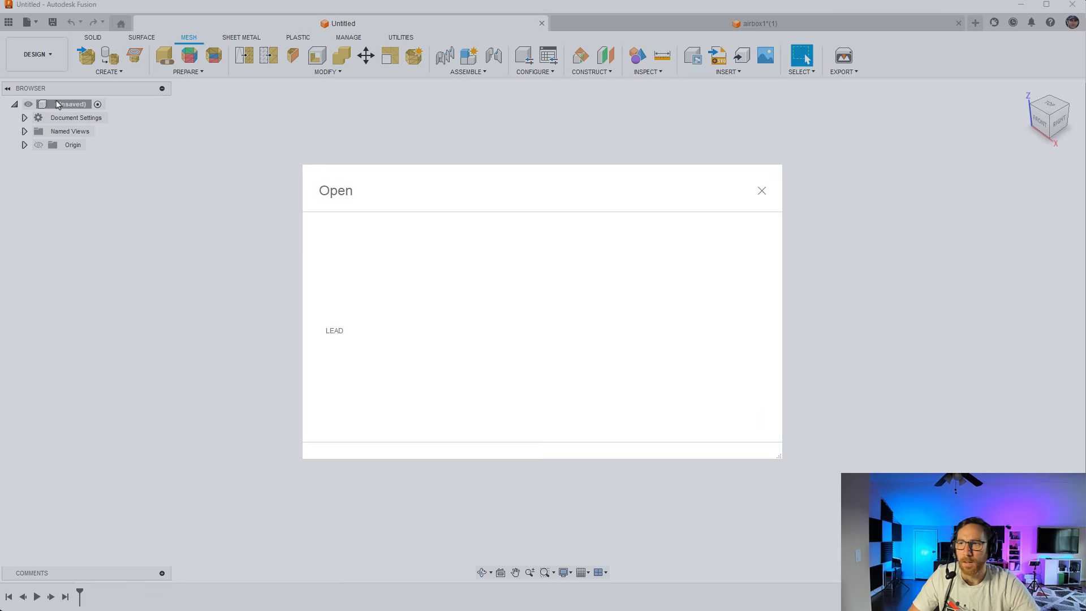
pyautogui.click(373, 425)
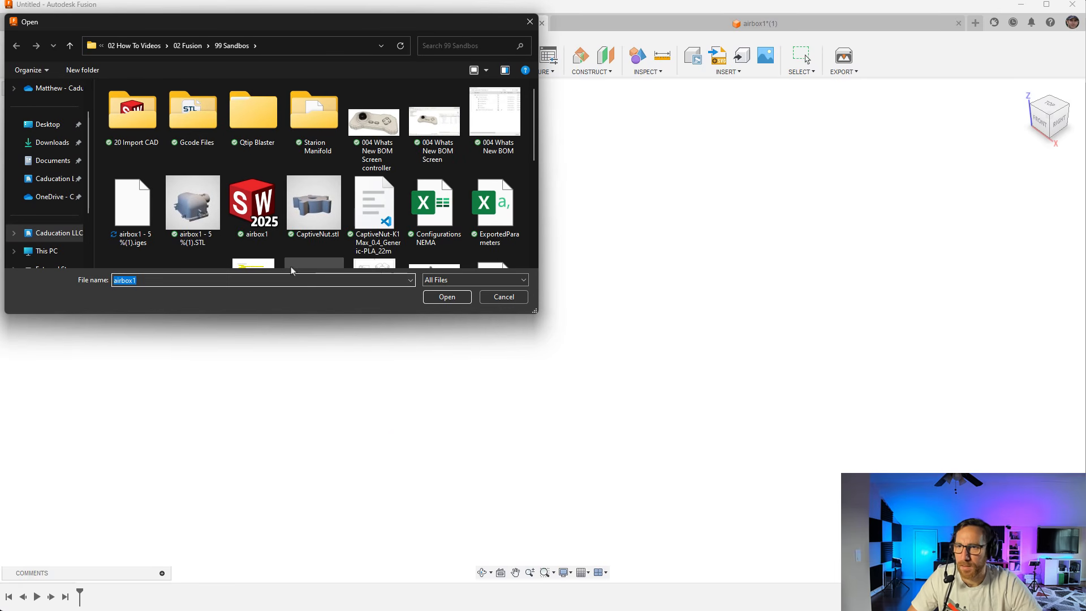
pyautogui.click(133, 206)
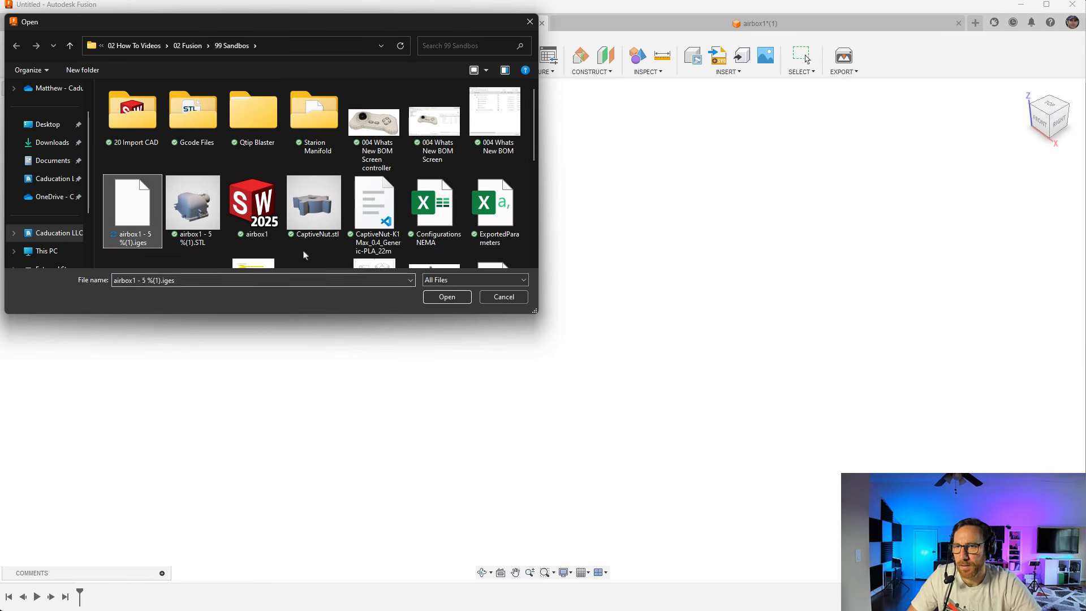
pyautogui.click(446, 298)
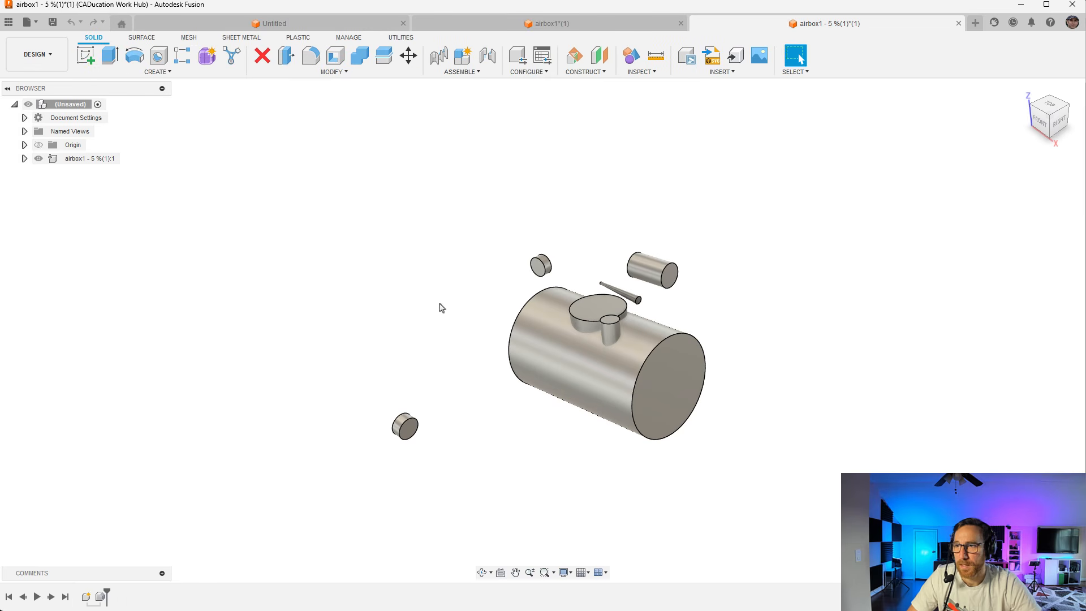
# Expand the airbox1 - 5 %(1):1 component down to its unstitched surface bodies and examine the list.
pyautogui.click(24, 158)
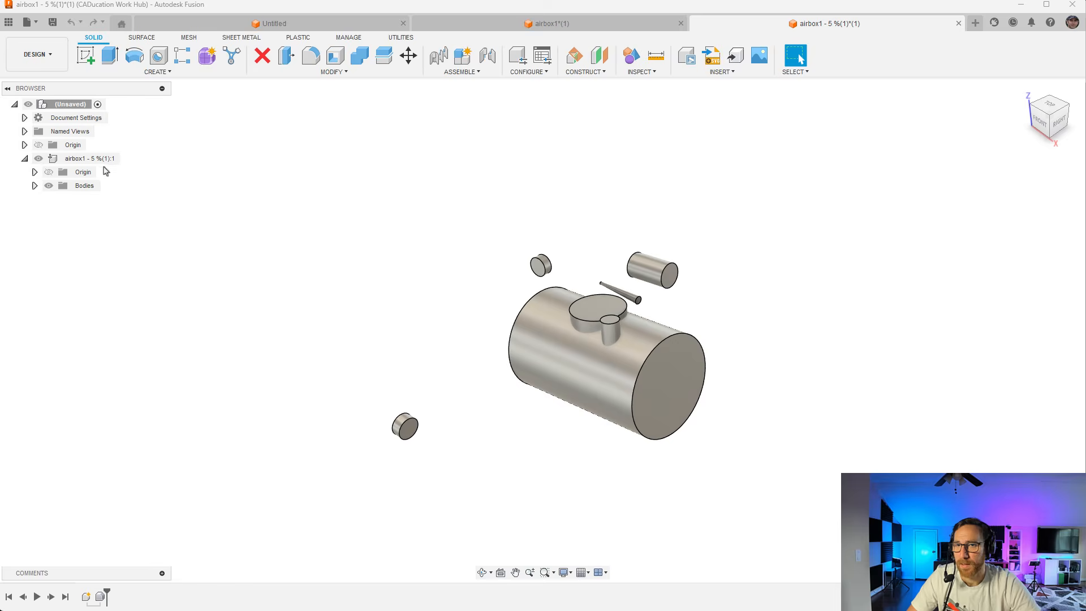
pyautogui.click(34, 186)
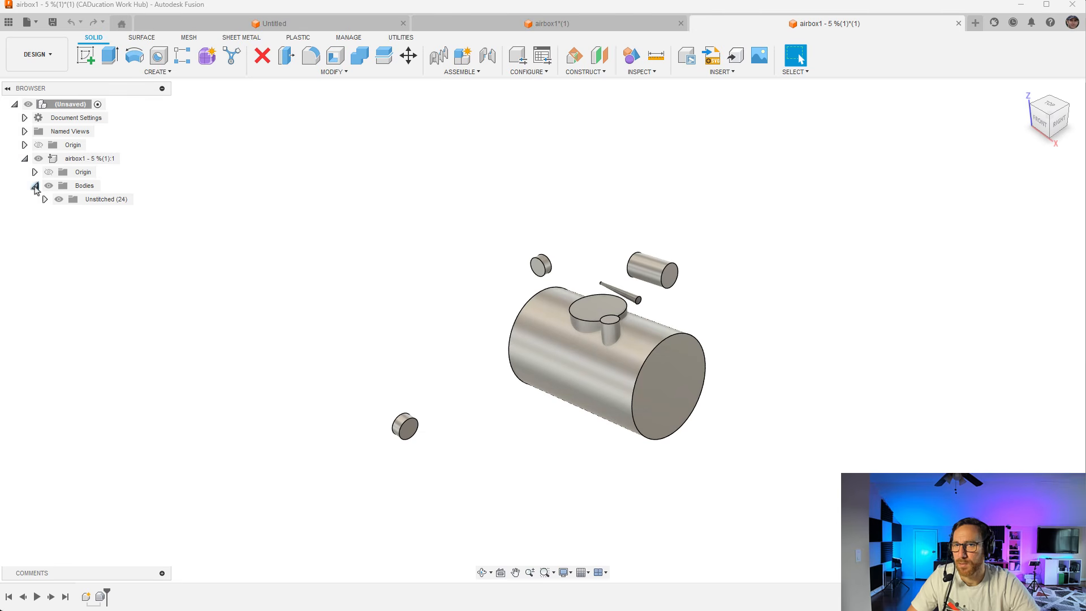
pyautogui.click(45, 200)
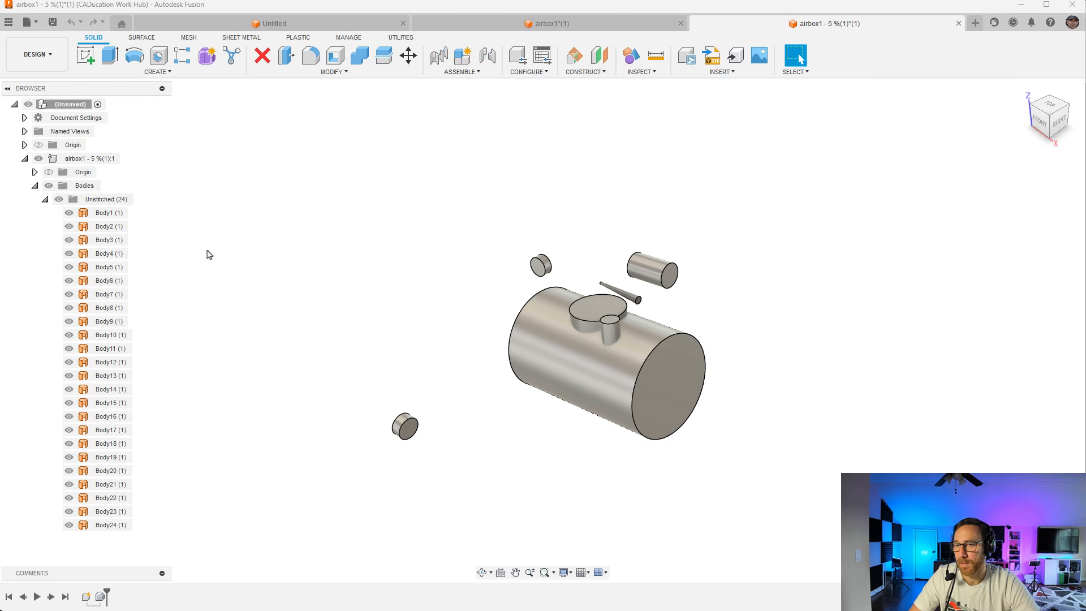
pyautogui.click(107, 214)
pyautogui.click(155, 234)
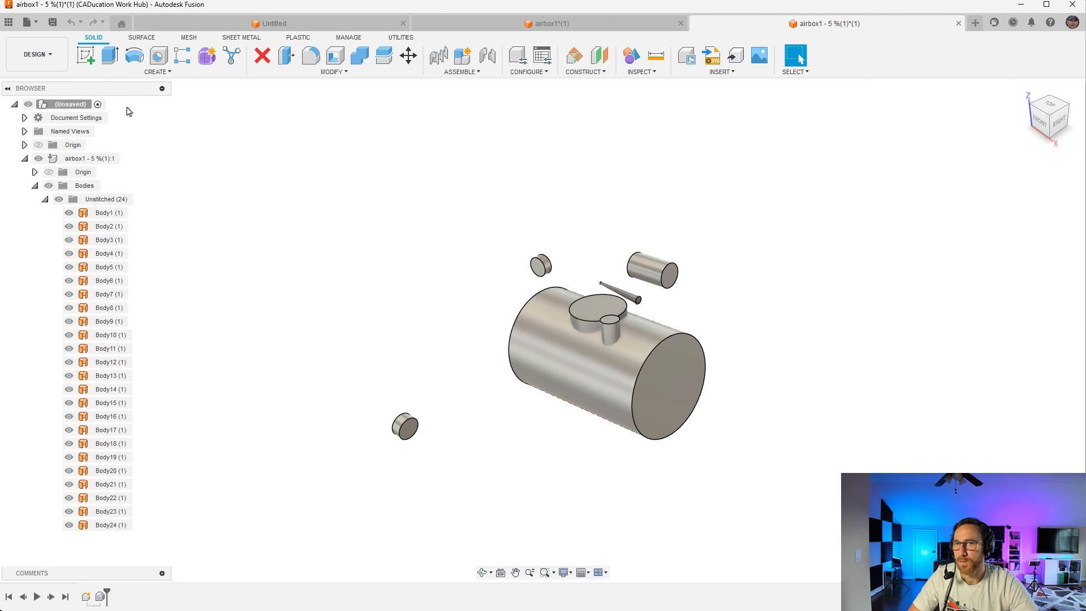
# Change the airbox1 - 5 %(1) design to direct modeling and delete its parametric history.
pyautogui.rightClick(81, 108)
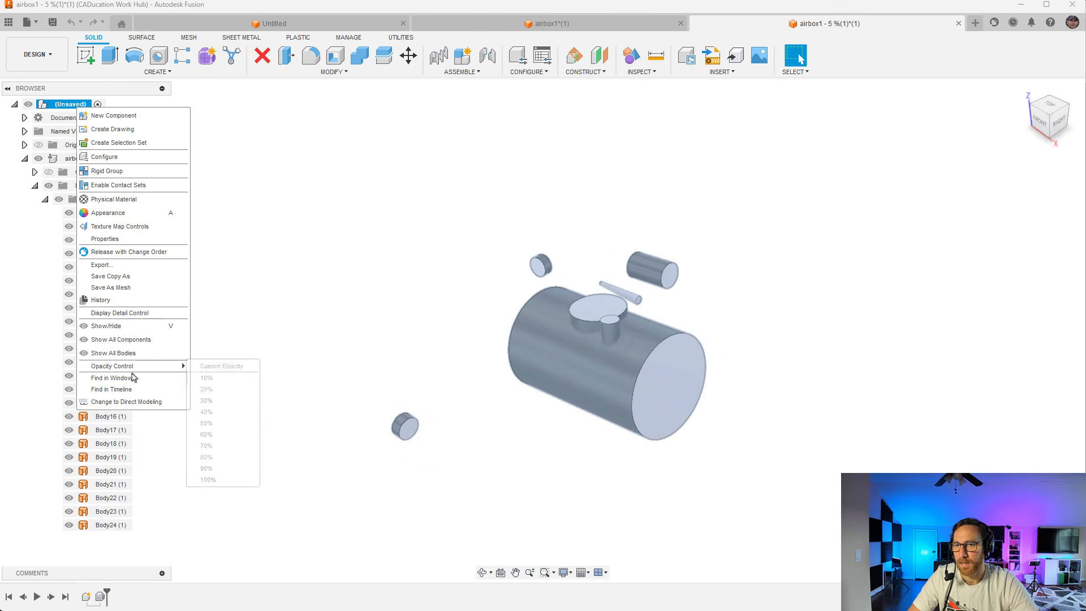
pyautogui.click(133, 403)
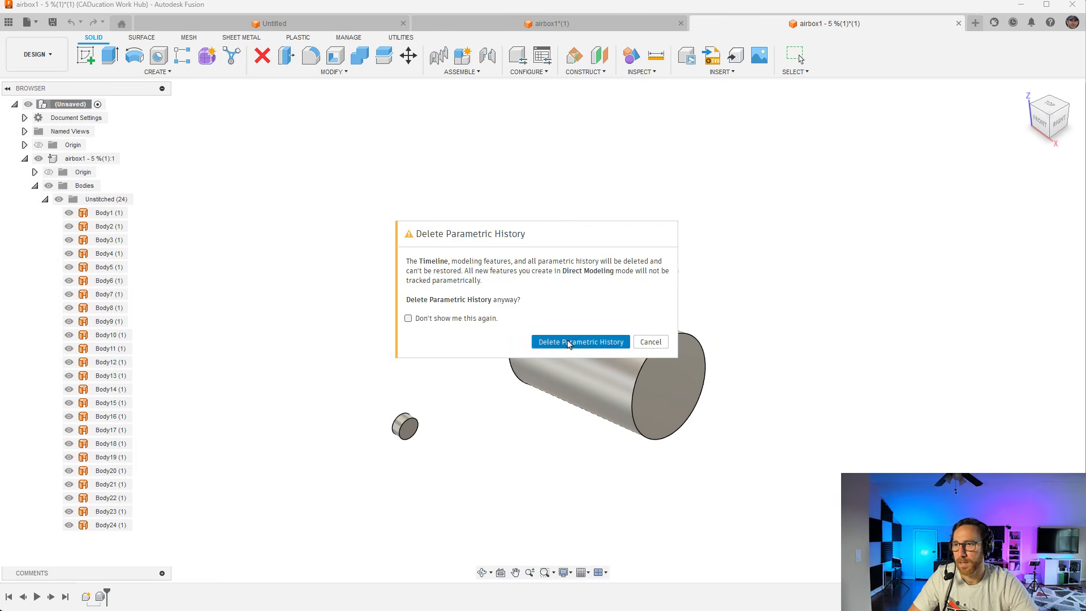
pyautogui.click(582, 342)
# Validate and repair Body1 through Body24 with 0.01 mm gap healing and small edge/face removal at 1.000E-05 mm.
pyautogui.click(626, 73)
pyautogui.click(629, 107)
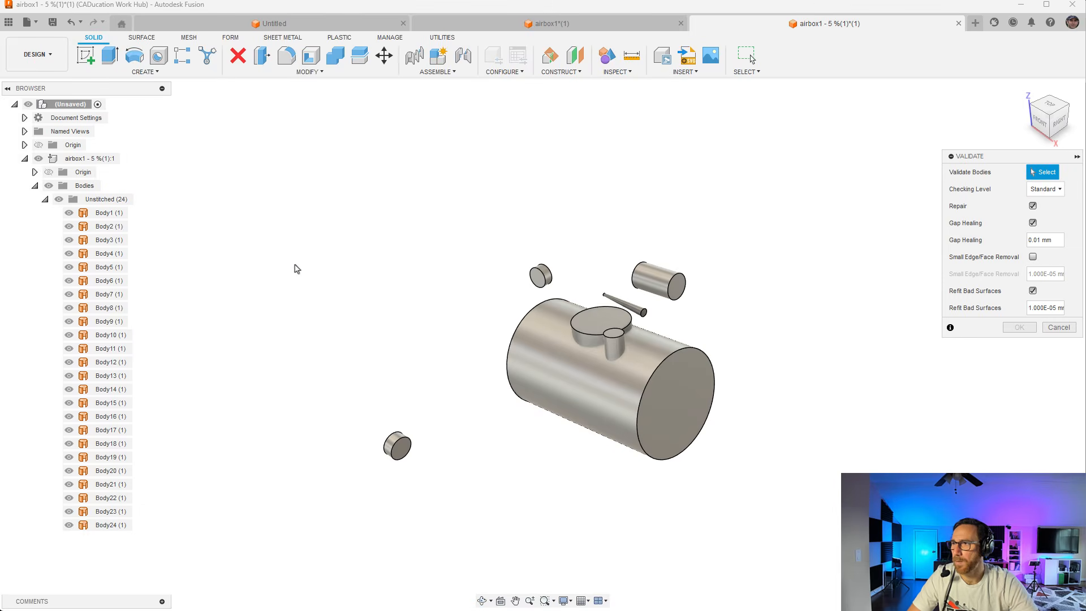
pyautogui.click(108, 213)
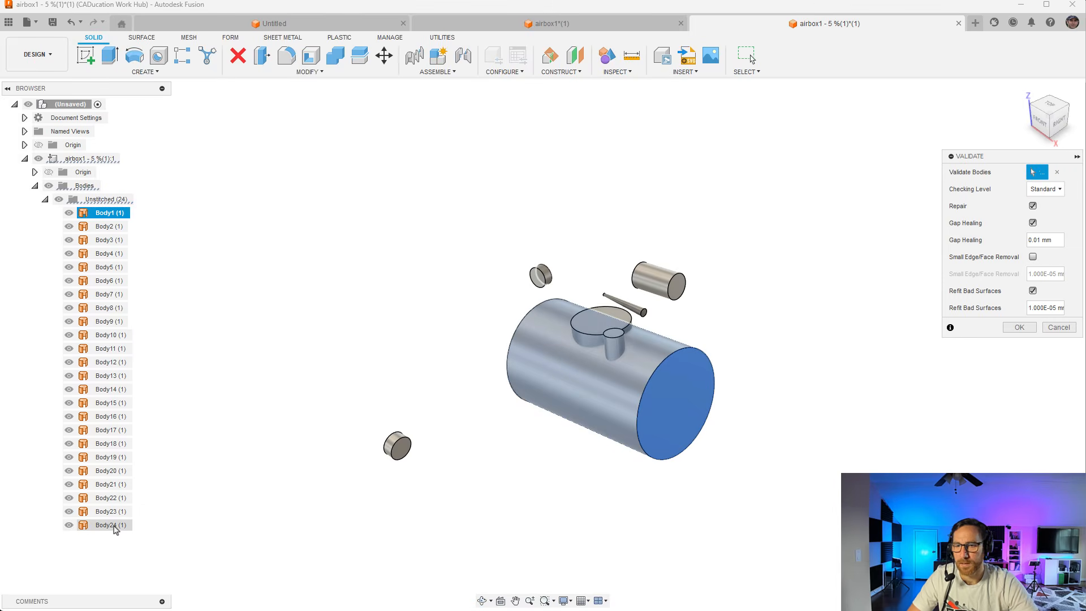
pyautogui.keyDown('shift'); pyautogui.click(111, 525); pyautogui.keyUp('shift')
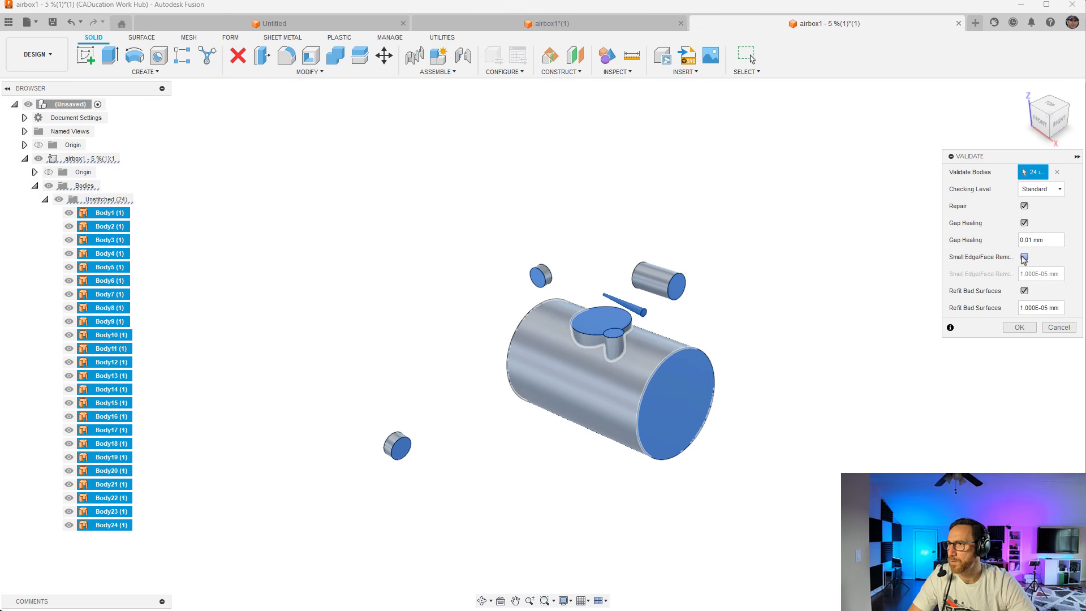
pyautogui.click(1025, 258)
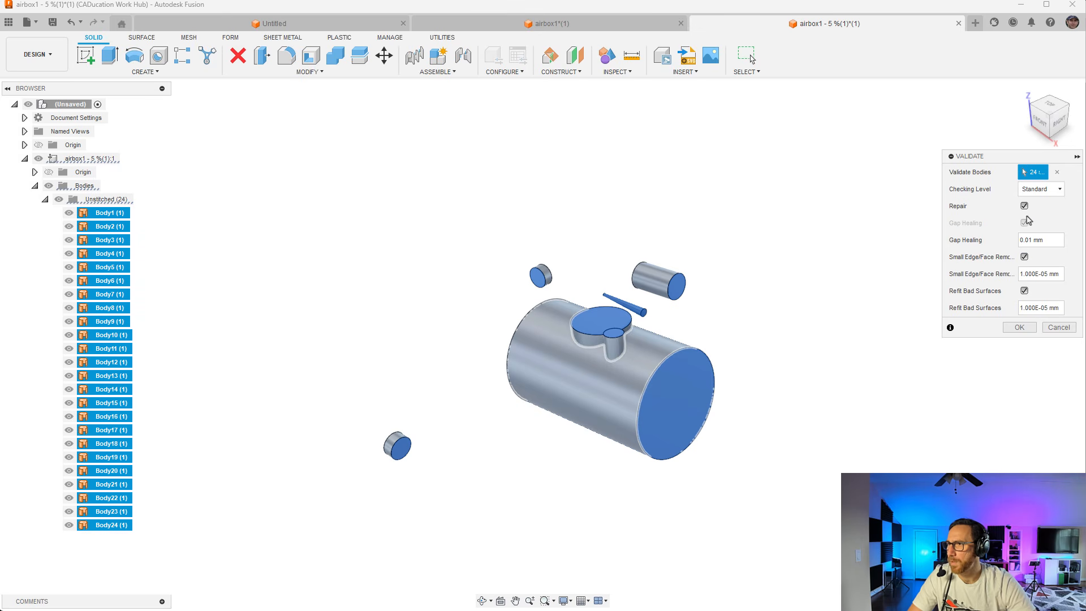
pyautogui.click(1047, 195)
pyautogui.click(1048, 196)
pyautogui.click(1024, 328)
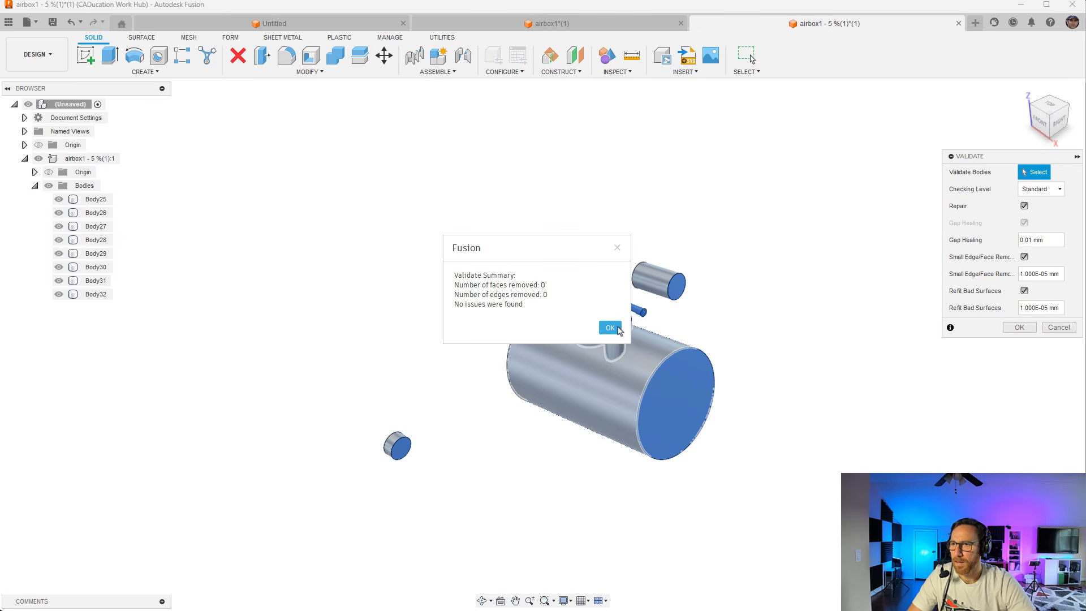
# Insert the mesh file airbox1 - 5 %(1).STL from the 99 Sandbos folder into the design, using millimeter units.
pyautogui.click(609, 327)
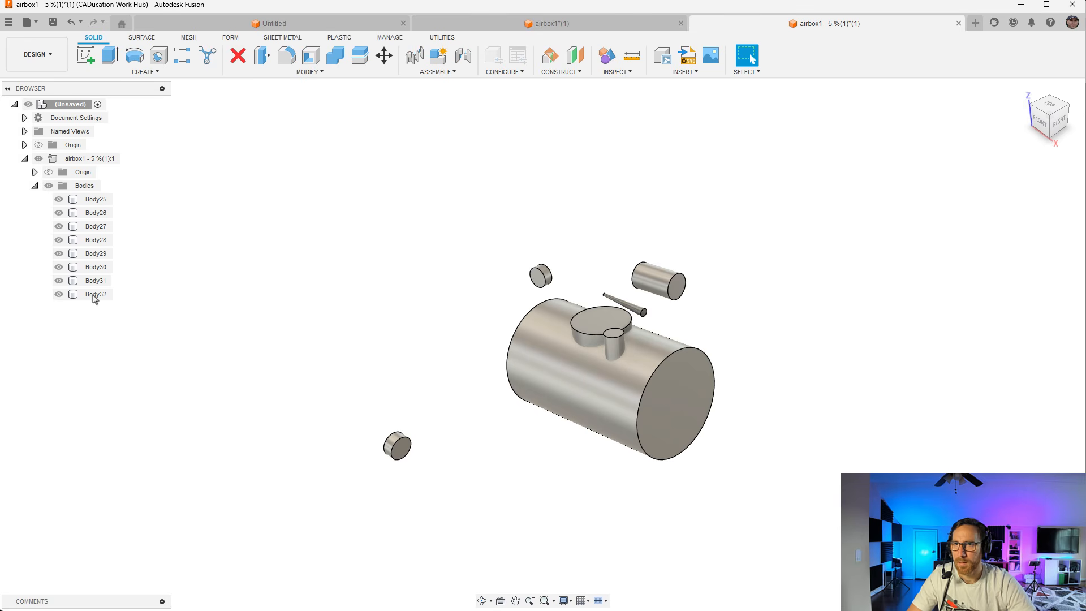
pyautogui.click(189, 37)
pyautogui.click(87, 55)
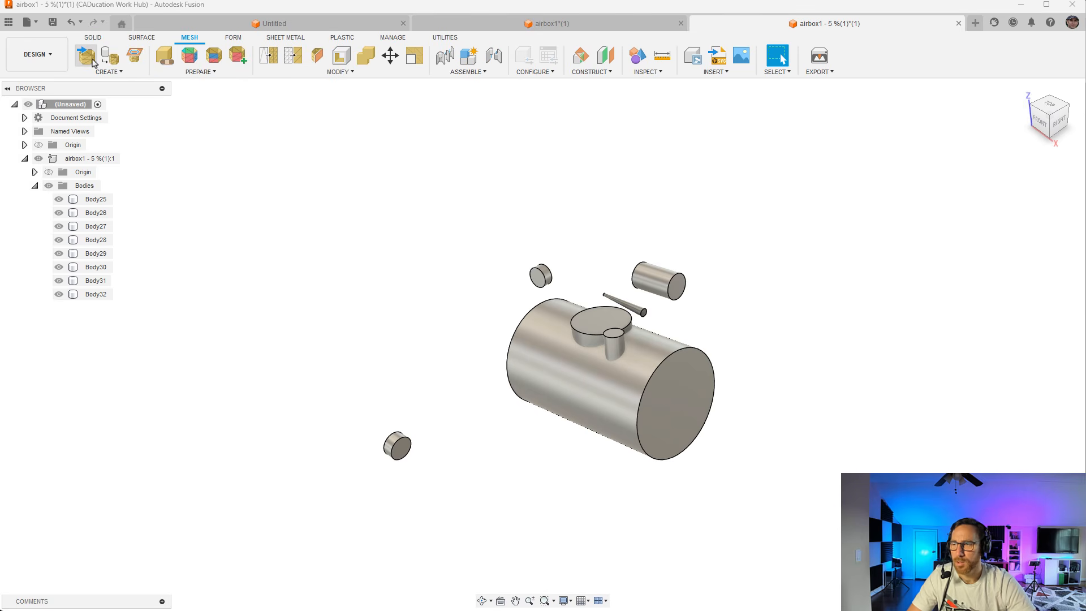
pyautogui.click(431, 422)
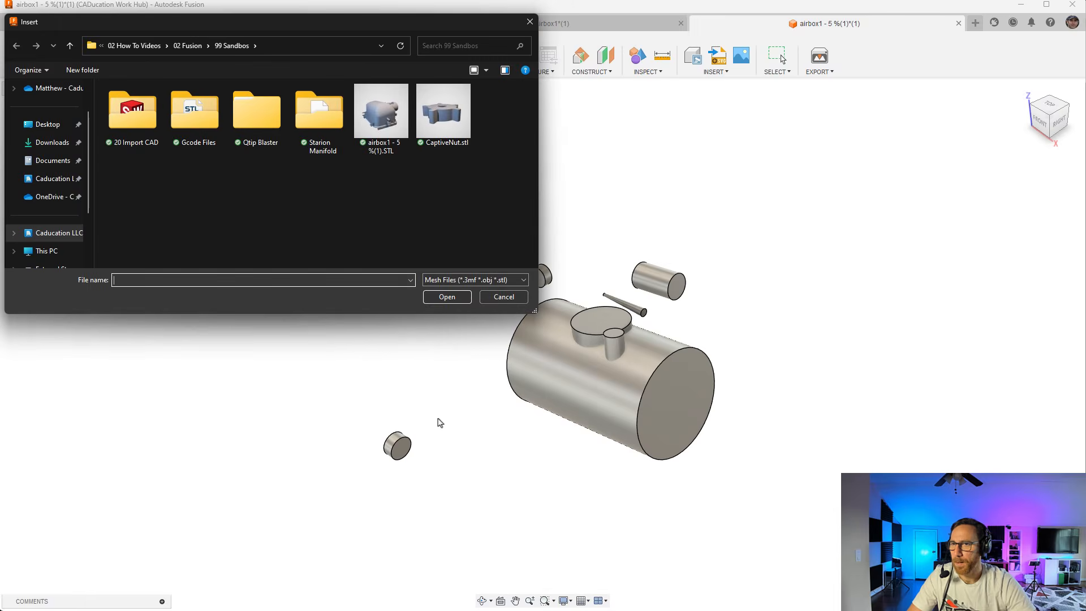
pyautogui.click(381, 113)
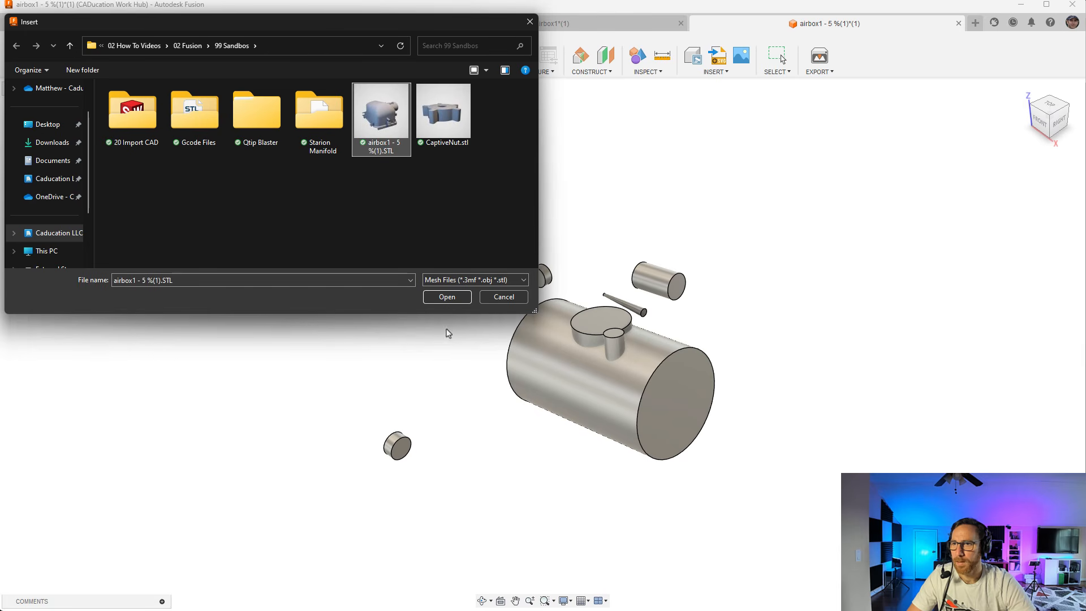
pyautogui.click(447, 297)
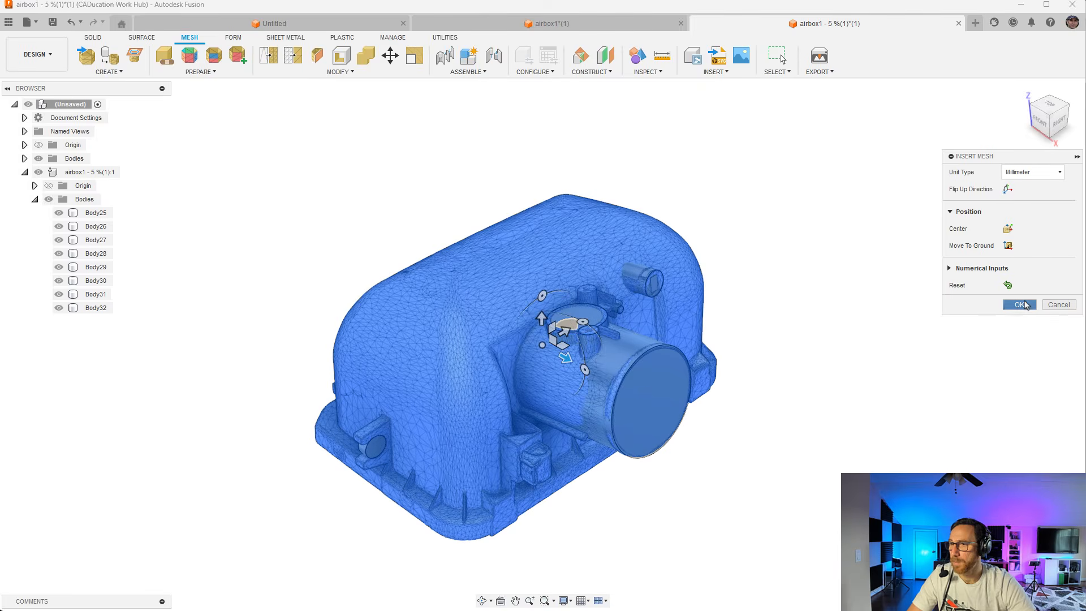
pyautogui.click(1023, 307)
# Hide the inserted airbox1 - 5 %(1) mesh body, leaving the repaired solid bodies displayed.
pyautogui.click(93, 37)
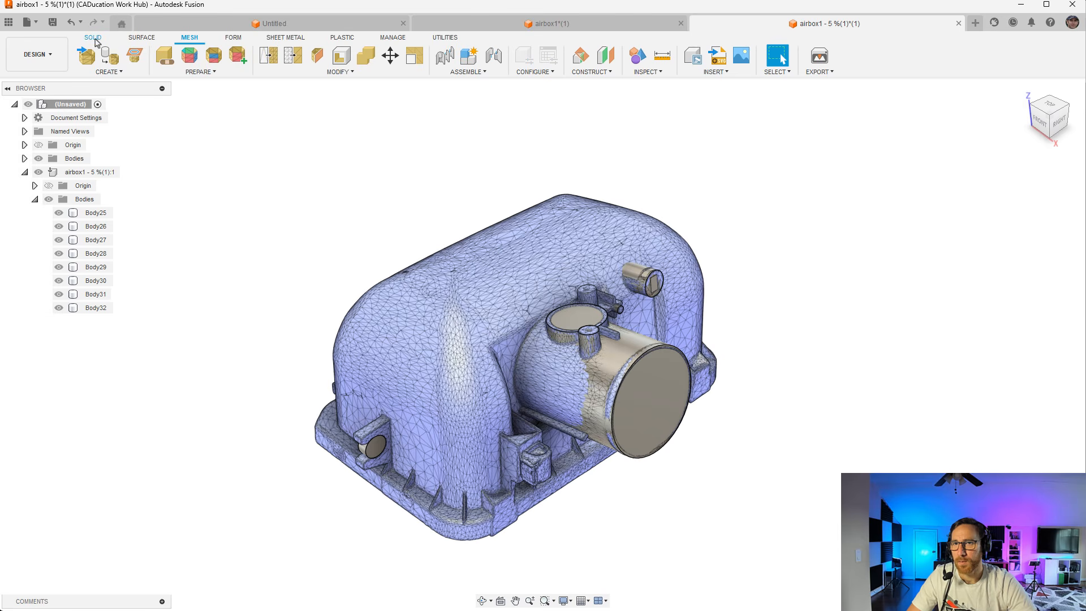
pyautogui.click(25, 158)
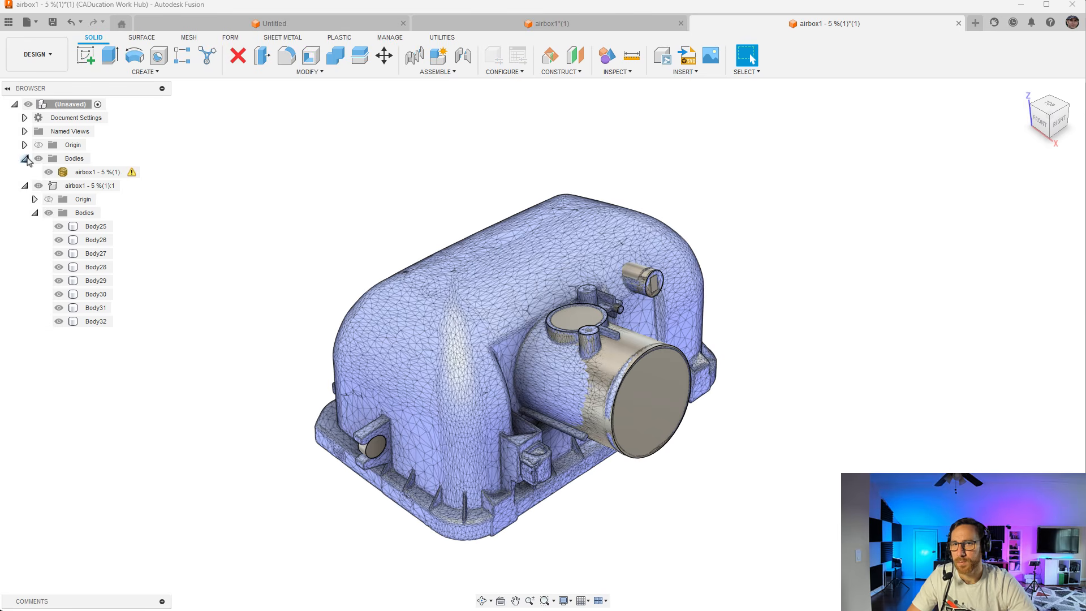
pyautogui.click(49, 172)
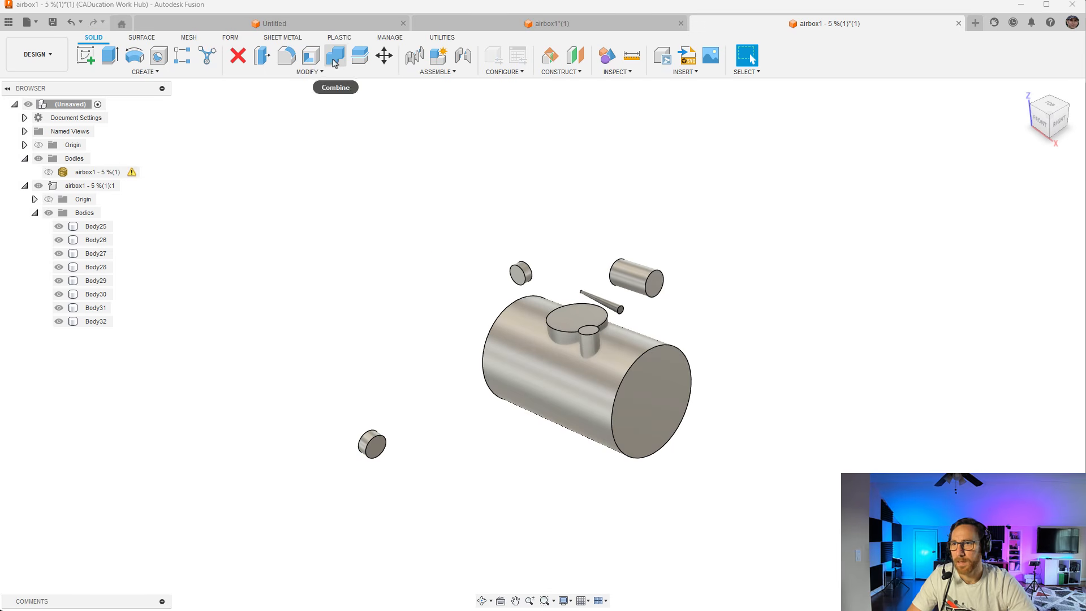
# Combine the wide round port and the small upright boss with the large cylinder as a join.
pyautogui.click(336, 54)
pyautogui.click(567, 415)
pyautogui.click(590, 339)
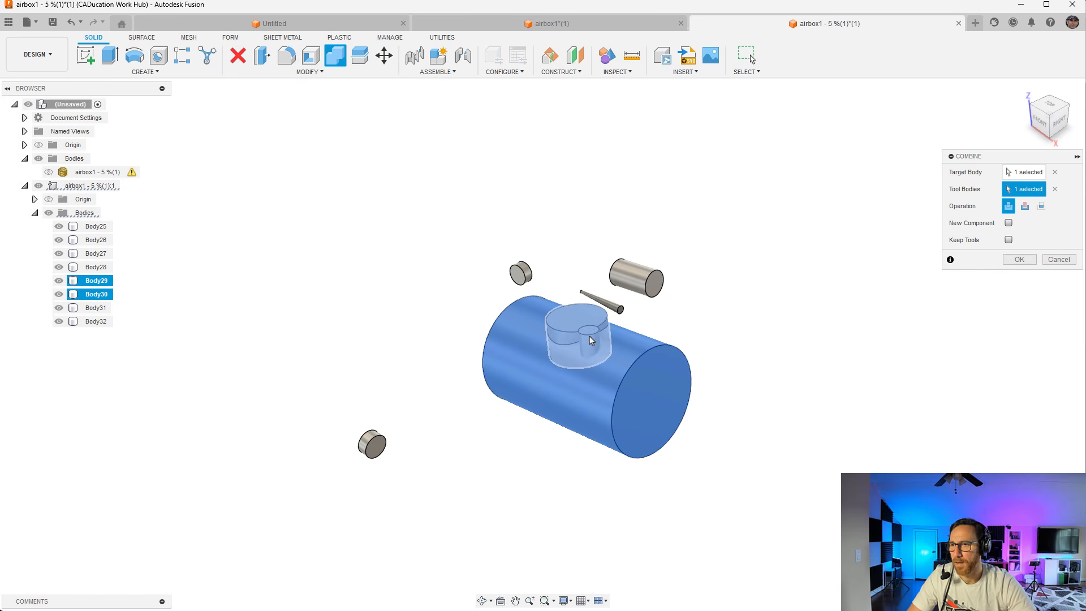
pyautogui.keyDown('shift'); pyautogui.moveTo(595, 353); pyautogui.dragTo(447, 355, button='middle'); pyautogui.keyUp('shift')
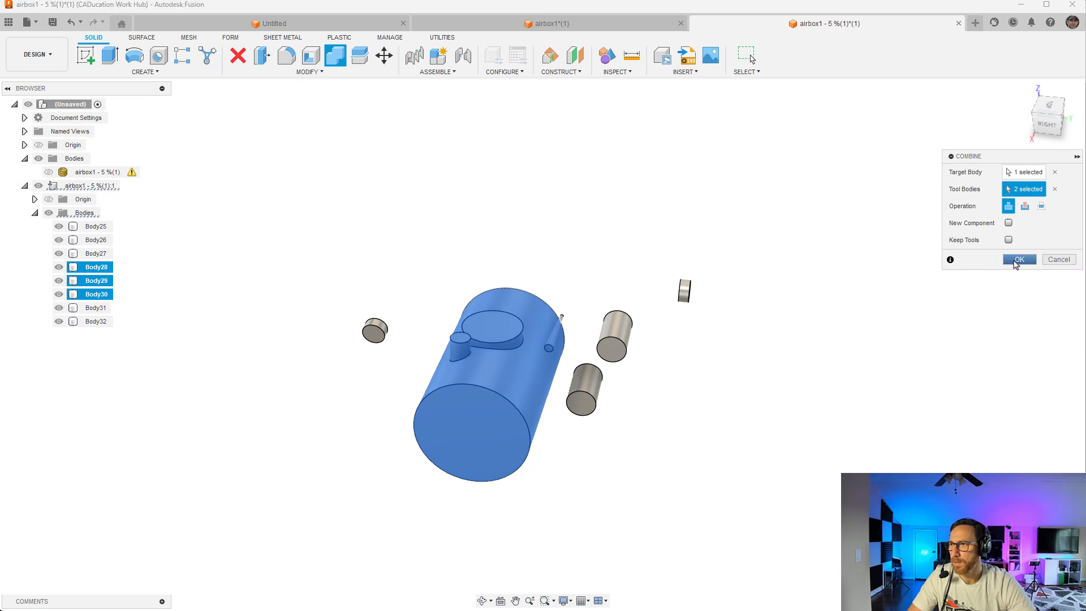
pyautogui.click(1019, 260)
# Shell the joined body with 2 mm inside thickness, removing both ends of the large cylinder and the wide port's top face.
pyautogui.keyDown('shift'); pyautogui.moveTo(546, 414); pyautogui.dragTo(622, 396, button='middle'); pyautogui.keyUp('shift')
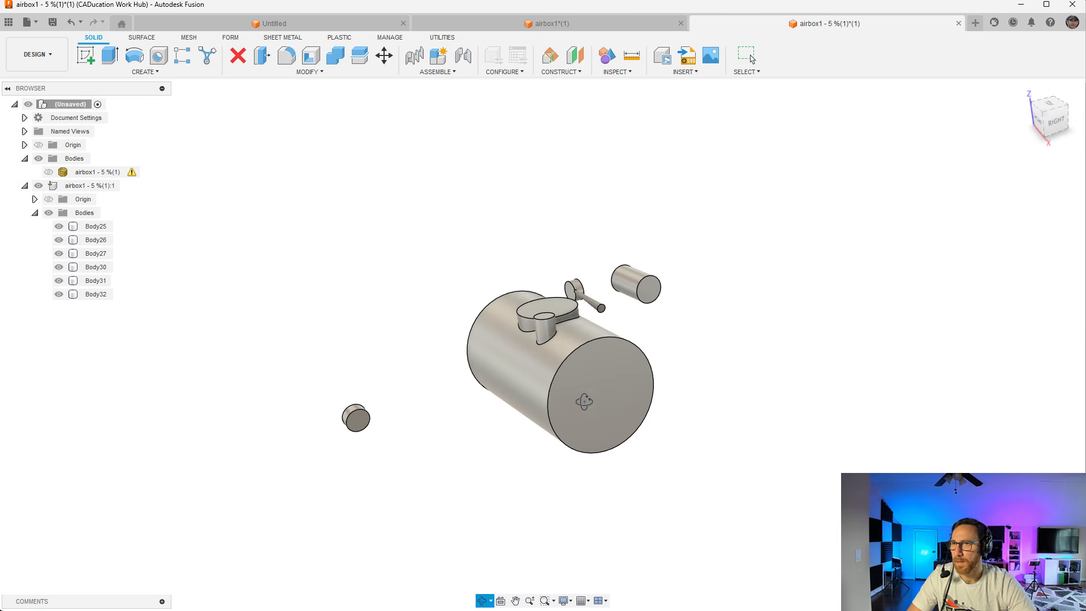
pyautogui.click(310, 55)
pyautogui.click(591, 396)
pyautogui.click(546, 308)
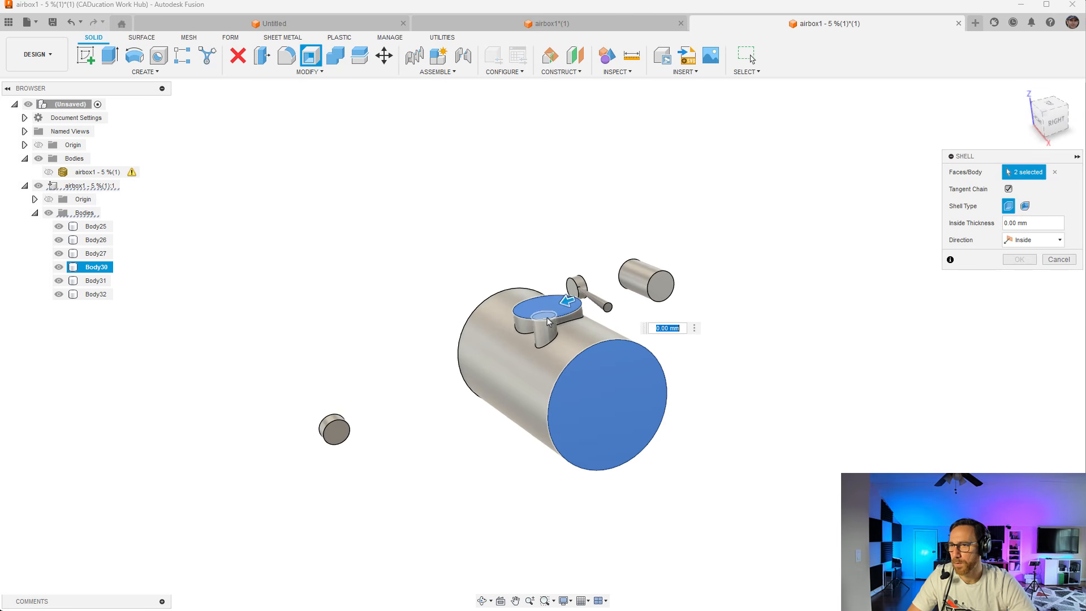
pyautogui.scroll(3, 520, 326)
pyautogui.keyDown('shift'); pyautogui.moveTo(521, 335); pyautogui.dragTo(623, 334, button='middle'); pyautogui.keyUp('shift')
pyautogui.click(611, 340)
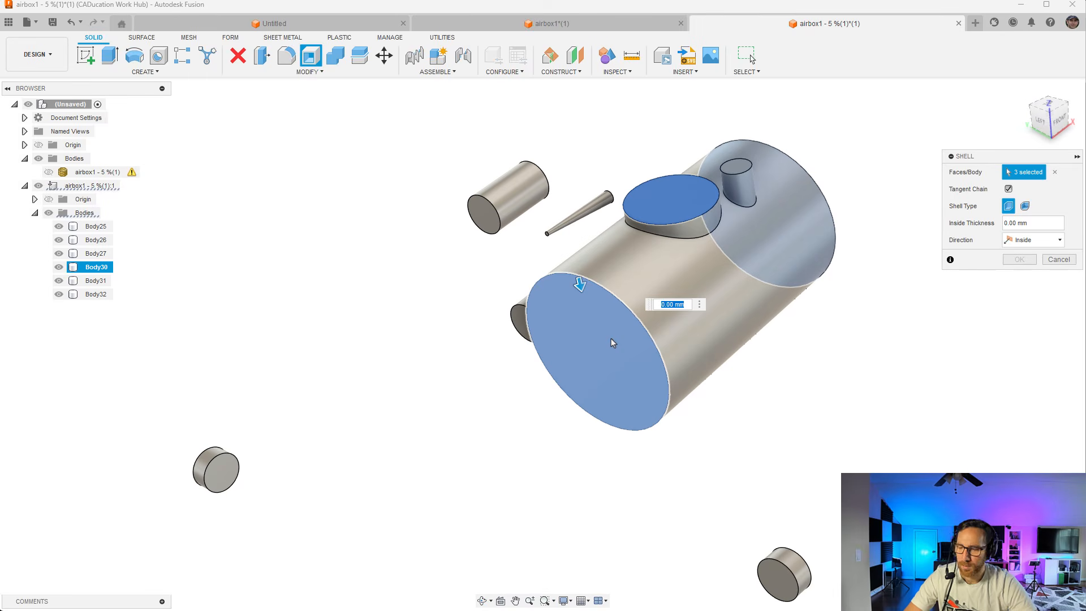
pyautogui.write('2')
pyautogui.keyDown('shift'); pyautogui.moveTo(694, 425); pyautogui.dragTo(582, 416, button='middle'); pyautogui.keyUp('shift')
pyautogui.click(1019, 259)
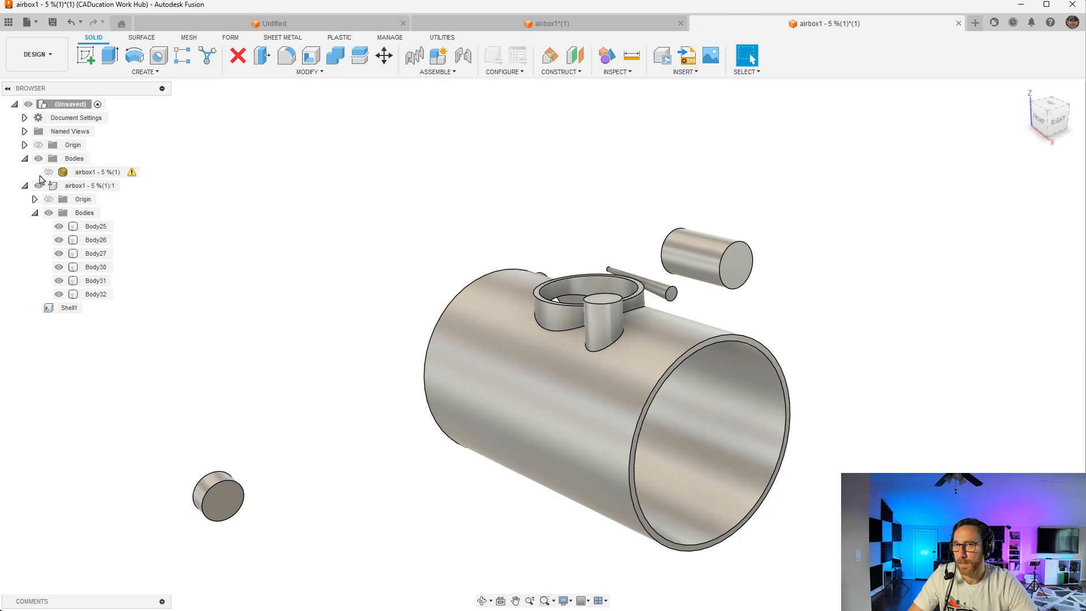
# Show the airbox1 - 5 %(1) mesh body together with the shelled tube.
pyautogui.click(53, 173)
pyautogui.scroll(-2, 311, 206)
pyautogui.keyDown('shift'); pyautogui.moveTo(533, 377); pyautogui.dragTo(550, 326, button='middle'); pyautogui.keyUp('shift')
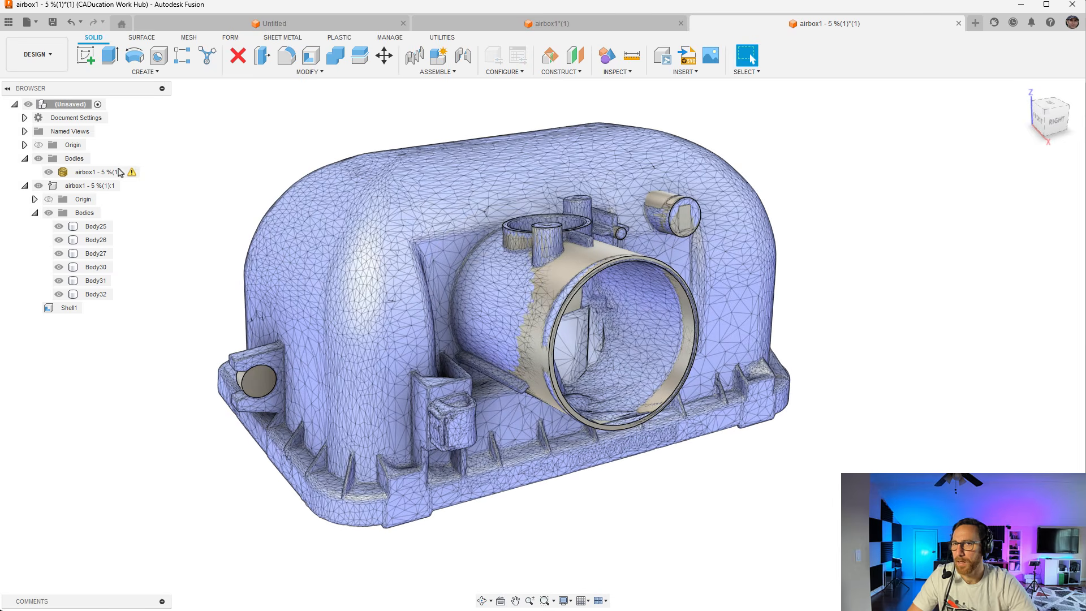
# Turn on design history capture for the unsaved design and leave the mesh body unselected.
pyautogui.rightClick(49, 106)
pyautogui.click(103, 377)
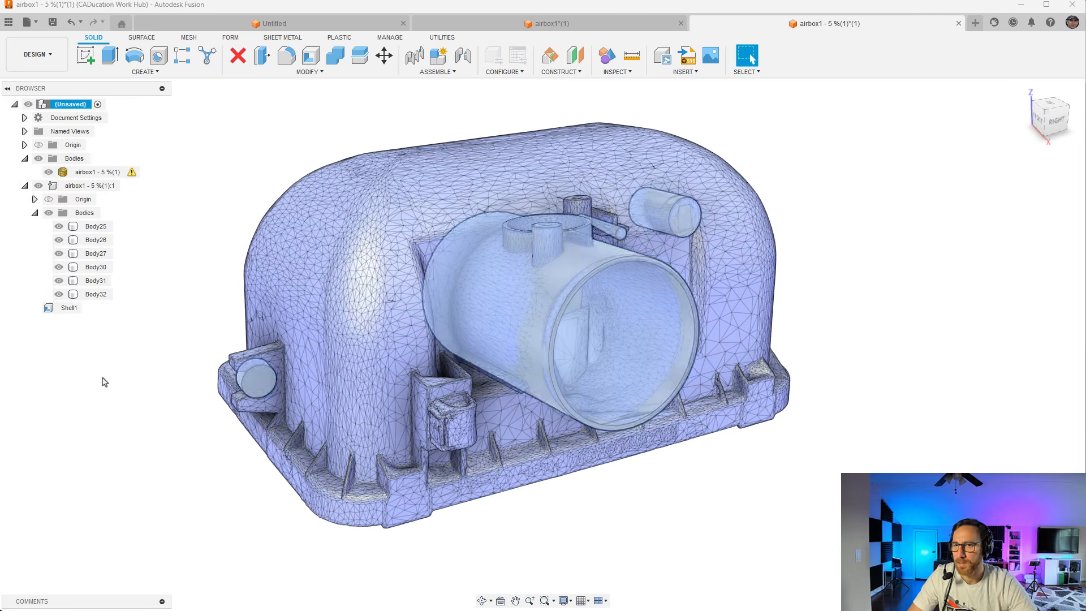
pyautogui.click(621, 450)
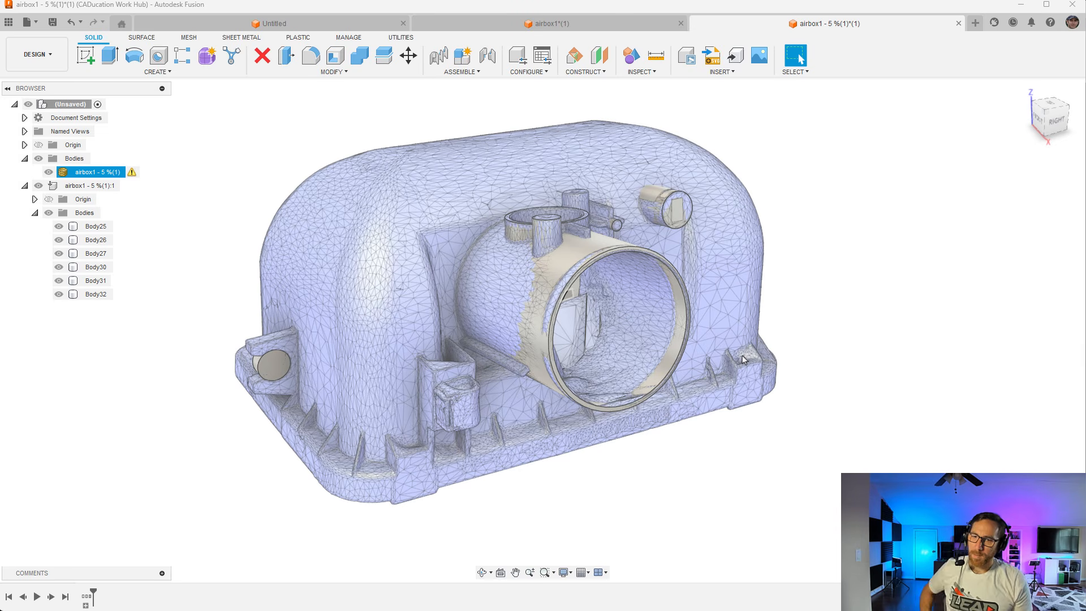
pyautogui.click(186, 495)
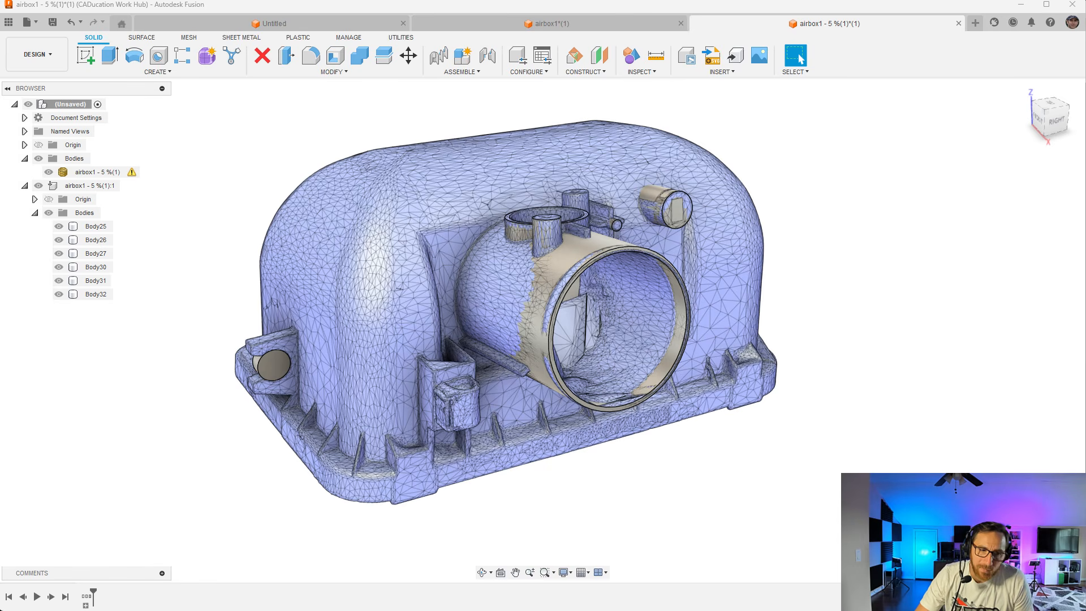
# Switch to the airbox1.qsf project in QUICKSURFACE and hide all of its sketches.
pyautogui.hotkey('alt', 'Tab')
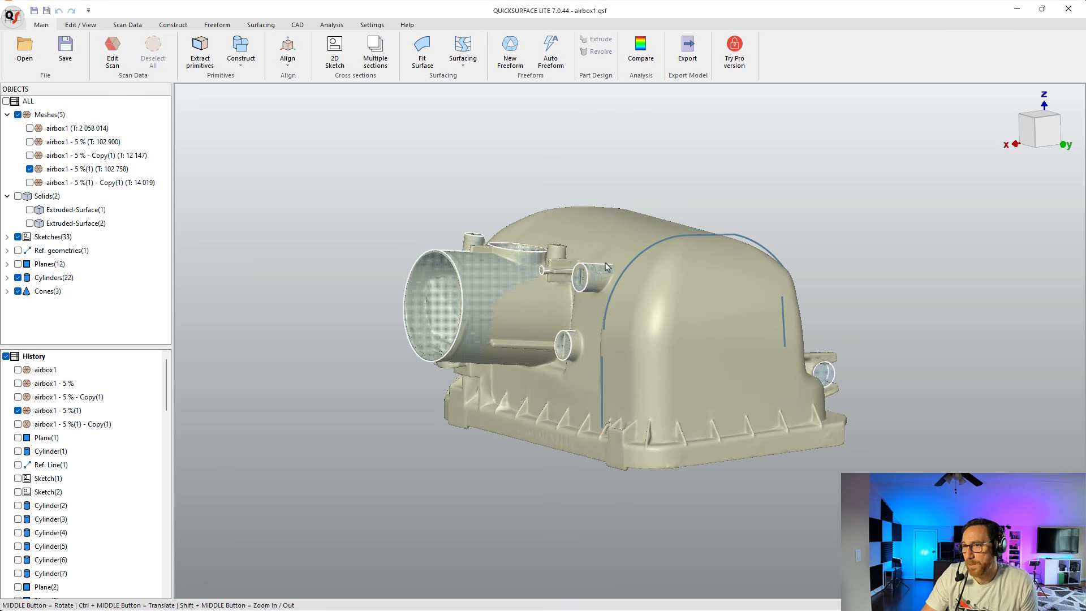
pyautogui.click(665, 247)
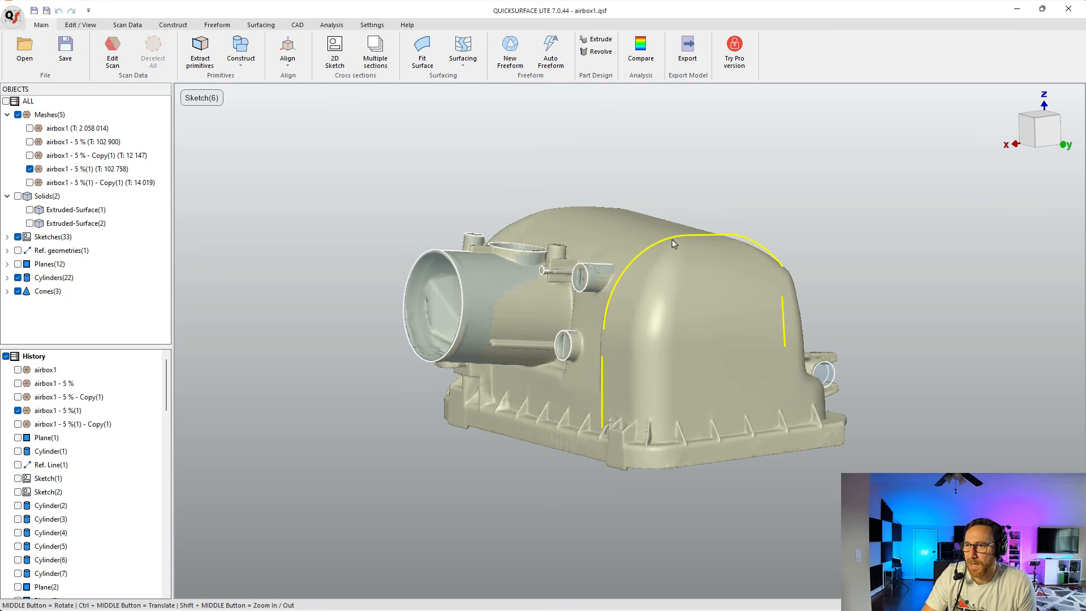
pyautogui.click(18, 238)
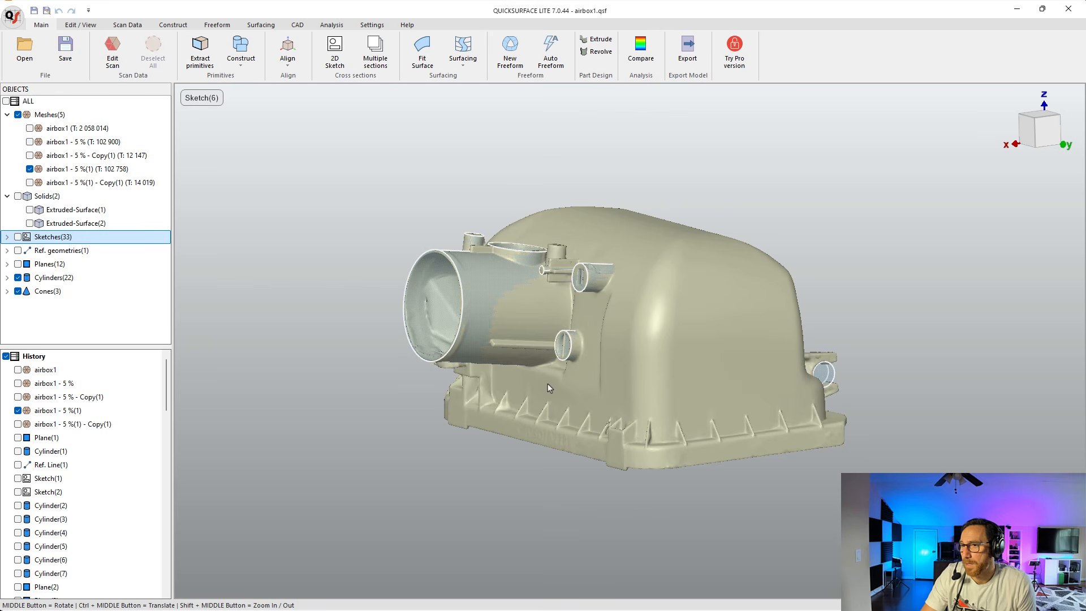
pyautogui.click(318, 281)
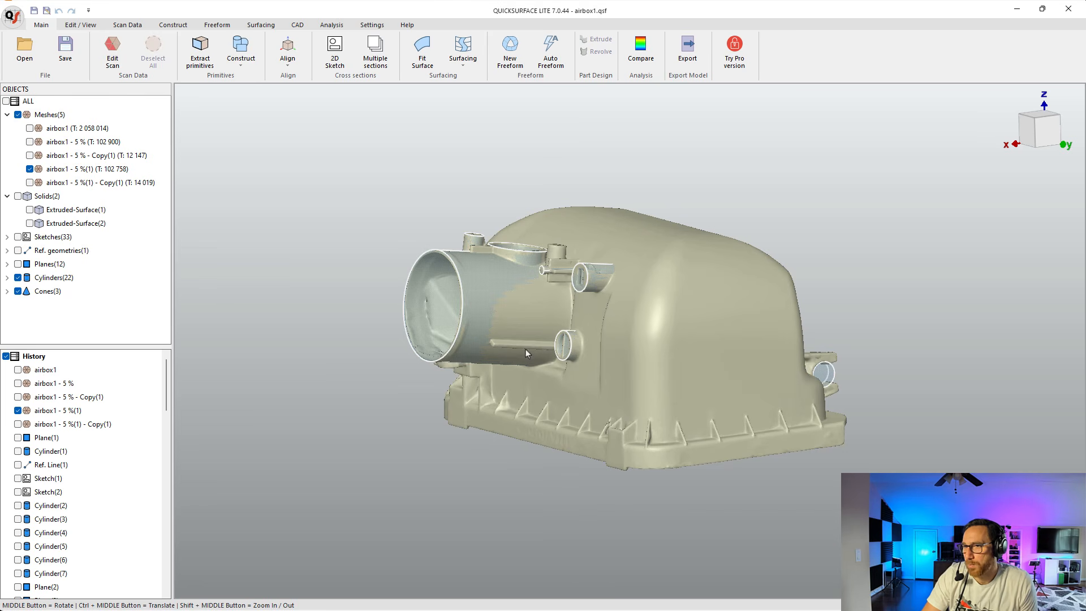
# Extract a solid, unconstrained cylinder from the upright boss between Cylinder(19) and Cone(4), using 7.92 degrees selection sensitivity and 0.03 mm deviation analysis.
pyautogui.moveTo(532, 263); pyautogui.dragTo(542, 412, button='middle')
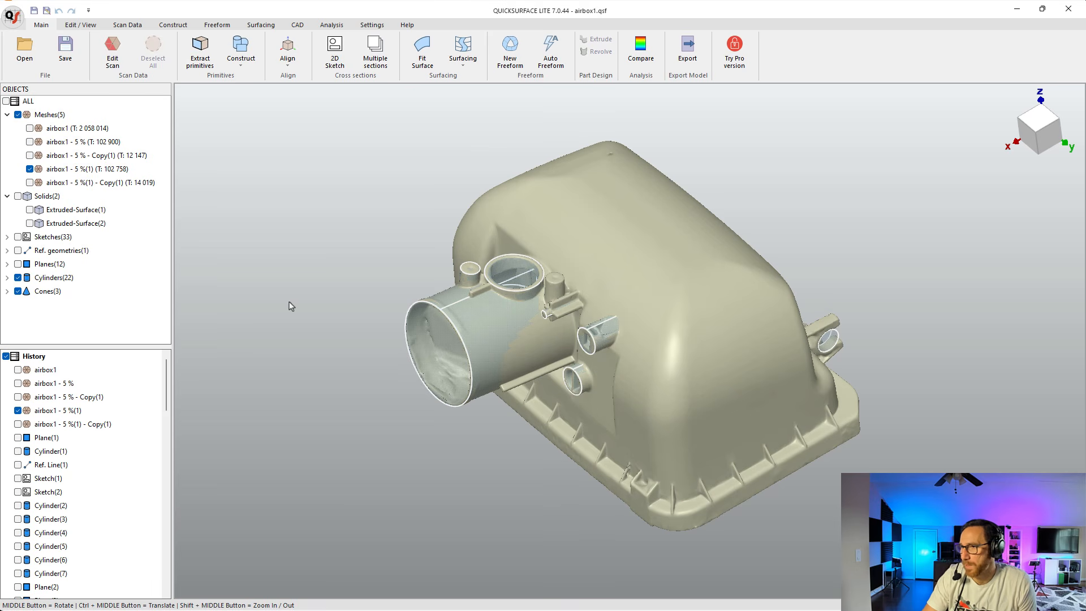
pyautogui.scroll(2, 550, 309)
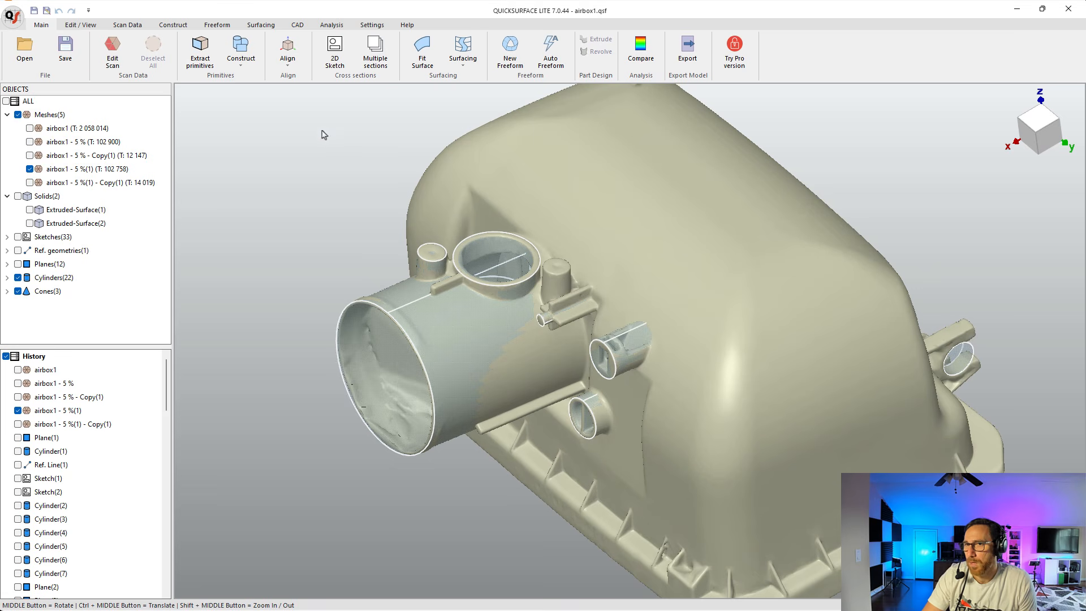
pyautogui.click(204, 52)
pyautogui.scroll(3, 546, 282)
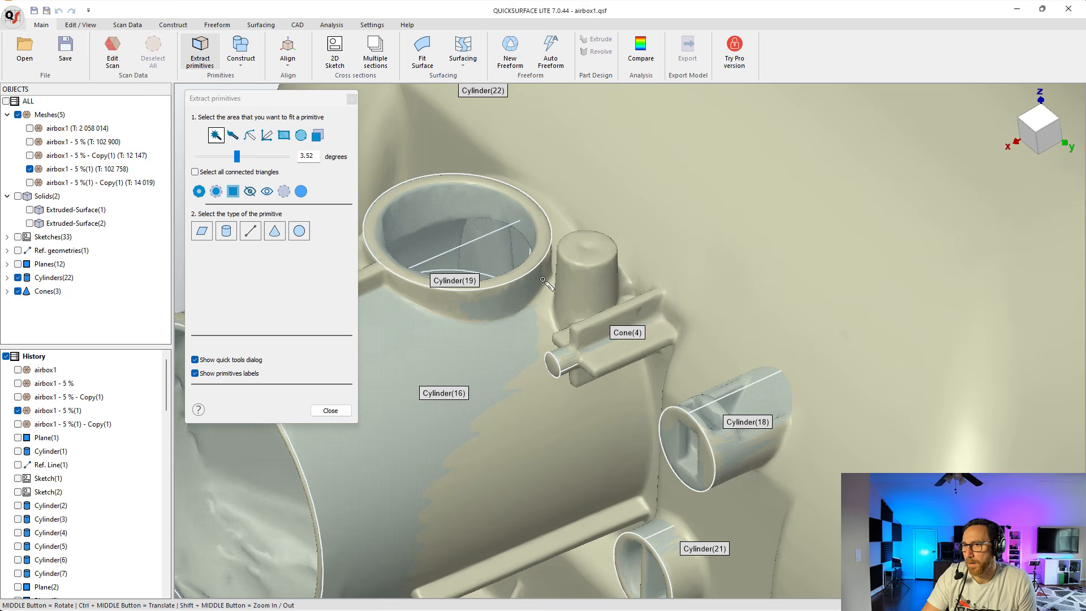
pyautogui.click(589, 284)
pyautogui.moveTo(581, 221); pyautogui.dragTo(636, 220)
pyautogui.click(565, 203)
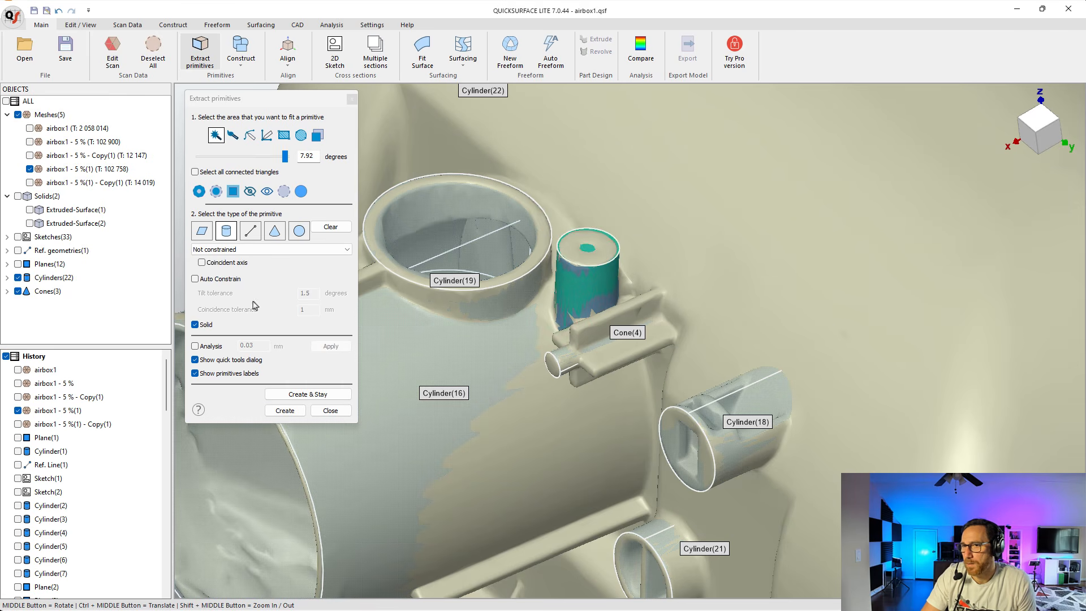
pyautogui.click(195, 346)
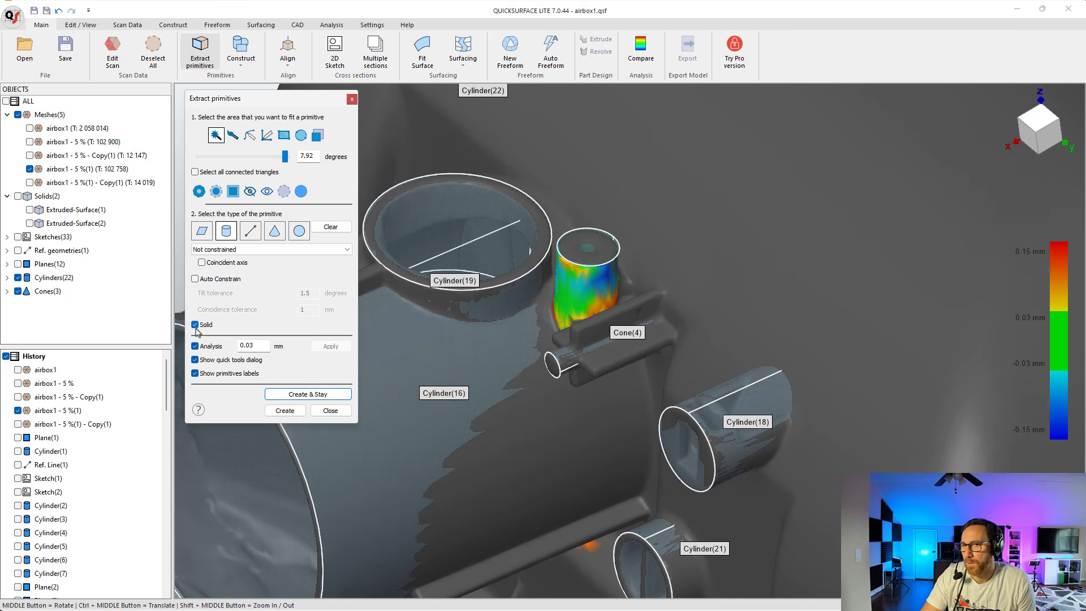
pyautogui.click(284, 411)
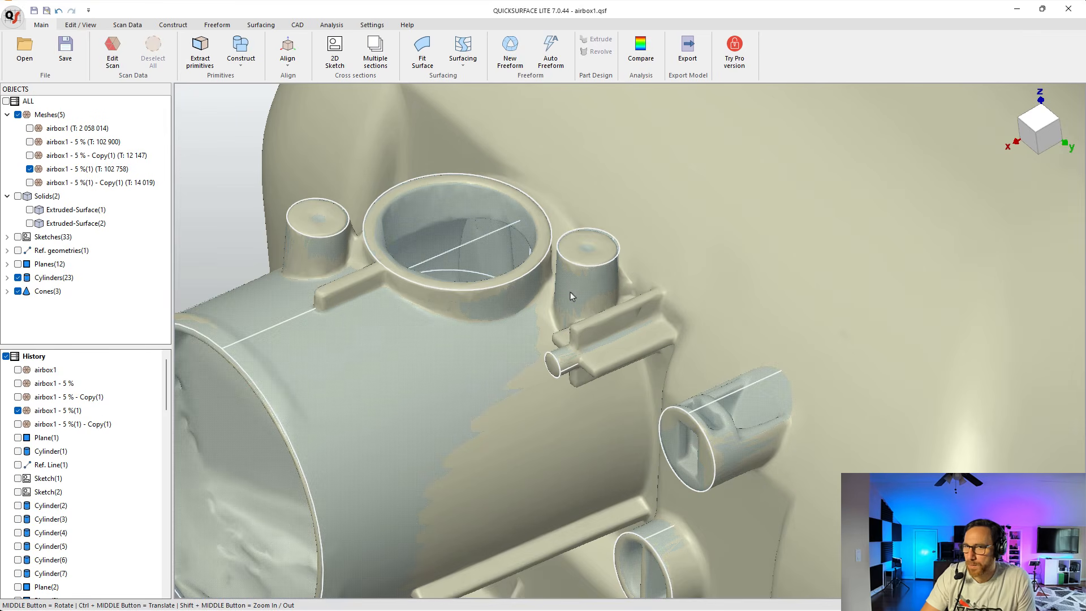
# Hide all cylinders and cones so only the airbox1 - 5 %(1) mesh is displayed.
pyautogui.scroll(-2, 575, 284)
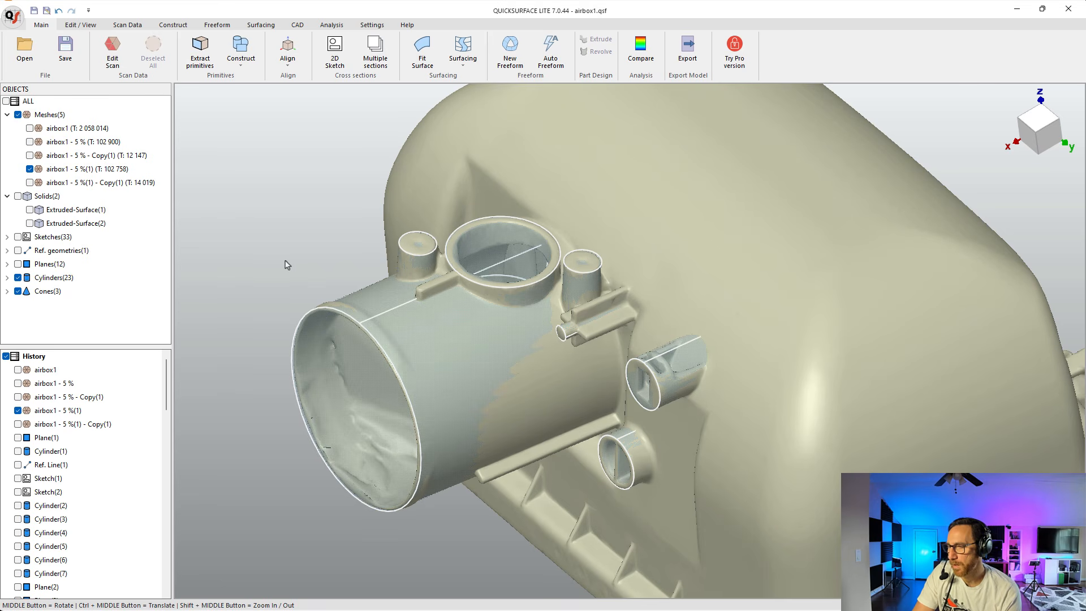
pyautogui.scroll(-6, 307, 287)
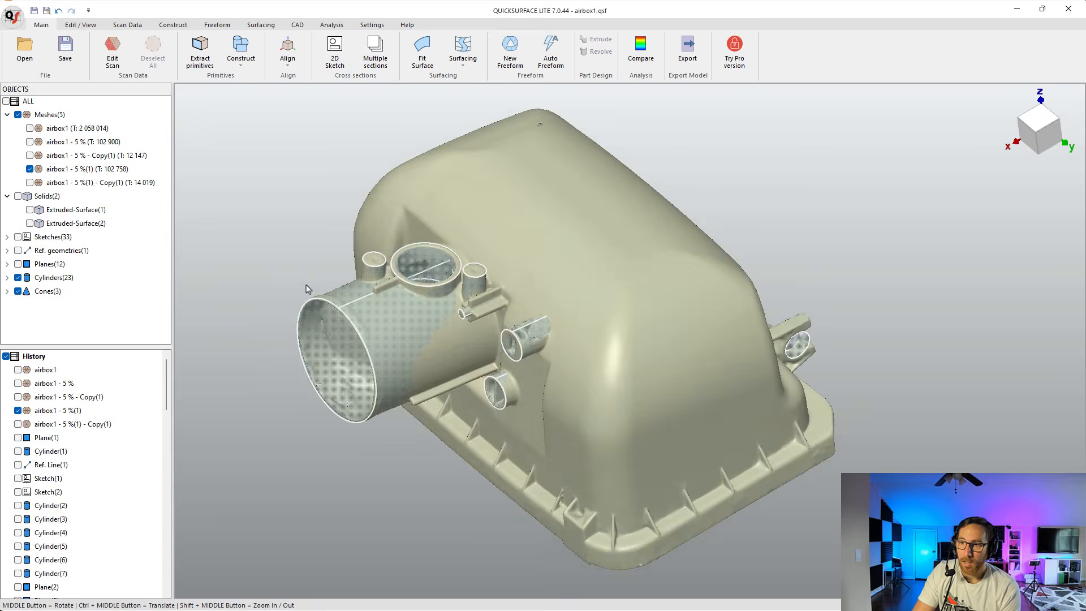
pyautogui.moveTo(391, 276); pyautogui.dragTo(661, 340, button='middle')
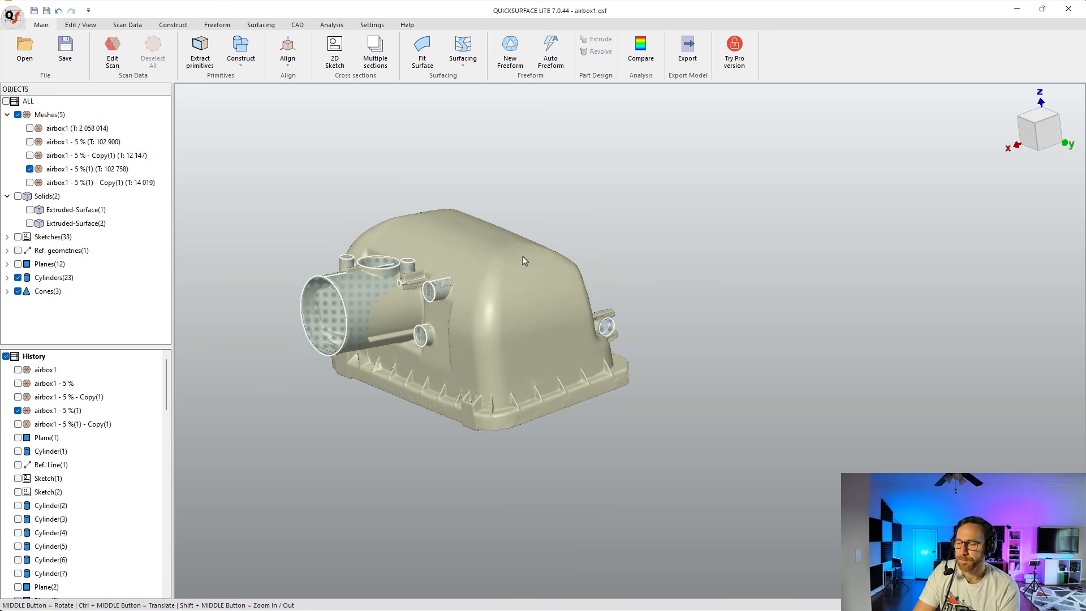
pyautogui.moveTo(521, 256); pyautogui.dragTo(530, 264, button='middle')
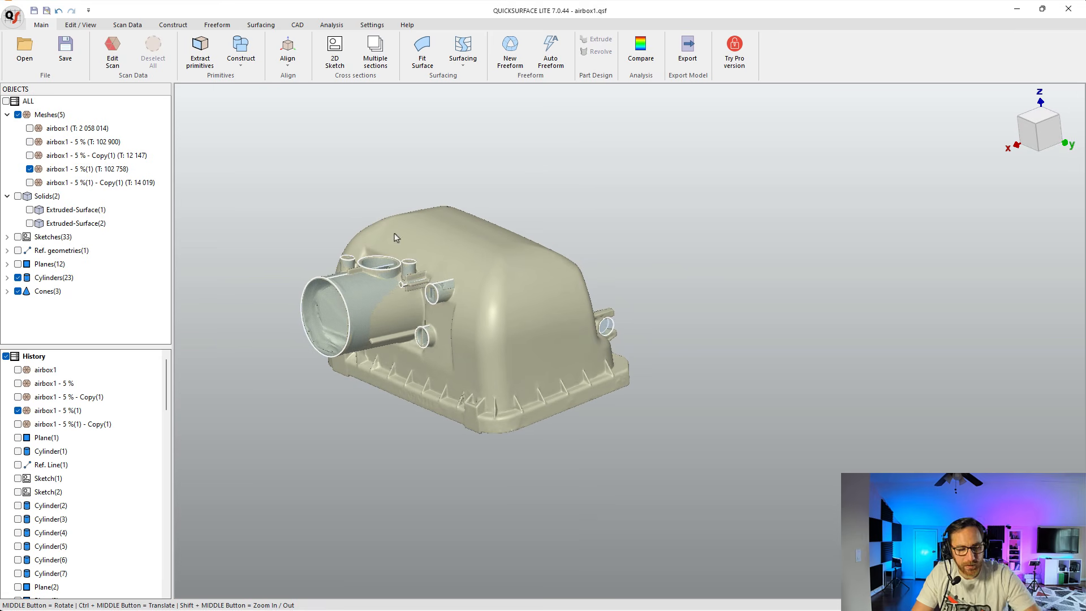
pyautogui.keyDown('ctrl'); pyautogui.moveTo(415, 279); pyautogui.dragTo(483, 297, button='middle'); pyautogui.keyUp('ctrl')
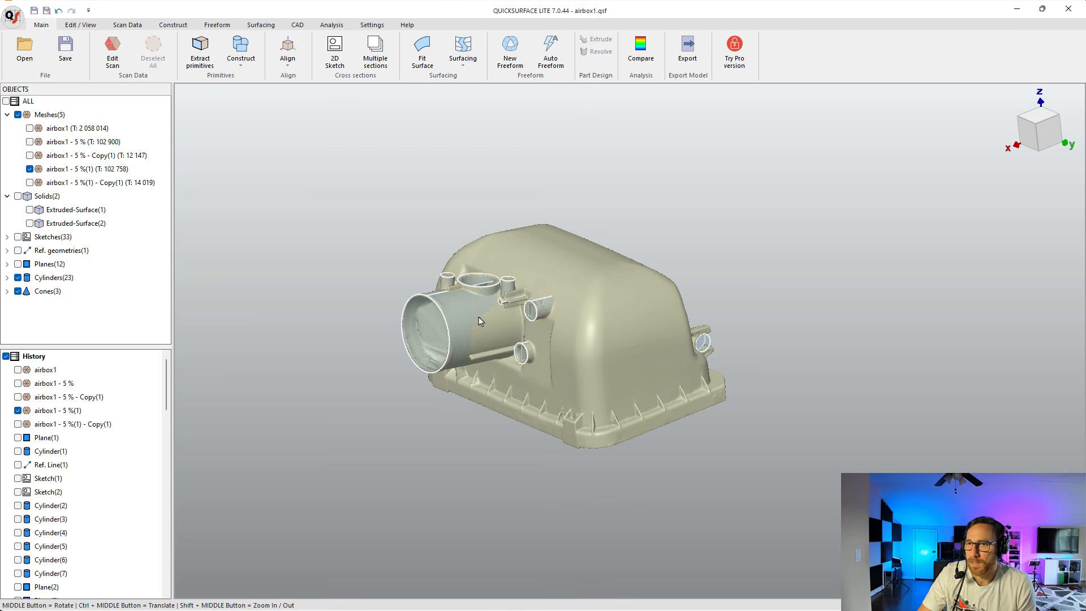
pyautogui.click(18, 277)
pyautogui.click(17, 291)
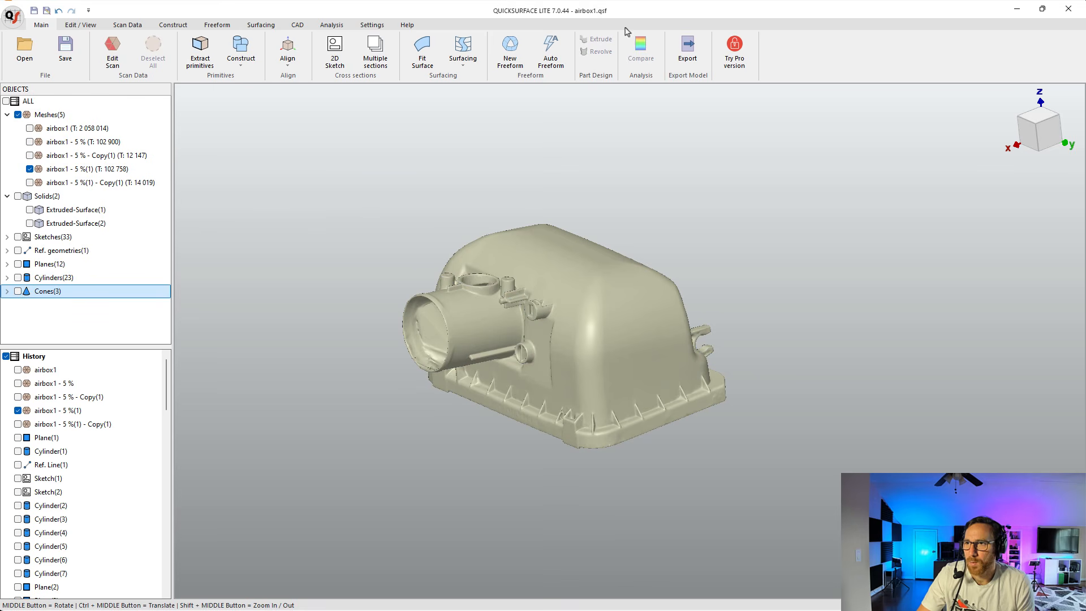
# Try a Basic automatic freeform surface on the airbox1 - 5 %(1) mesh with Medium and Fine target quad counts.
pyautogui.click(551, 52)
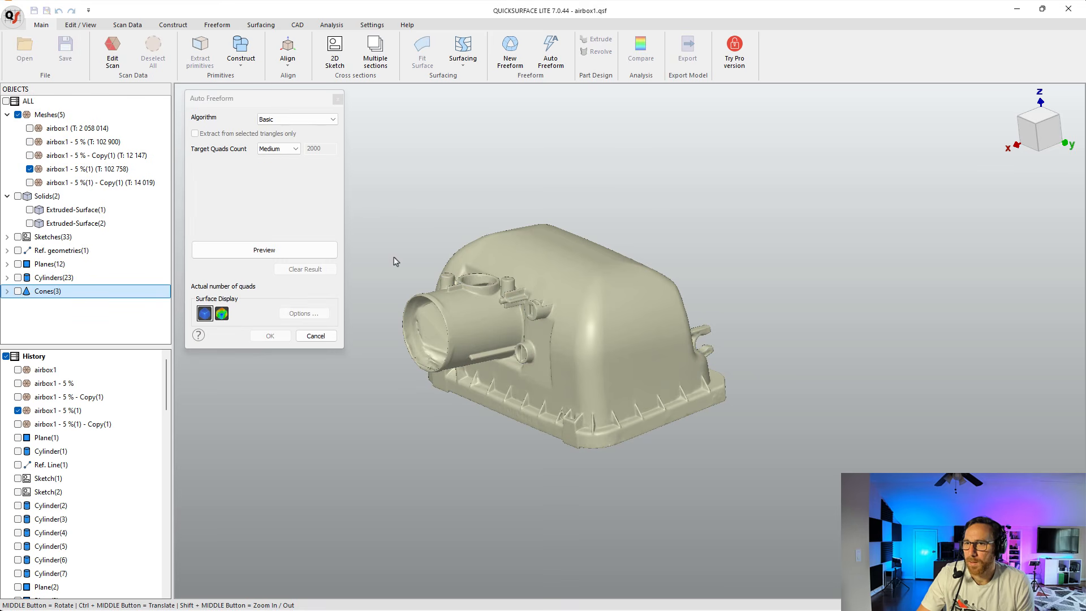
pyautogui.click(272, 250)
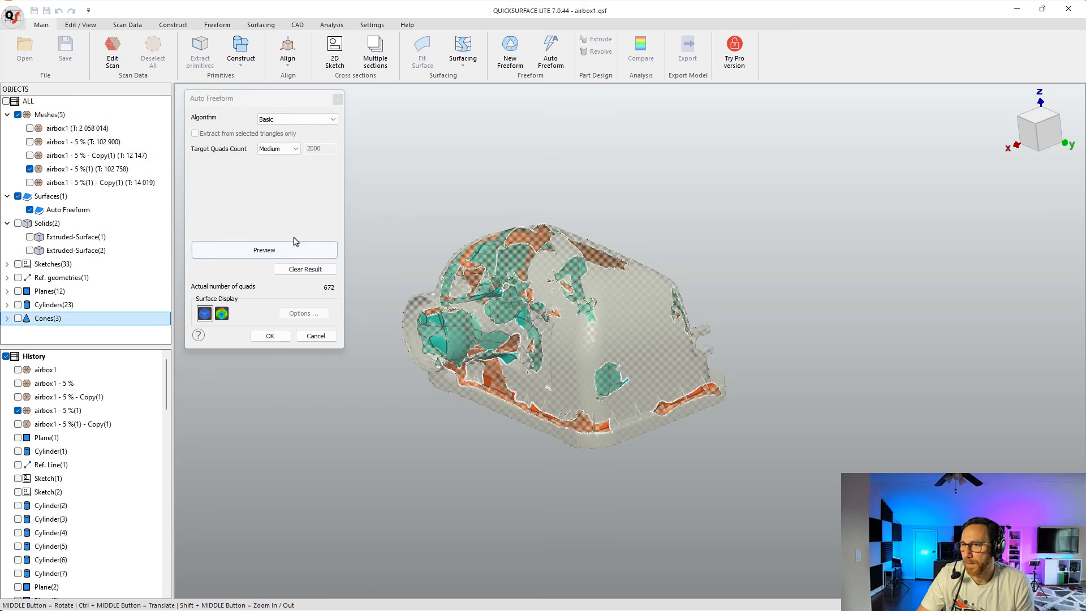
pyautogui.click(283, 148)
pyautogui.click(274, 173)
pyautogui.click(269, 251)
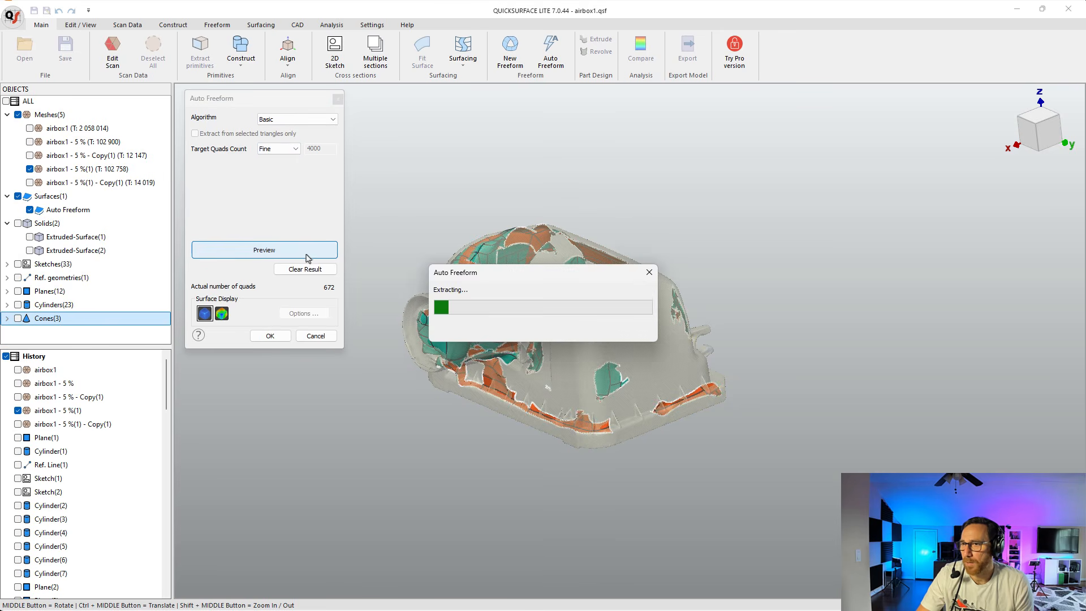
pyautogui.scroll(2, 549, 321)
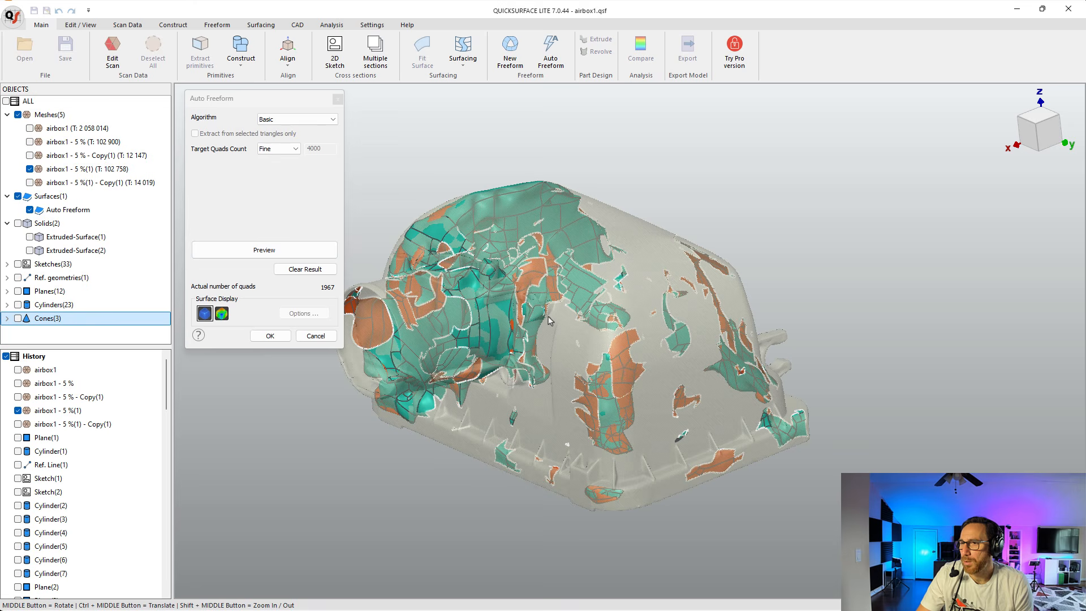
pyautogui.moveTo(451, 298); pyautogui.dragTo(498, 341, button='middle')
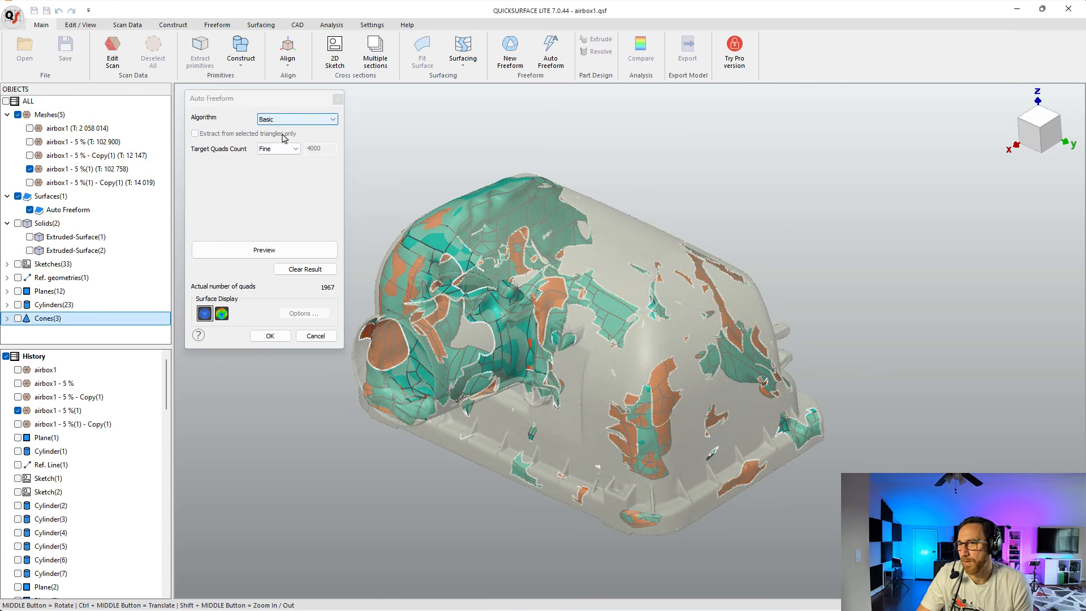
pyautogui.click(333, 339)
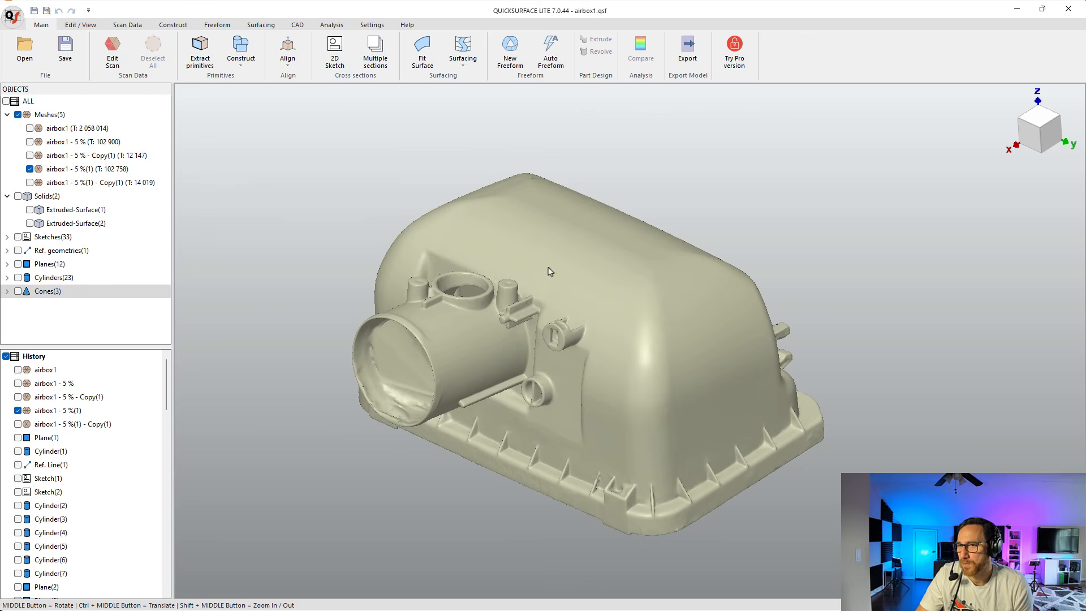
# Show the airbox1 - 5 %(1) - Copy(1) mesh instead of airbox1 - 5 %(1) and start the Fit Surface command.
pyautogui.click(29, 169)
pyautogui.click(29, 183)
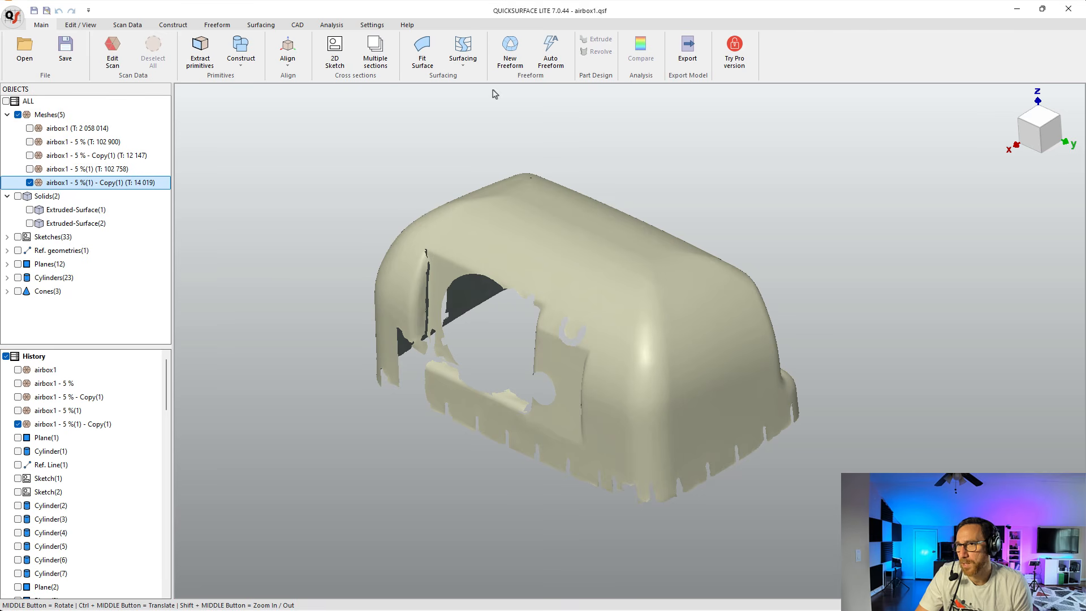
pyautogui.click(422, 52)
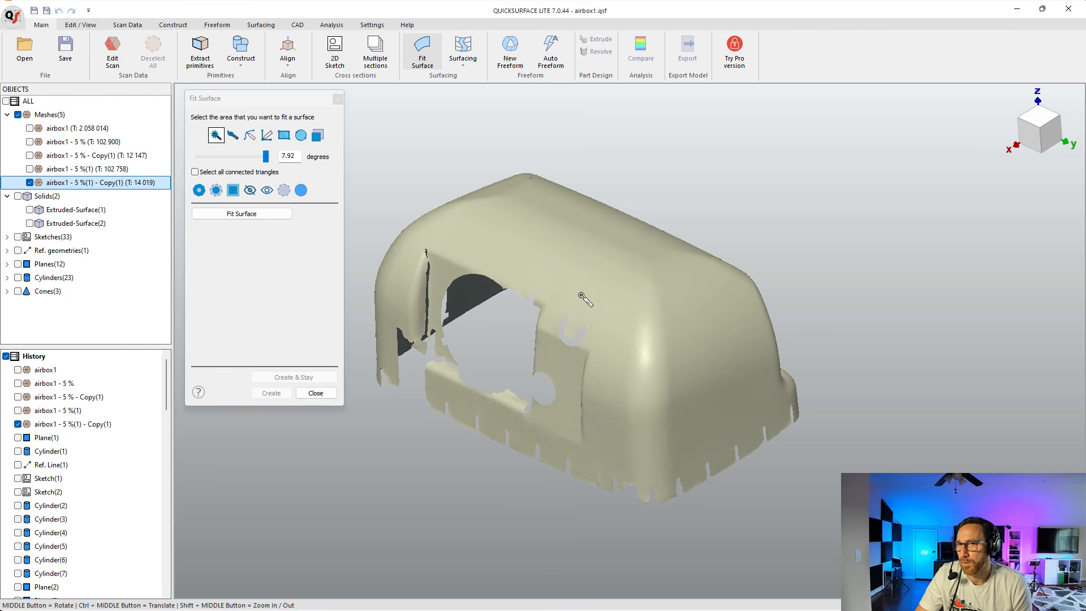
# Try to fit one surface over the entire mesh copy using 7.92 degrees selection sensitivity.
pyautogui.click(681, 326)
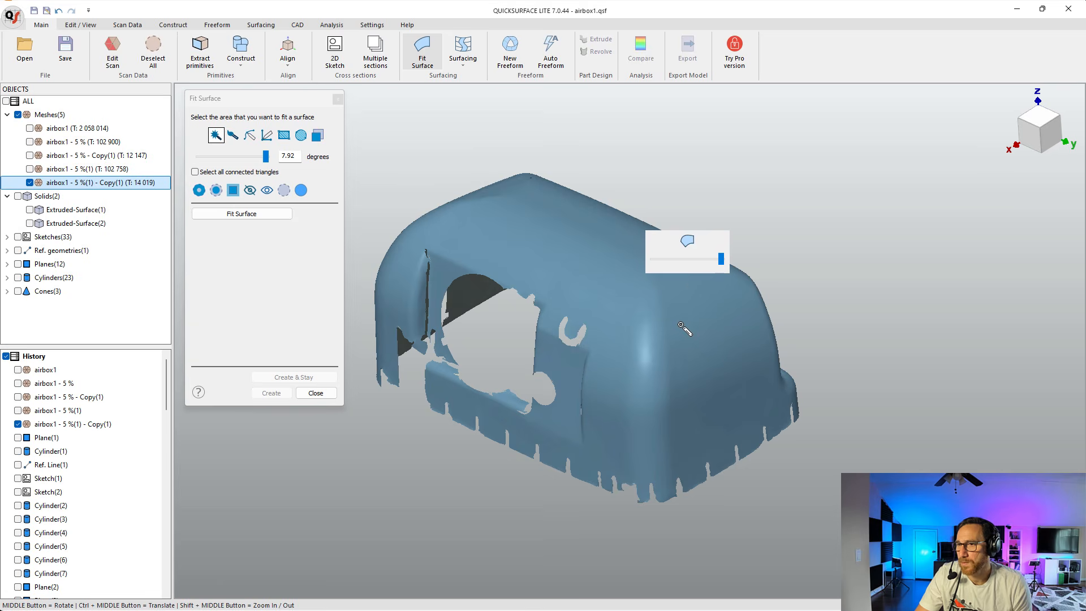
pyautogui.click(687, 243)
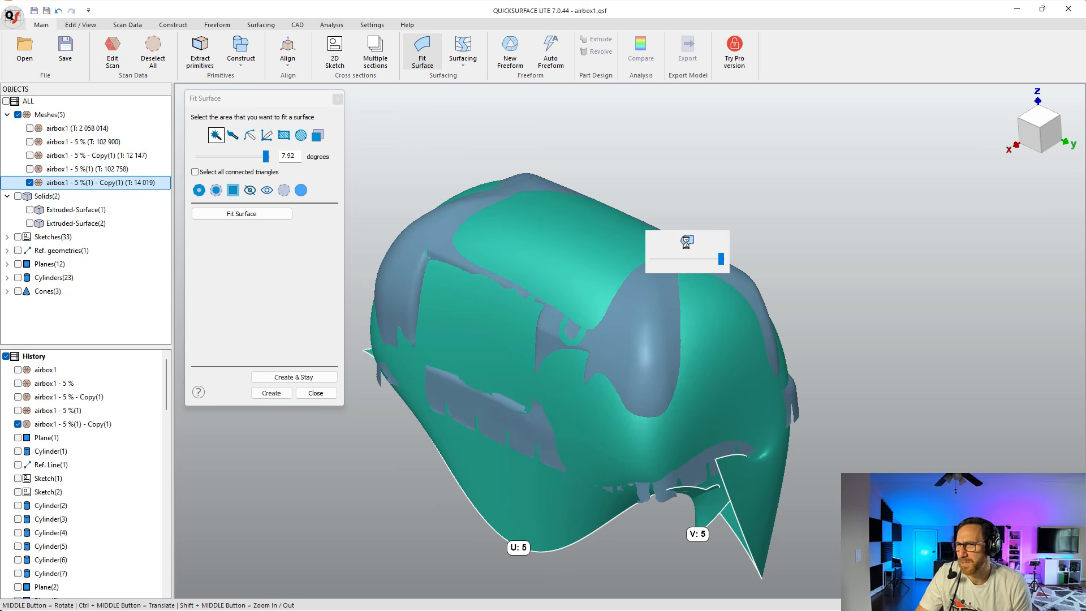
pyautogui.moveTo(628, 376); pyautogui.dragTo(475, 413, button='middle')
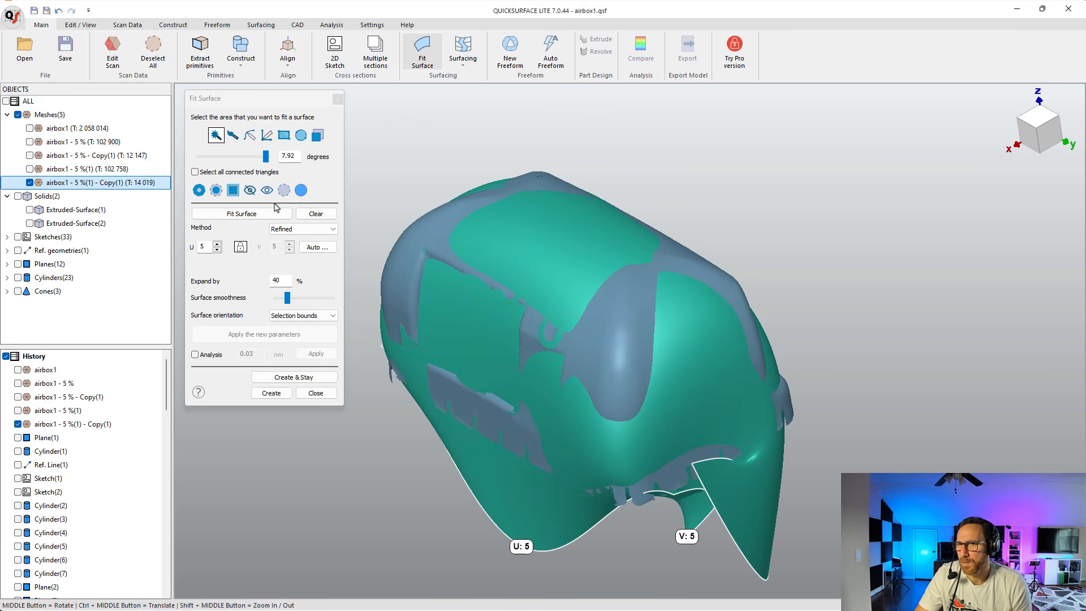
pyautogui.click(317, 214)
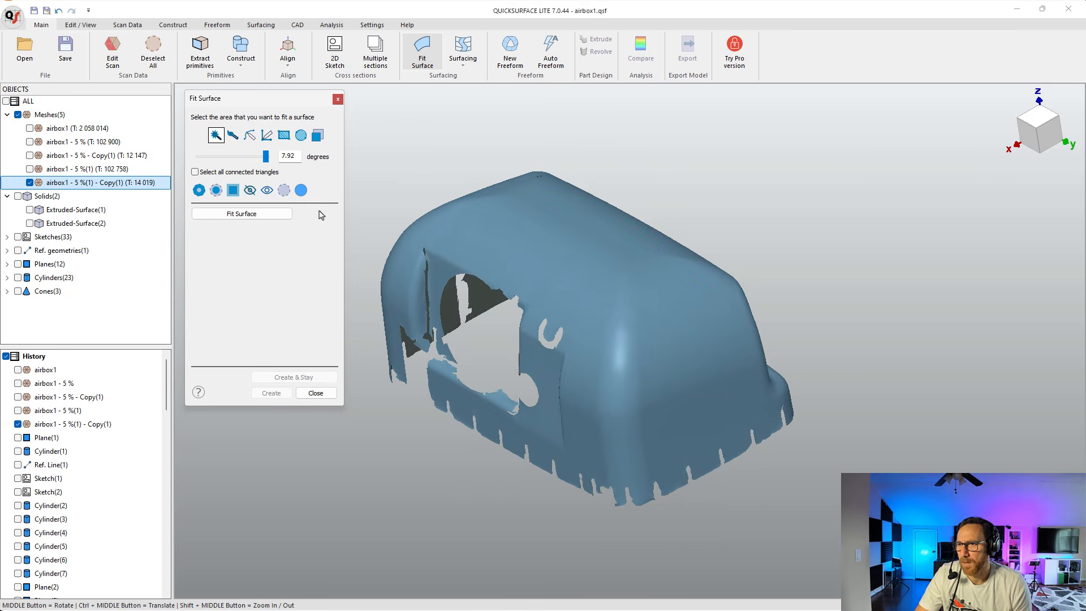
# Reduce the selection sensitivity to 0 degrees and create a fitted surface from a brush selection on the rounded end wall.
pyautogui.moveTo(266, 156); pyautogui.dragTo(198, 168)
pyautogui.click(250, 134)
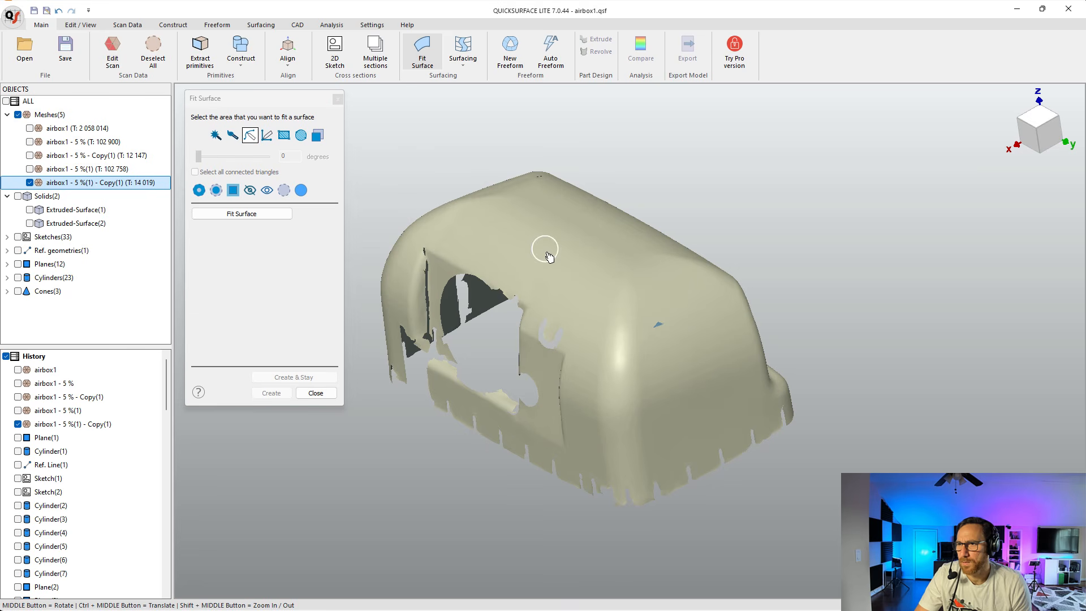
pyautogui.moveTo(549, 255); pyautogui.dragTo(534, 273, button='middle')
pyautogui.moveTo(627, 293)
pyautogui.mouseDown()
pyautogui.moveTo(627, 362)
pyautogui.moveTo(633, 313)
pyautogui.moveTo(659, 276)
pyautogui.moveTo(706, 297)
pyautogui.moveTo(757, 399)
pyautogui.moveTo(692, 443)
pyautogui.moveTo(646, 449)
pyautogui.moveTo(636, 403)
pyautogui.moveTo(648, 314)
pyautogui.moveTo(688, 311)
pyautogui.moveTo(650, 332)
pyautogui.moveTo(694, 339)
pyautogui.moveTo(655, 362)
pyautogui.moveTo(710, 351)
pyautogui.moveTo(642, 385)
pyautogui.moveTo(718, 368)
pyautogui.moveTo(671, 409)
pyautogui.moveTo(735, 383)
pyautogui.moveTo(658, 427)
pyautogui.moveTo(703, 407)
pyautogui.mouseUp()
pyautogui.click(704, 344)
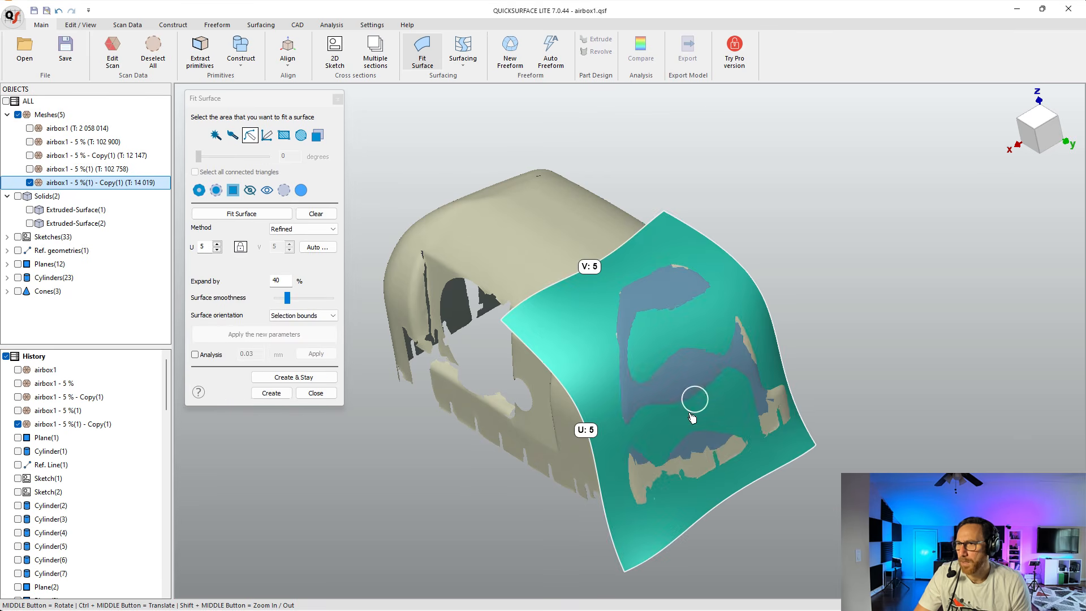
pyautogui.moveTo(691, 417); pyautogui.dragTo(566, 362, button='middle')
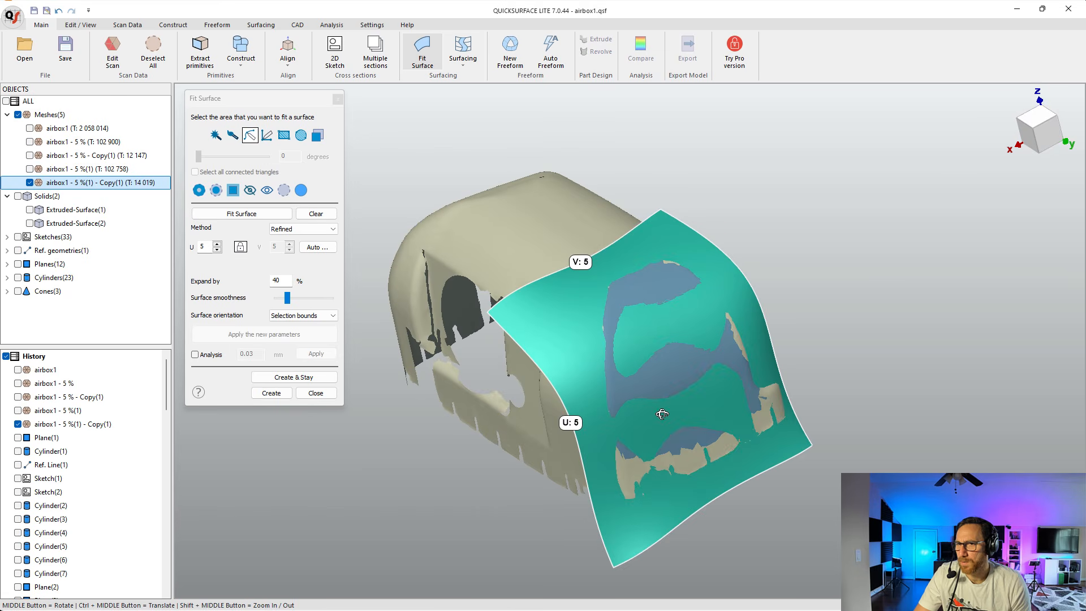
pyautogui.click(308, 377)
# Create a fitted surface from a brushed patch of side wall between the large opening and the first fitted surface.
pyautogui.moveTo(574, 287); pyautogui.dragTo(540, 328, button='middle')
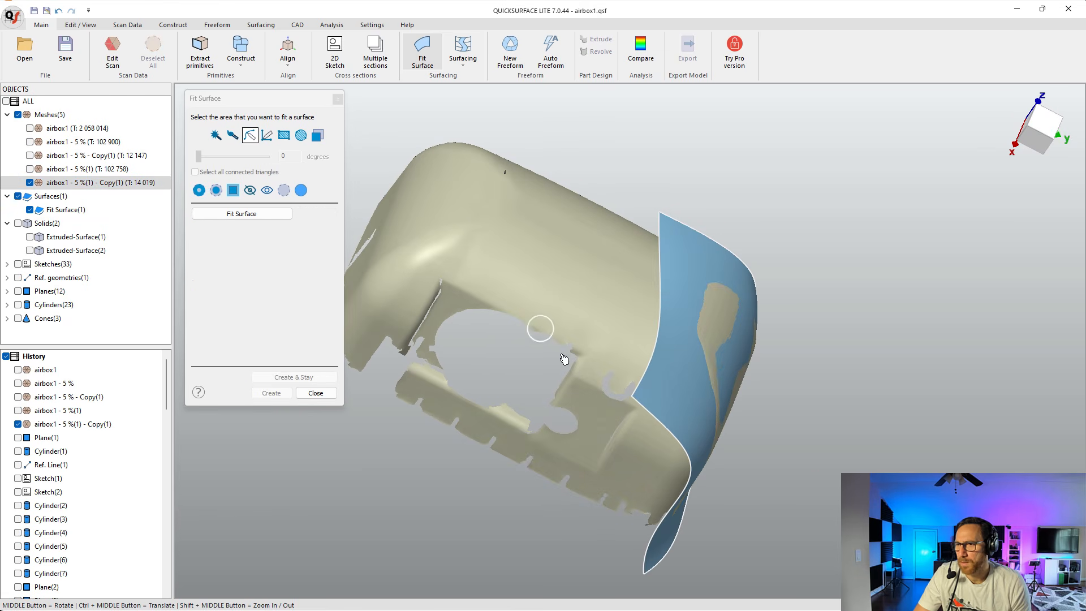
pyautogui.moveTo(593, 413); pyautogui.dragTo(586, 445)
pyautogui.rightClick(589, 430)
pyautogui.click(591, 367)
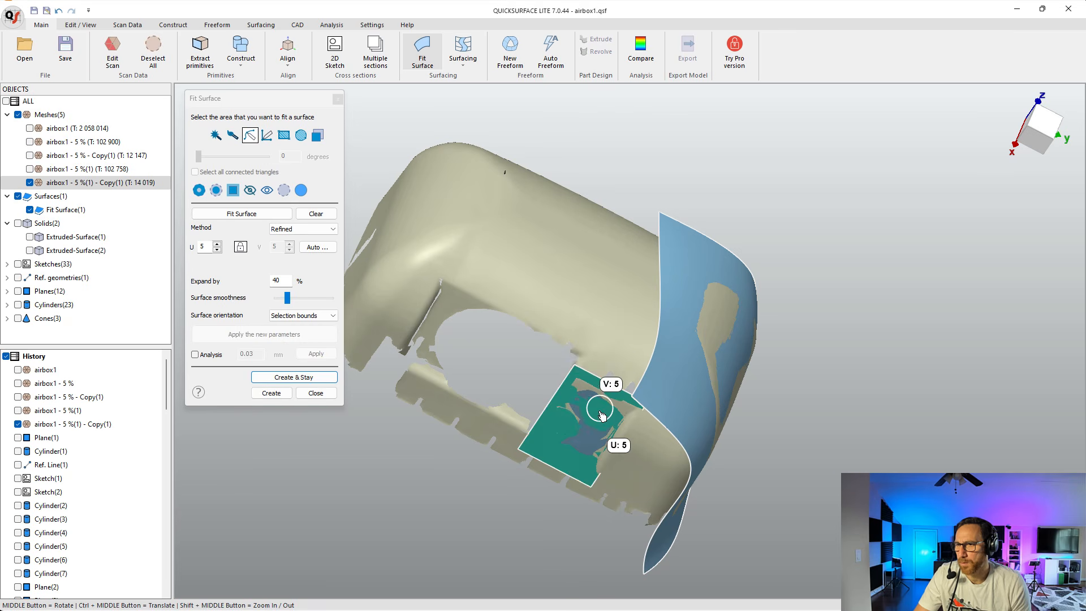
pyautogui.moveTo(600, 416); pyautogui.dragTo(513, 389, button='middle')
pyautogui.press('Return')
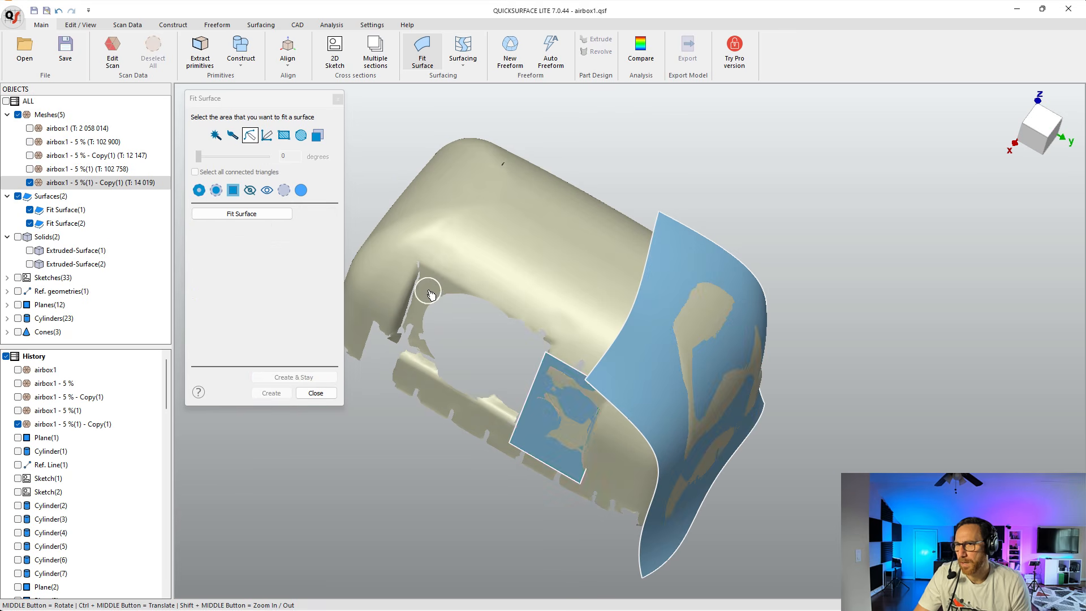
# Create a fitted surface from the narrow strip of side wall on the far side of the large opening.
pyautogui.moveTo(430, 295); pyautogui.dragTo(421, 314)
pyautogui.rightClick(421, 314)
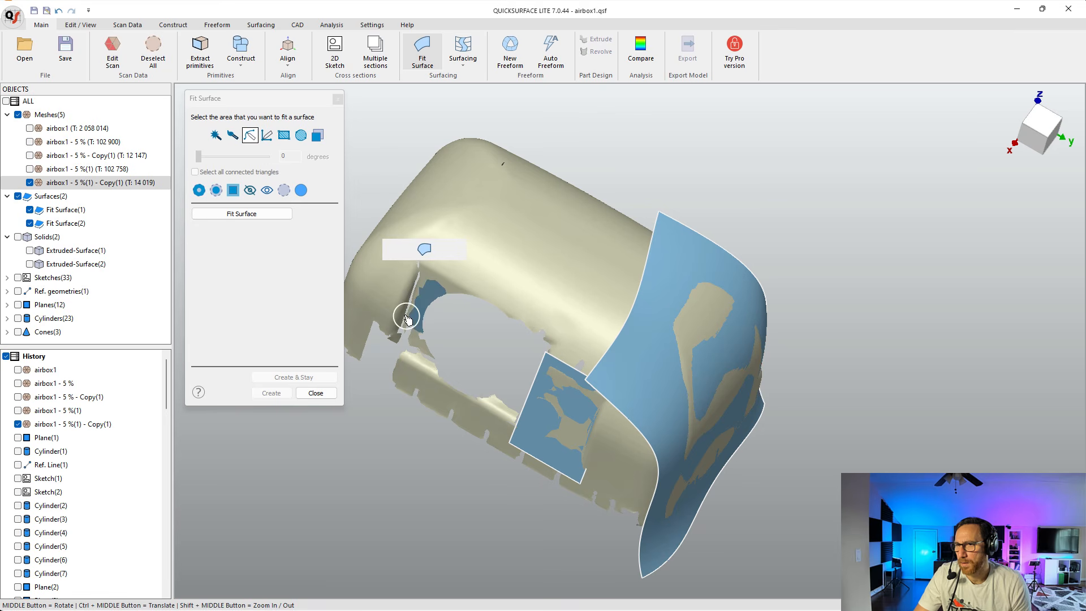
pyautogui.click(427, 248)
pyautogui.click(300, 377)
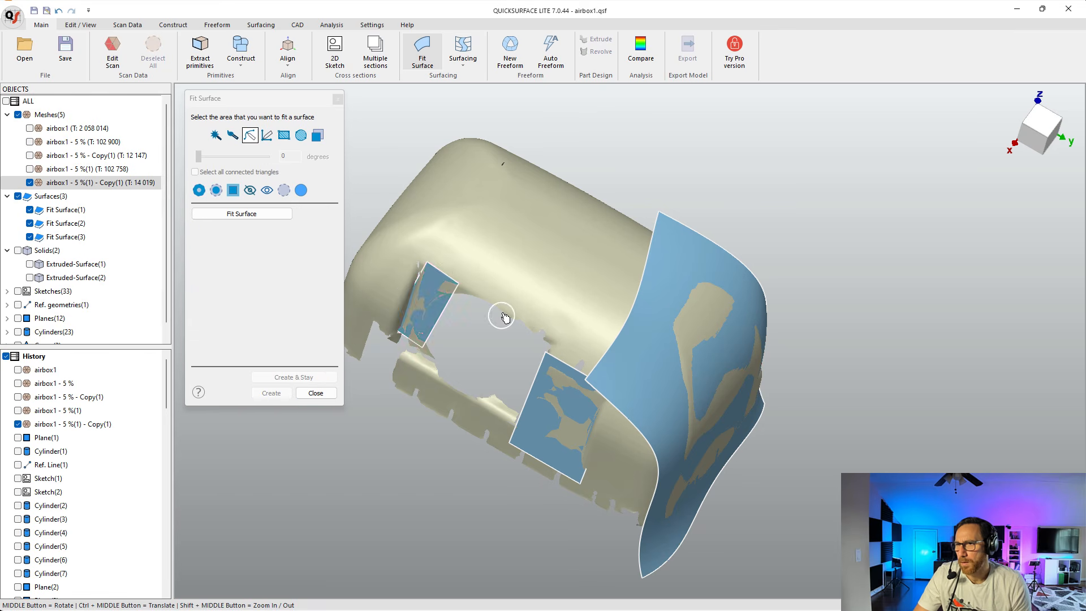
# Create a fitted surface from a brushed area of the long wall opposite the large opening.
pyautogui.moveTo(505, 317); pyautogui.dragTo(477, 332, button='middle')
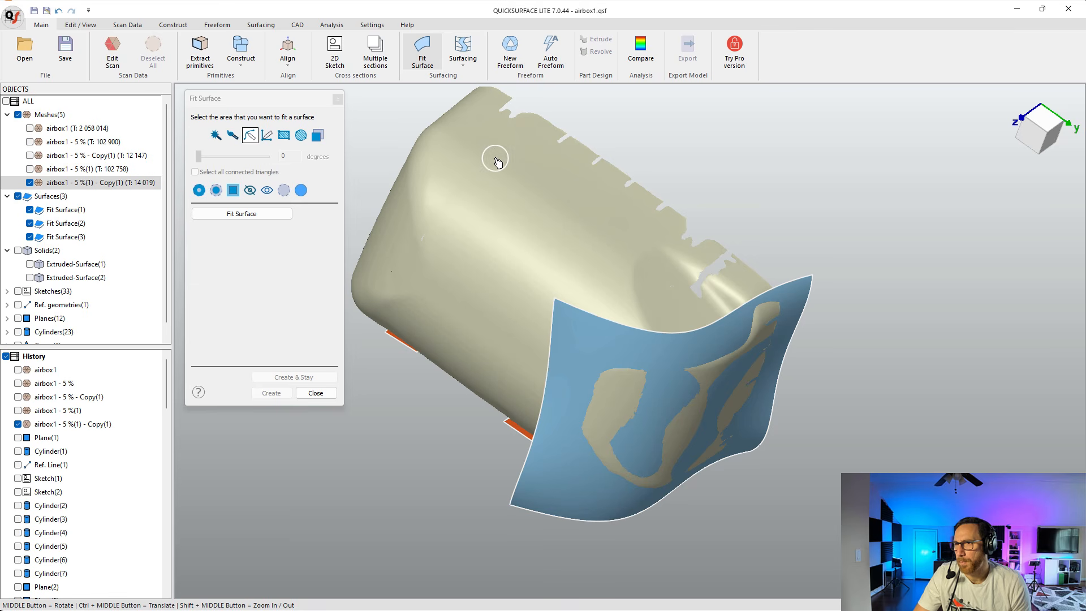
pyautogui.moveTo(495, 163)
pyautogui.mouseDown()
pyautogui.moveTo(631, 226)
pyautogui.moveTo(563, 164)
pyautogui.moveTo(543, 170)
pyautogui.moveTo(586, 192)
pyautogui.mouseUp()
pyautogui.click(576, 266)
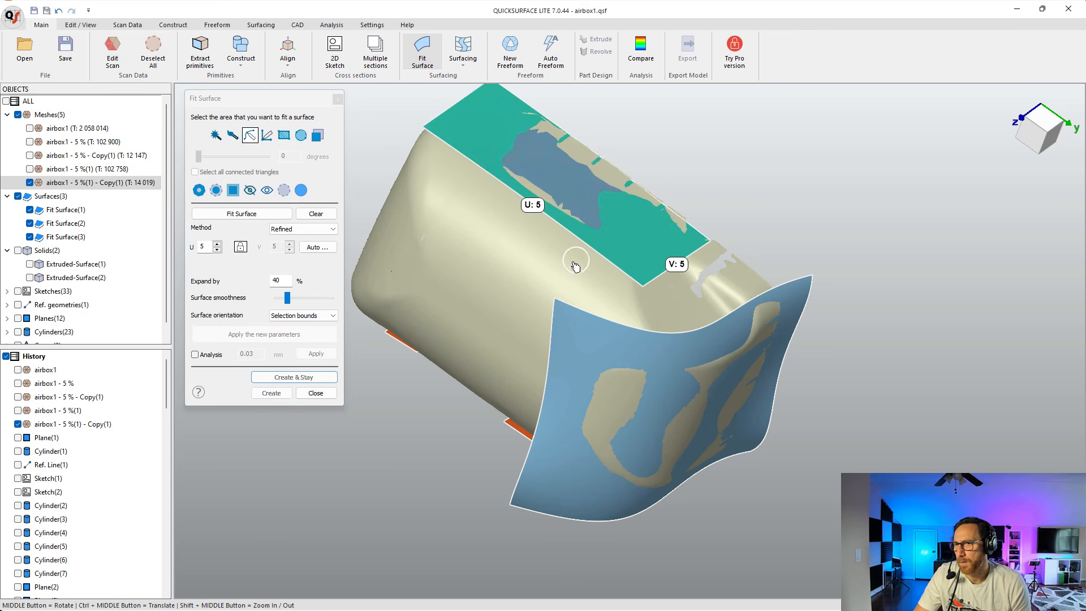
pyautogui.click(300, 377)
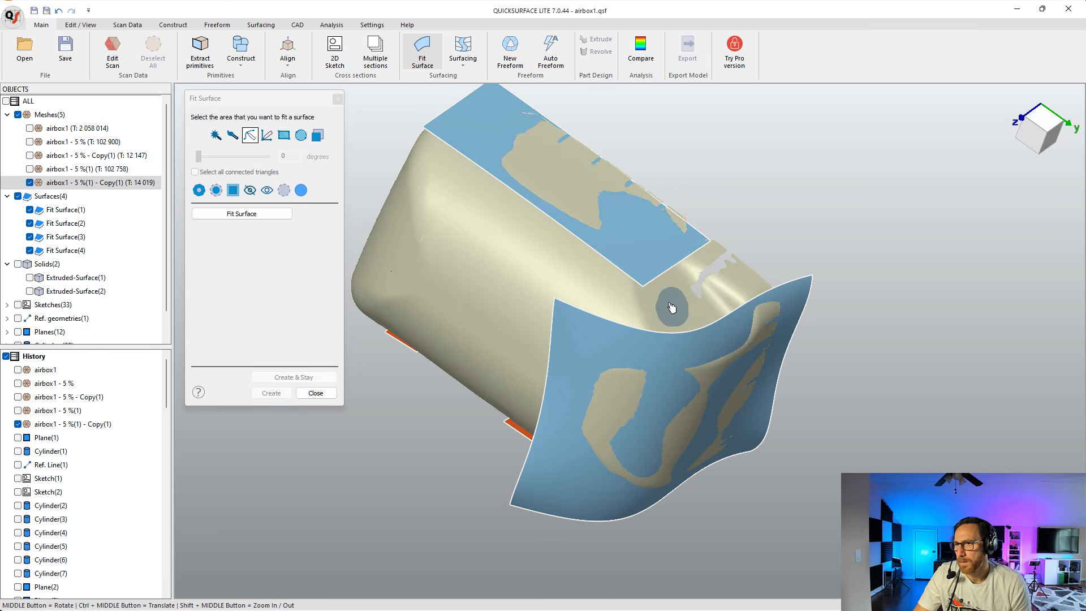
# Create a fitted surface from the recessed area between the long-wall and end-wall surfaces, and finish surface fitting.
pyautogui.moveTo(672, 307); pyautogui.dragTo(681, 317)
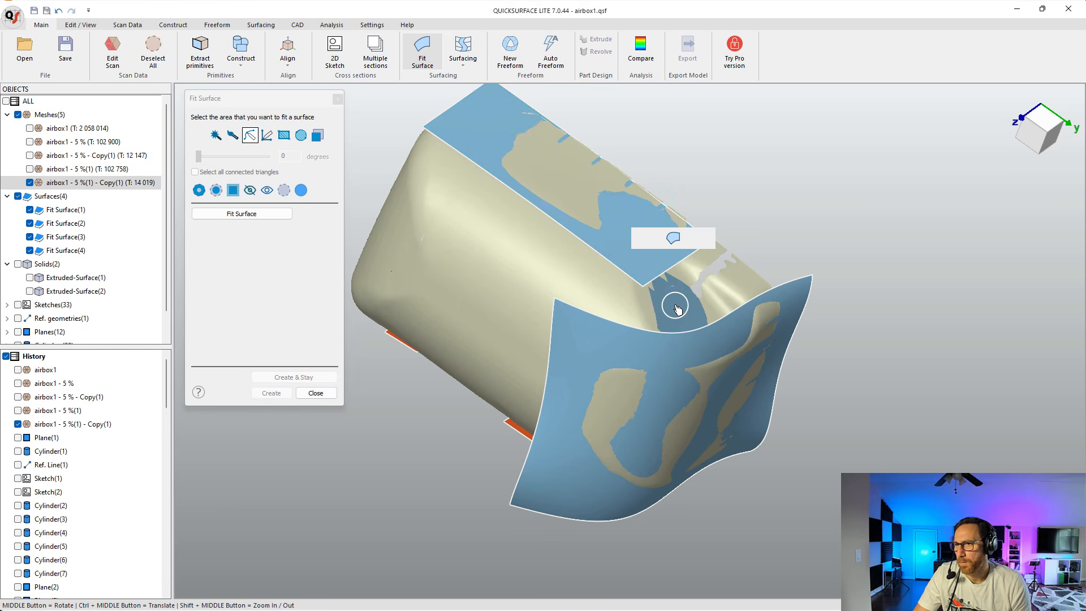
pyautogui.click(673, 238)
pyautogui.click(271, 393)
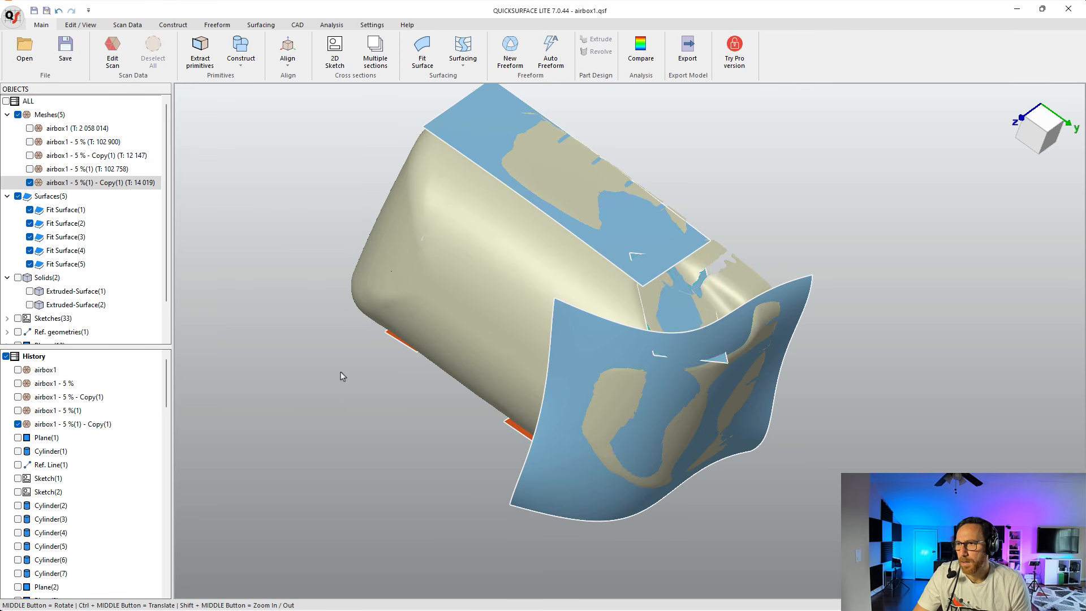
pyautogui.scroll(-3, 470, 328)
pyautogui.click(577, 317)
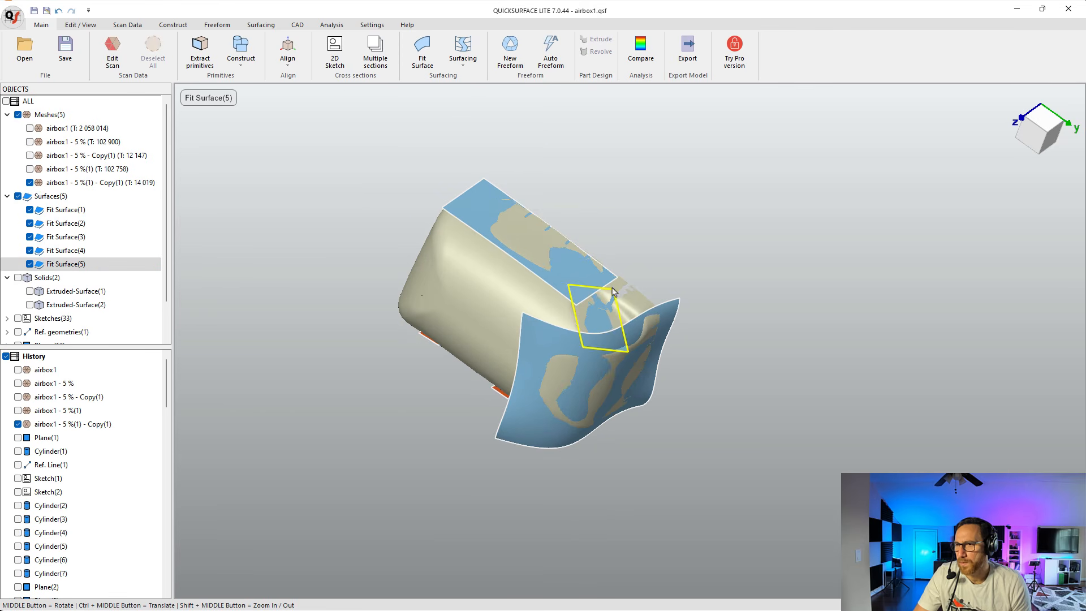
pyautogui.moveTo(569, 388); pyautogui.dragTo(539, 277, button='middle')
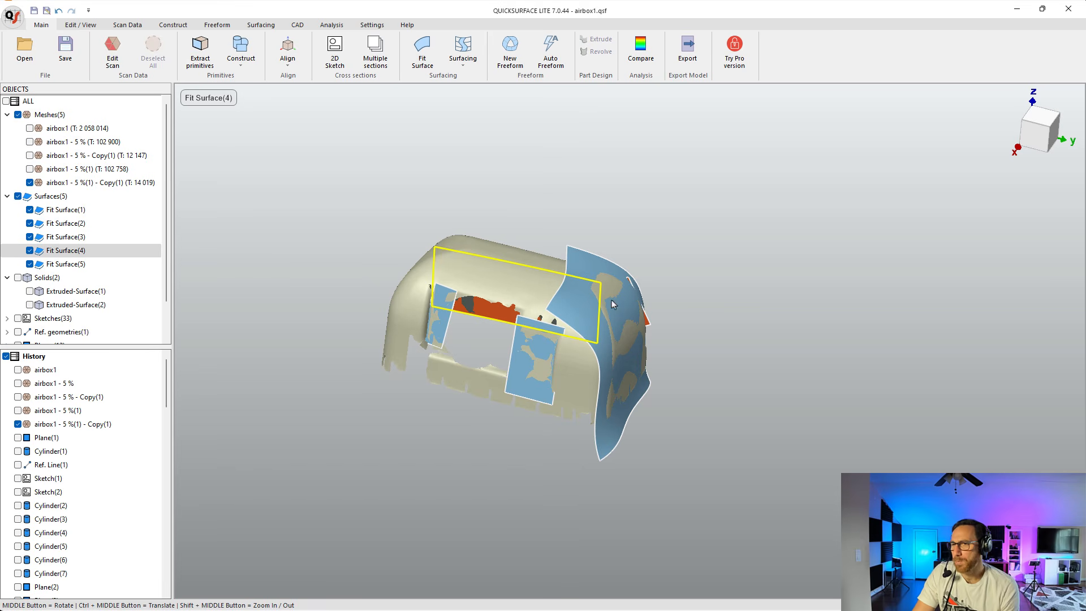
pyautogui.moveTo(657, 359); pyautogui.dragTo(645, 355, button='middle')
pyautogui.click(709, 343)
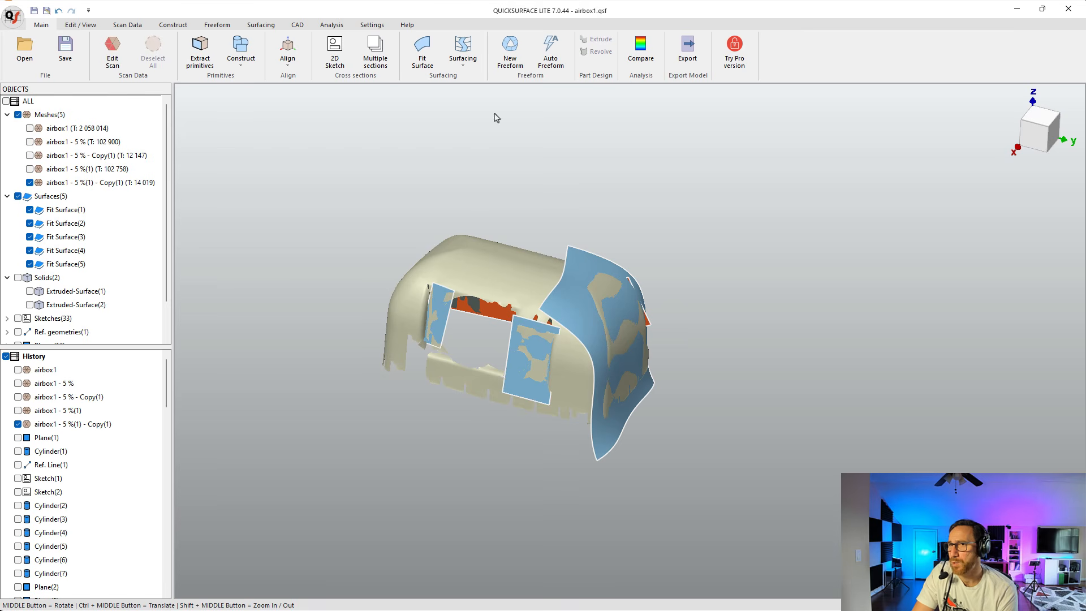
pyautogui.click(276, 27)
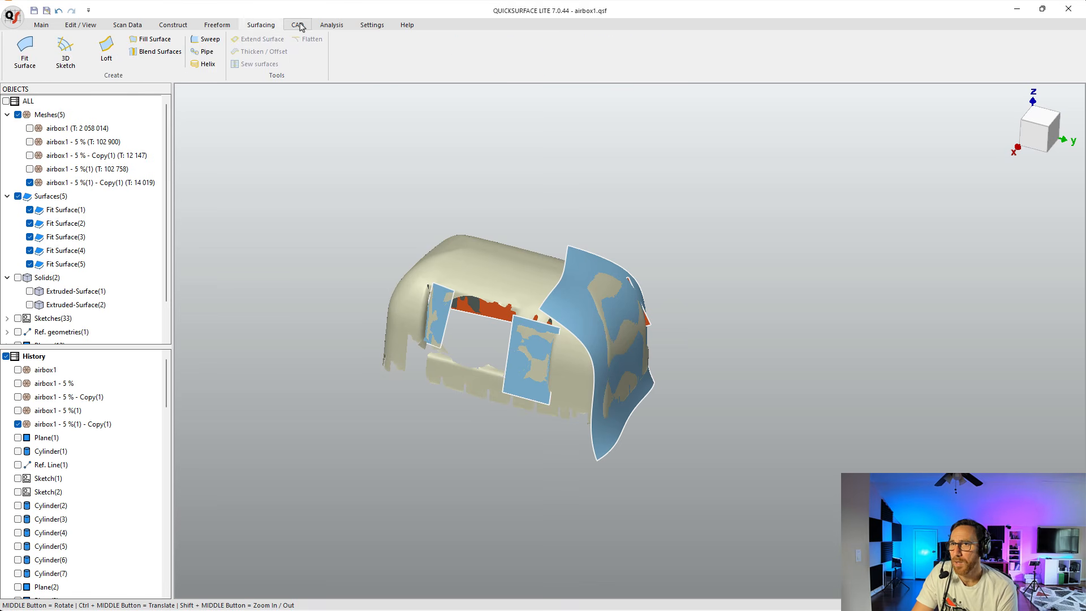
# Try to trim the large end-wall fitted surface and the small recessed-area fitted surface against each other, and clear the selection.
pyautogui.click(298, 26)
pyautogui.click(586, 285)
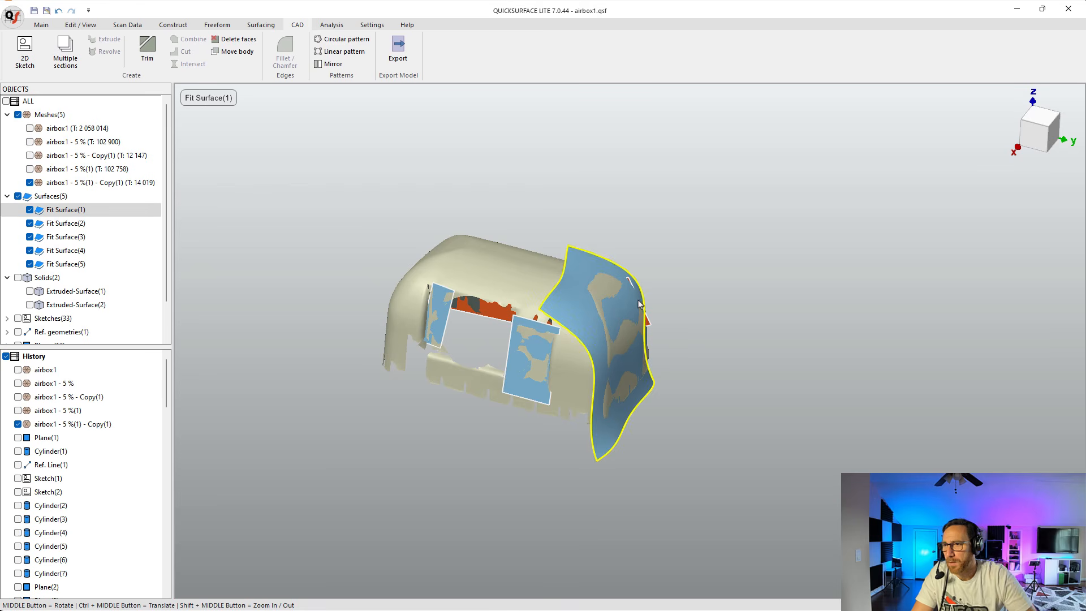
pyautogui.scroll(3, 654, 315)
pyautogui.moveTo(632, 336); pyautogui.dragTo(712, 447, button='middle')
pyautogui.click(639, 338)
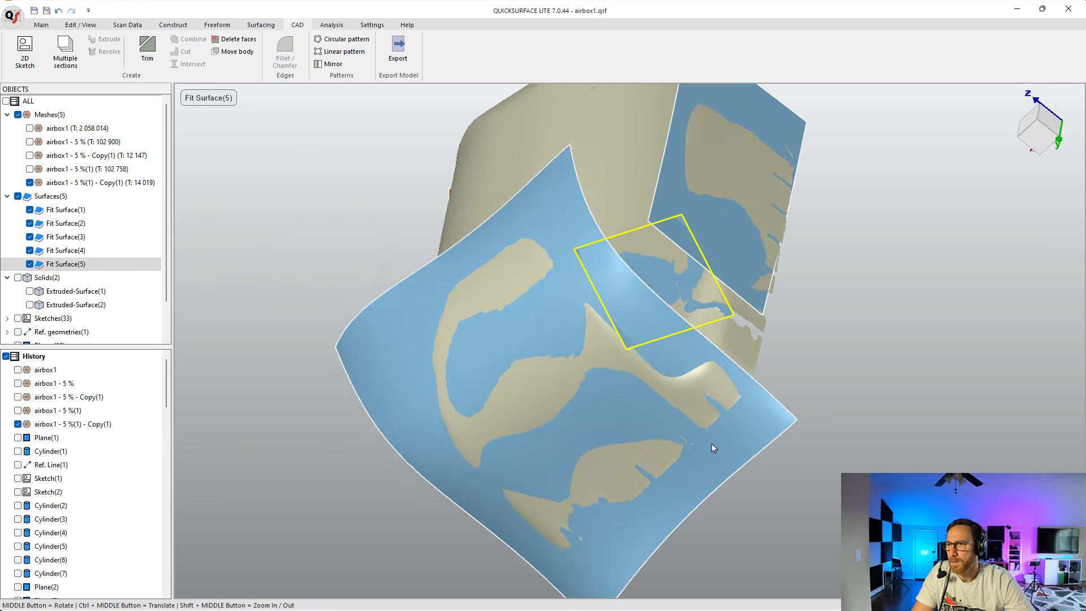
pyautogui.keyDown('ctrl'); pyautogui.click(712, 445); pyautogui.keyUp('ctrl')
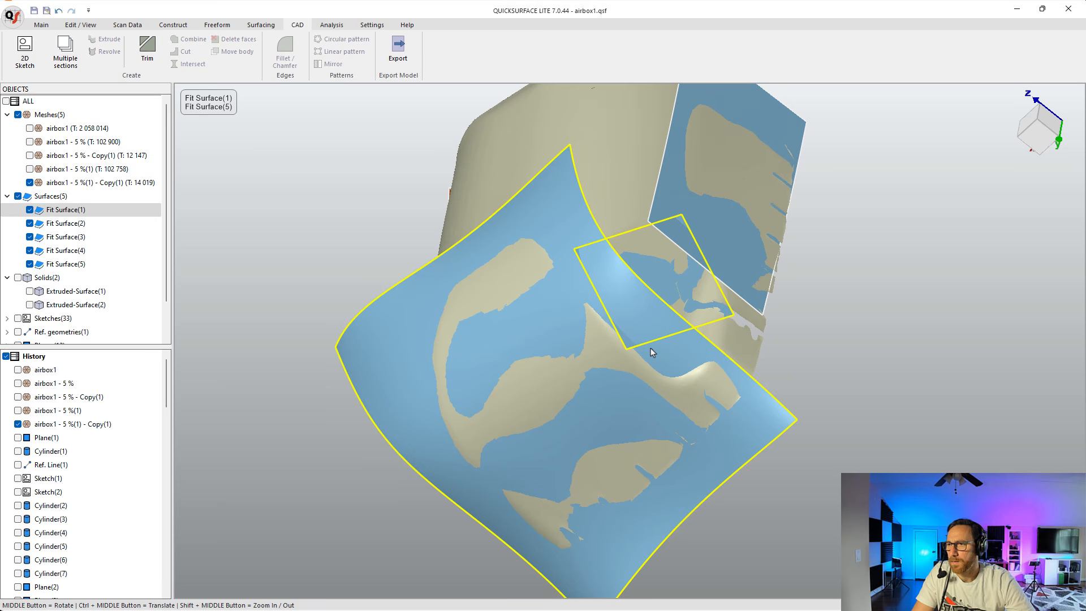
pyautogui.click(151, 51)
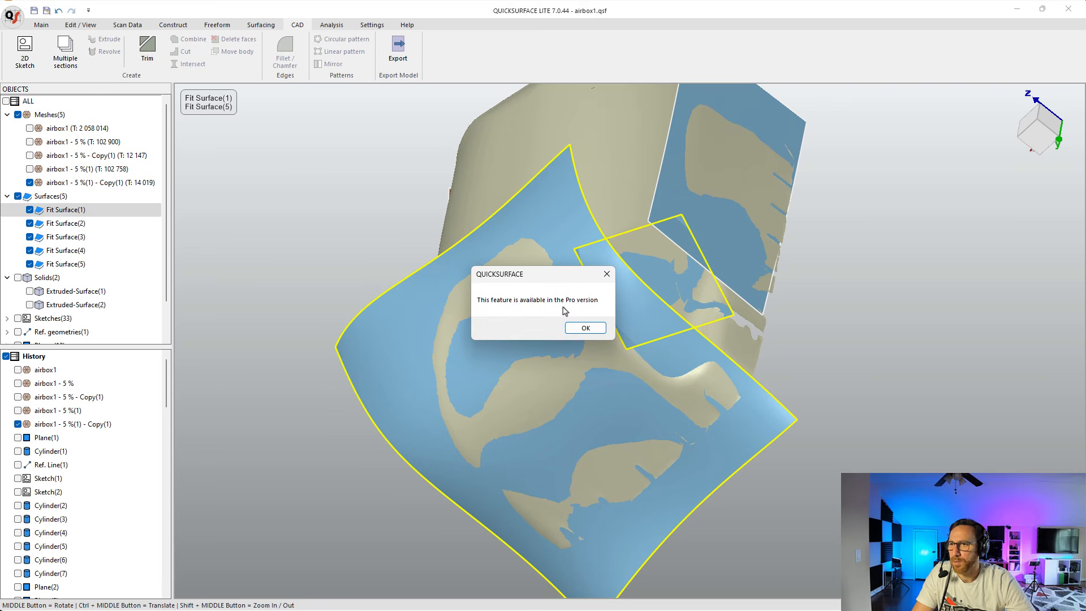
pyautogui.click(585, 329)
pyautogui.moveTo(555, 358); pyautogui.dragTo(766, 305, button='middle')
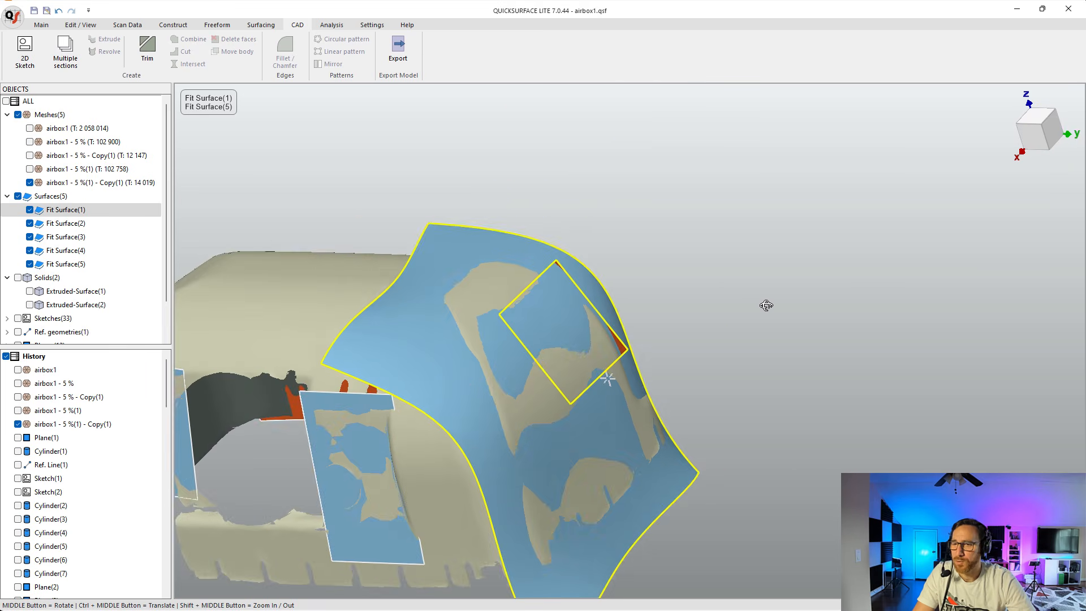
pyautogui.keyDown('ctrl'); pyautogui.moveTo(482, 384); pyautogui.dragTo(604, 300, button='middle'); pyautogui.keyUp('ctrl')
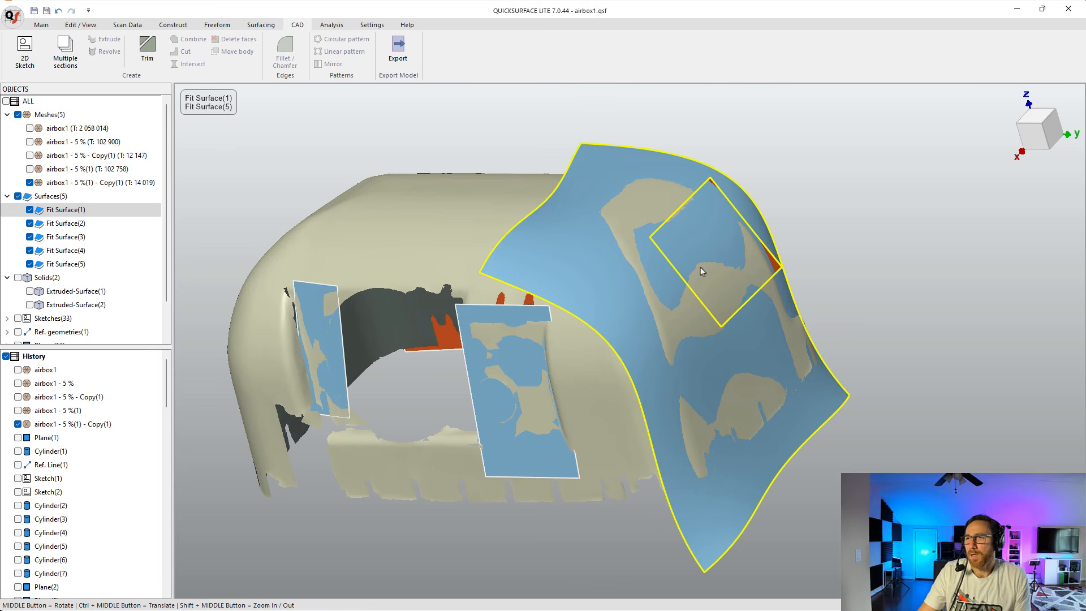
pyautogui.click(479, 164)
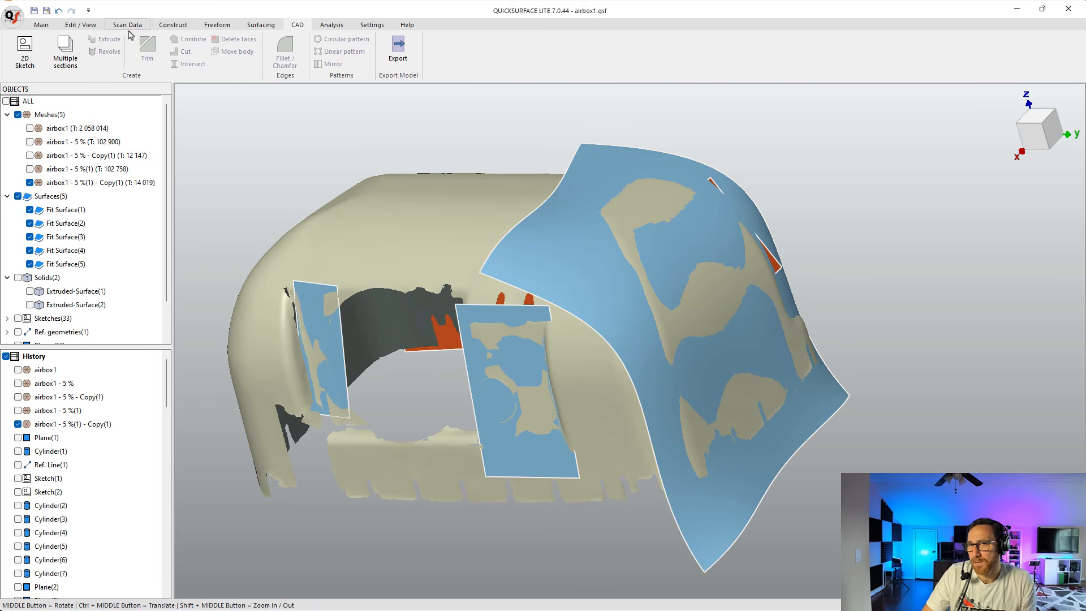
# Hide all fitted surfaces and the mesh "airbox1 - 5 %(1) - Copy(1)", and show the mesh "airbox1 - 5 %(1)" instead.
pyautogui.click(17, 196)
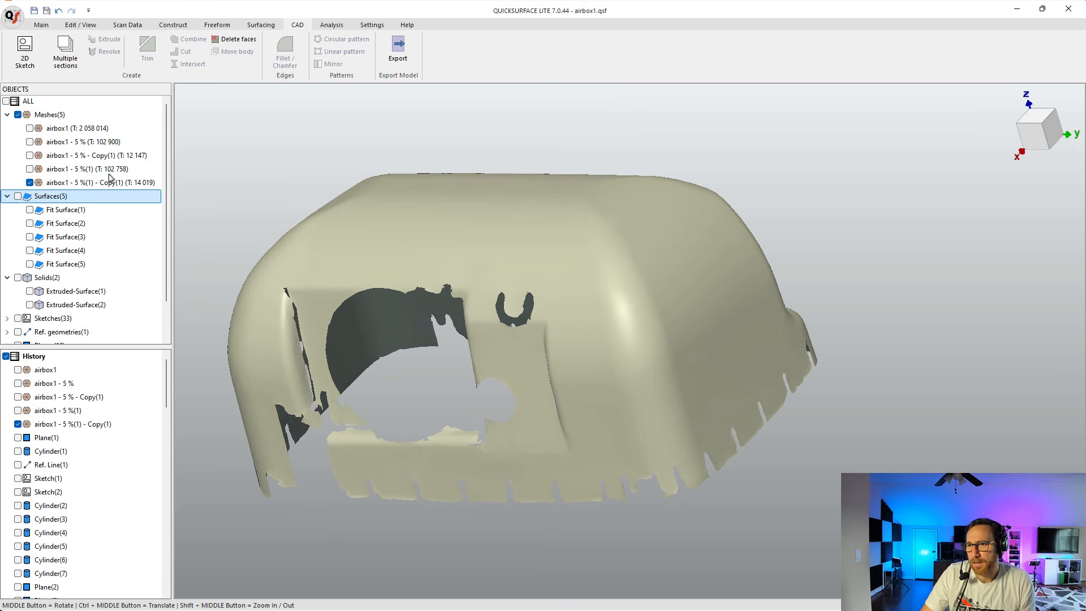
pyautogui.click(30, 182)
pyautogui.click(30, 168)
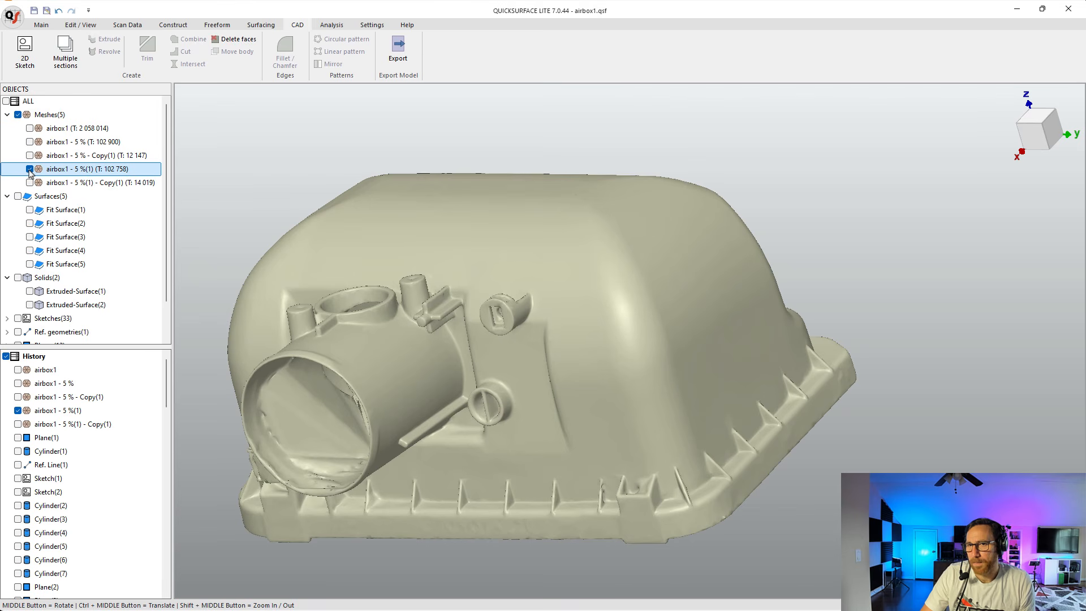
pyautogui.click(41, 25)
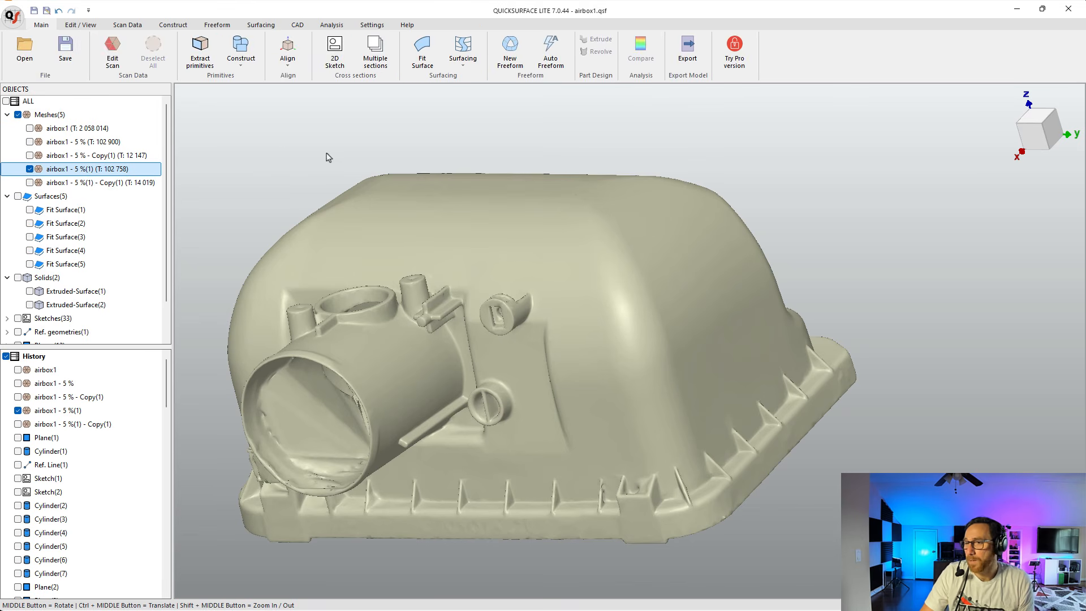
pyautogui.moveTo(328, 158); pyautogui.dragTo(387, 138, button='middle')
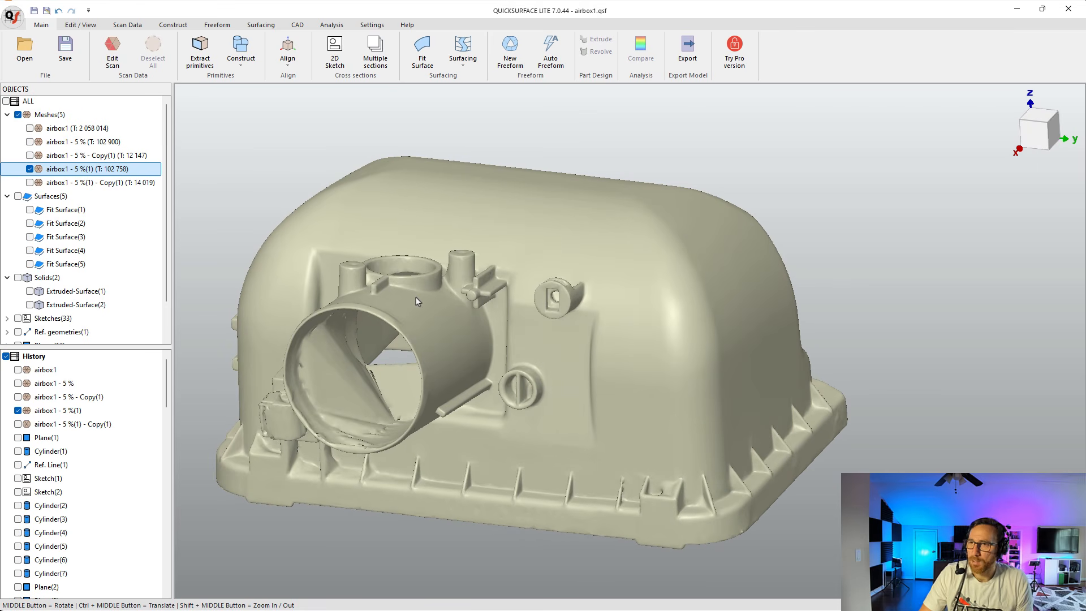
pyautogui.moveTo(434, 317); pyautogui.dragTo(436, 286, button='middle')
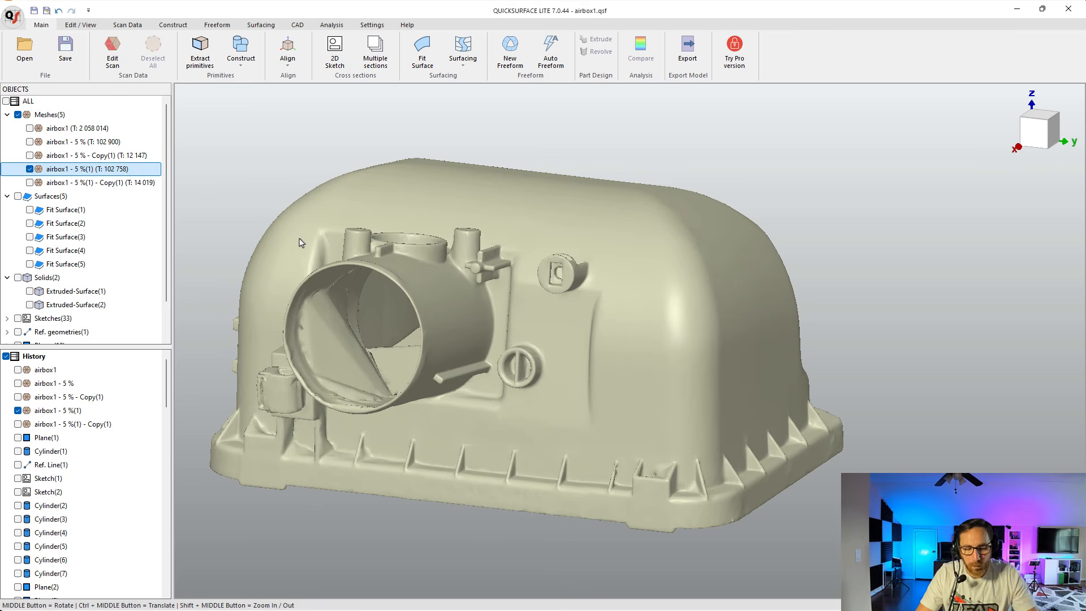
pyautogui.keyDown('ctrl'); pyautogui.moveTo(303, 243); pyautogui.dragTo(382, 226, button='middle'); pyautogui.keyUp('ctrl')
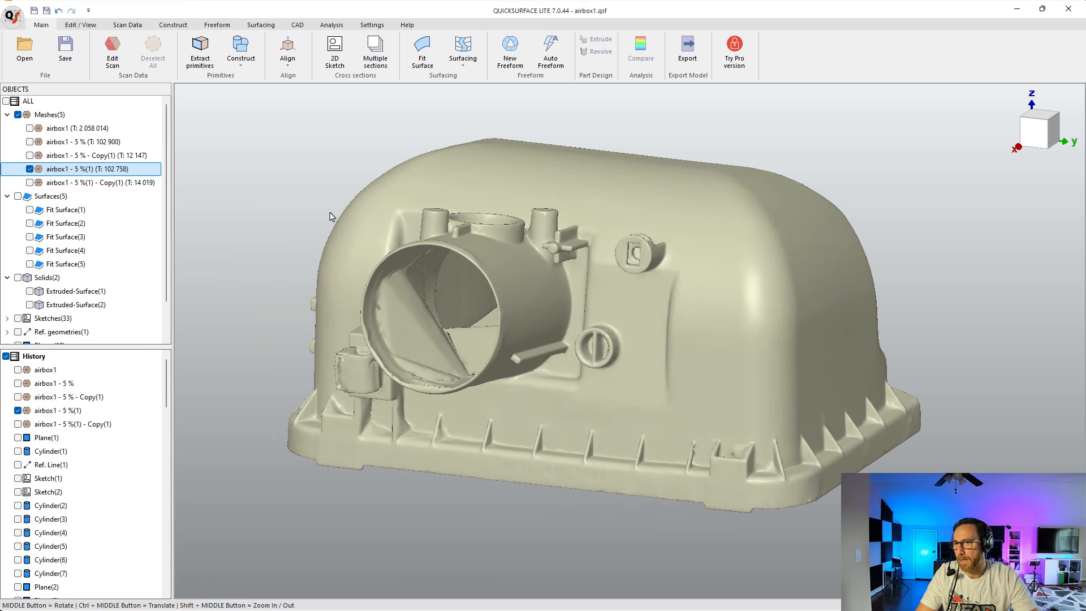